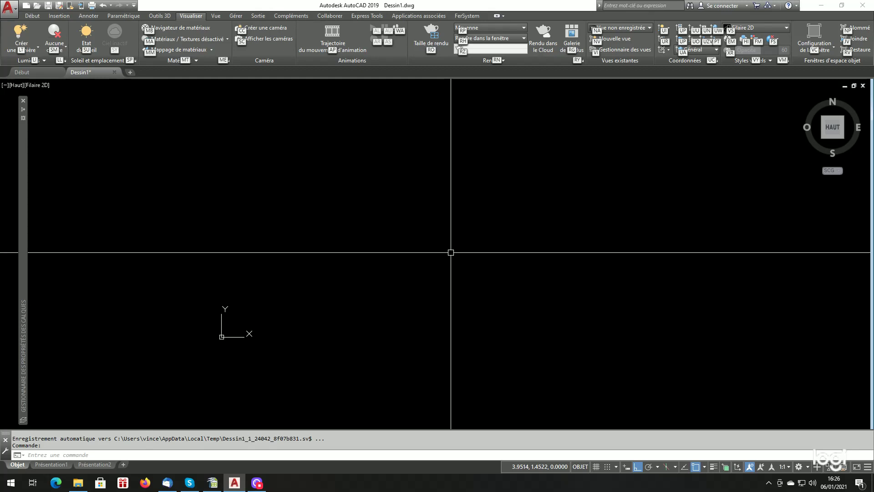
{"action": "key", "text": "u"}
{"action": "key", "text": "i"}
{"action": "key", "text": "Return"}
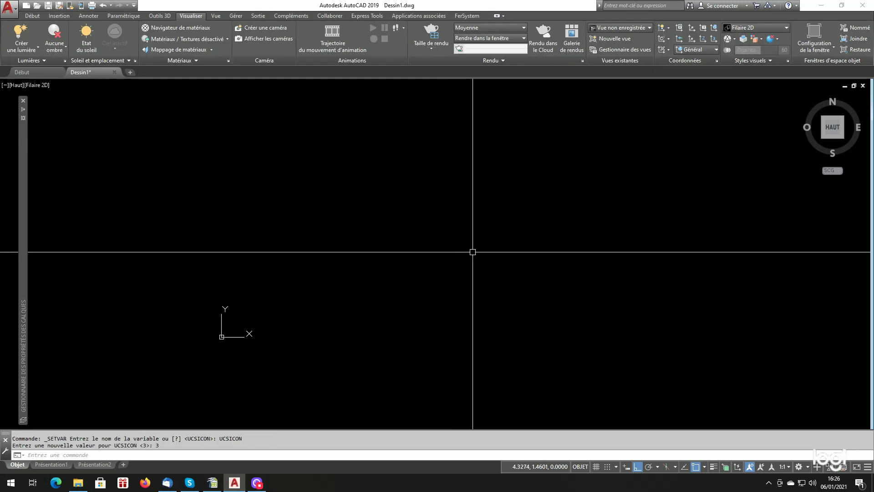
Step: In the drawing units, try Millimètres and Centimètres as the insertion scale unit, finally setting it to Mètres
{"action": "type", "text": "ui"}
{"action": "key", "text": "Return"}
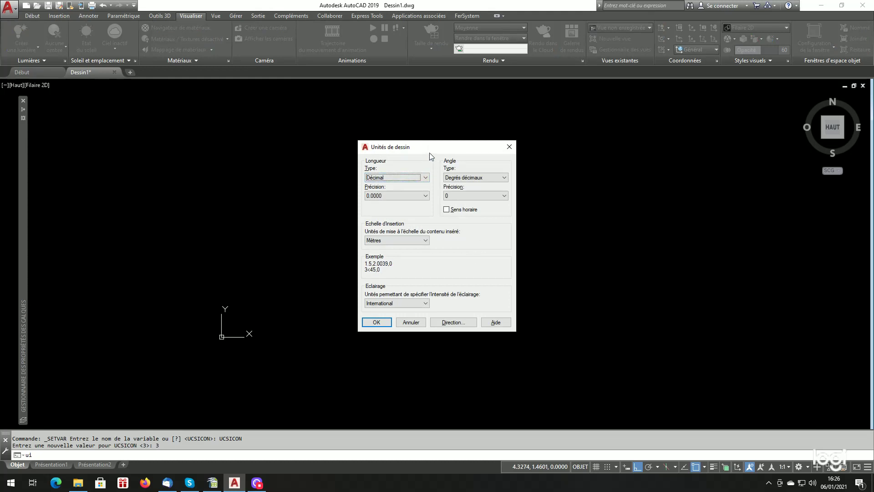
{"action": "left_click", "coordinate": [408, 245]}
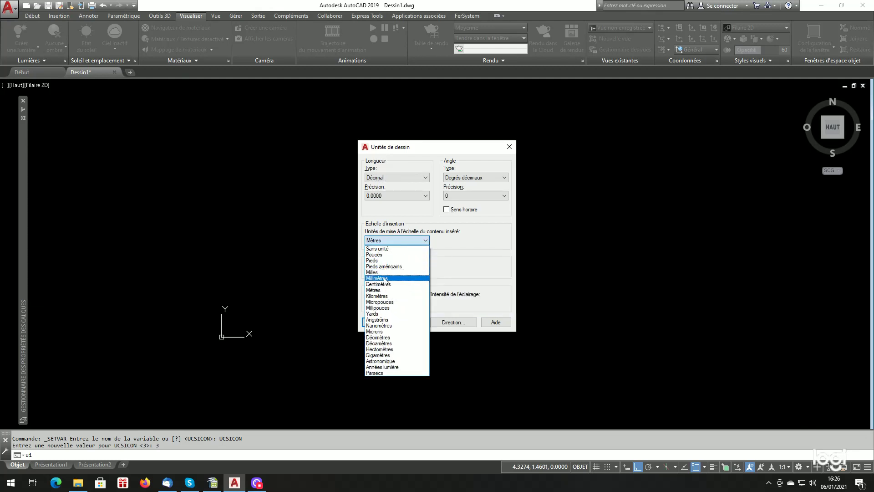
{"action": "left_click", "coordinate": [385, 278]}
{"action": "left_click", "coordinate": [403, 241]}
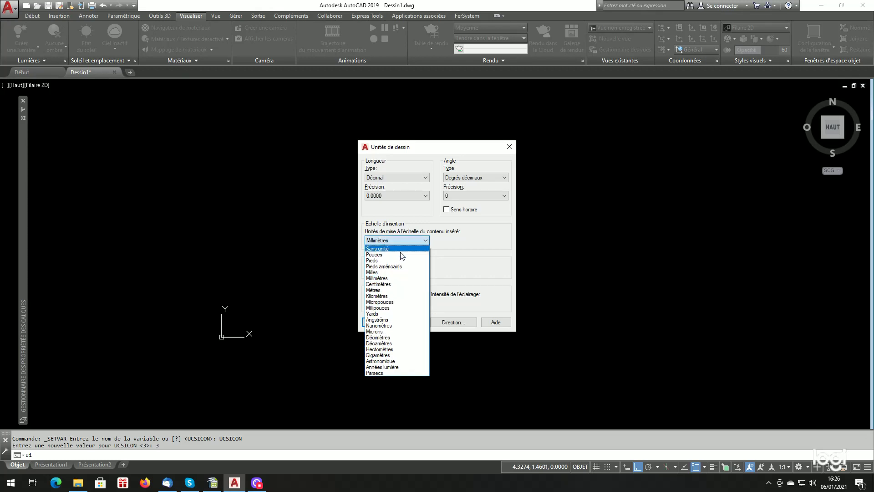
{"action": "left_click", "coordinate": [386, 284]}
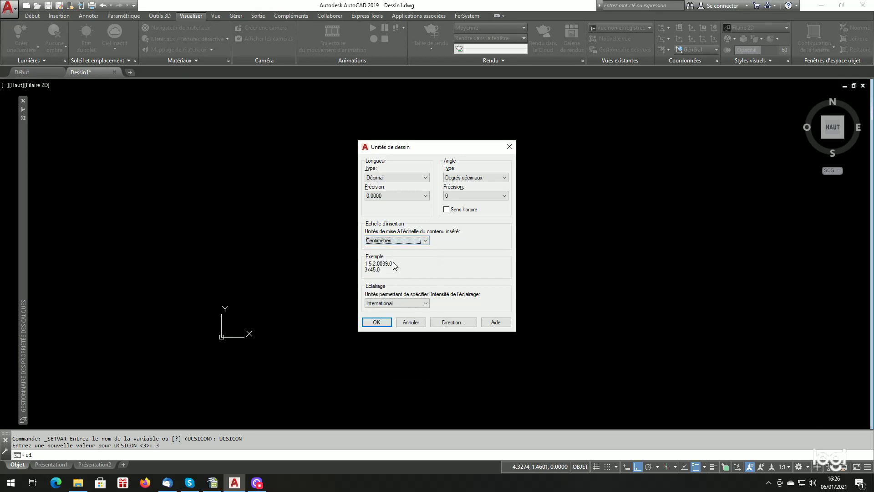
{"action": "left_click", "coordinate": [406, 242]}
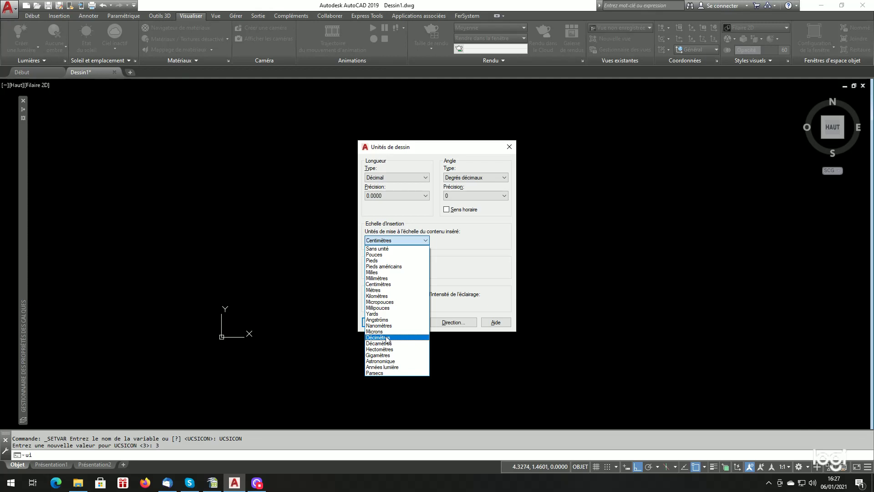
{"action": "left_click", "coordinate": [380, 291]}
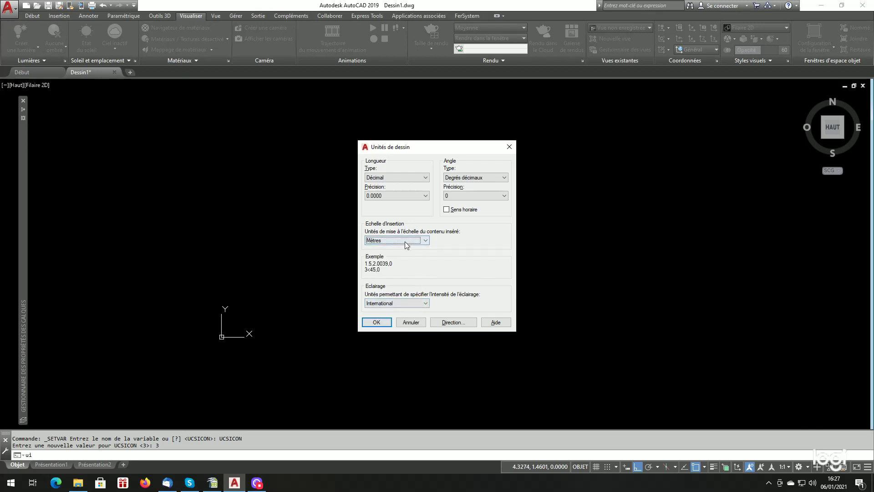
{"action": "left_click", "coordinate": [374, 323]}
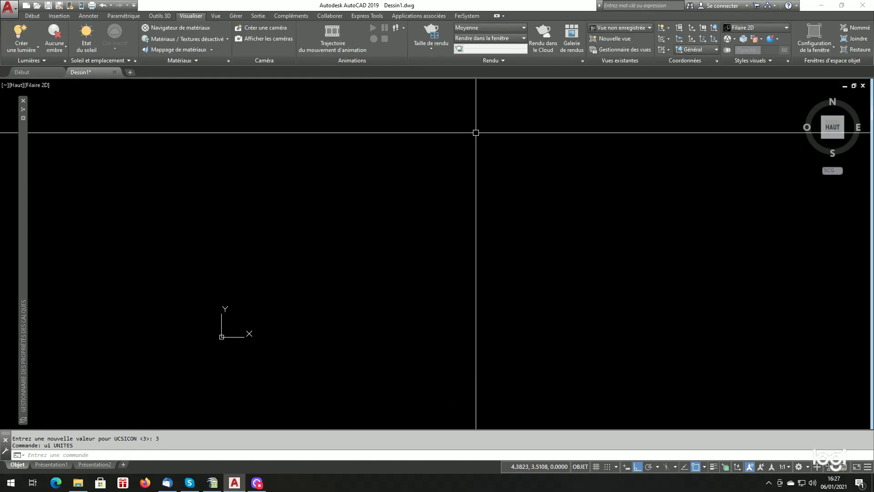
Step: Open the FerSystem standard bar generator and preview the Barre droite, Ancrage Simple and Ancrage Double bar types
{"action": "left_click", "coordinate": [467, 16]}
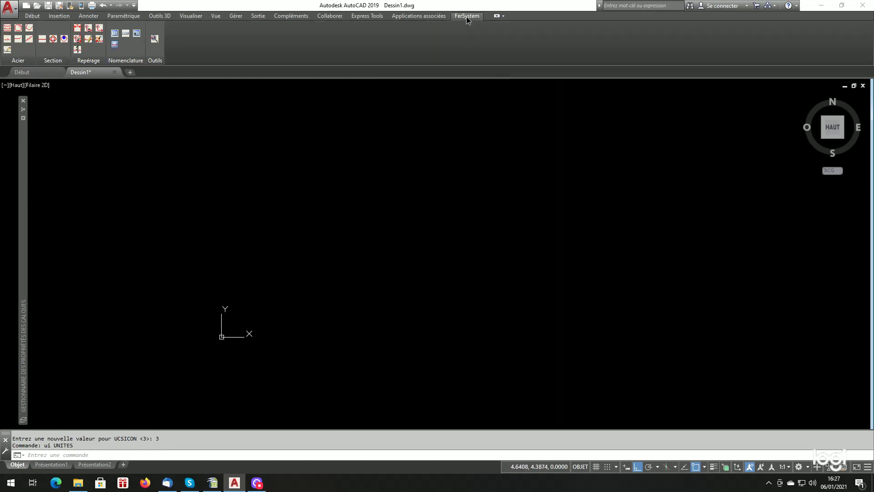
{"action": "left_click", "coordinate": [7, 29]}
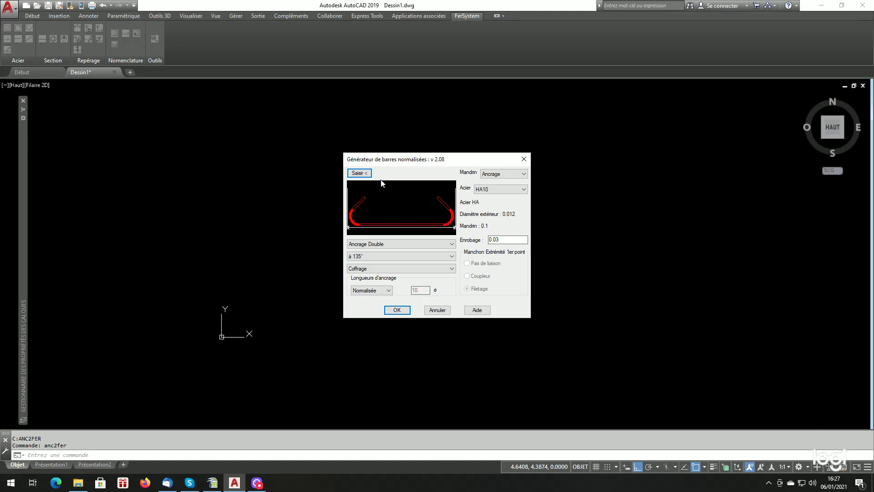
{"action": "left_click", "coordinate": [385, 245]}
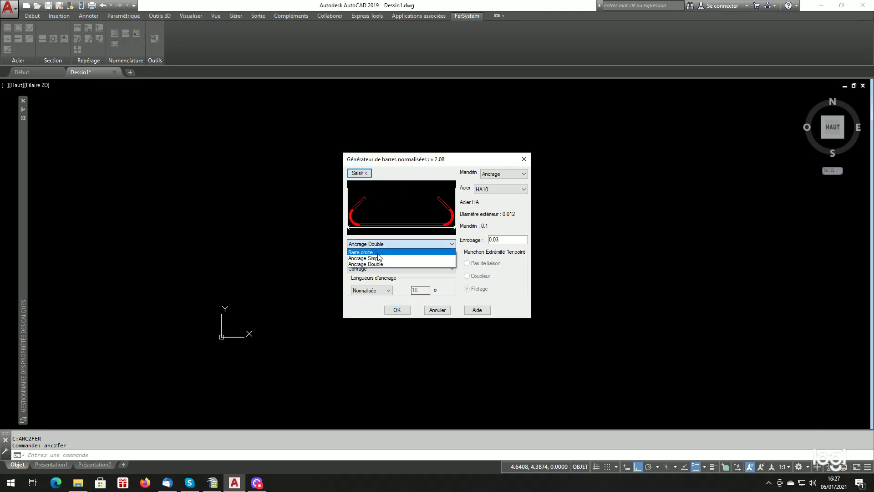
{"action": "left_click", "coordinate": [377, 253]}
{"action": "left_click", "coordinate": [389, 246]}
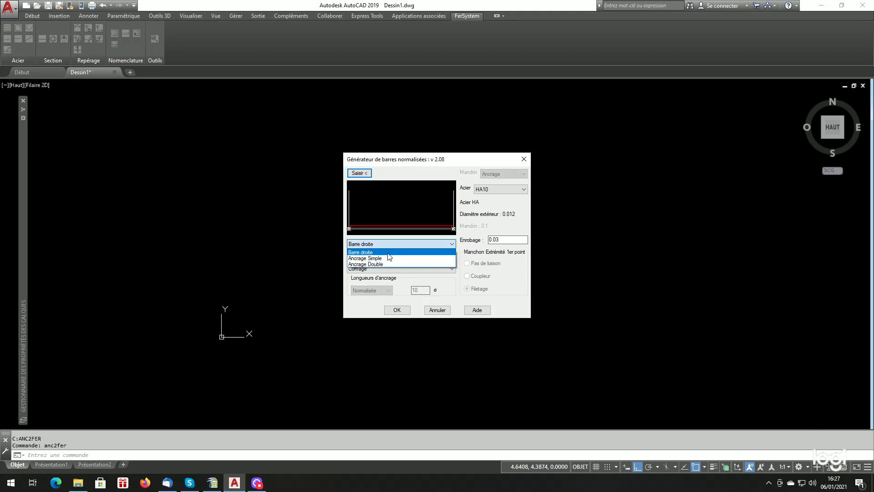
{"action": "left_click", "coordinate": [383, 258]}
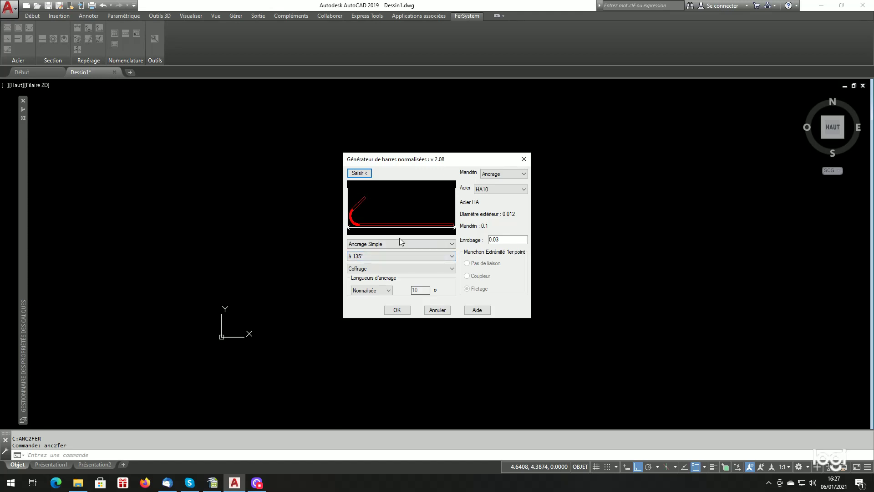
{"action": "left_click", "coordinate": [382, 256]}
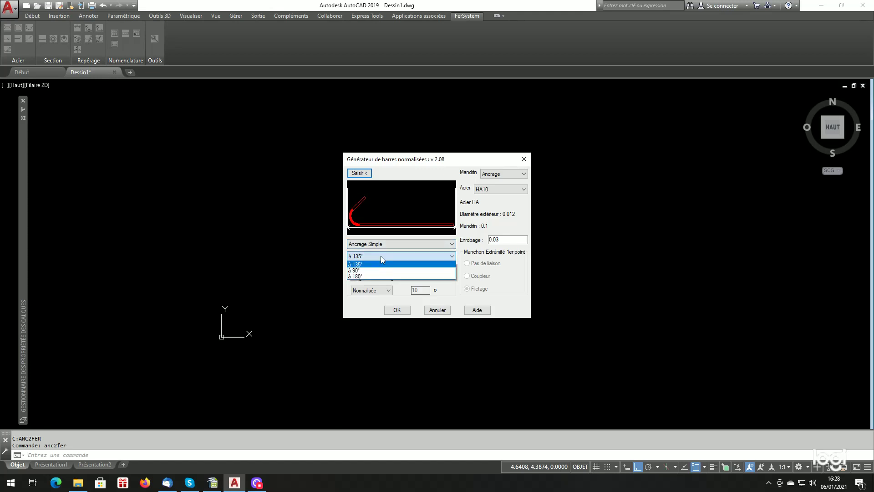
{"action": "left_click", "coordinate": [381, 255]}
{"action": "left_click", "coordinate": [384, 244]}
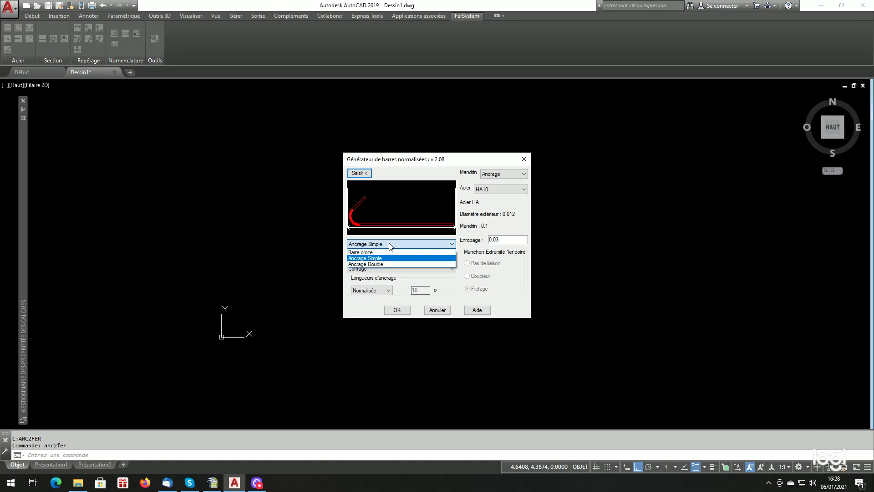
{"action": "left_click", "coordinate": [385, 264]}
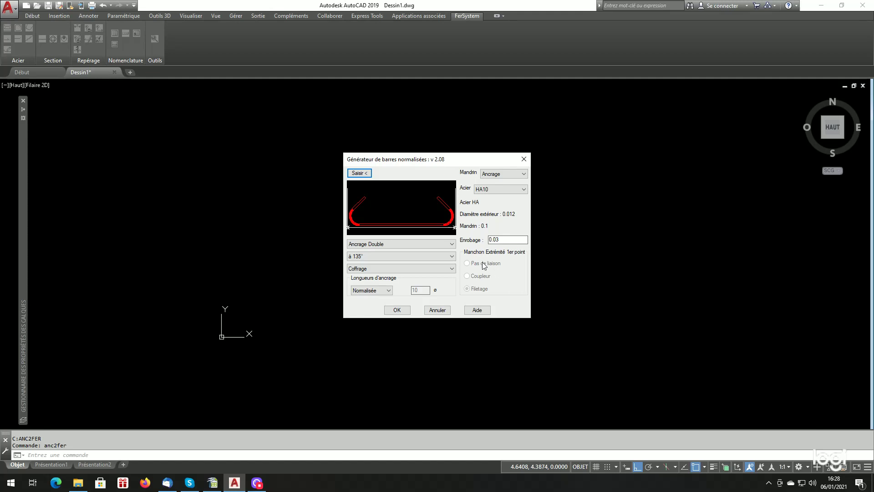
Step: Choose the Ancrage Simple bar type and preview the hook at 135° and 90°, finishing with 180°
{"action": "left_click", "coordinate": [406, 244]}
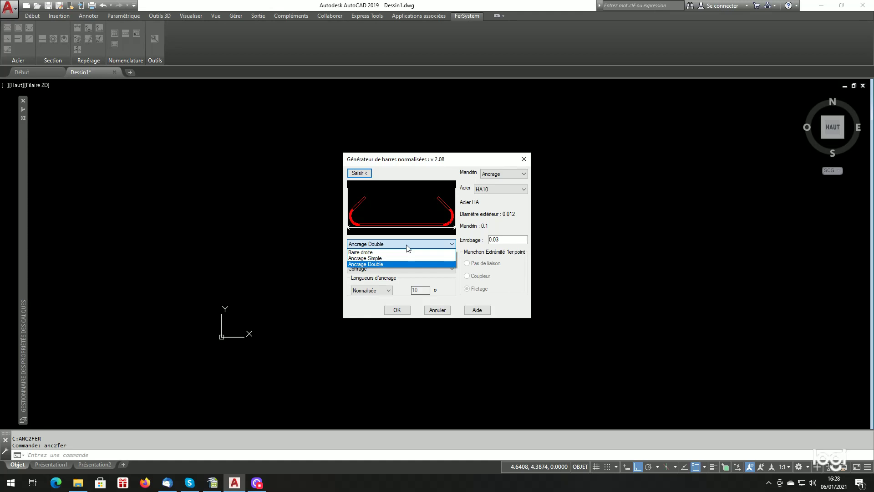
{"action": "left_click", "coordinate": [382, 258]}
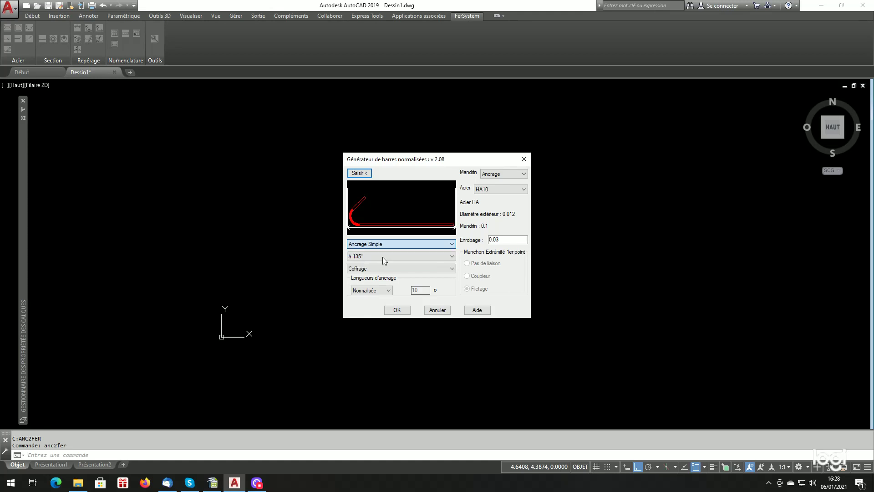
{"action": "left_click", "coordinate": [379, 257]}
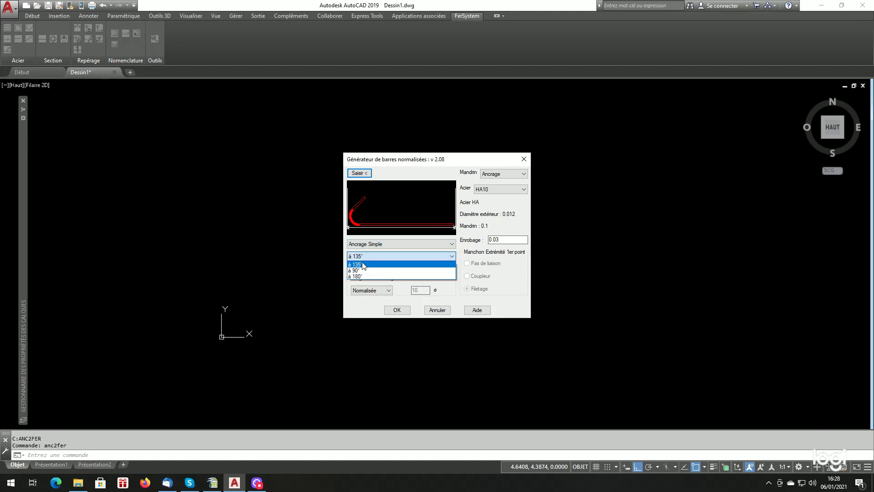
{"action": "left_click", "coordinate": [363, 265]}
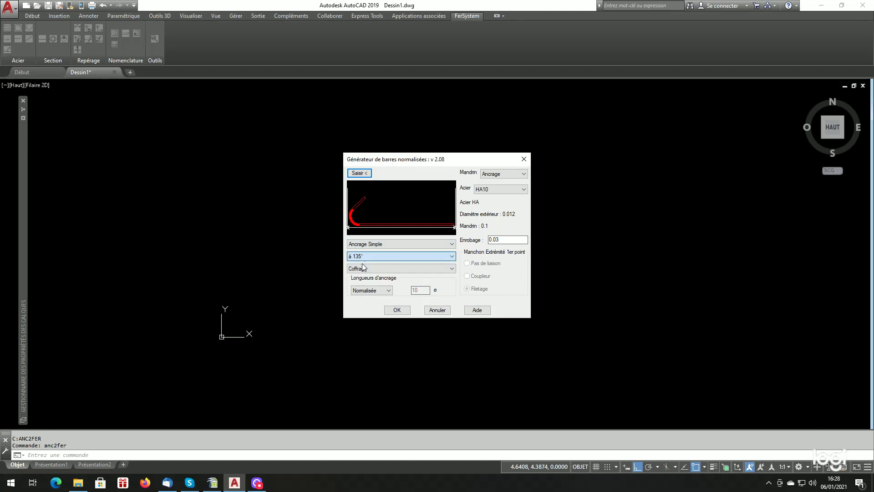
{"action": "left_click", "coordinate": [368, 255]}
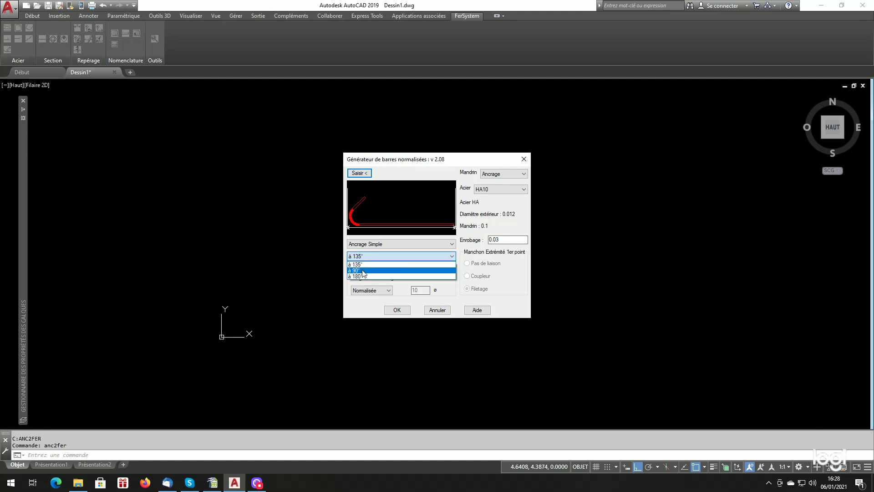
{"action": "left_click", "coordinate": [363, 270]}
{"action": "left_click", "coordinate": [372, 256]}
{"action": "left_click", "coordinate": [364, 276]}
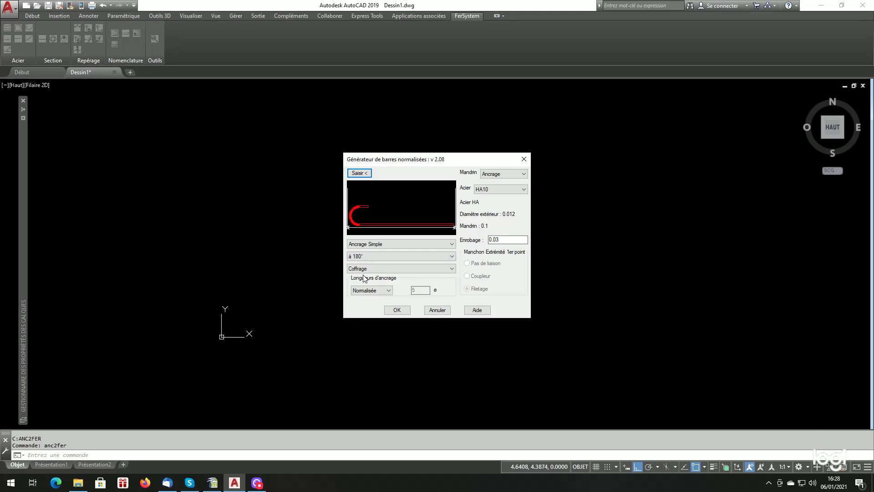
Step: Switch the bar type to Barre droite and try the Epure placement mode before selecting Quadrant/Axe
{"action": "left_click", "coordinate": [391, 244]}
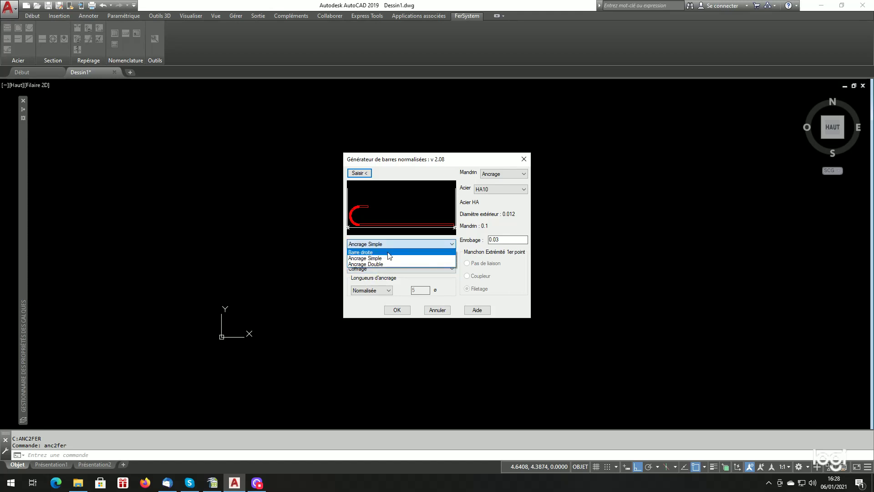
{"action": "left_click", "coordinate": [388, 252]}
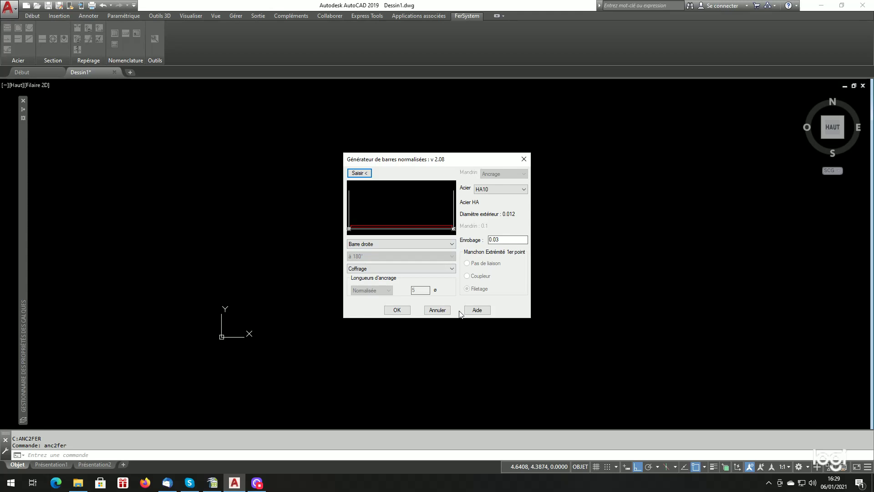
{"action": "left_click", "coordinate": [387, 270]}
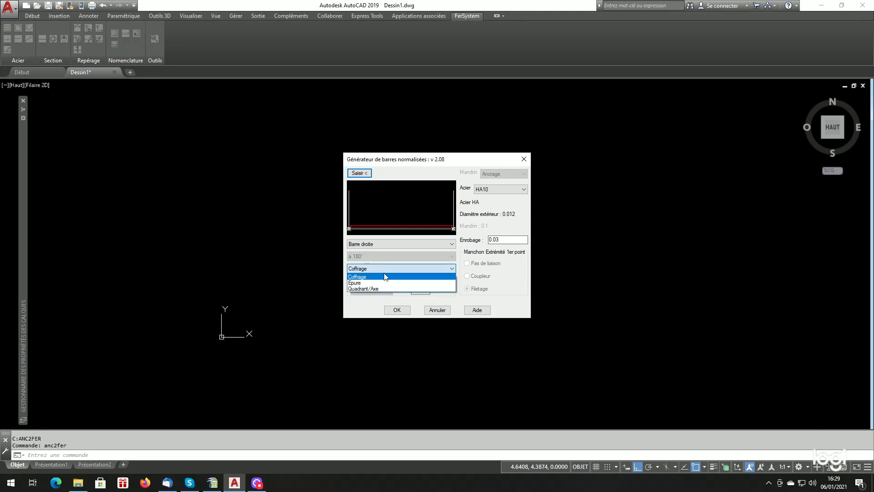
{"action": "left_click", "coordinate": [376, 282]}
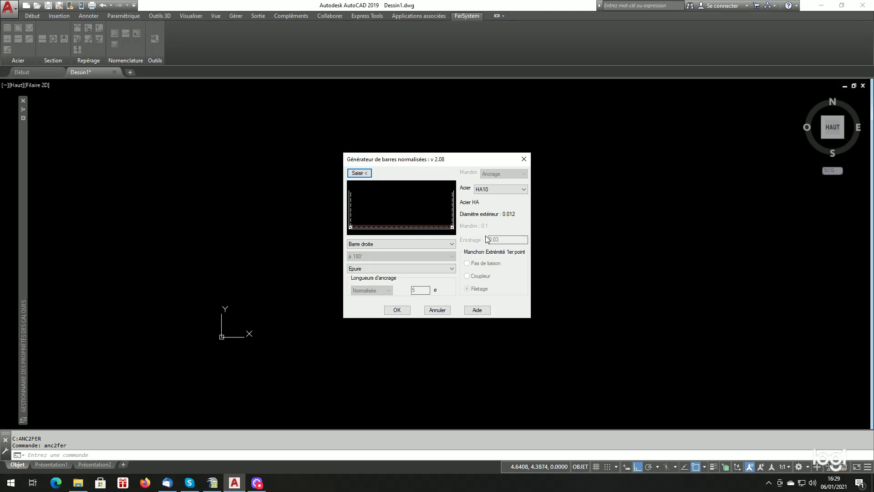
{"action": "left_click", "coordinate": [394, 270]}
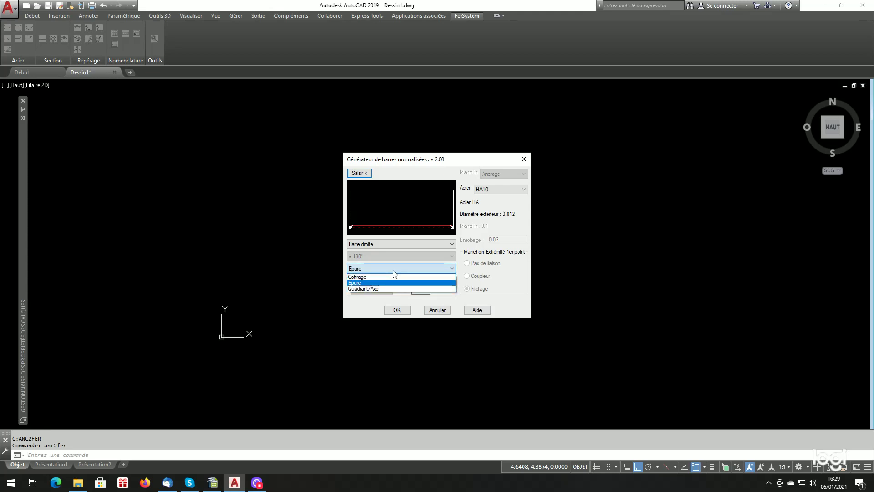
{"action": "left_click", "coordinate": [379, 289]}
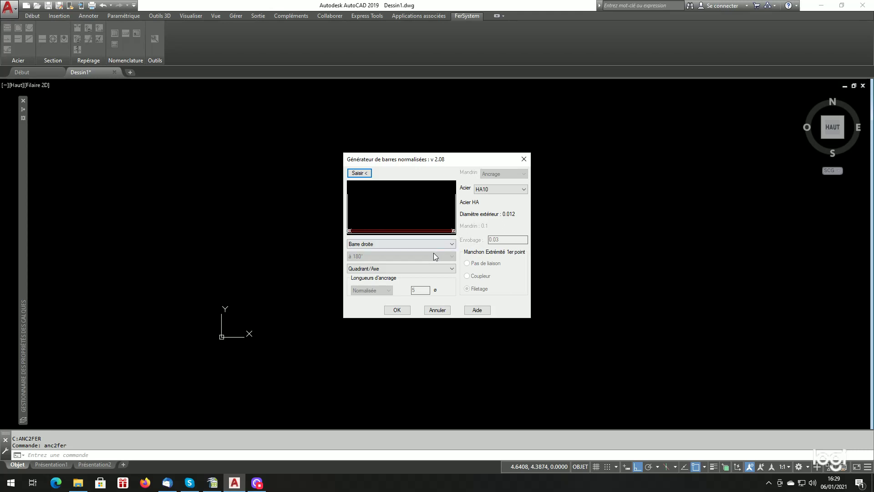
Step: Compare Ancrage Double and Ancrage Simple in Quadrant/Axe mode, ending with Ancrage Double as the bar type
{"action": "left_click", "coordinate": [396, 244]}
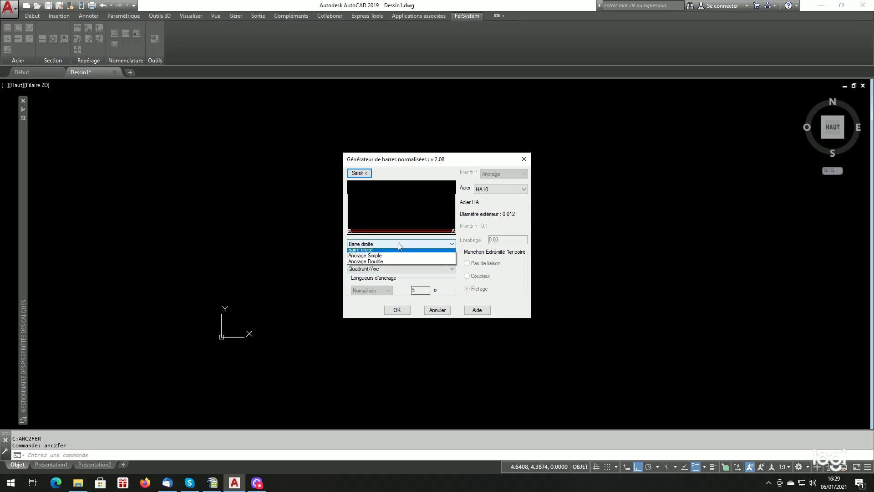
{"action": "left_click", "coordinate": [386, 264]}
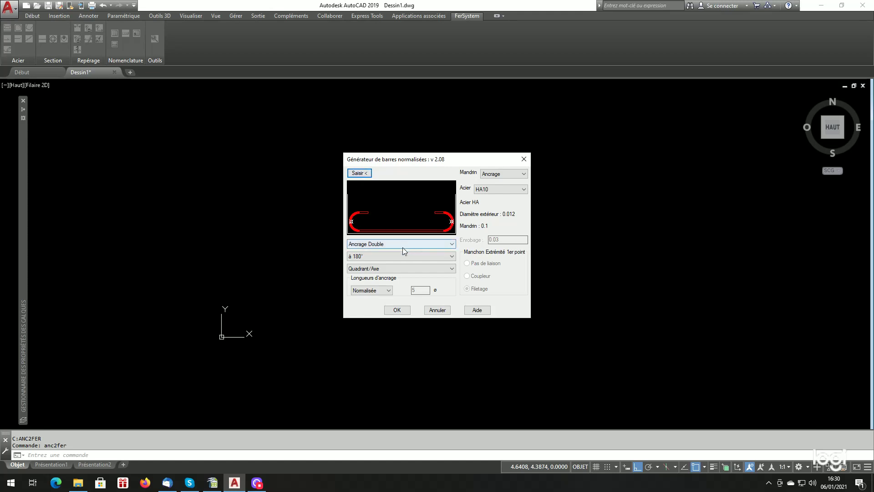
{"action": "left_click", "coordinate": [389, 244]}
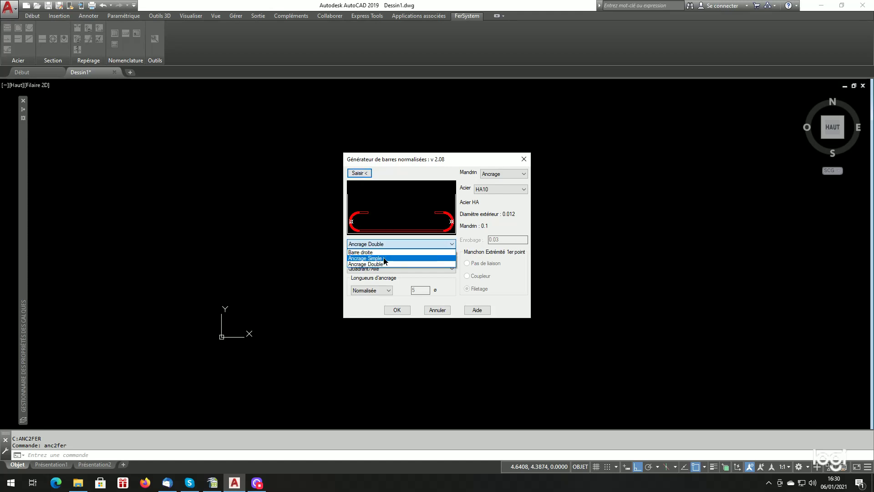
{"action": "left_click", "coordinate": [383, 257]}
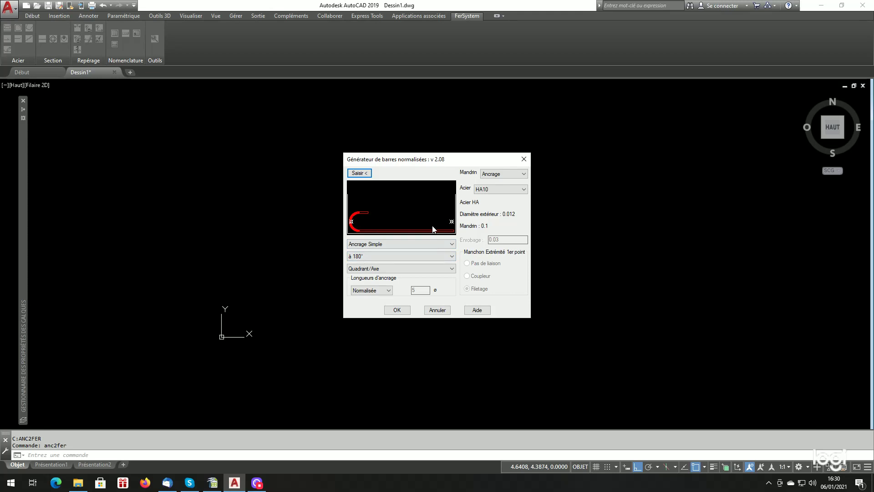
{"action": "left_click", "coordinate": [379, 245]}
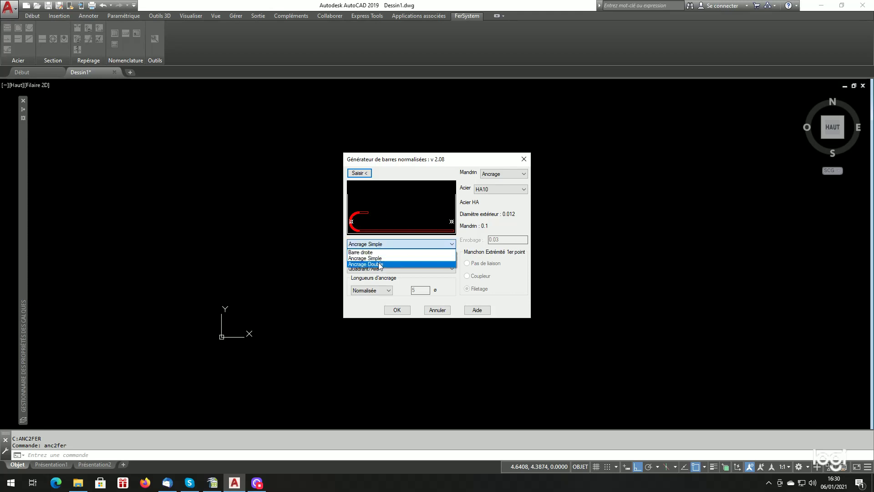
{"action": "left_click", "coordinate": [381, 264]}
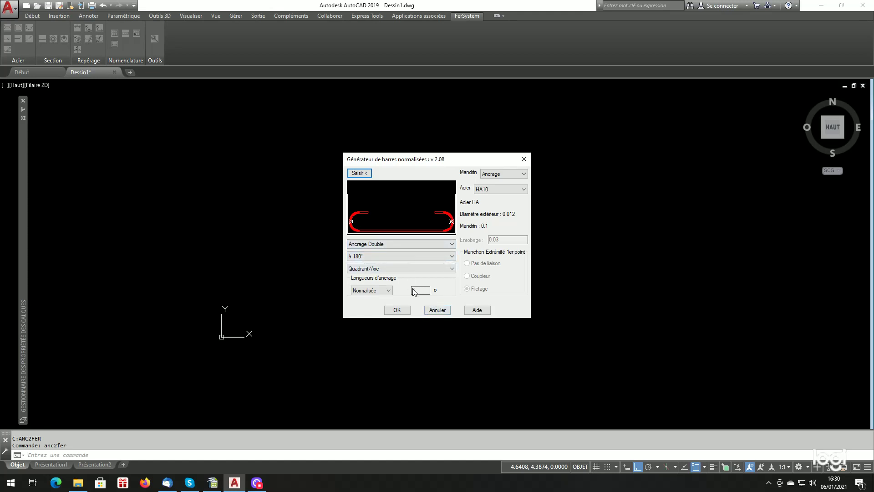
Step: Preview the double-anchored bar's hooks at 90° and look through the anchorage length options, finishing with the hooks set to 135°
{"action": "left_click", "coordinate": [387, 257]}
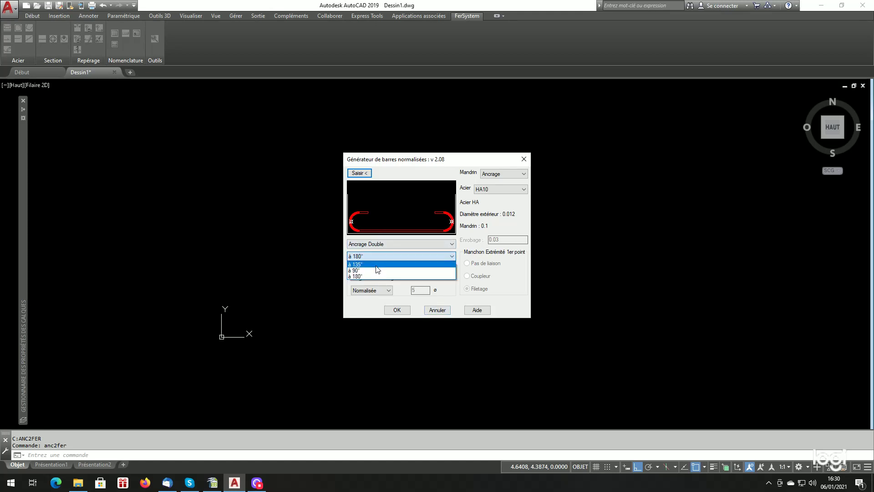
{"action": "left_click", "coordinate": [376, 270]}
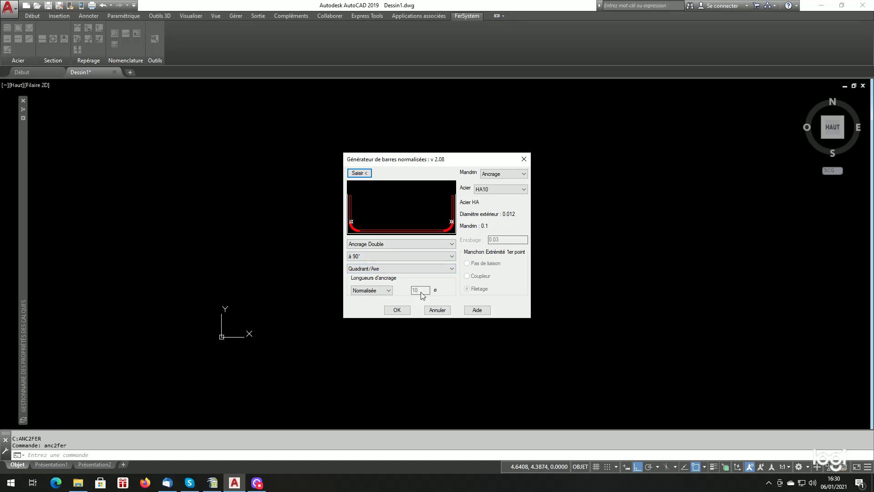
{"action": "left_click", "coordinate": [388, 291]}
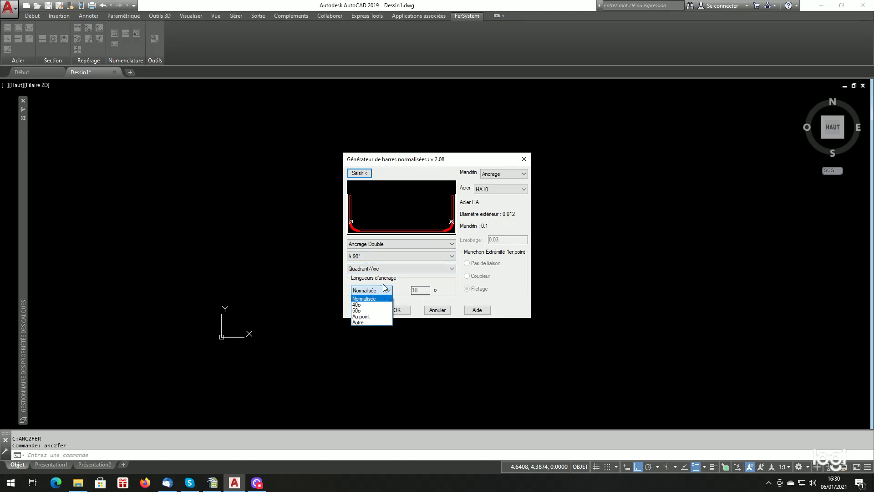
{"action": "left_click", "coordinate": [386, 266]}
{"action": "left_click", "coordinate": [385, 256]}
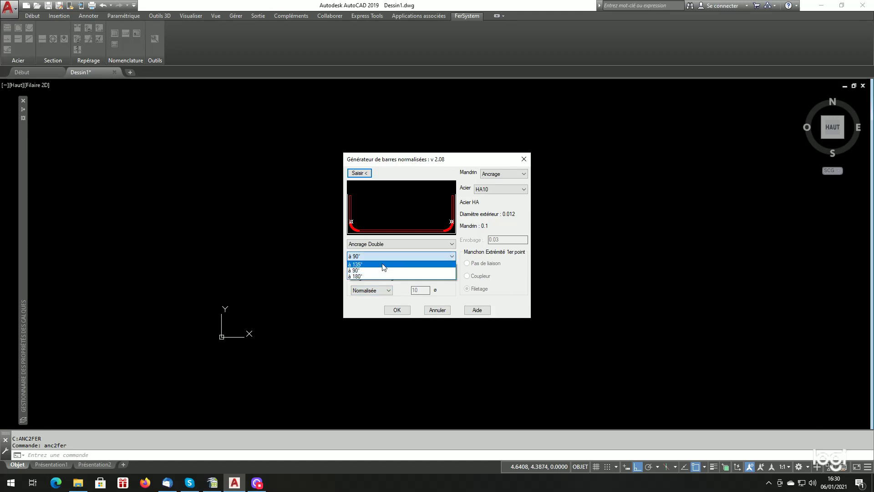
{"action": "left_click", "coordinate": [382, 264]}
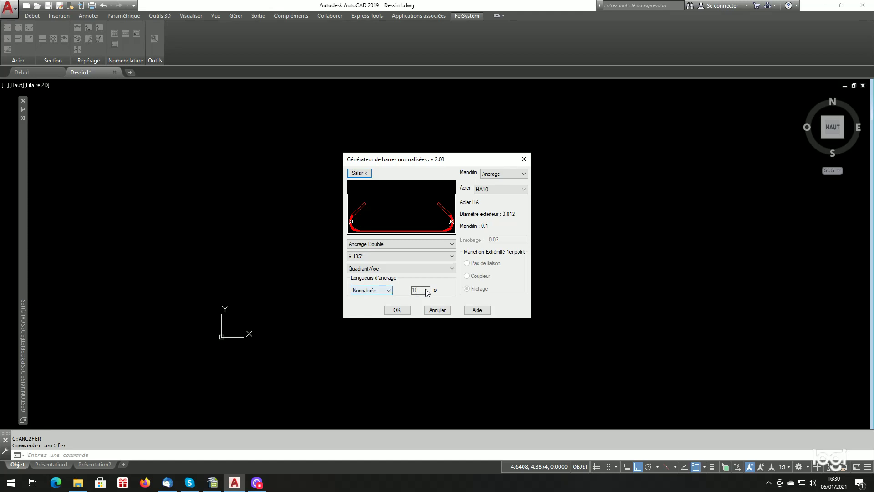
Step: Try the 40ø, 50ø, Au point and Autre anchorage lengths for the bar, then restore Normalisée
{"action": "left_click", "coordinate": [390, 291]}
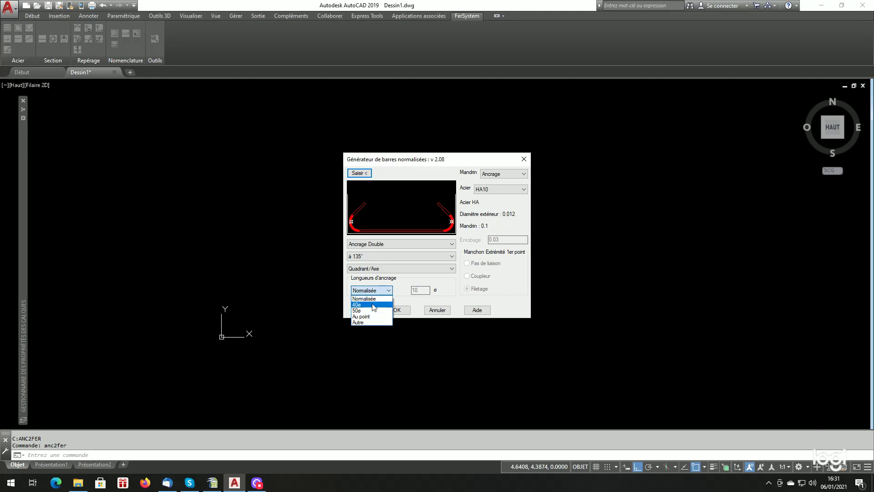
{"action": "left_click", "coordinate": [373, 305]}
{"action": "left_click", "coordinate": [389, 290]}
{"action": "left_click", "coordinate": [368, 310]}
{"action": "left_click", "coordinate": [383, 294]}
{"action": "left_click", "coordinate": [371, 316]}
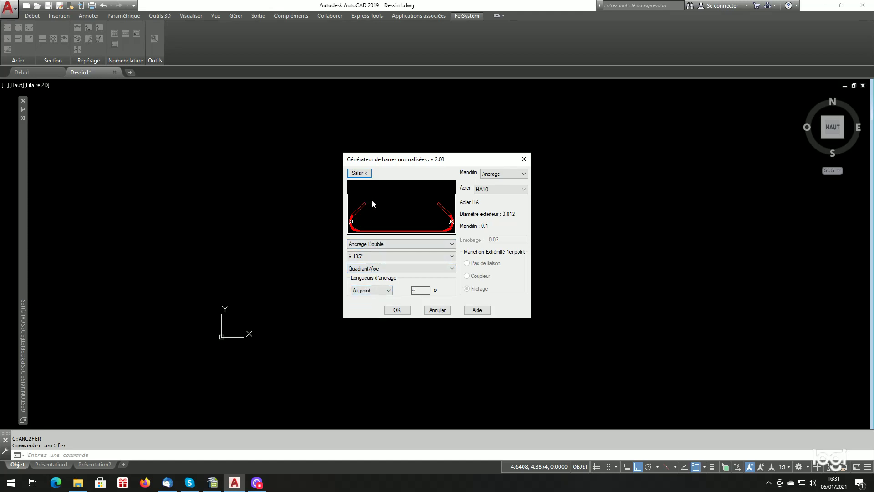
{"action": "left_click", "coordinate": [380, 291]}
{"action": "left_click", "coordinate": [368, 321]}
{"action": "left_click", "coordinate": [420, 289]}
{"action": "left_click", "coordinate": [376, 291]}
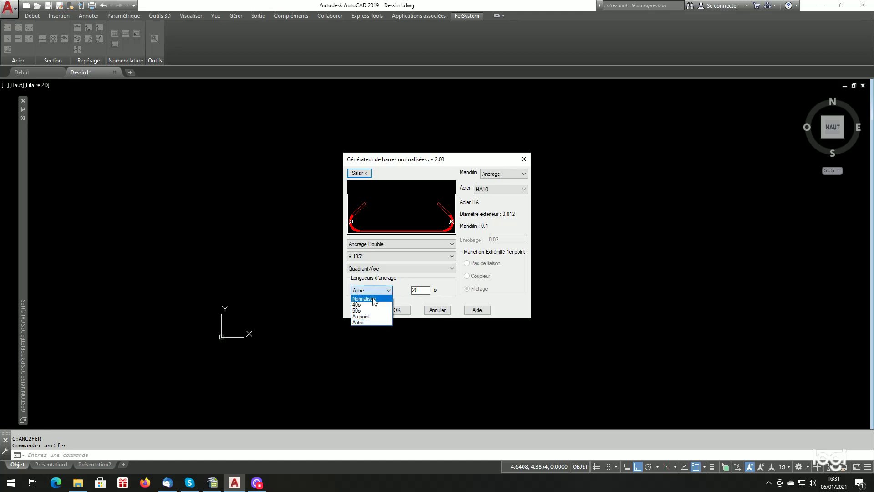
{"action": "left_click", "coordinate": [373, 299]}
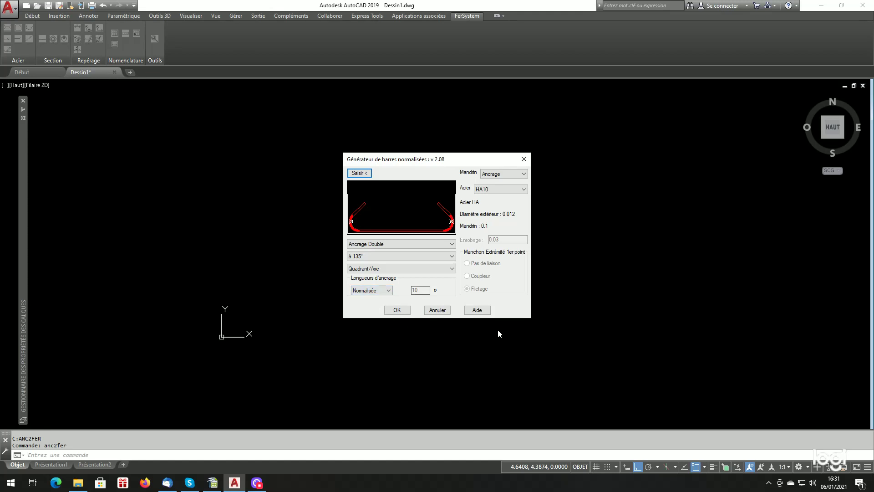
Step: Compare the Cadre and Ancrage mandrel types for the HA10 bar, finishing with Ancrage selected
{"action": "left_click", "coordinate": [511, 175]}
{"action": "left_click", "coordinate": [502, 188]}
{"action": "left_click", "coordinate": [505, 174]}
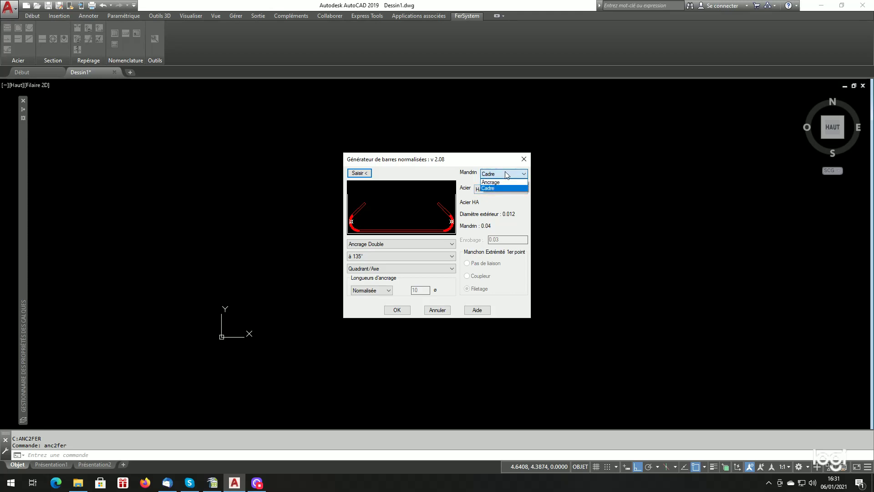
{"action": "left_click", "coordinate": [501, 182]}
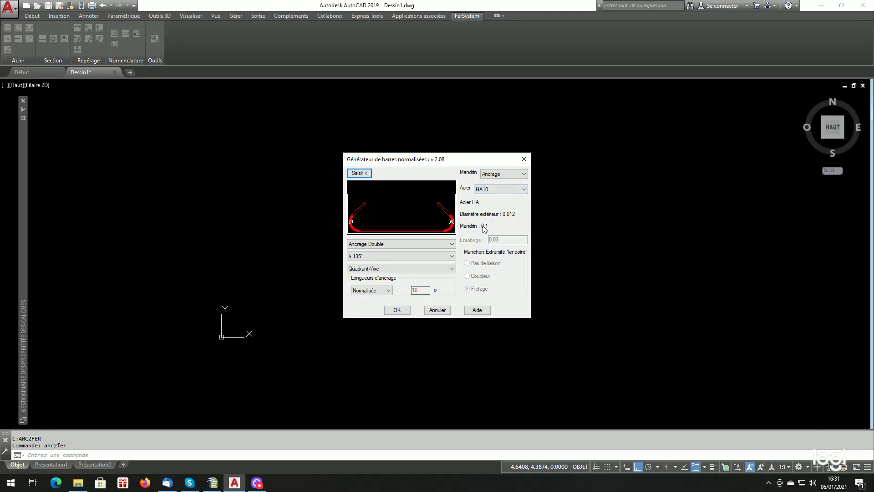
{"action": "left_click", "coordinate": [498, 174]}
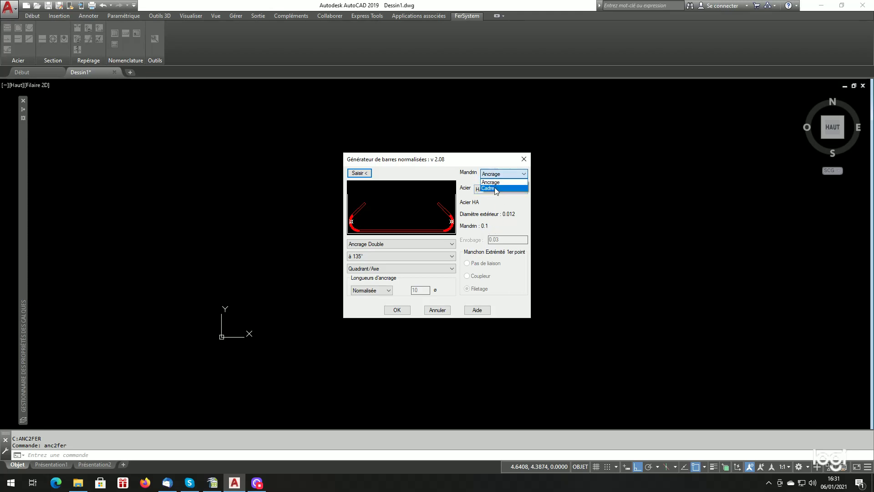
{"action": "left_click", "coordinate": [495, 188]}
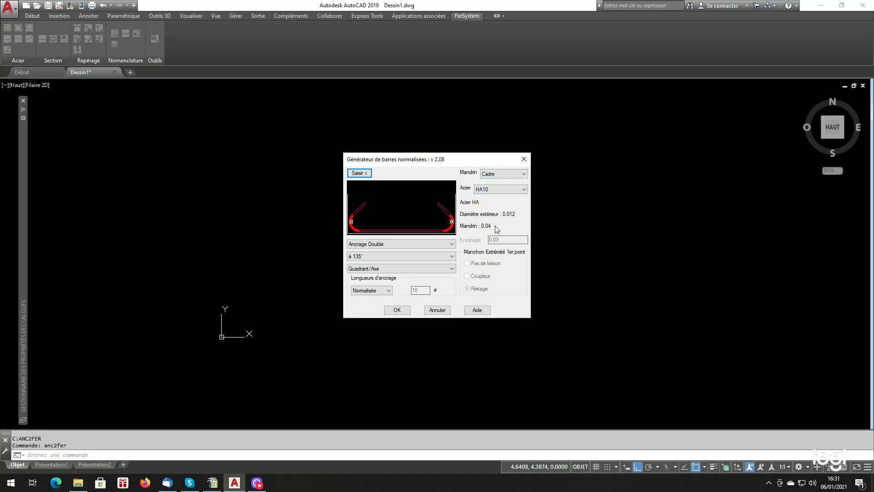
{"action": "left_click", "coordinate": [499, 173]}
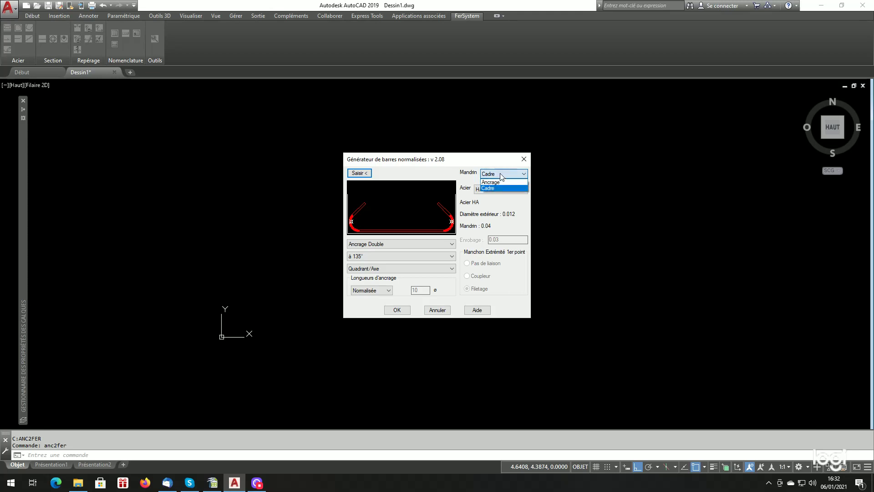
{"action": "left_click", "coordinate": [500, 185]}
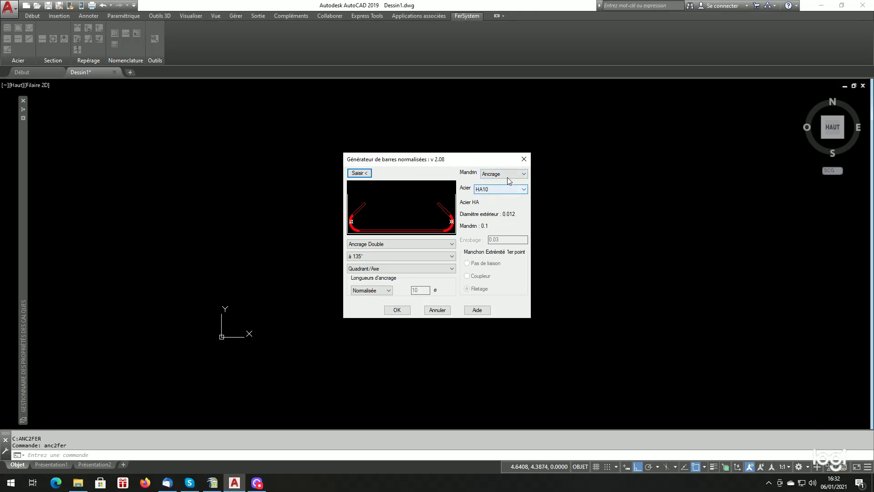
Step: Examine which steel sizes are offered with the Ancrage and Cadre mandrels, then close the bar generator
{"action": "left_click", "coordinate": [495, 187]}
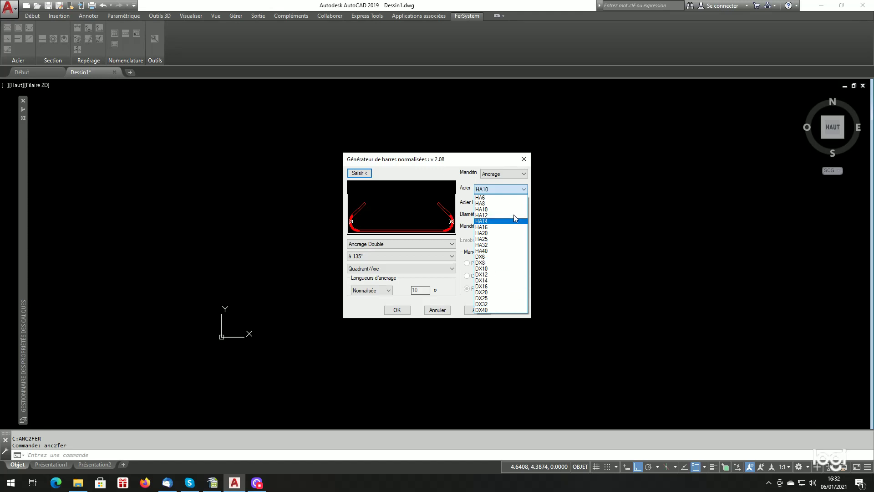
{"action": "left_click", "coordinate": [509, 177]}
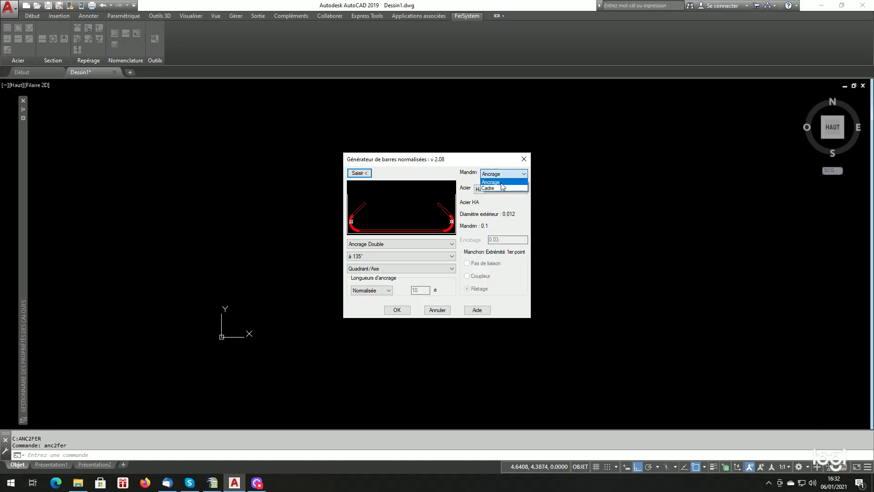
{"action": "left_click", "coordinate": [498, 188]}
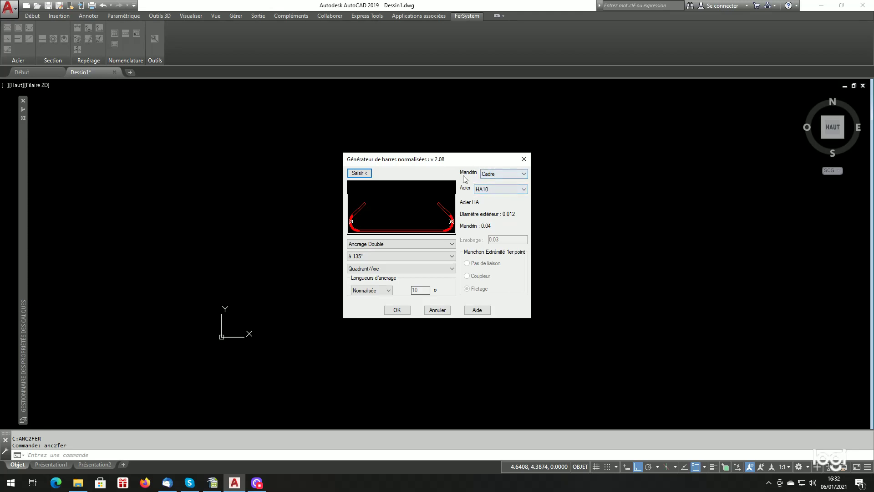
{"action": "left_click", "coordinate": [499, 190]}
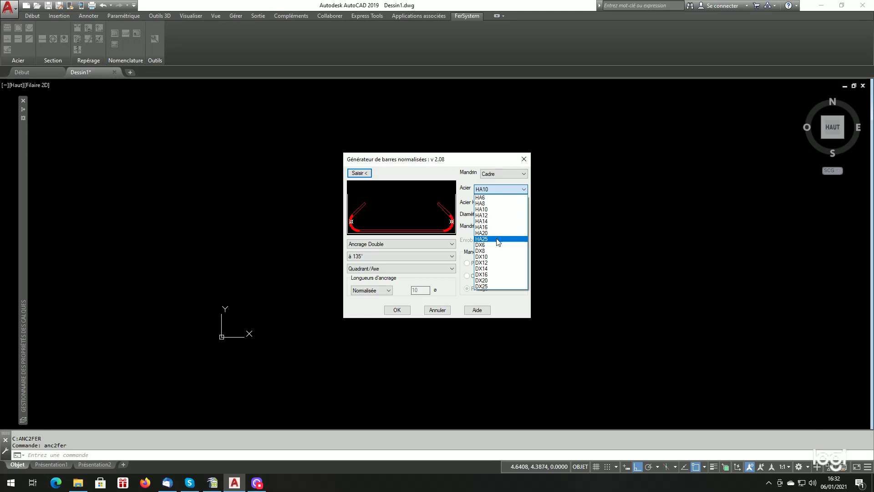
{"action": "left_click", "coordinate": [499, 186]}
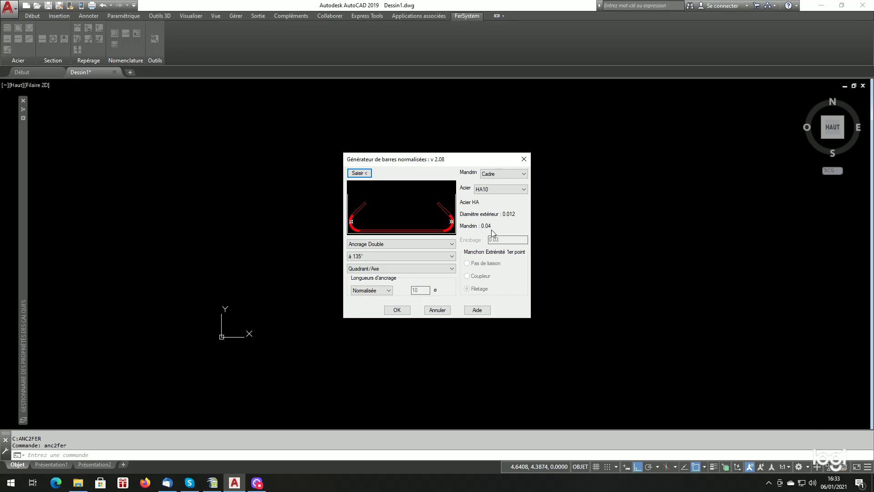
{"action": "left_click", "coordinate": [438, 311]}
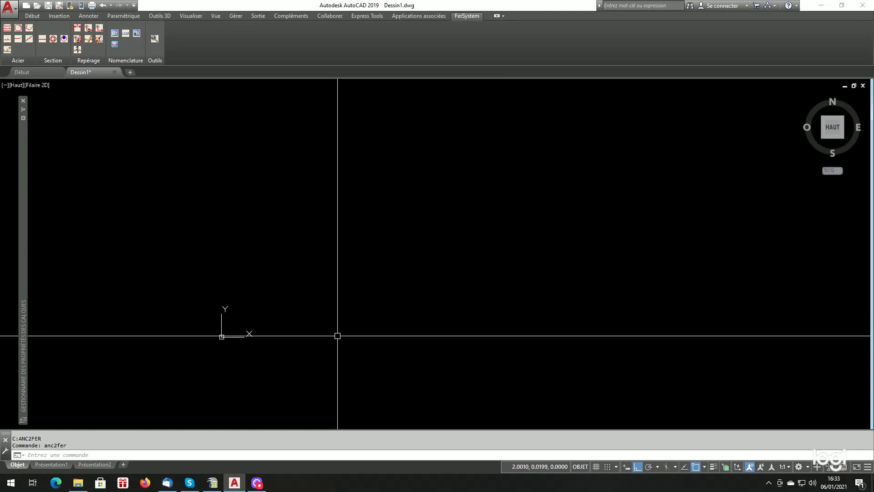
Step: Draw an open U-shaped formwork outline from lines, with a 5 m horizontal base and a vertical side rising from each end
{"action": "type", "text": "l"}
{"action": "key", "text": "Return"}
{"action": "left_click", "coordinate": [300, 305]}
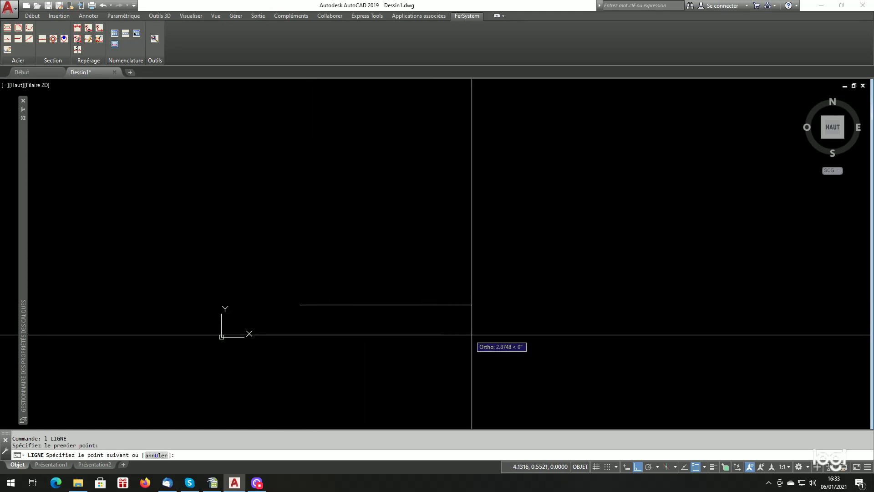
{"action": "type", "text": "5"}
{"action": "key", "text": "Return"}
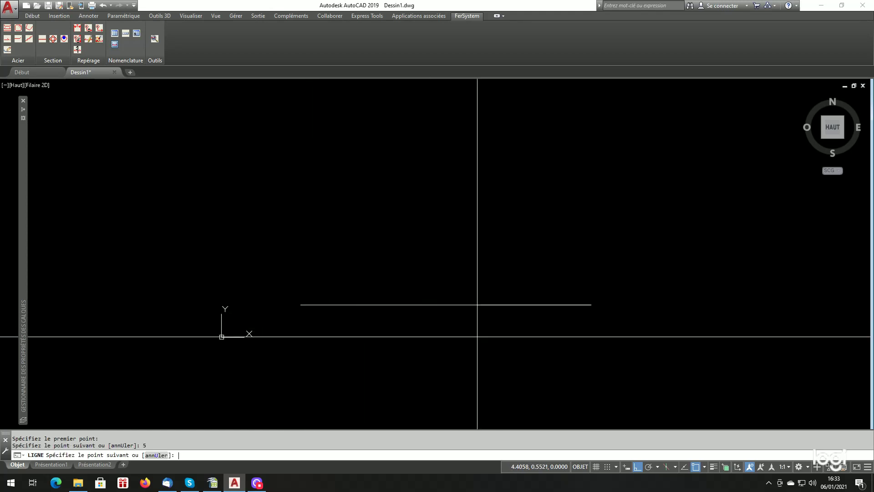
{"action": "left_click", "coordinate": [549, 247]}
{"action": "key", "text": "Return"}
{"action": "key", "text": "Return"}
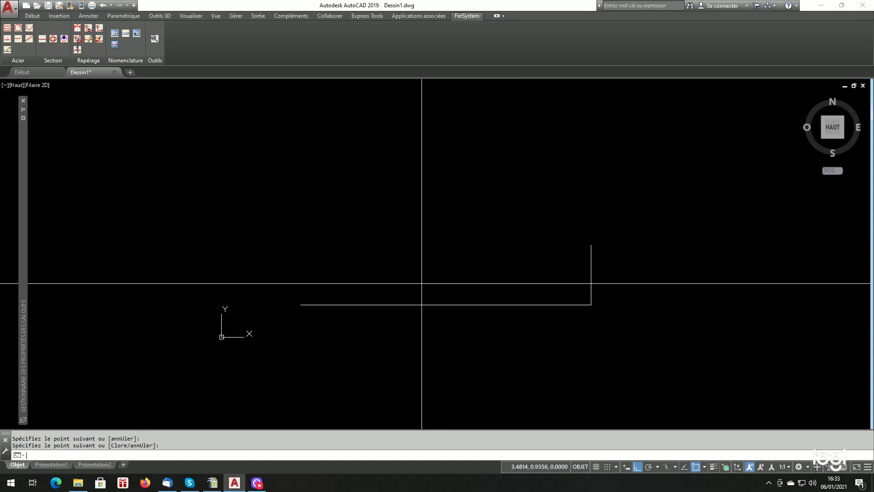
{"action": "left_click", "coordinate": [301, 304]}
{"action": "left_click", "coordinate": [351, 246]}
{"action": "key", "text": "Return"}
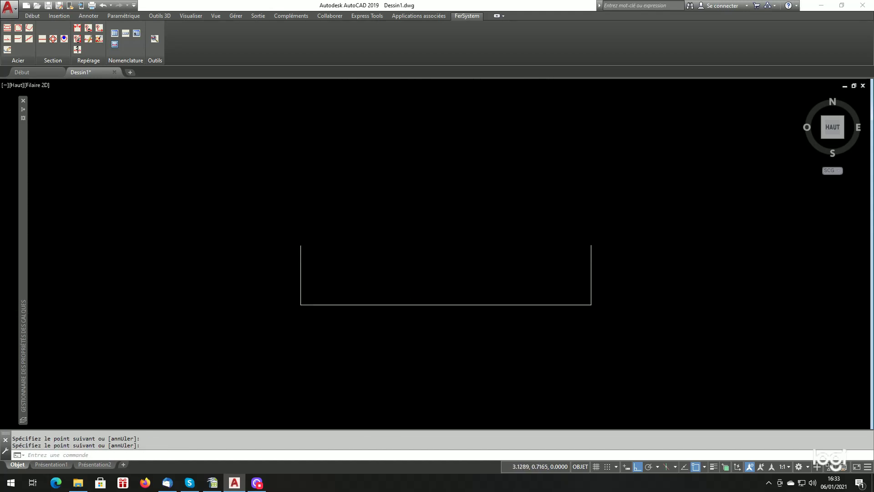
Step: Reopen the standard bar generator and set an Ancrage Double bar in Coffrage placement mode with a cover of 0.05
{"action": "scroll", "coordinate": [422, 284], "scroll_direction": "up", "scroll_amount": 4}
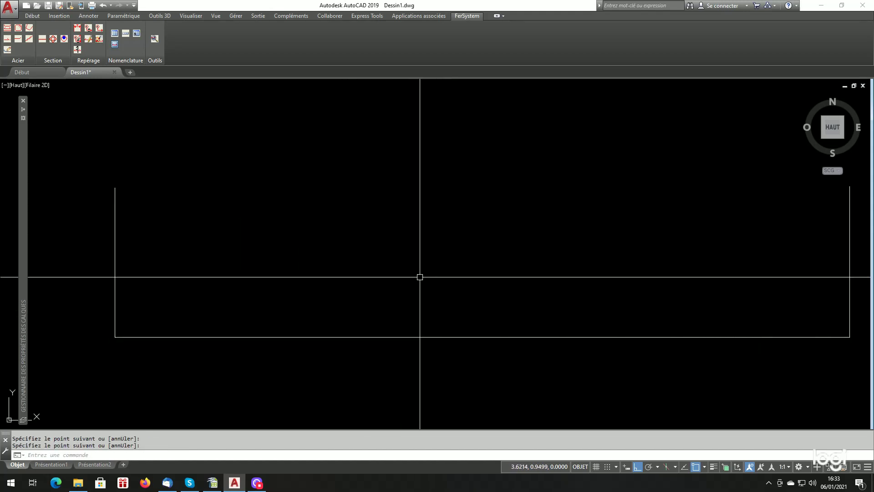
{"action": "left_click", "coordinate": [7, 29]}
{"action": "left_click", "coordinate": [416, 241]}
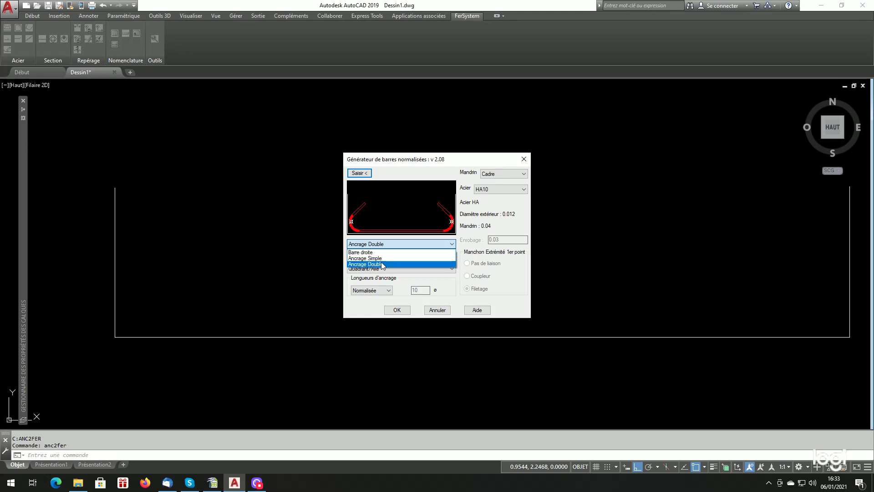
{"action": "left_click", "coordinate": [384, 264]}
{"action": "left_click", "coordinate": [386, 269]}
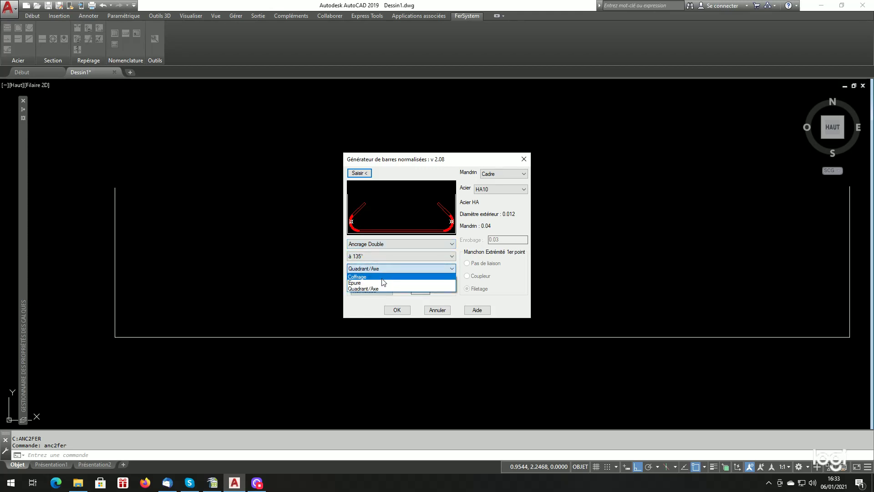
{"action": "left_click", "coordinate": [382, 277]}
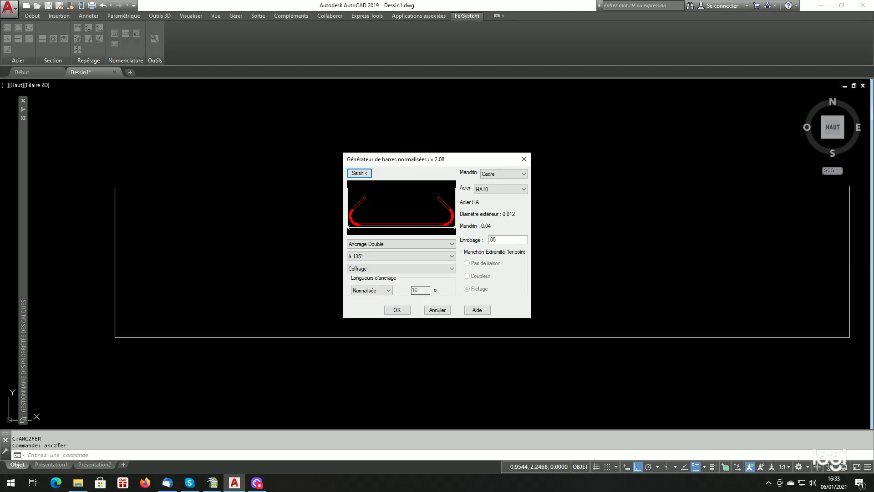
Step: Set the bar's mandrel to Ancrage and its steel size to HA16
{"action": "left_click", "coordinate": [501, 174]}
{"action": "left_click", "coordinate": [500, 190]}
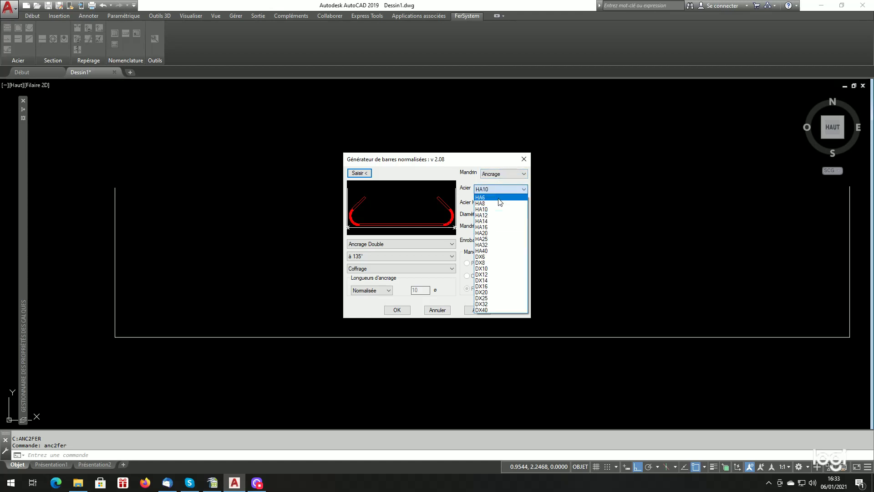
{"action": "left_click", "coordinate": [493, 230]}
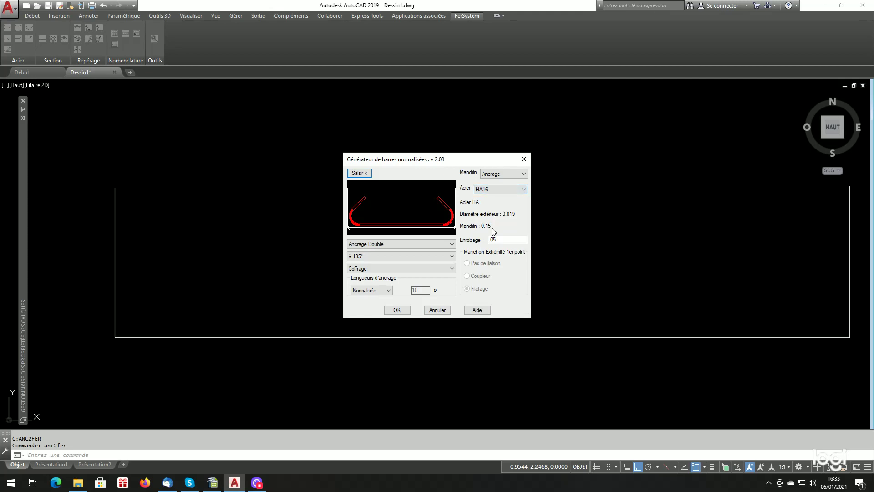
Step: Place the double-anchored bar between the two bottom corners of the formwork outline, on the inner side above the base
{"action": "left_click", "coordinate": [366, 177]}
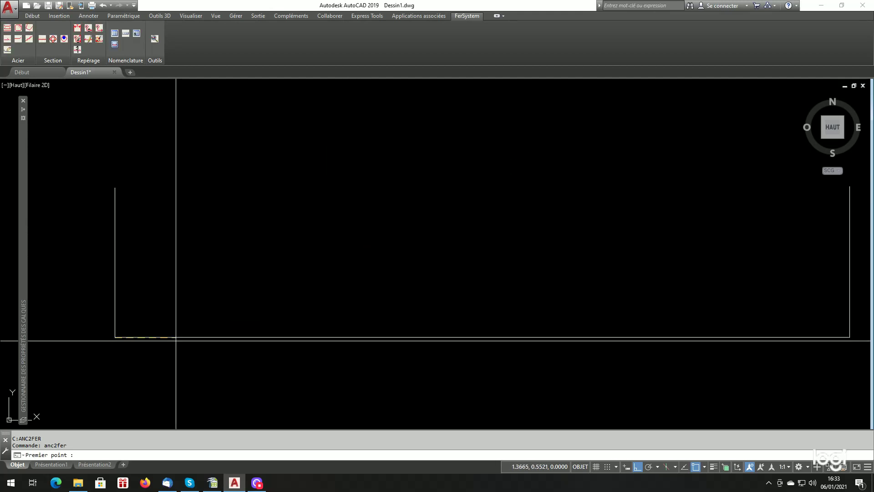
{"action": "left_click", "coordinate": [115, 337]}
{"action": "scroll", "coordinate": [258, 341], "scroll_direction": "down", "scroll_amount": 4}
{"action": "left_click", "coordinate": [489, 339]}
{"action": "scroll", "coordinate": [437, 326], "scroll_direction": "up", "scroll_amount": 2}
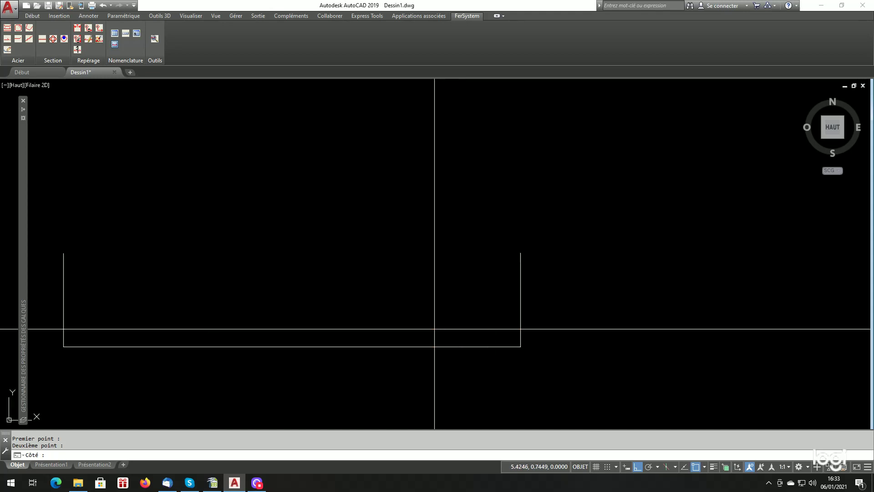
{"action": "left_click", "coordinate": [438, 287]}
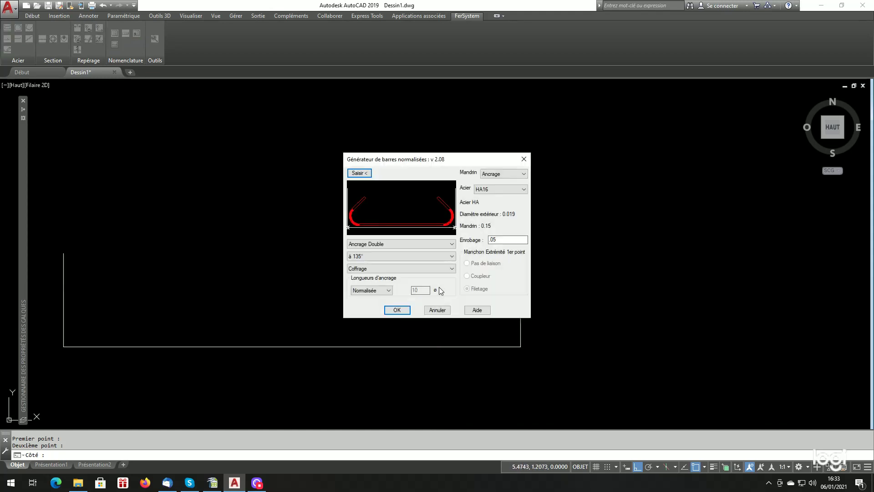
{"action": "left_click", "coordinate": [396, 309]}
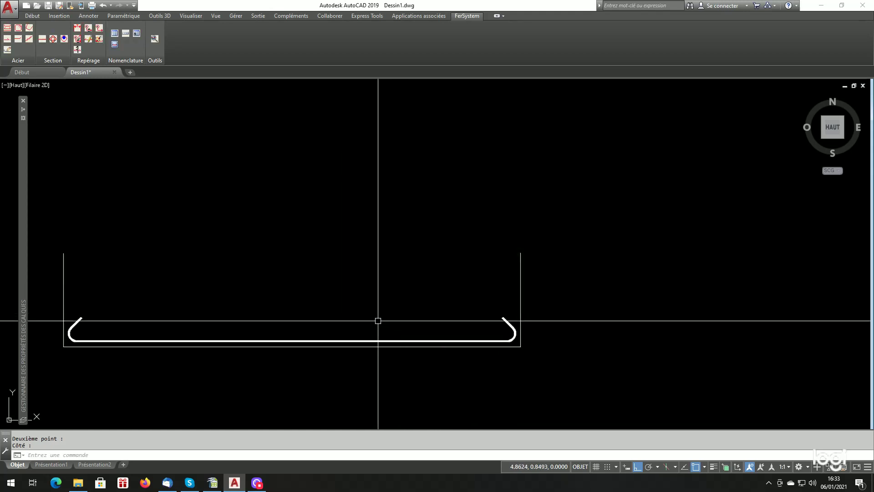
Step: Offset the formwork outline's left side and its base inward by 0.050
{"action": "scroll", "coordinate": [181, 348], "scroll_direction": "down", "scroll_amount": 1}
{"action": "scroll", "coordinate": [97, 333], "scroll_direction": "up", "scroll_amount": 5}
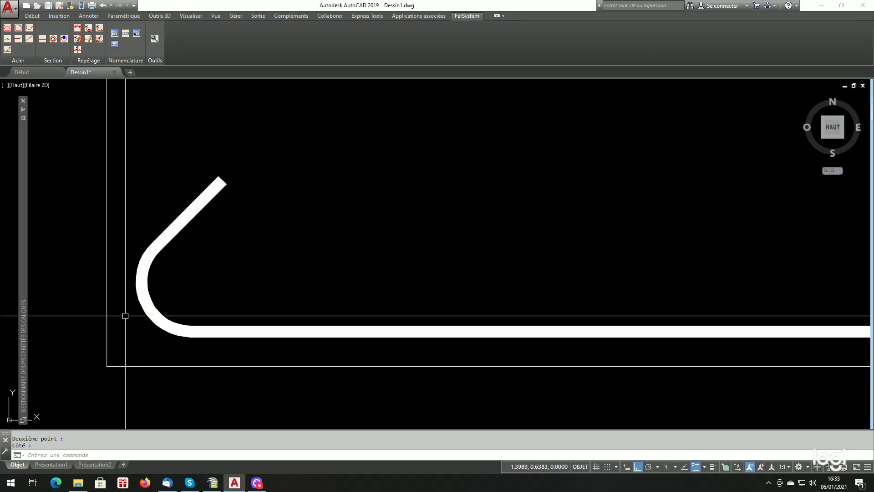
{"action": "type", "text": "DE"}
{"action": "key", "text": "Return"}
{"action": "type", "text": ".050"}
{"action": "key", "text": "Return"}
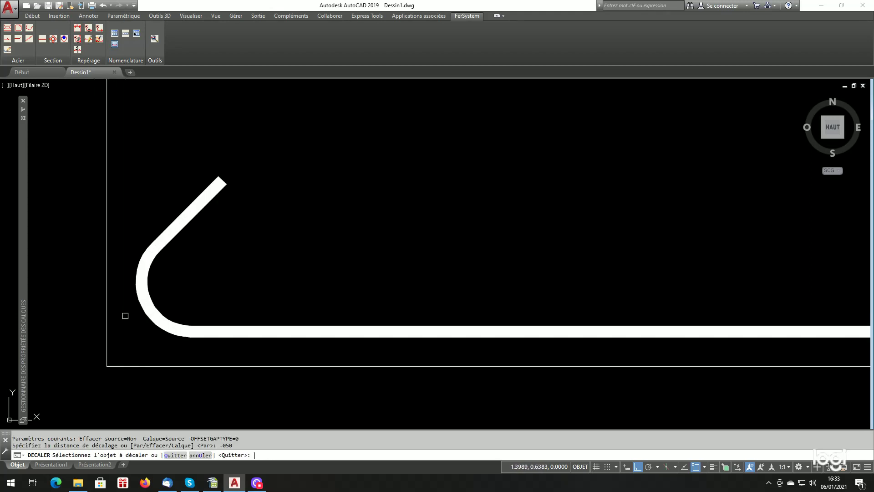
{"action": "left_click", "coordinate": [106, 327]}
{"action": "left_click", "coordinate": [120, 333]}
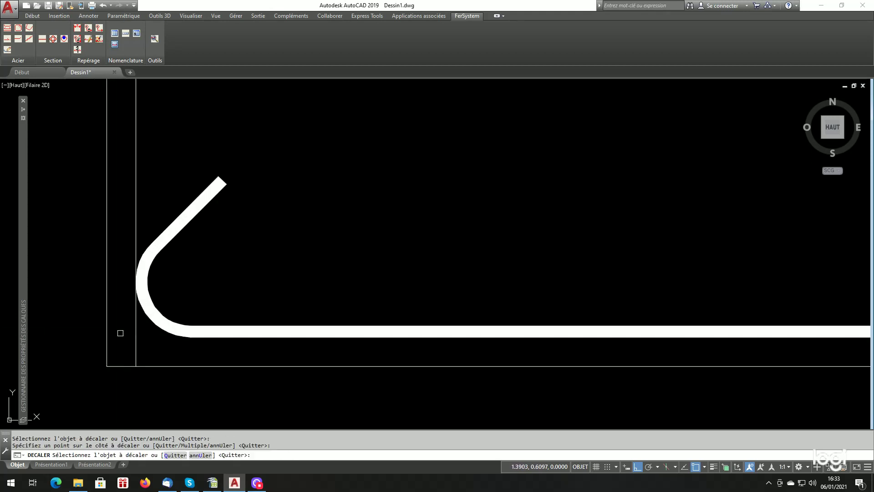
{"action": "left_click", "coordinate": [105, 365]}
{"action": "left_click", "coordinate": [151, 345]}
{"action": "scroll", "coordinate": [255, 341], "scroll_direction": "down", "scroll_amount": 8}
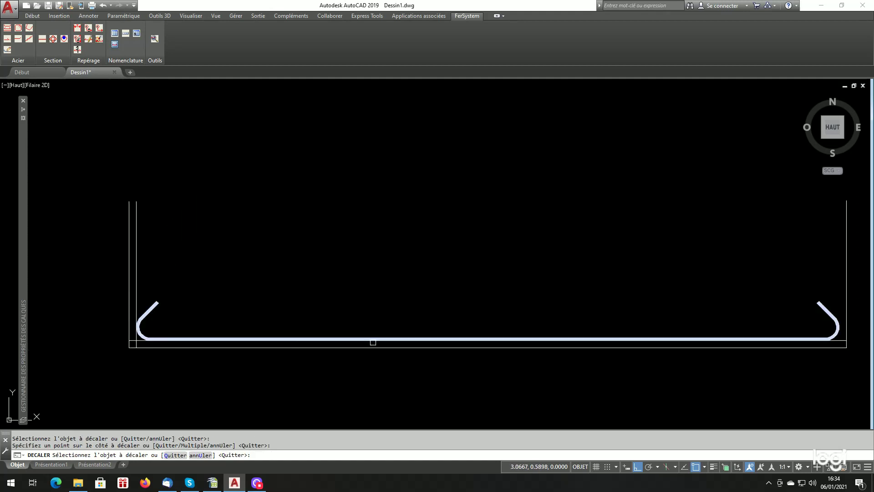
Step: Offset the formwork outline's right side inward by the same distance and end the offset command
{"action": "scroll", "coordinate": [674, 357], "scroll_direction": "up", "scroll_amount": 5}
{"action": "left_click", "coordinate": [627, 306]}
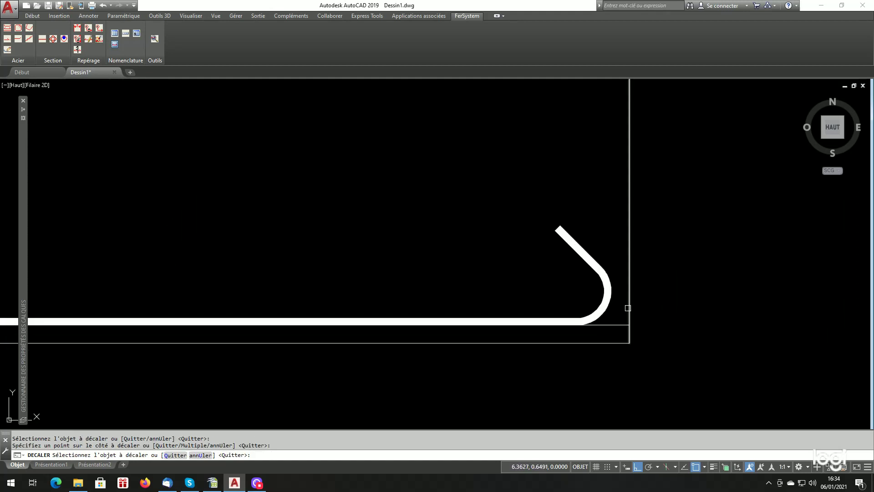
{"action": "left_click", "coordinate": [576, 289]}
{"action": "key", "text": "Return"}
{"action": "scroll", "coordinate": [634, 285], "scroll_direction": "up", "scroll_amount": 3}
{"action": "scroll", "coordinate": [634, 285], "scroll_direction": "down", "scroll_amount": 4}
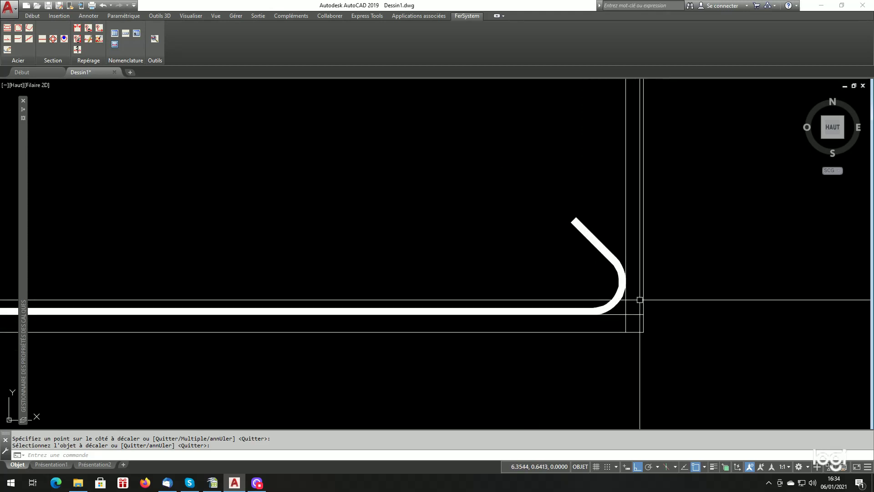
Step: Measure the straight end of the bar's right-hand hook, from the end of the bend to its tip
{"action": "scroll", "coordinate": [605, 233], "scroll_direction": "up", "scroll_amount": 3}
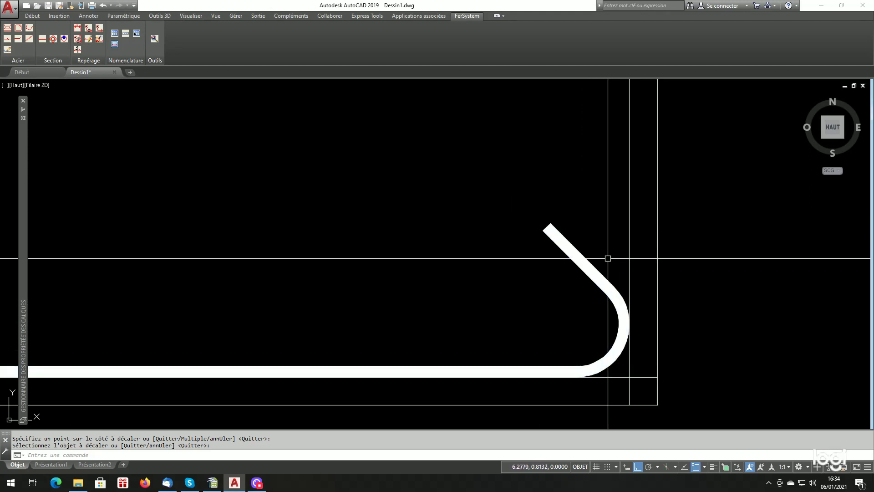
{"action": "type", "text": "di"}
{"action": "key", "text": "Return"}
{"action": "left_click", "coordinate": [603, 287]}
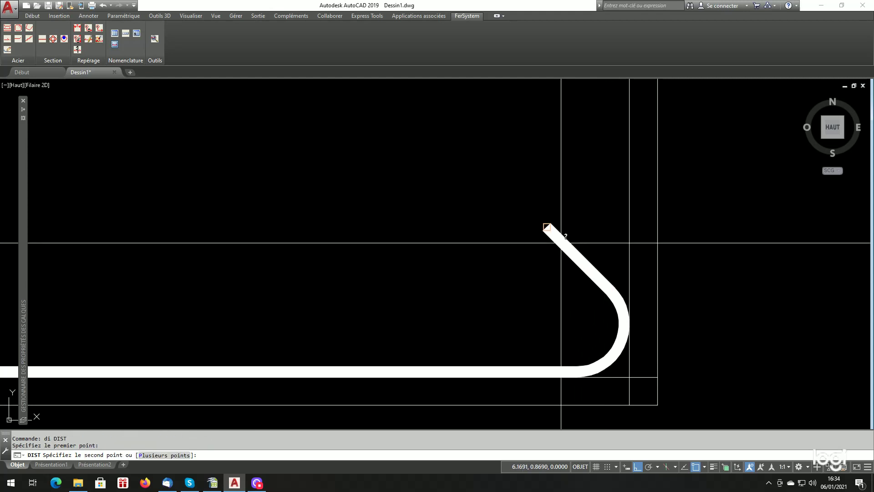
{"action": "left_click", "coordinate": [548, 228]}
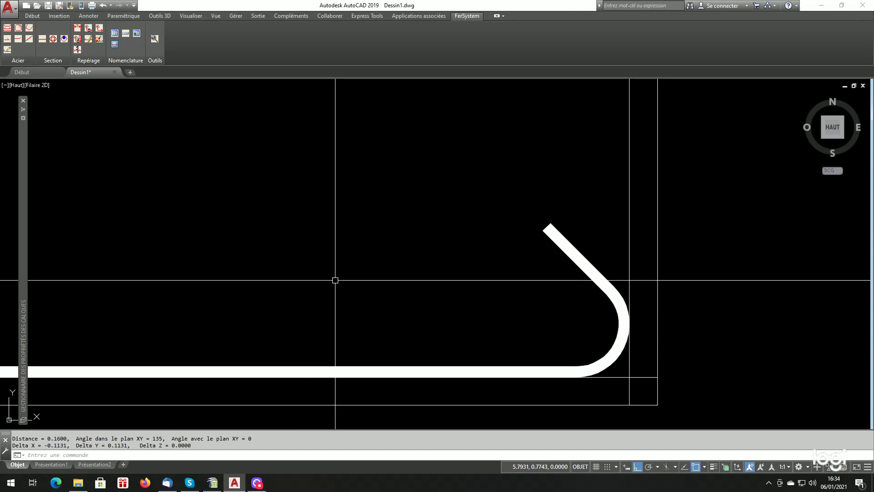
Step: Reopen the standard bar generator to read the mandrel diameter of the HA16 bar, and close it without changes
{"action": "scroll", "coordinate": [536, 323], "scroll_direction": "down", "scroll_amount": 4}
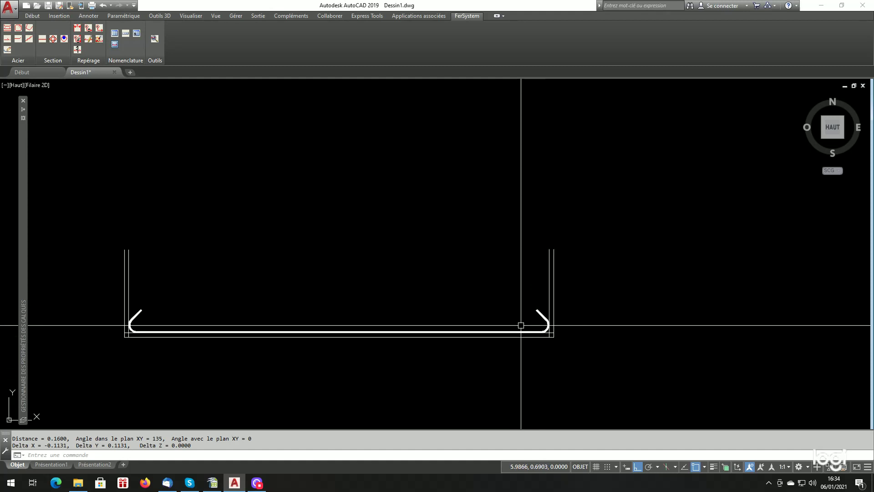
{"action": "scroll", "coordinate": [192, 330], "scroll_direction": "up", "scroll_amount": 2}
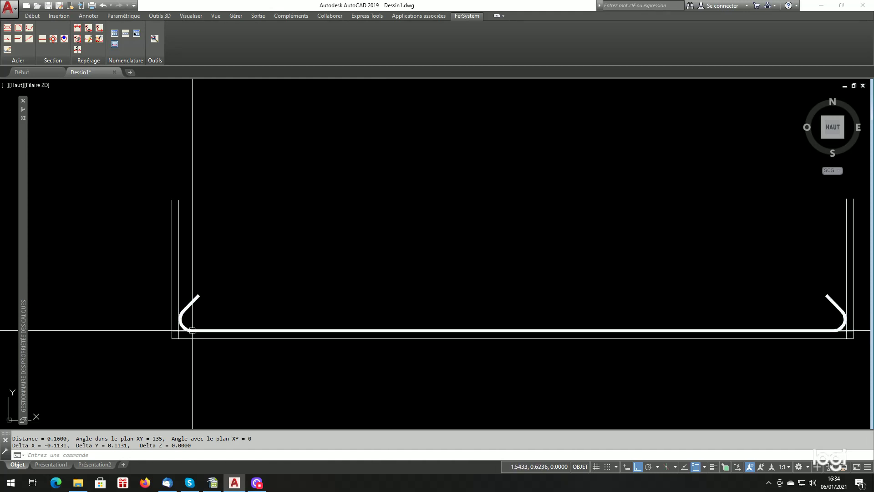
{"action": "scroll", "coordinate": [192, 330], "scroll_direction": "up", "scroll_amount": 5}
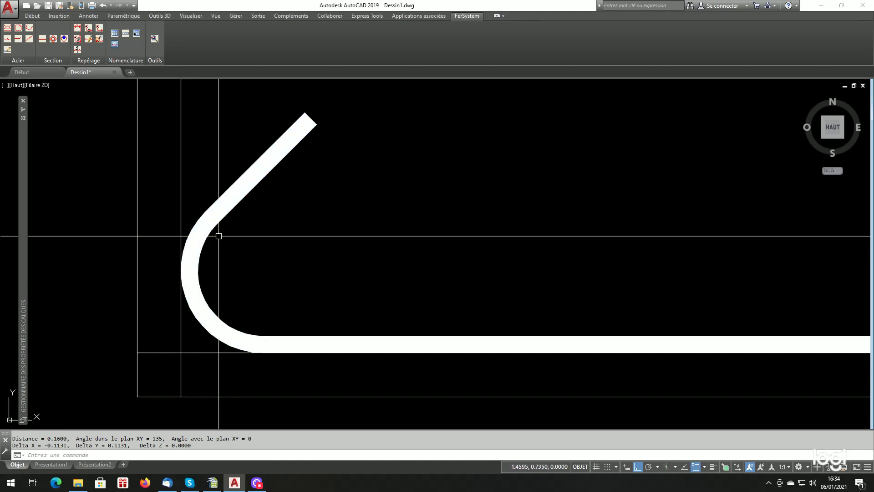
{"action": "left_click", "coordinate": [8, 29]}
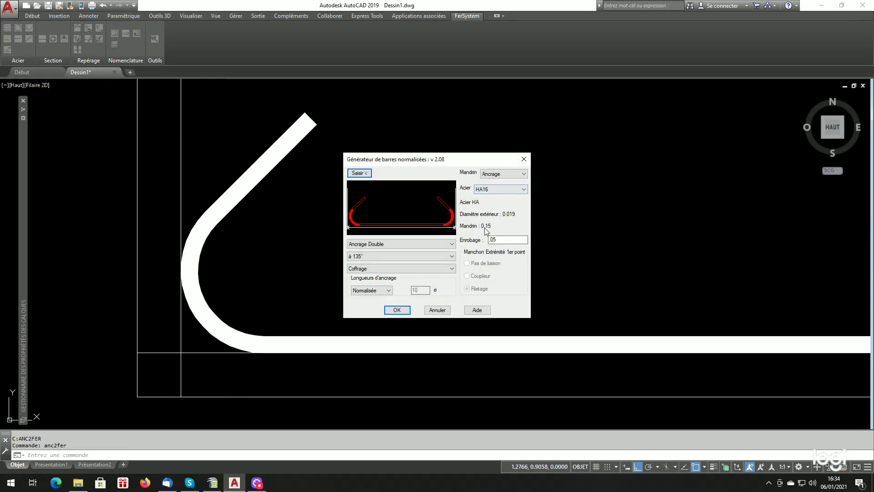
{"action": "key", "text": "Escape"}
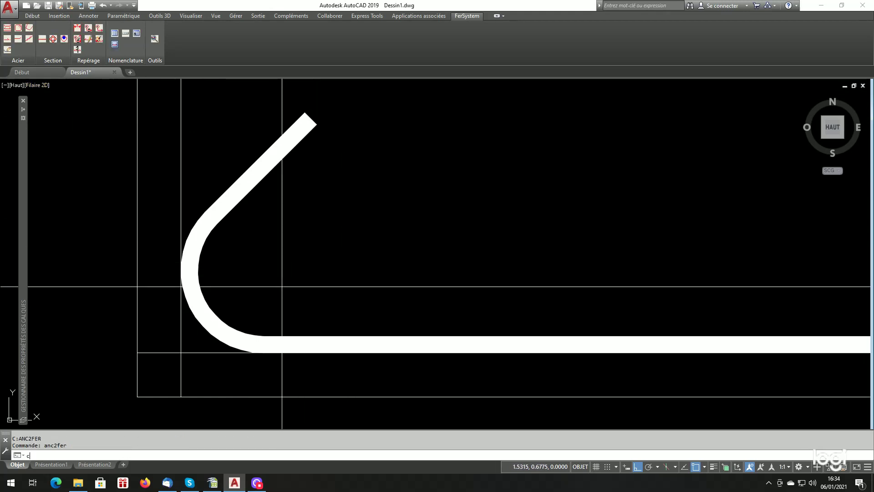
Step: Draw a circle with a diameter of 0.15 centred on the arc of the bar's left bend
{"action": "type", "text": "c"}
{"action": "key", "text": "Return"}
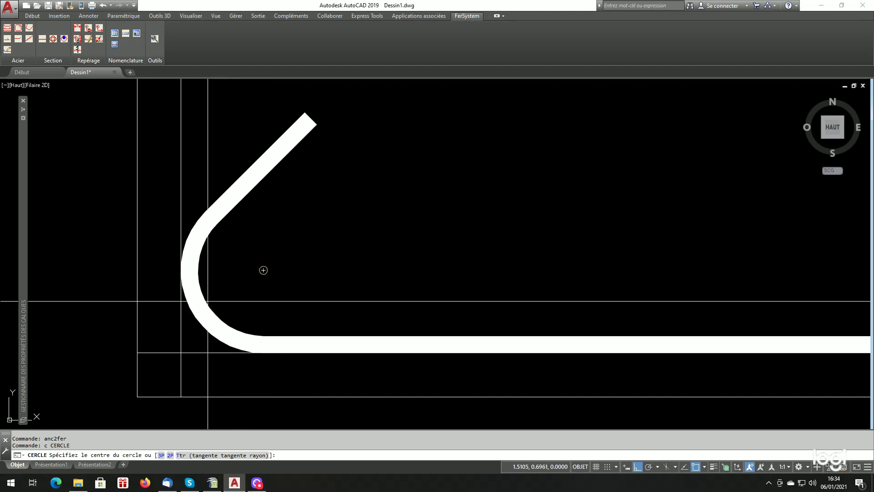
{"action": "left_click", "coordinate": [206, 299]}
{"action": "type", "text": "d"}
{"action": "key", "text": "Return"}
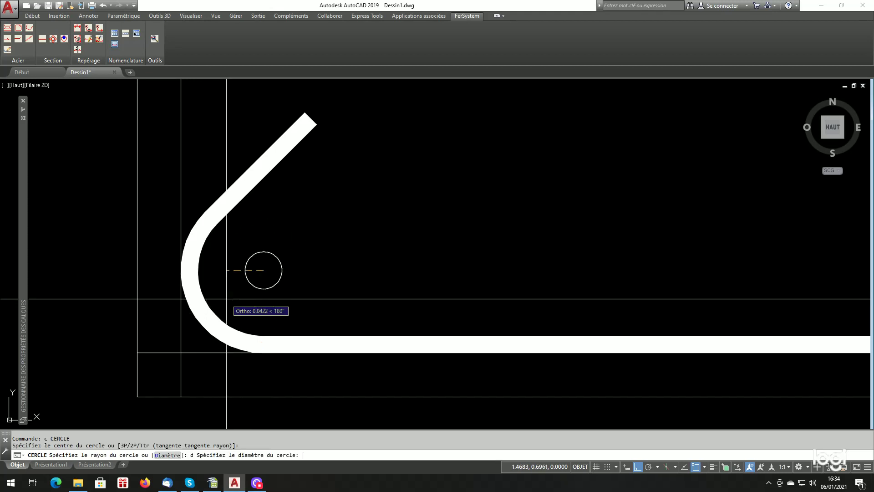
{"action": "type", "text": ".15"}
{"action": "key", "text": "Return"}
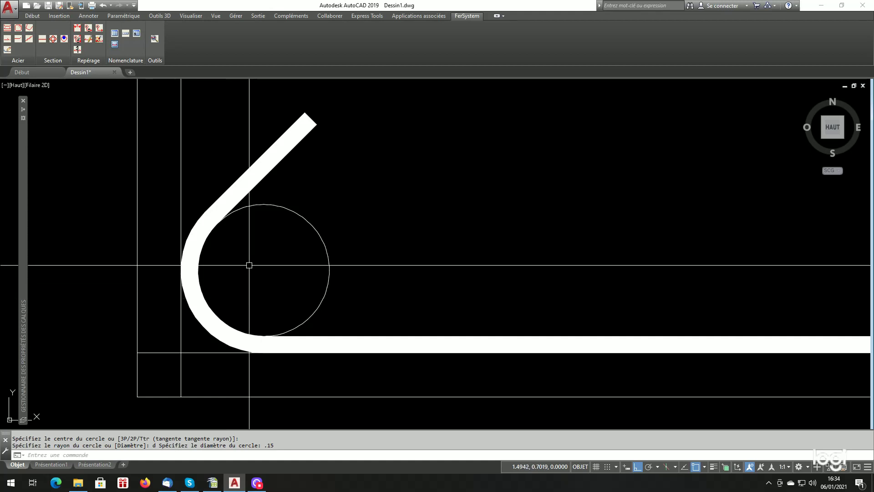
Step: Select the circle to check its fit against the inside of the bar's left bend, and clear the selection
{"action": "left_click", "coordinate": [259, 205]}
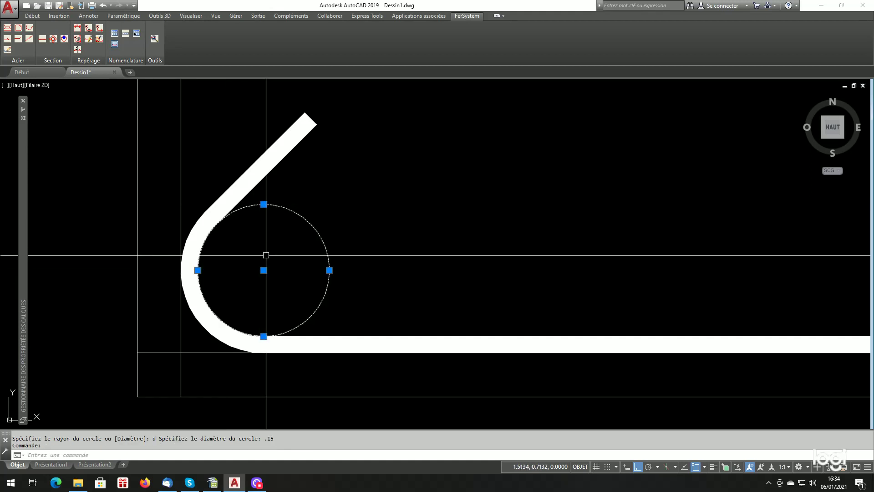
{"action": "scroll", "coordinate": [266, 254], "scroll_direction": "down", "scroll_amount": 8}
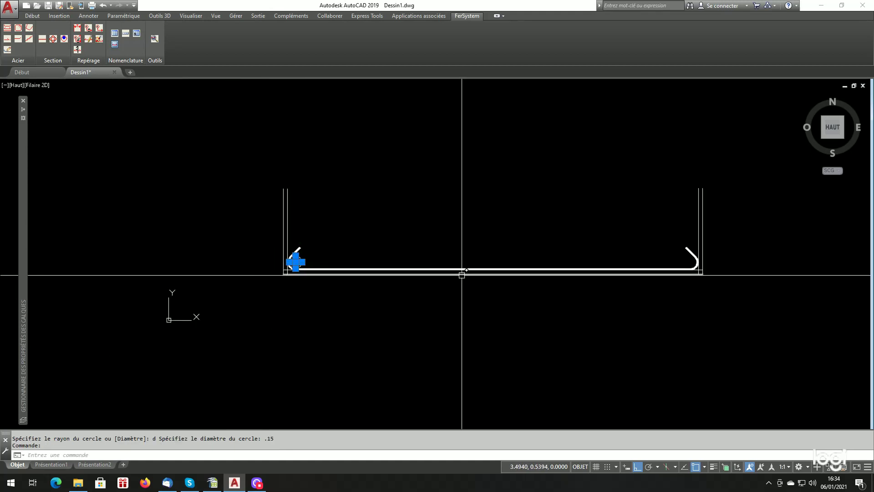
{"action": "scroll", "coordinate": [432, 283], "scroll_direction": "up", "scroll_amount": 3}
{"action": "key", "text": "Escape"}
{"action": "scroll", "coordinate": [375, 263], "scroll_direction": "down", "scroll_amount": 3}
{"action": "scroll", "coordinate": [382, 248], "scroll_direction": "up", "scroll_amount": 3}
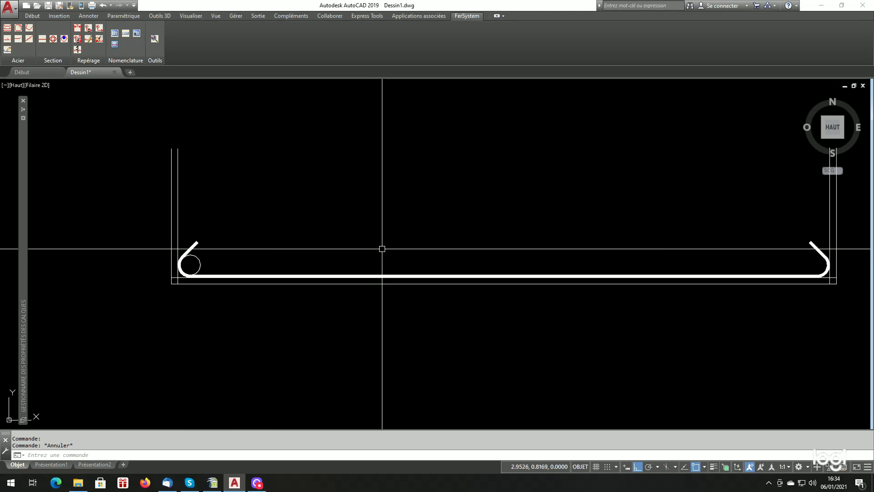
{"action": "scroll", "coordinate": [381, 249], "scroll_direction": "down", "scroll_amount": 1}
{"action": "scroll", "coordinate": [378, 250], "scroll_direction": "up", "scroll_amount": 1}
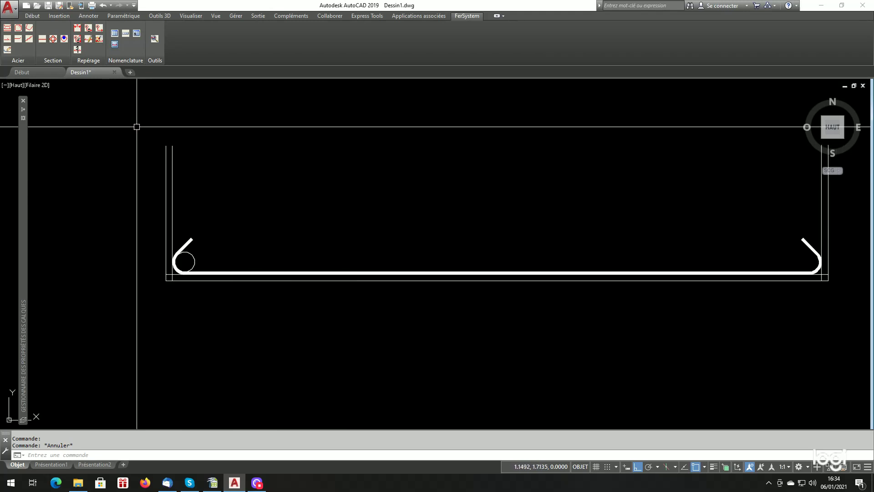
{"action": "left_click", "coordinate": [2, 28]}
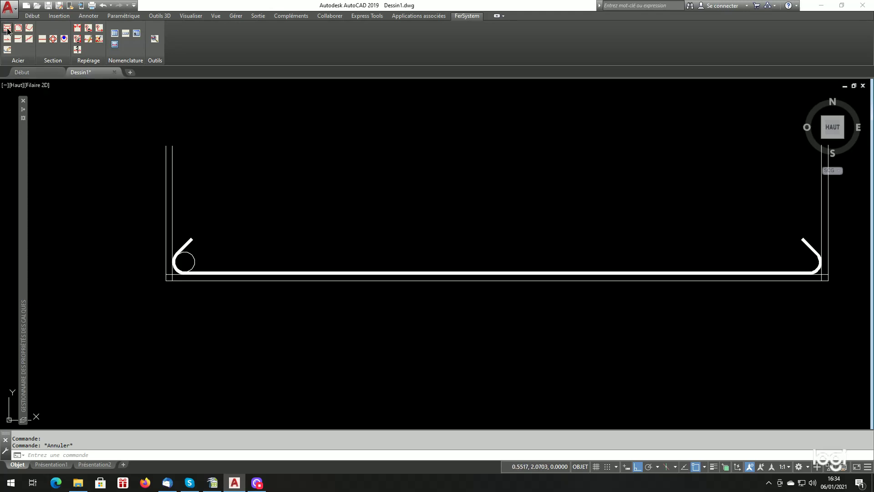
{"action": "left_click", "coordinate": [411, 244]}
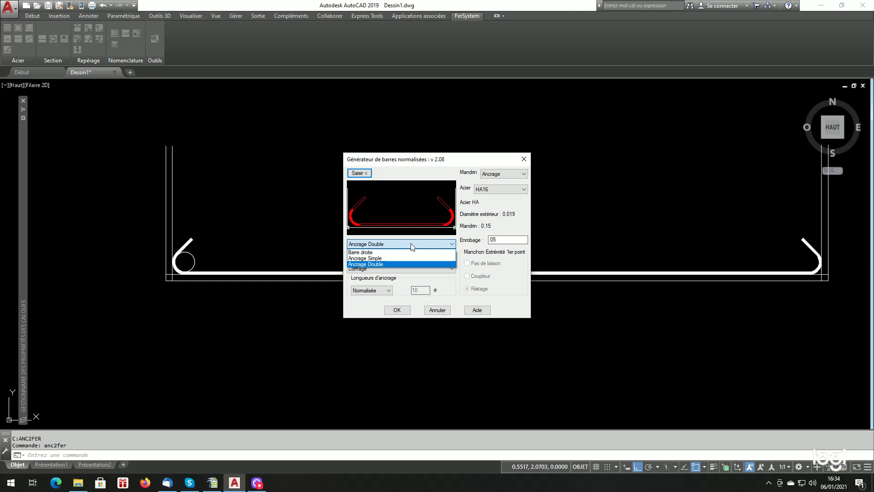
{"action": "left_click", "coordinate": [406, 258]}
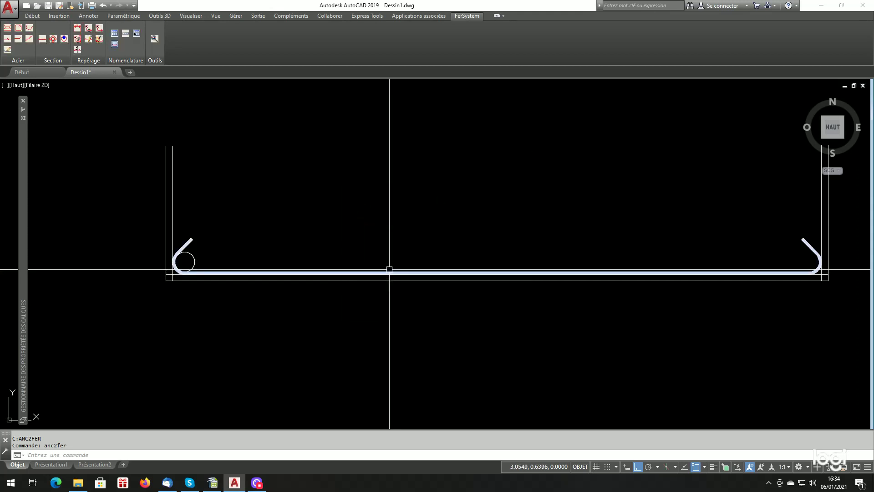
Step: Reopen the bar generator and set the Ancrage Double bar to Epure placement, HA12 steel and the Cadre mandrel
{"action": "key", "text": "Return"}
{"action": "left_click", "coordinate": [380, 270]}
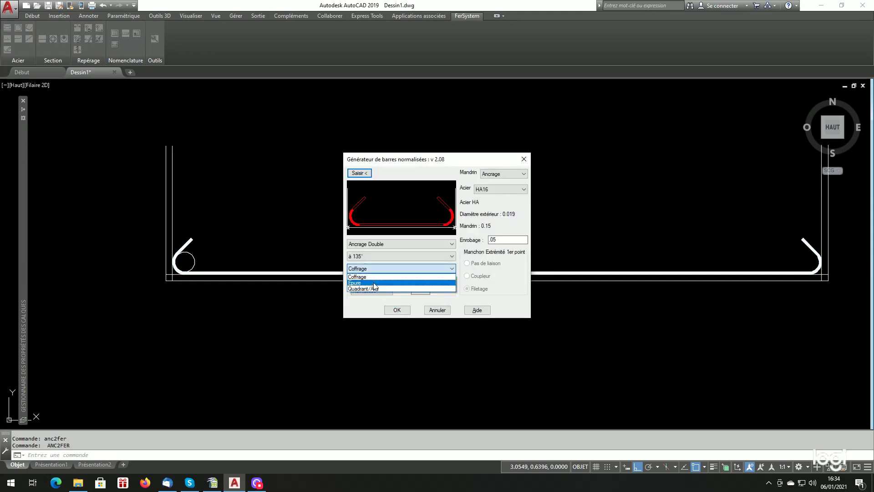
{"action": "left_click", "coordinate": [371, 283]}
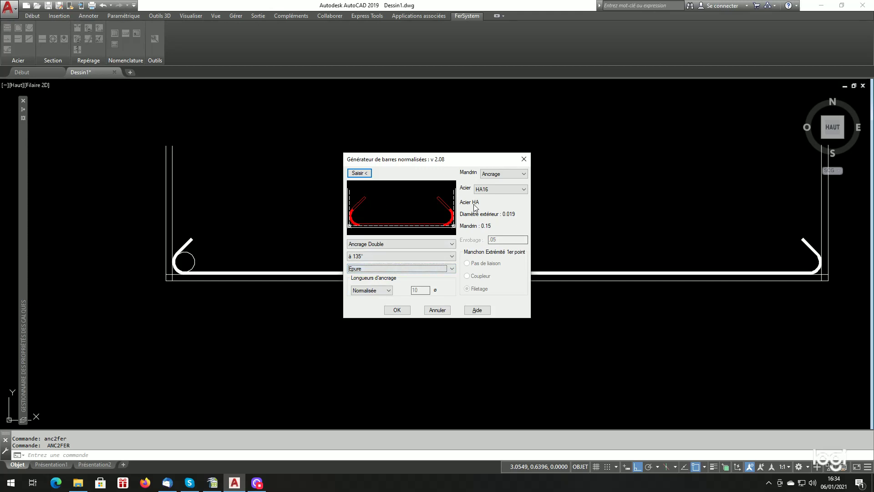
{"action": "left_click", "coordinate": [498, 189]}
{"action": "left_click", "coordinate": [483, 217]}
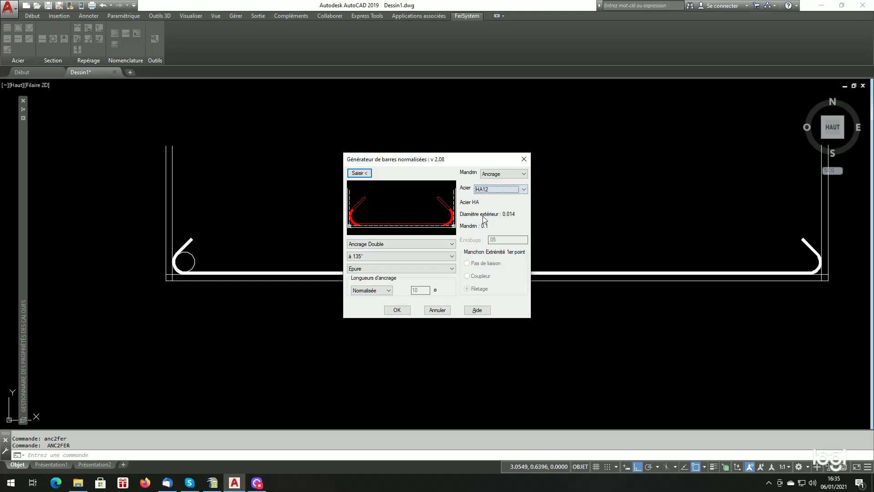
{"action": "left_click", "coordinate": [500, 173]}
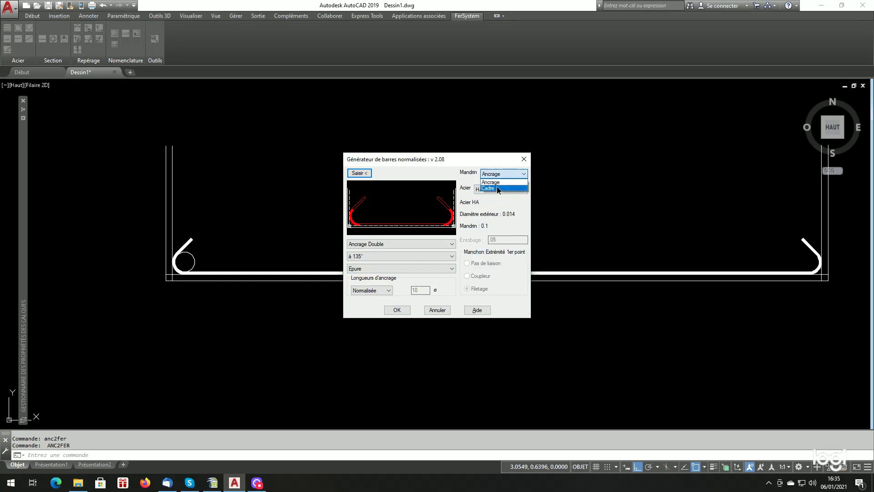
{"action": "left_click", "coordinate": [496, 187]}
Step: Place the HA12 double-anchored bar between the two bottom corners of the formwork outline, on the side below the base
{"action": "left_click", "coordinate": [359, 173]}
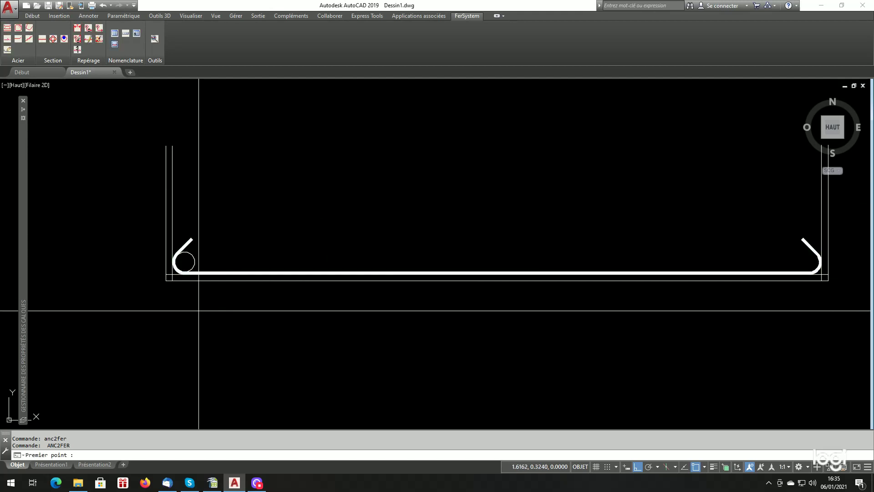
{"action": "left_click", "coordinate": [165, 281]}
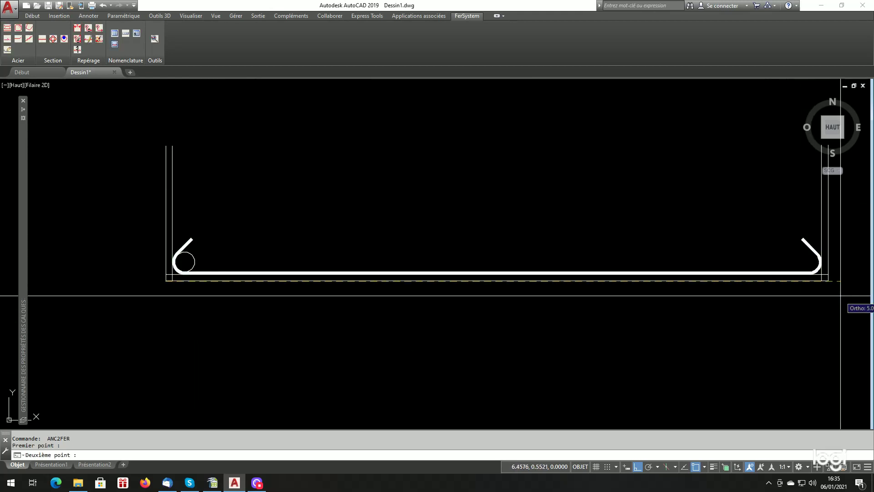
{"action": "left_click", "coordinate": [828, 281]}
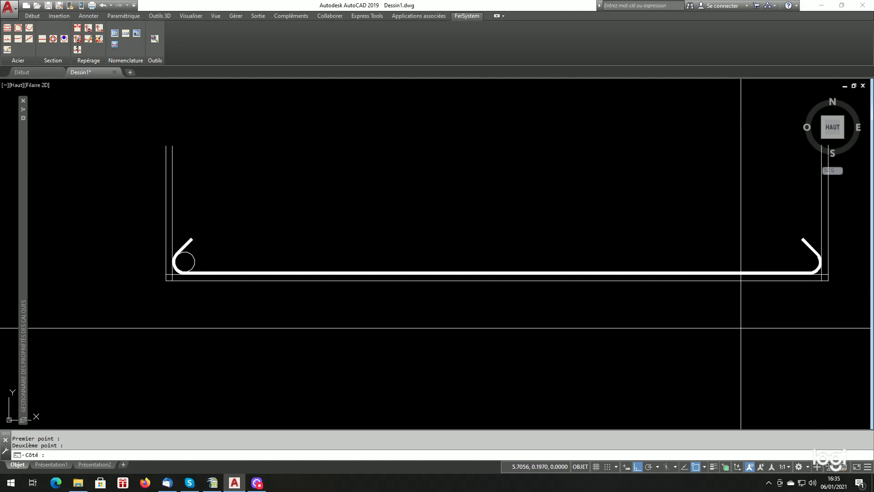
{"action": "left_click", "coordinate": [740, 328]}
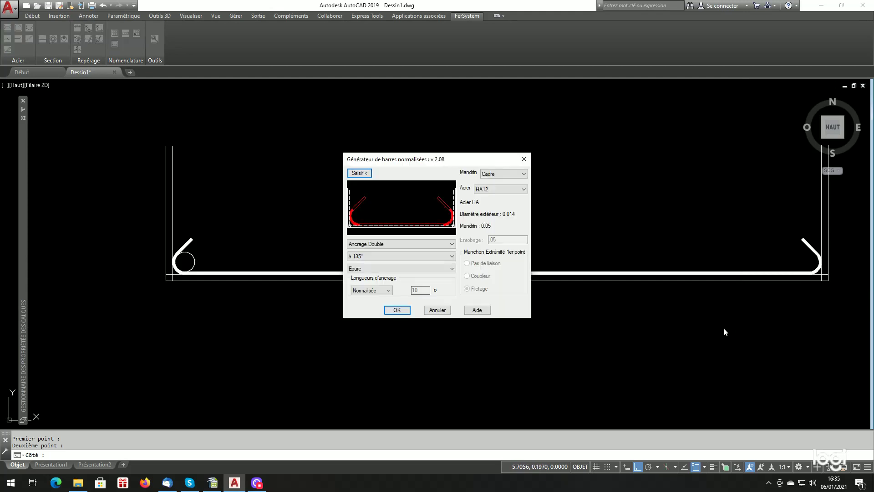
{"action": "left_click", "coordinate": [397, 310]}
Step: Stretch the lower end of the left outer formwork line straight down by about 0.17, past the cyan bar's left bend
{"action": "scroll", "coordinate": [148, 296], "scroll_direction": "up", "scroll_amount": 6}
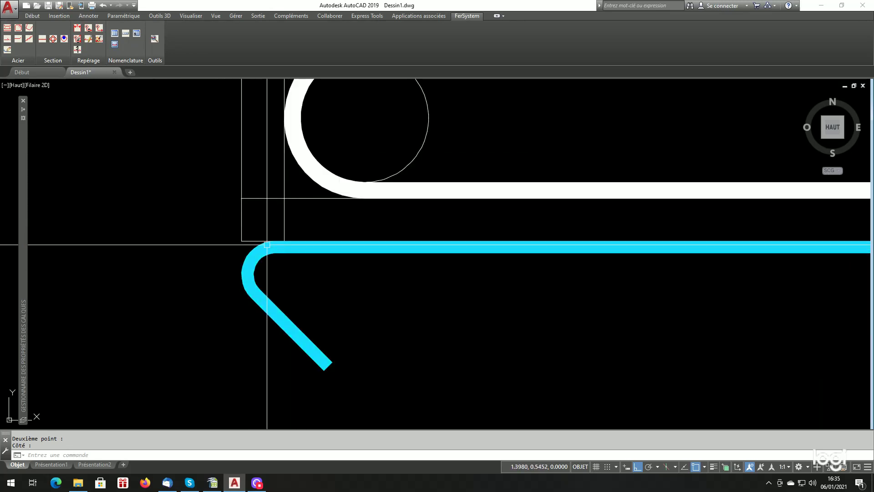
{"action": "scroll", "coordinate": [266, 244], "scroll_direction": "up", "scroll_amount": 2}
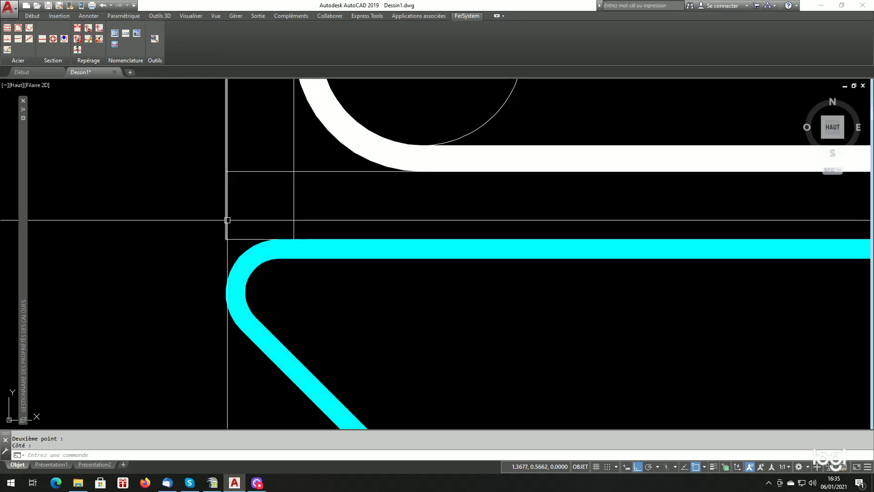
{"action": "left_click", "coordinate": [227, 238]}
{"action": "left_click", "coordinate": [227, 238]}
{"action": "scroll", "coordinate": [209, 214], "scroll_direction": "down", "scroll_amount": 5}
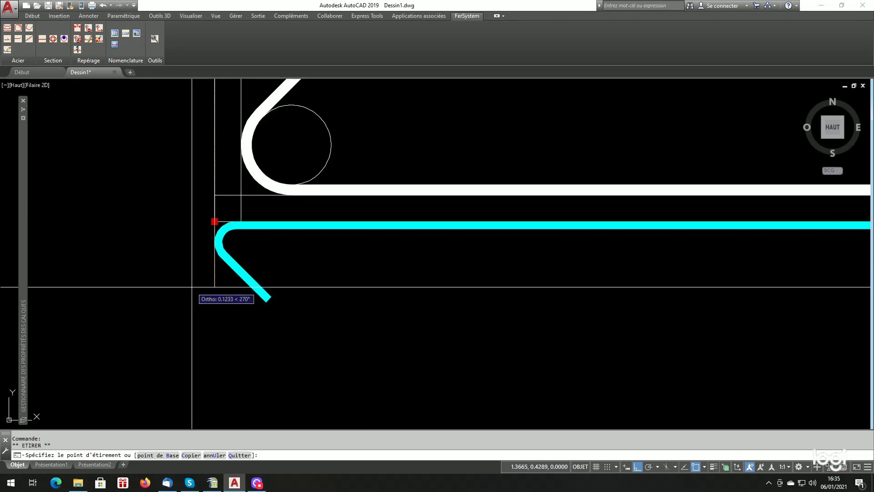
{"action": "scroll", "coordinate": [191, 287], "scroll_direction": "up", "scroll_amount": 2}
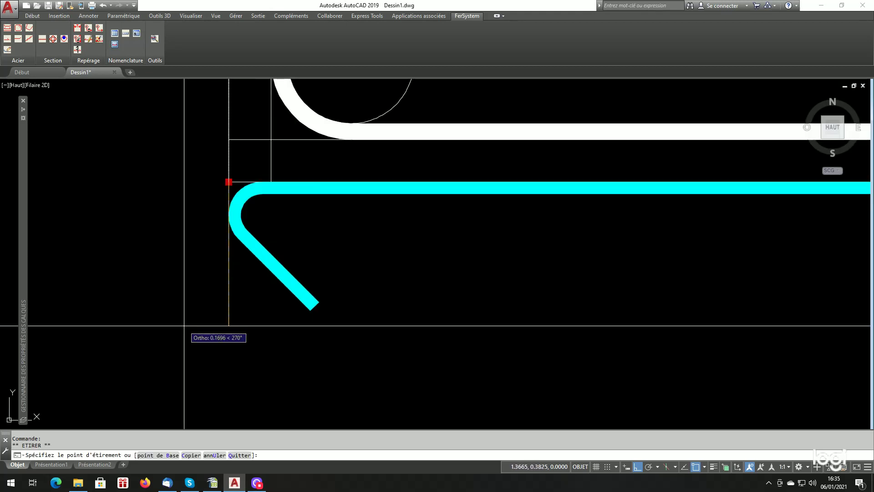
{"action": "key", "text": "Escape"}
{"action": "scroll", "coordinate": [190, 280], "scroll_direction": "down", "scroll_amount": 5}
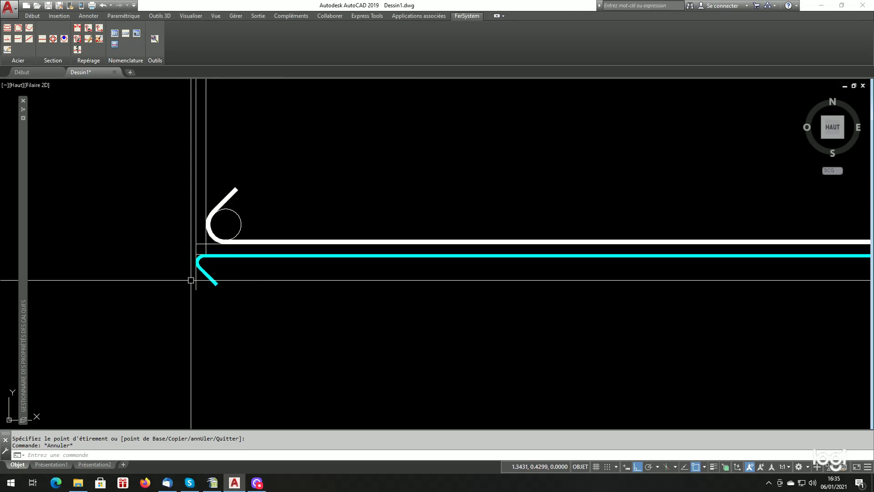
Step: Stretch the lower end of the right outer formwork line straight down past the cyan bar's right bend
{"action": "scroll", "coordinate": [191, 279], "scroll_direction": "down", "scroll_amount": 1}
{"action": "scroll", "coordinate": [710, 273], "scroll_direction": "up", "scroll_amount": 6}
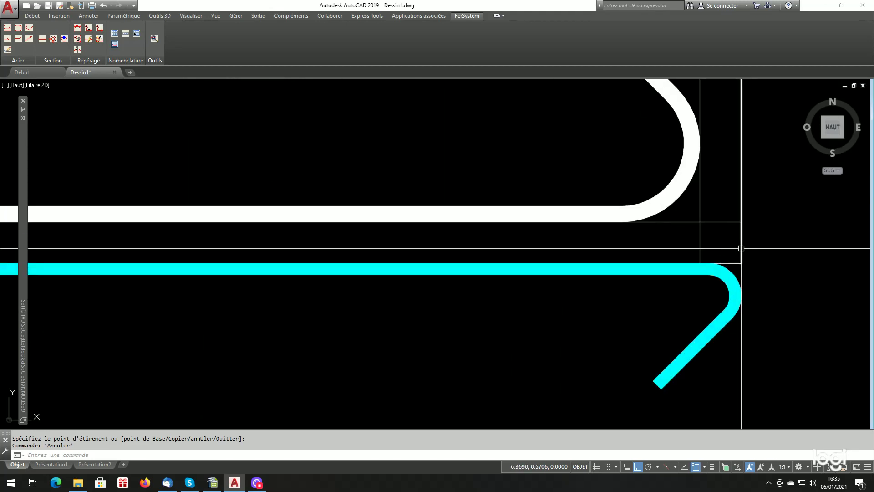
{"action": "left_click", "coordinate": [741, 262]}
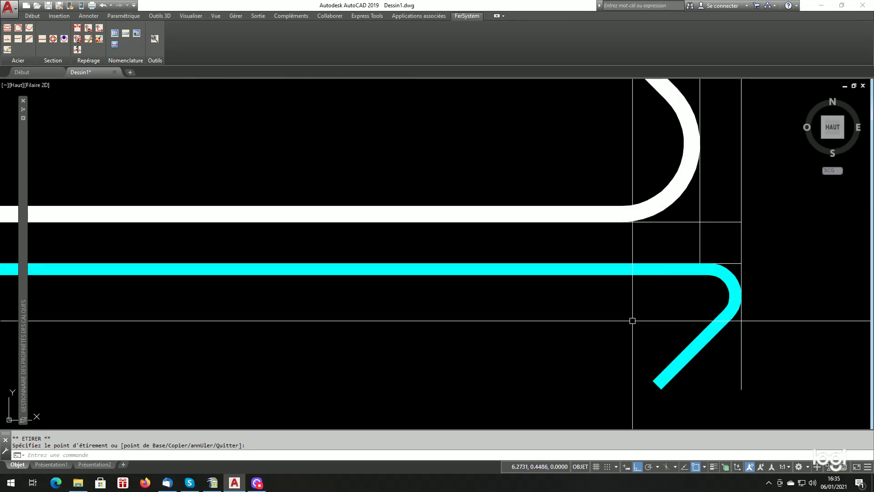
{"action": "key", "text": "Escape"}
{"action": "scroll", "coordinate": [632, 320], "scroll_direction": "down", "scroll_amount": 5}
{"action": "scroll", "coordinate": [592, 339], "scroll_direction": "up", "scroll_amount": 3}
{"action": "scroll", "coordinate": [546, 341], "scroll_direction": "down", "scroll_amount": 3}
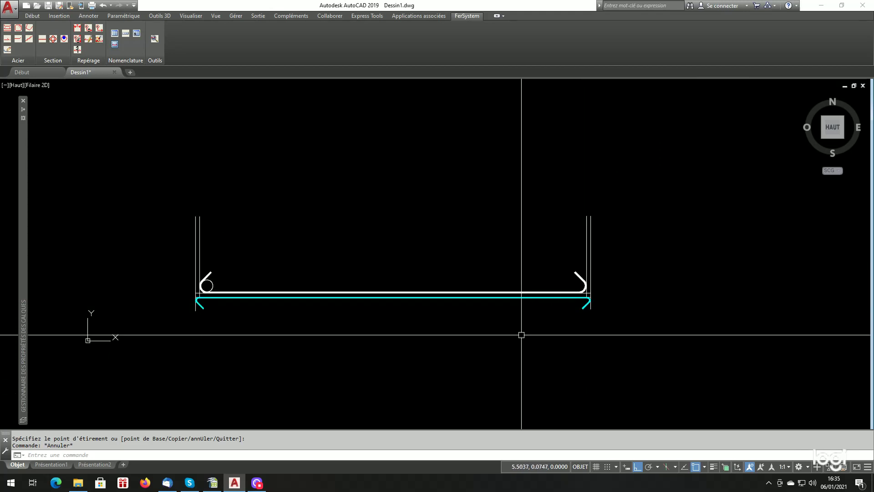
Step: Draw a horizontal line 5 long in the empty area below the two double-anchored bars
{"action": "scroll", "coordinate": [519, 335], "scroll_direction": "down", "scroll_amount": 2}
{"action": "scroll", "coordinate": [521, 335], "scroll_direction": "up", "scroll_amount": 2}
{"action": "scroll", "coordinate": [656, 364], "scroll_direction": "down", "scroll_amount": 2}
{"action": "scroll", "coordinate": [644, 375], "scroll_direction": "up", "scroll_amount": 2}
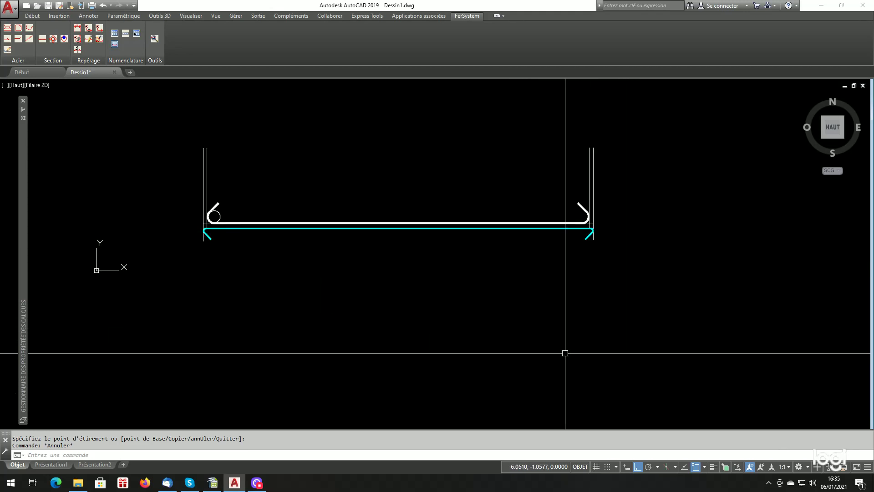
{"action": "type", "text": "l"}
{"action": "key", "text": "Return"}
{"action": "left_click", "coordinate": [208, 345]}
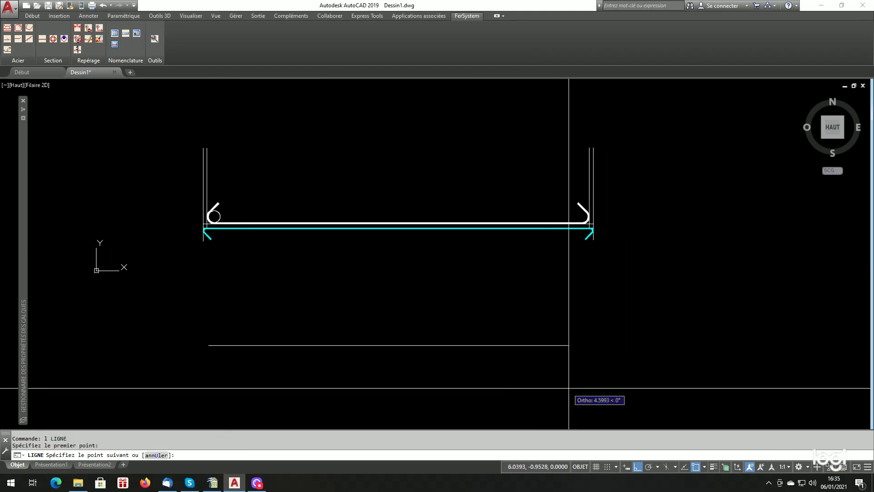
{"action": "type", "text": "5"}
{"action": "key", "text": "Return"}
{"action": "key", "text": "Return"}
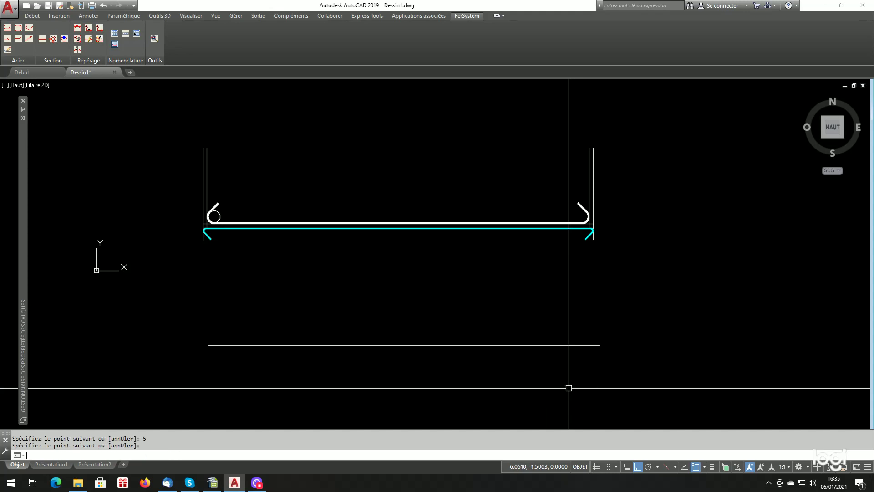
Step: Reopen the bar generator and set an Ancrage Simple bar with the Ancrage mandrel and HA32 steel
{"action": "left_click", "coordinate": [8, 28]}
{"action": "left_click", "coordinate": [402, 243]}
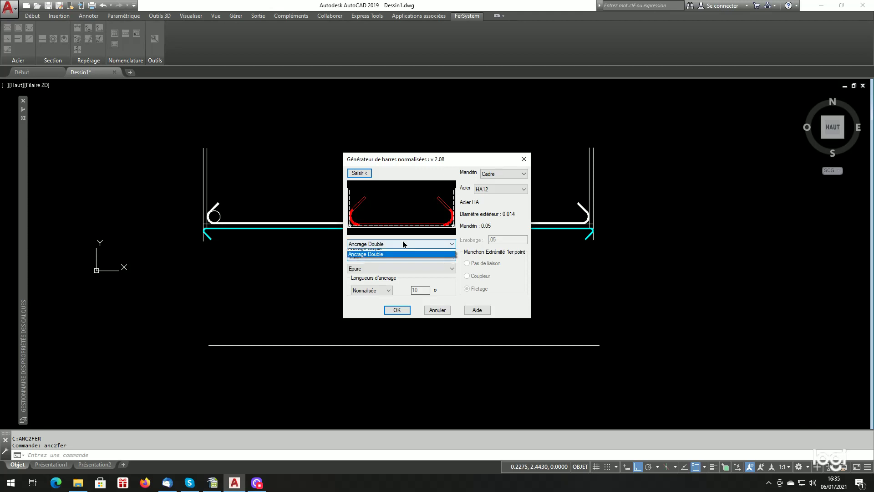
{"action": "left_click", "coordinate": [375, 253]}
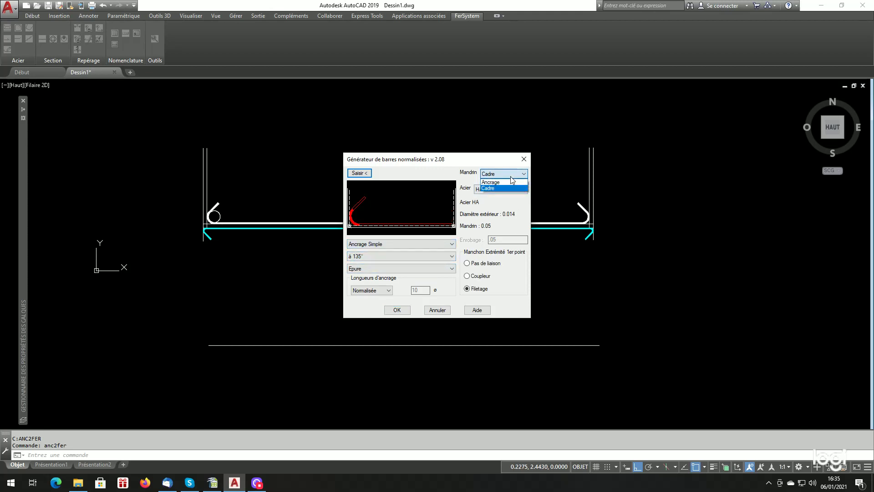
{"action": "left_click", "coordinate": [500, 188]}
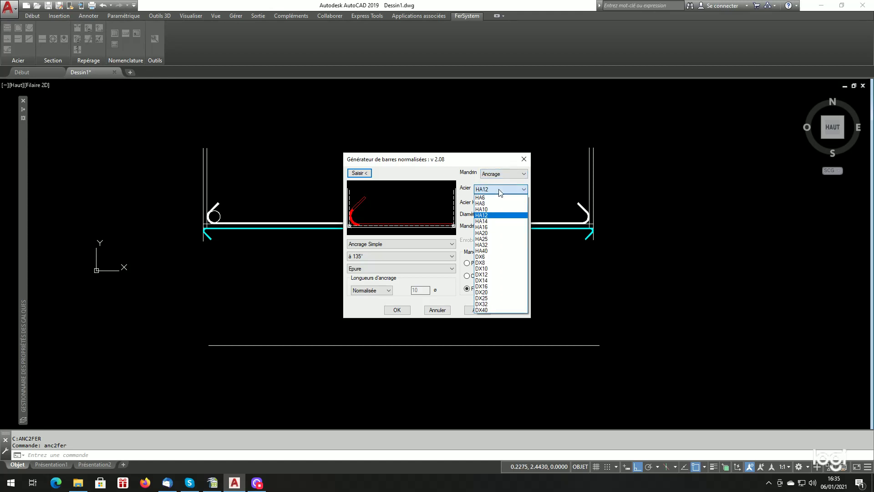
{"action": "left_click", "coordinate": [486, 246]}
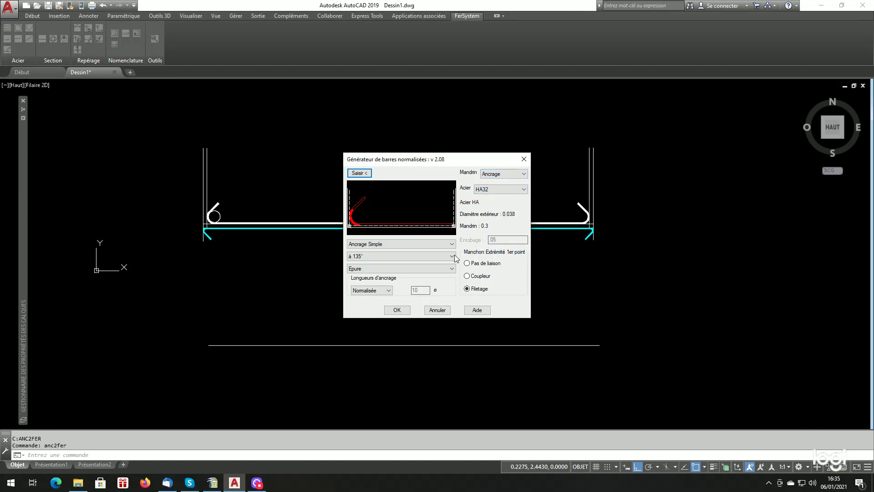
Step: Place the HA32 single-anchored bar in Epure mode along the new horizontal line, with its hook at the right end and facing upward
{"action": "left_click", "coordinate": [359, 173]}
{"action": "left_click", "coordinate": [274, 344]}
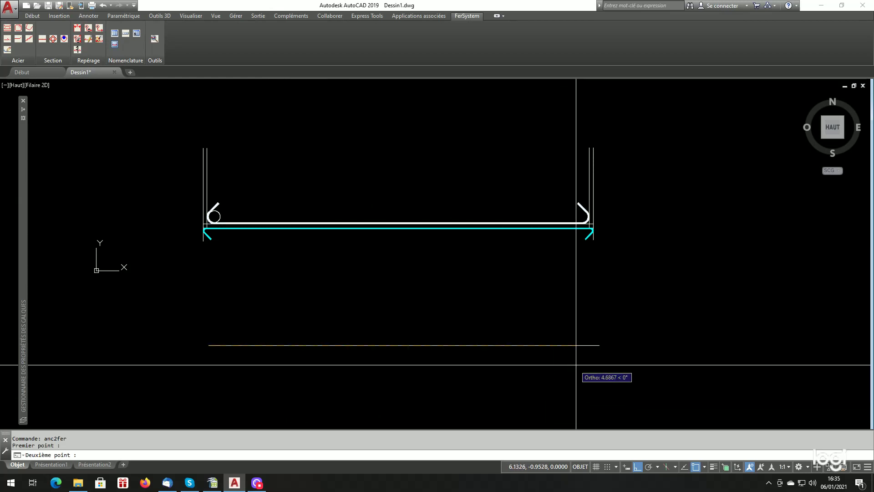
{"action": "left_click", "coordinate": [567, 345]}
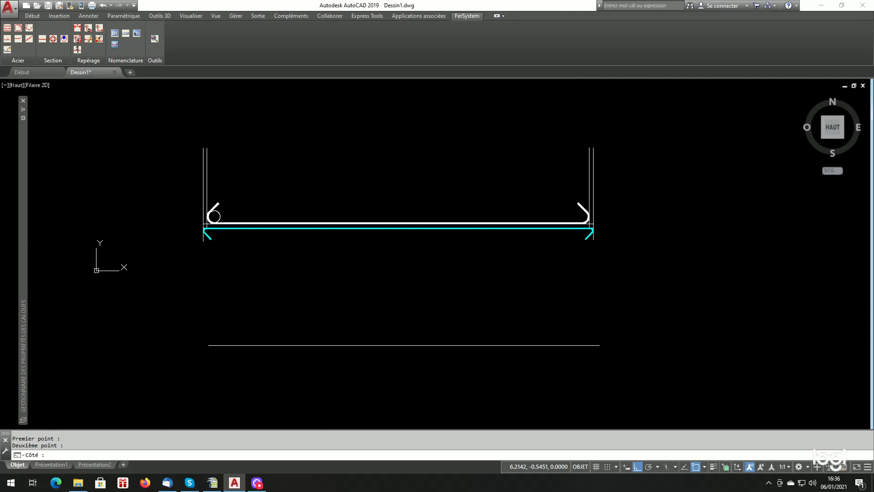
{"action": "left_click", "coordinate": [579, 313]}
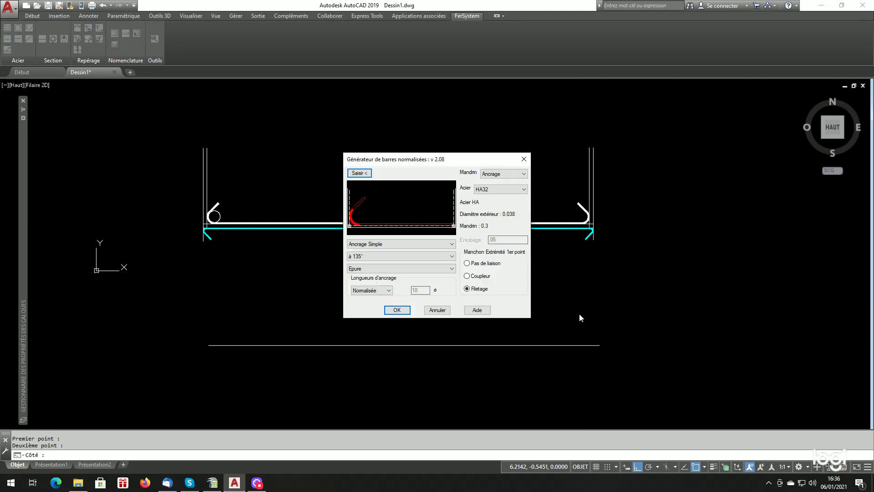
{"action": "left_click", "coordinate": [394, 311]}
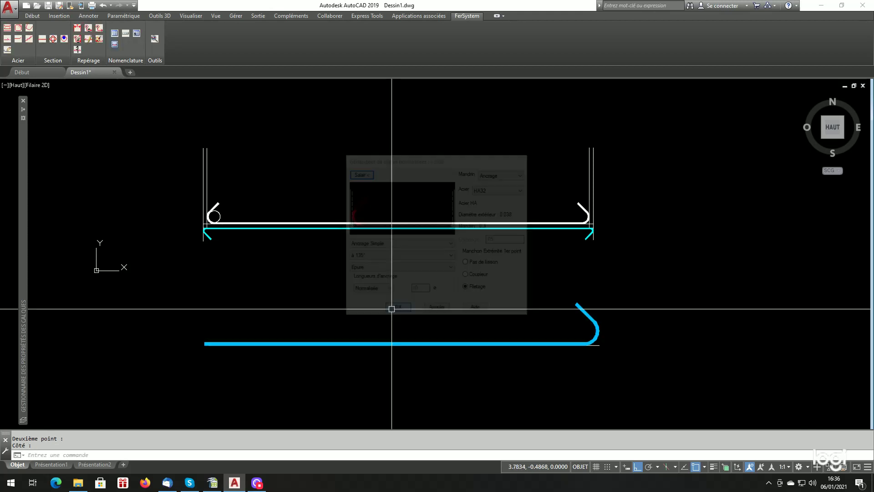
Step: Draw a vertical line up from the right end of the horizontal line, past the HA32 bar's bend
{"action": "scroll", "coordinate": [637, 329], "scroll_direction": "up", "scroll_amount": 10}
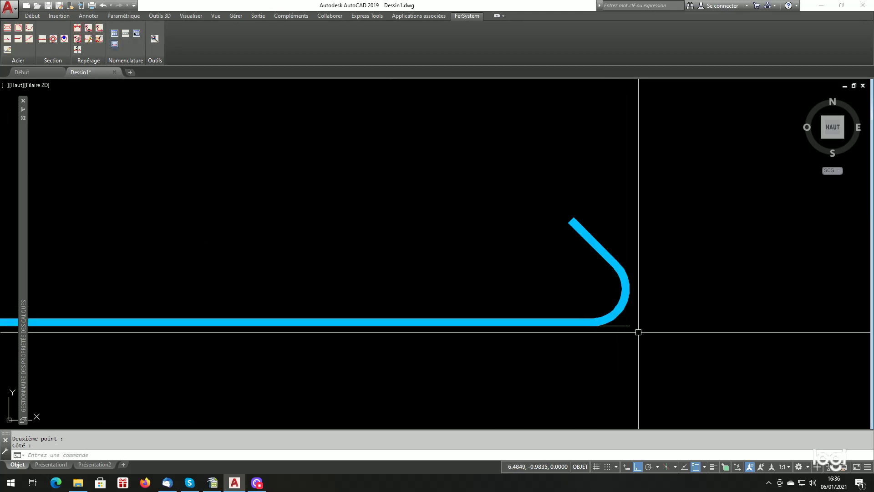
{"action": "type", "text": "l"}
{"action": "key", "text": "Return"}
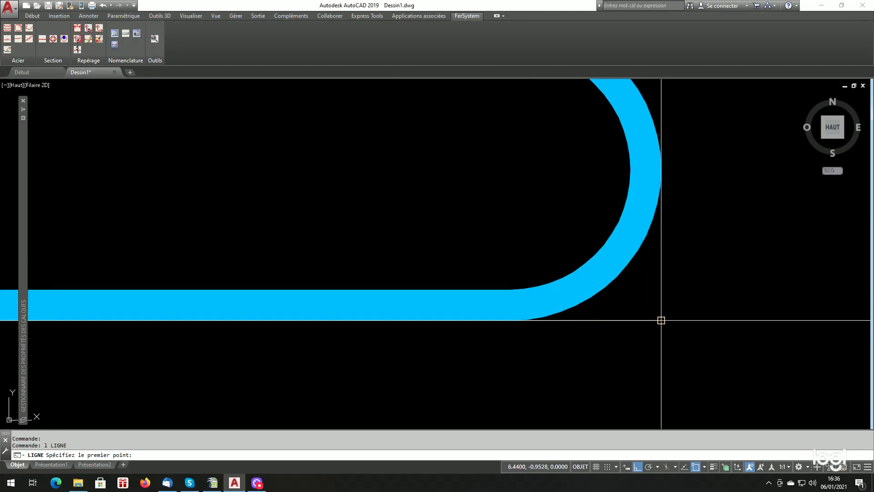
{"action": "left_click", "coordinate": [660, 319]}
{"action": "scroll", "coordinate": [663, 345], "scroll_direction": "down", "scroll_amount": 4}
{"action": "left_click", "coordinate": [715, 194]}
{"action": "key", "text": "Return"}
{"action": "scroll", "coordinate": [674, 310], "scroll_direction": "down", "scroll_amount": 5}
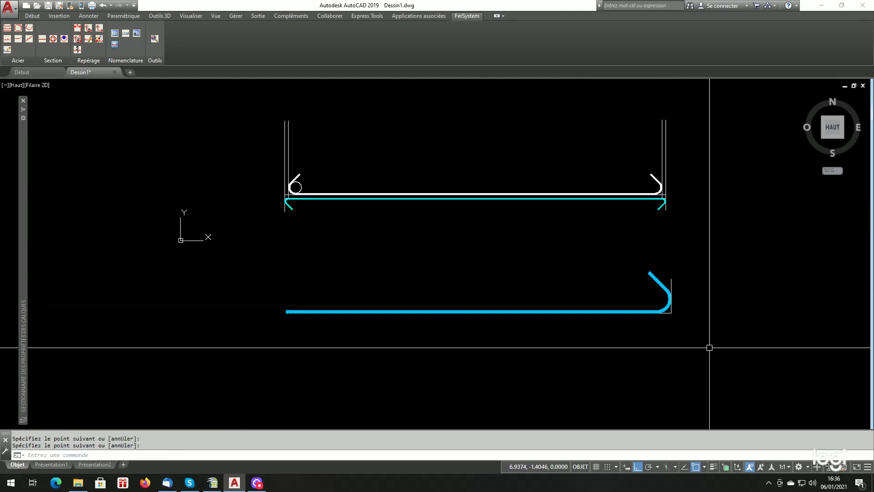
Step: Reopen the bar generator, set the first-point end sleeve to Pas de liaison, and validate the setting
{"action": "scroll", "coordinate": [709, 348], "scroll_direction": "down", "scroll_amount": 2}
{"action": "scroll", "coordinate": [687, 357], "scroll_direction": "up", "scroll_amount": 2}
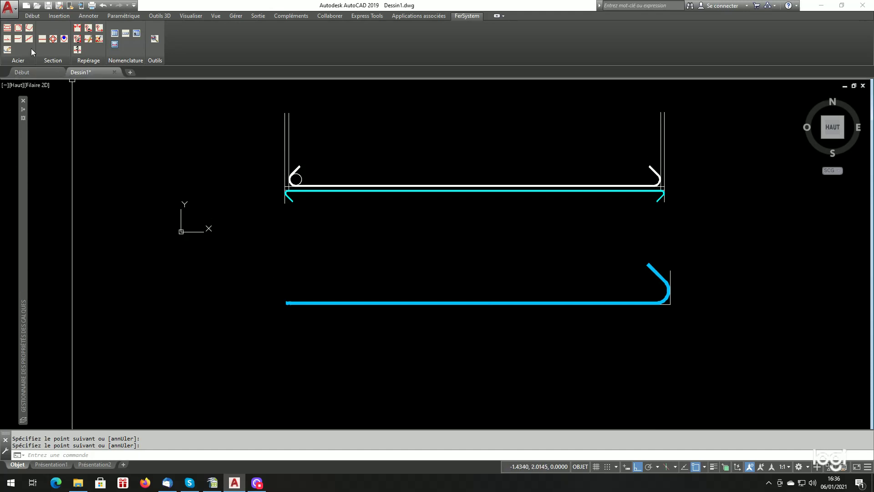
{"action": "left_click", "coordinate": [7, 28]}
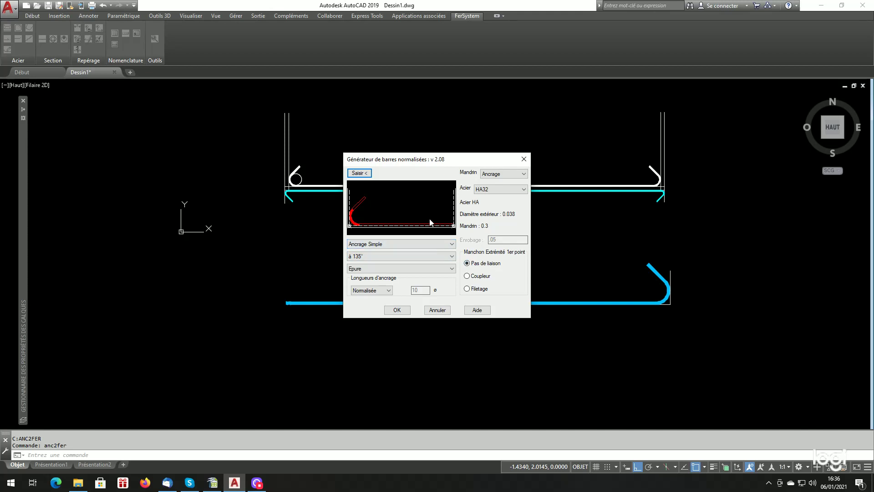
{"action": "key", "text": "Return"}
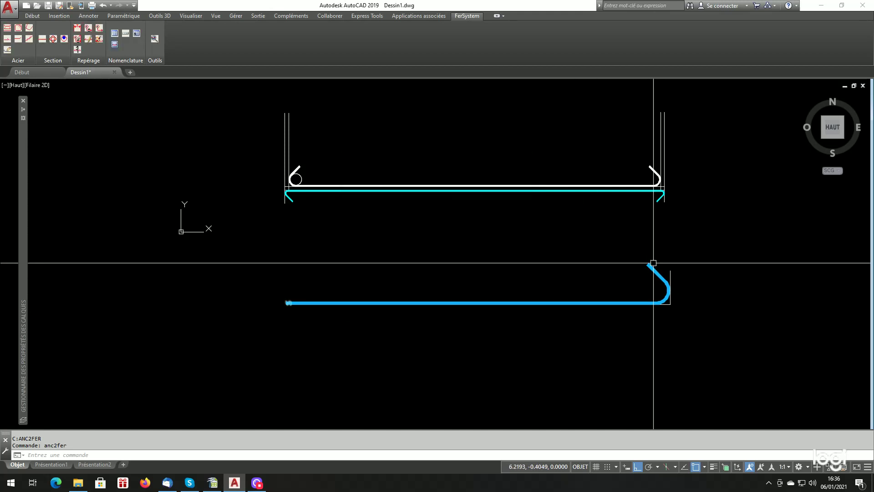
Step: Erase the HA32 bar drawn on the horizontal line together with its threaded-end symbol
{"action": "left_click", "coordinate": [649, 262]}
{"action": "type", "text": "ef"}
{"action": "key", "text": "Return"}
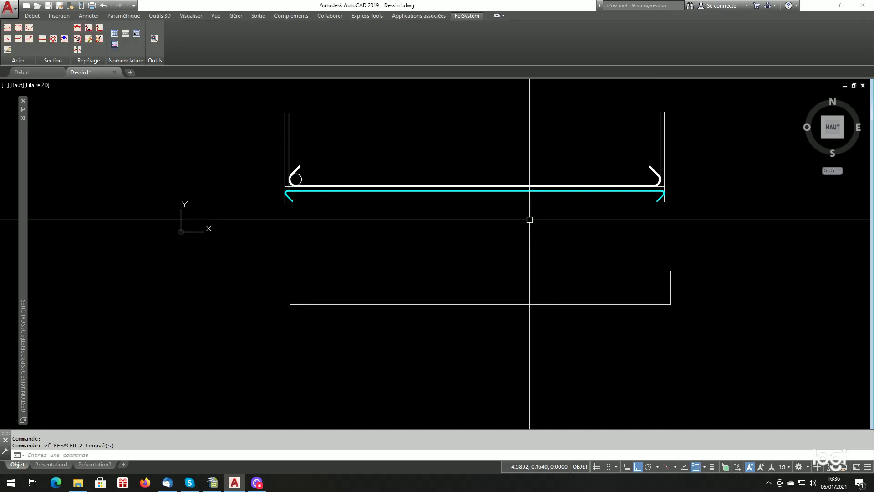
Step: Place an HA32 single-anchored bar in Coffrage mode with 0.05 cover below the horizontal line, hooked at its right end
{"action": "left_click", "coordinate": [7, 28]}
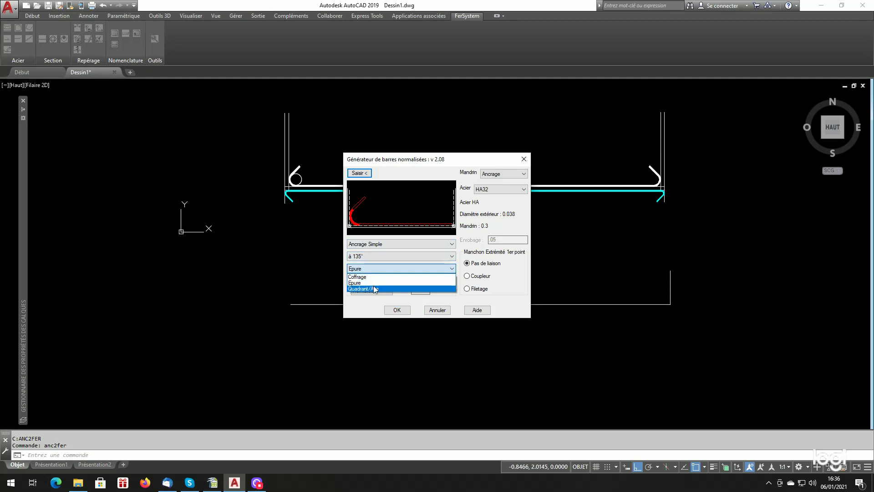
{"action": "left_click", "coordinate": [355, 177]}
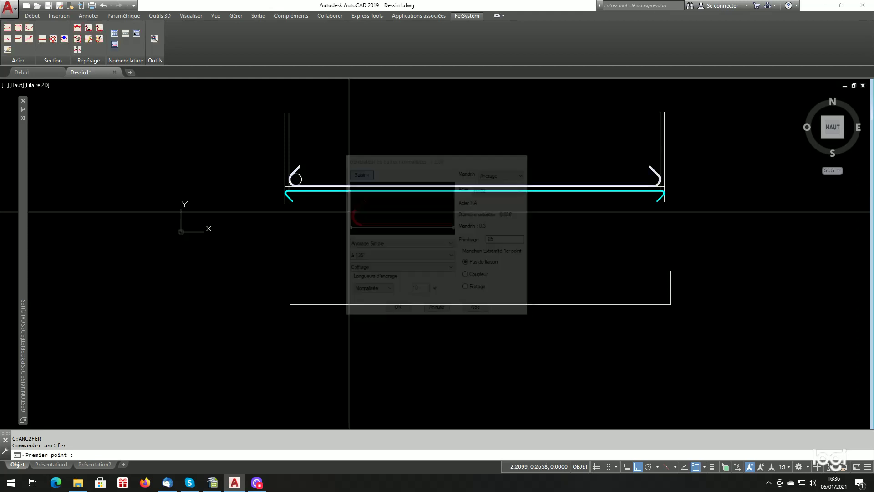
{"action": "left_click", "coordinate": [324, 303]}
{"action": "left_click", "coordinate": [669, 303]}
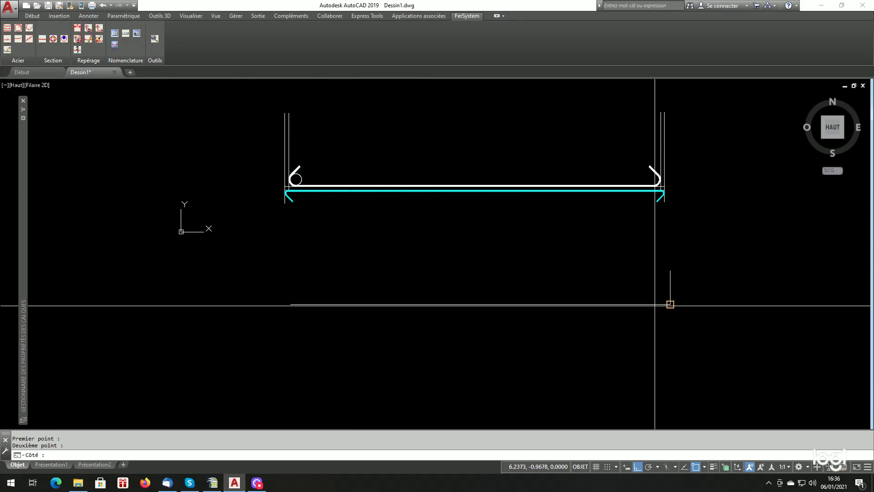
{"action": "left_click", "coordinate": [605, 357]}
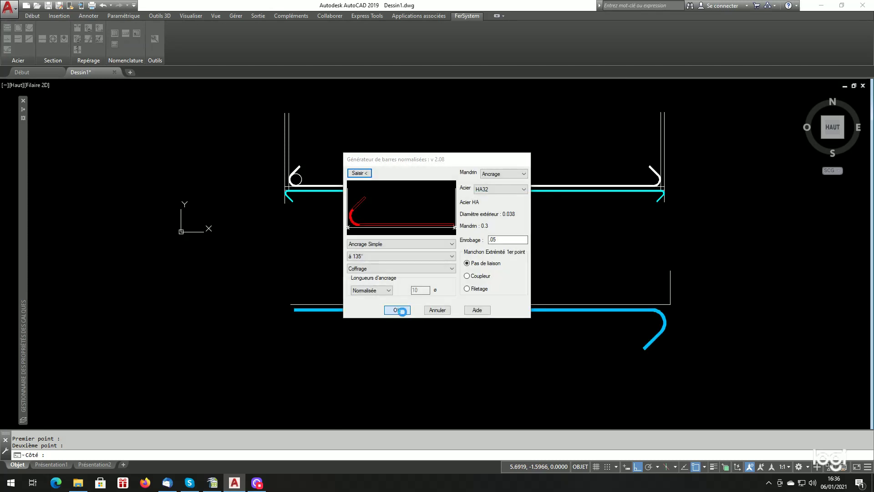
{"action": "left_click", "coordinate": [399, 310]}
Step: Offset the horizontal line downward and the vertical line to the left by 0.05 to mark the bar's cover
{"action": "scroll", "coordinate": [468, 361], "scroll_direction": "up", "scroll_amount": 3}
{"action": "scroll", "coordinate": [780, 265], "scroll_direction": "up", "scroll_amount": 3}
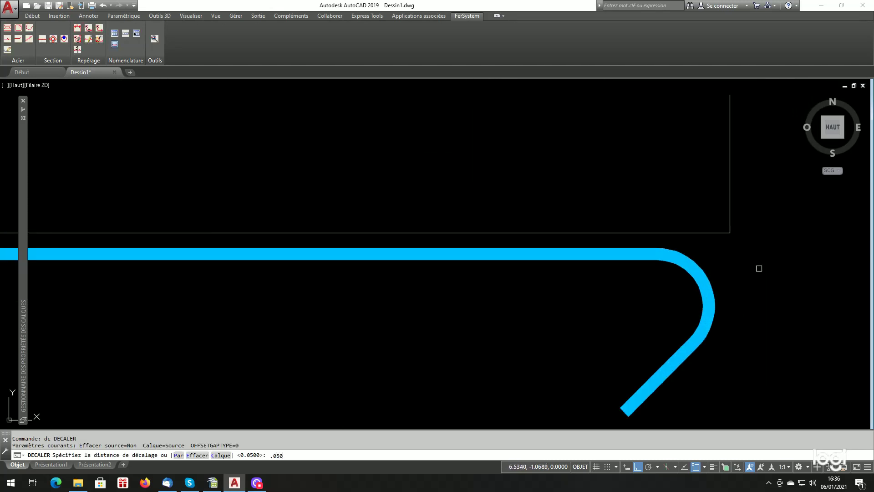
{"action": "left_click", "coordinate": [717, 230]}
{"action": "left_click", "coordinate": [733, 254]}
{"action": "left_click", "coordinate": [730, 232]}
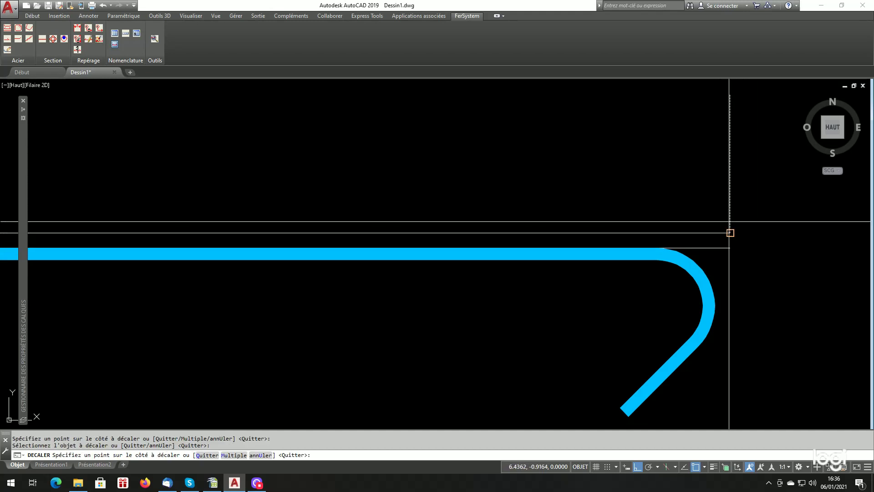
{"action": "key", "text": "Escape"}
Step: Stretch the lower end of the offset vertical line straight down past the HA32 bar's bend
{"action": "left_click", "coordinate": [714, 214]}
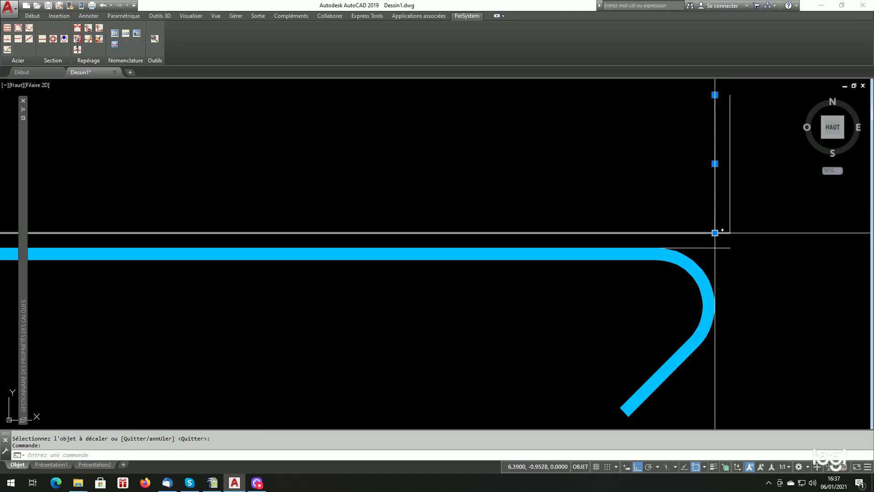
{"action": "left_click", "coordinate": [714, 233]}
{"action": "key", "text": "Escape"}
Step: Examine the single-anchored HA32 bar's cover and the position of its straight end relative to the formwork line
{"action": "scroll", "coordinate": [743, 303], "scroll_direction": "down", "scroll_amount": 6}
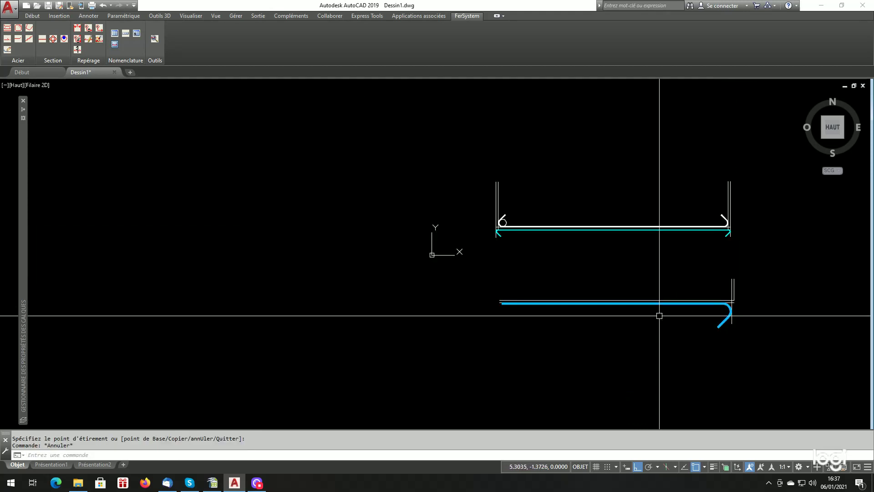
{"action": "scroll", "coordinate": [473, 302], "scroll_direction": "up", "scroll_amount": 8}
{"action": "scroll", "coordinate": [447, 311], "scroll_direction": "up", "scroll_amount": 3}
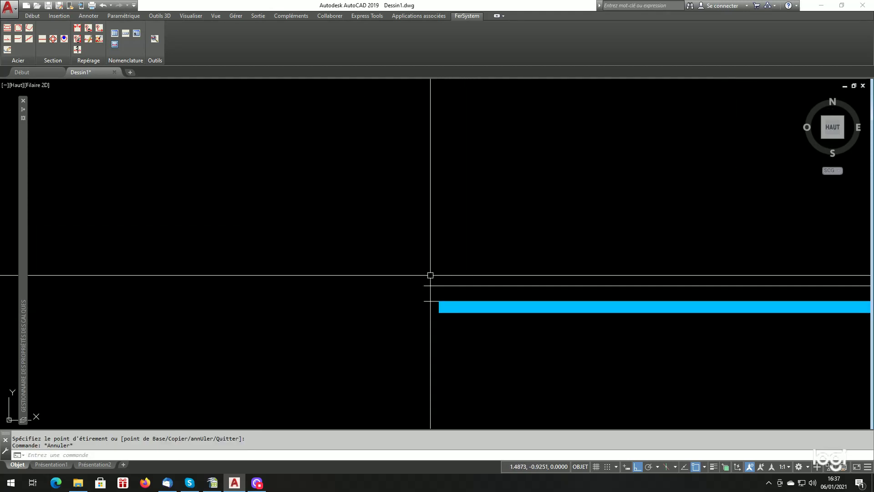
{"action": "scroll", "coordinate": [431, 275], "scroll_direction": "down", "scroll_amount": 6}
{"action": "scroll", "coordinate": [487, 322], "scroll_direction": "up", "scroll_amount": 2}
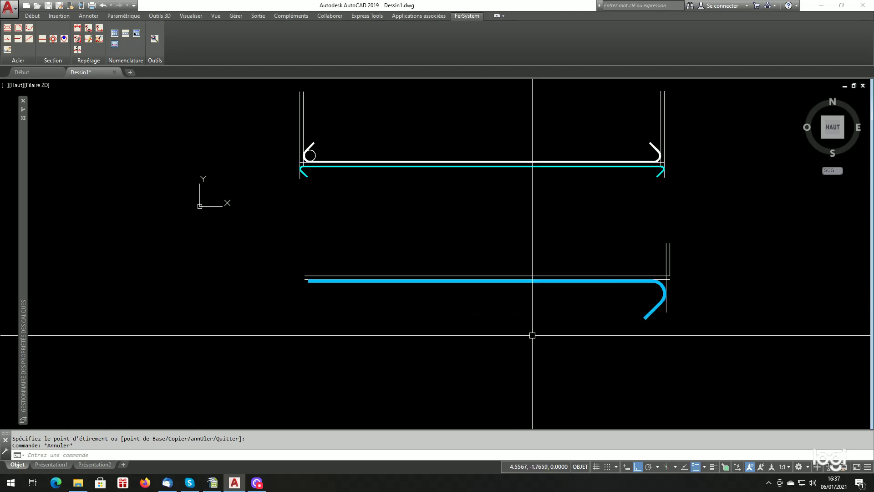
{"action": "scroll", "coordinate": [532, 335], "scroll_direction": "down", "scroll_amount": 2}
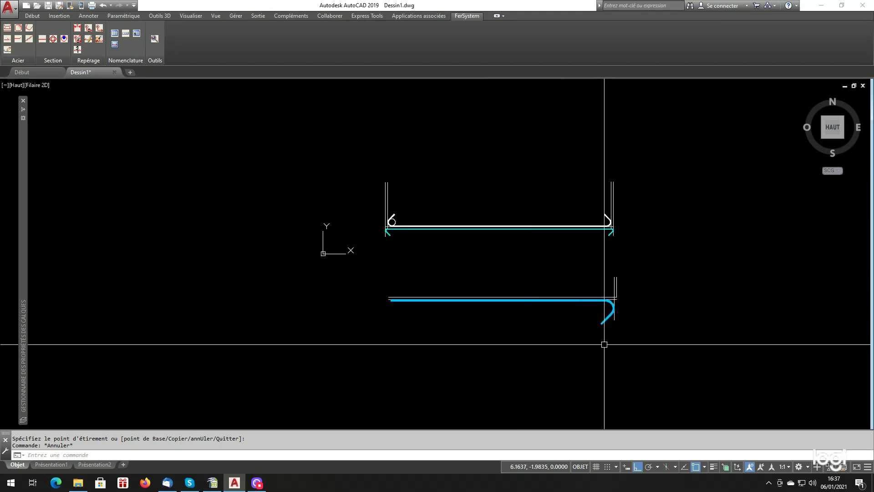
{"action": "scroll", "coordinate": [607, 340], "scroll_direction": "up", "scroll_amount": 2}
{"action": "scroll", "coordinate": [567, 336], "scroll_direction": "down", "scroll_amount": 4}
{"action": "scroll", "coordinate": [592, 344], "scroll_direction": "up", "scroll_amount": 2}
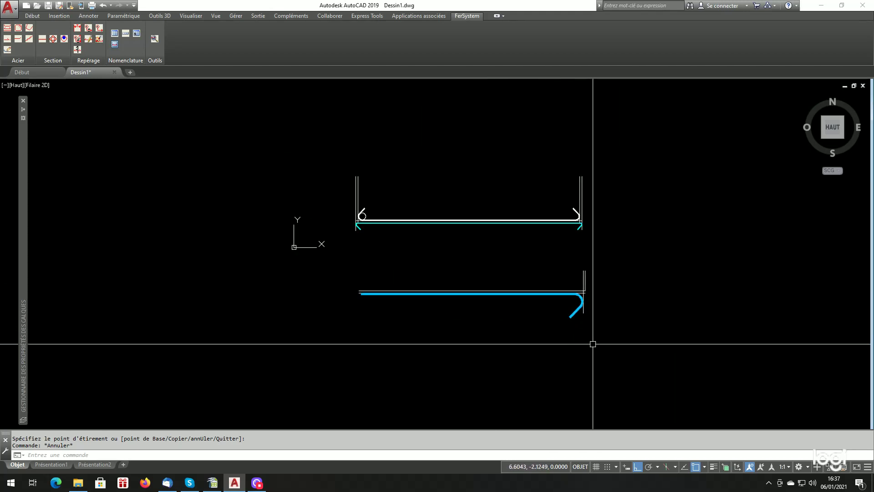
{"action": "scroll", "coordinate": [596, 345], "scroll_direction": "down", "scroll_amount": 2}
{"action": "scroll", "coordinate": [564, 332], "scroll_direction": "up", "scroll_amount": 2}
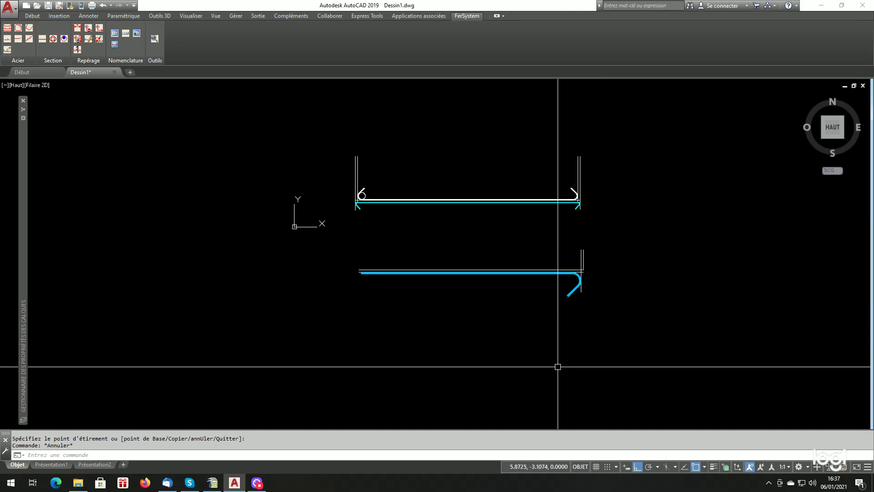
Step: Draw a horizontal line below the single-anchored bar as the reference for a straight bar
{"action": "type", "text": "l"}
{"action": "key", "text": "Return"}
{"action": "left_click", "coordinate": [377, 379]}
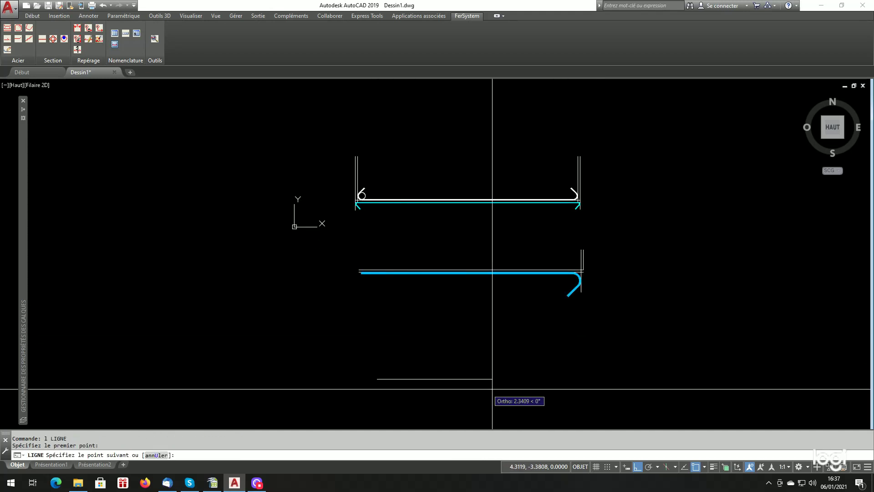
{"action": "left_click", "coordinate": [615, 391]}
{"action": "key", "text": "Return"}
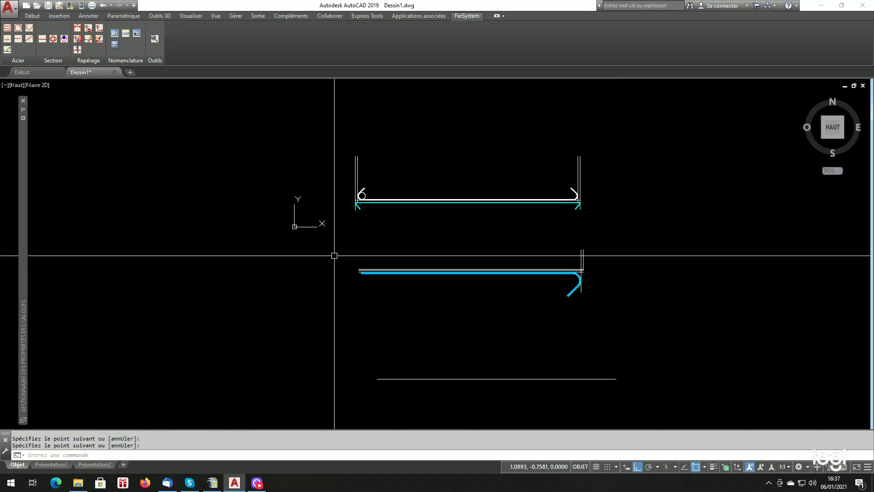
Step: Place a straight HA32 bar (Barre droite) in Coffrage mode with 0.05 cover above the new horizontal line and inspect its ends
{"action": "left_click", "coordinate": [7, 28]}
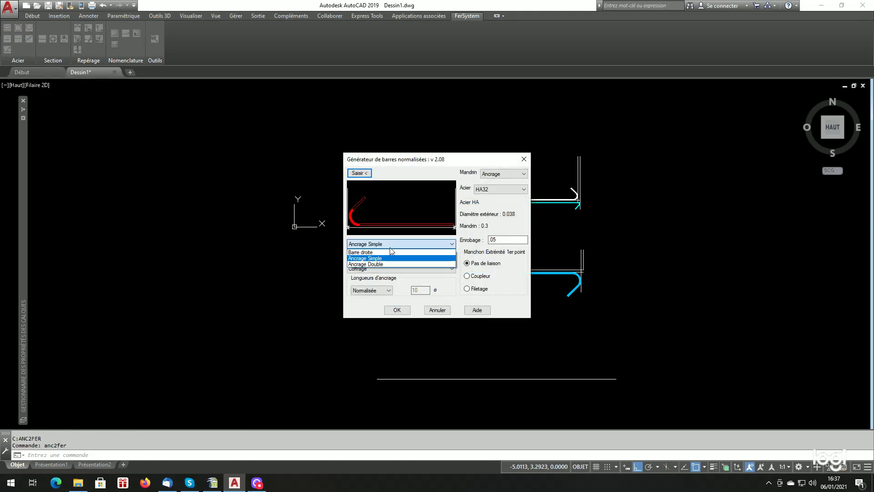
{"action": "left_click", "coordinate": [384, 252]}
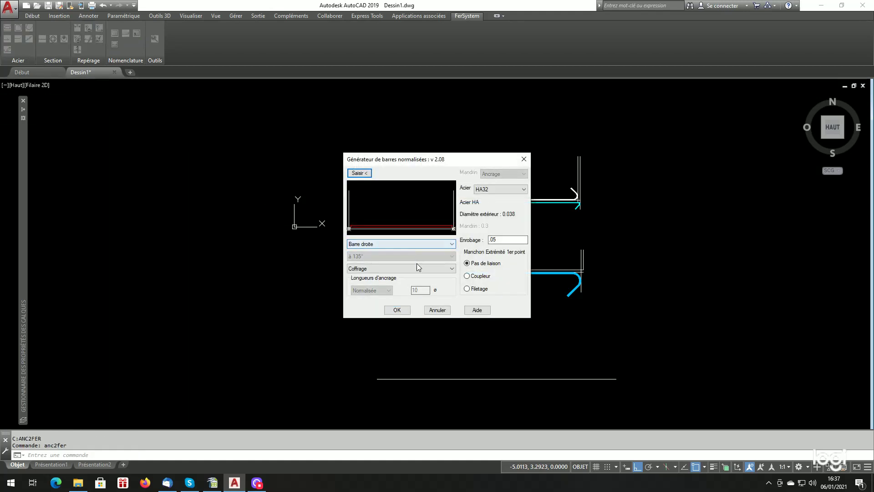
{"action": "left_click", "coordinate": [359, 174]}
{"action": "left_click", "coordinate": [393, 379]}
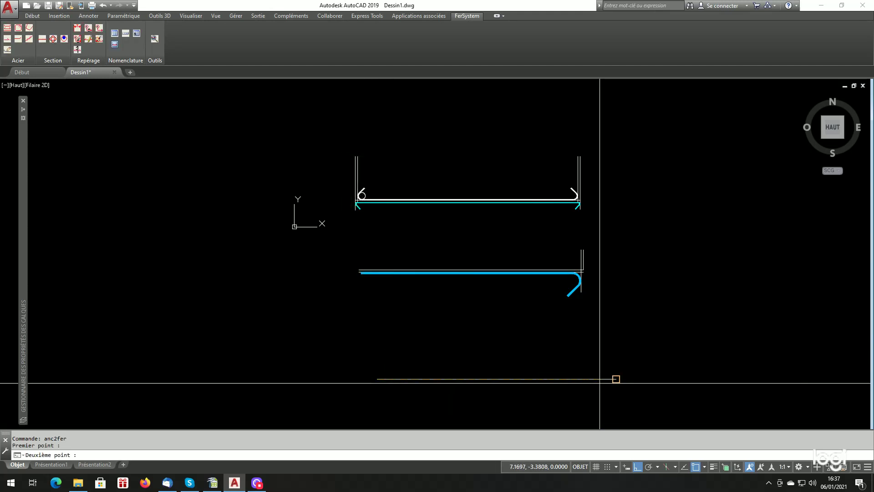
{"action": "left_click", "coordinate": [547, 350]}
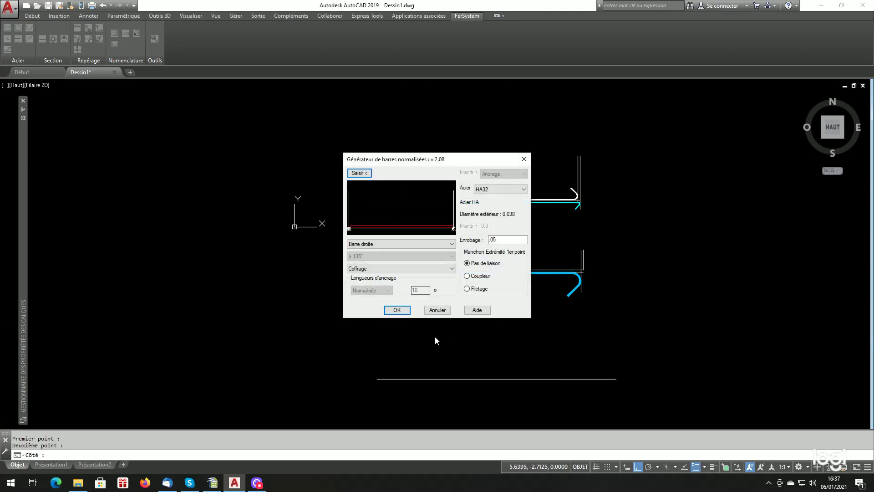
{"action": "left_click", "coordinate": [397, 309]}
{"action": "scroll", "coordinate": [415, 400], "scroll_direction": "up", "scroll_amount": 5}
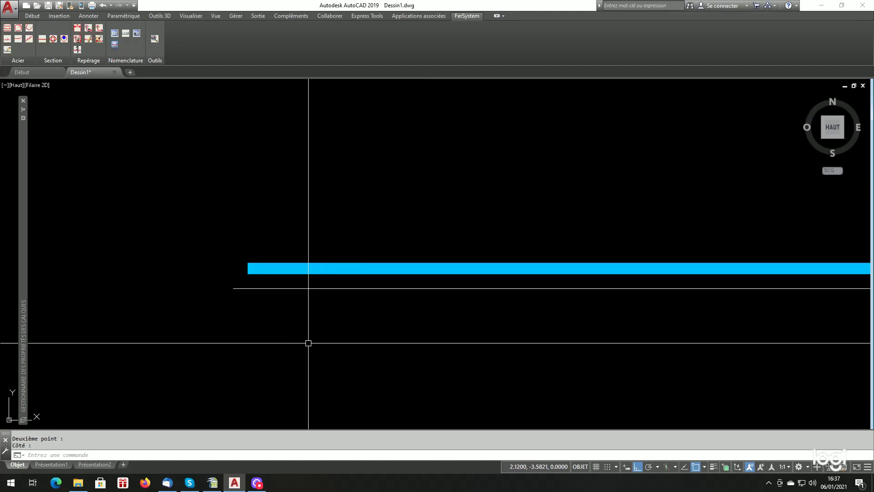
{"action": "scroll", "coordinate": [390, 299], "scroll_direction": "down", "scroll_amount": 3}
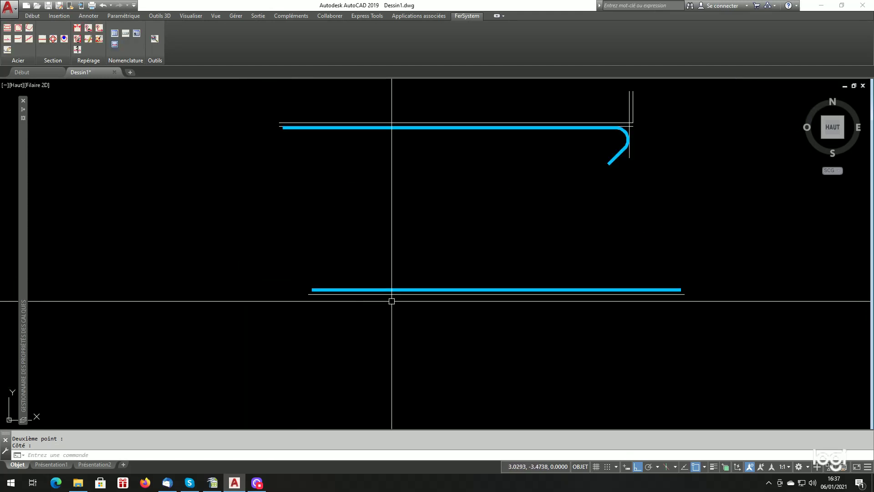
{"action": "scroll", "coordinate": [589, 293], "scroll_direction": "up", "scroll_amount": 3}
{"action": "scroll", "coordinate": [552, 347], "scroll_direction": "down", "scroll_amount": 3}
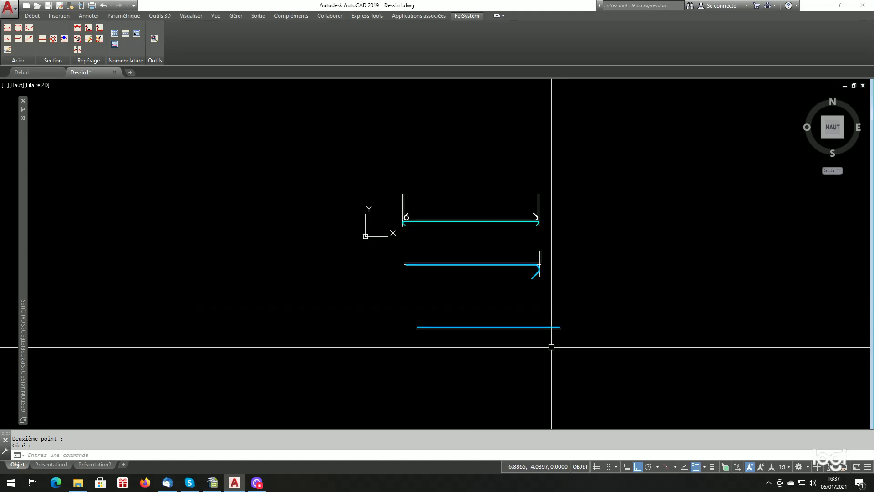
Step: Place a straight HA32 bar in Epure mode between the horizontal line's two endpoints, on the line's lower side
{"action": "key", "text": "Return"}
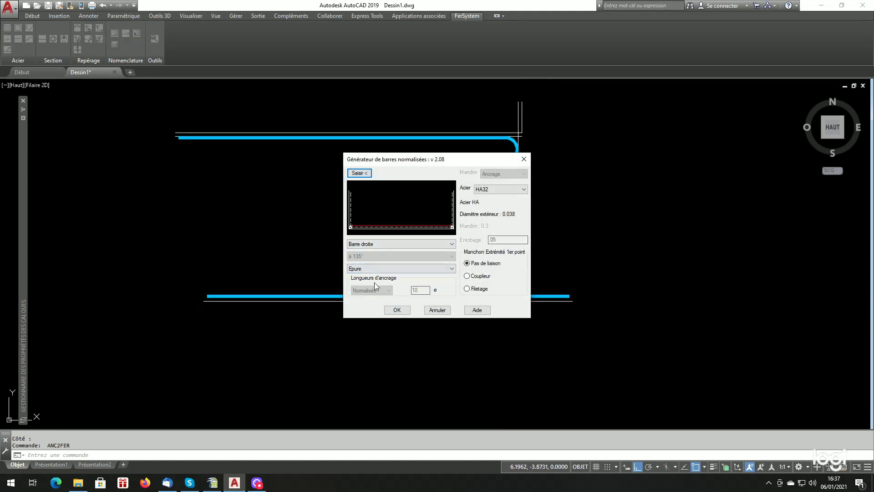
{"action": "left_click", "coordinate": [359, 173]}
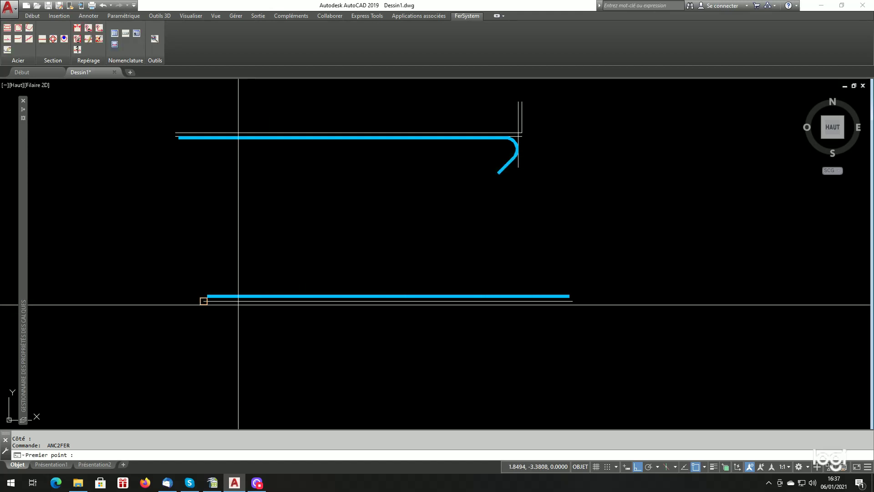
{"action": "left_click", "coordinate": [203, 300]}
{"action": "left_click", "coordinate": [570, 299]}
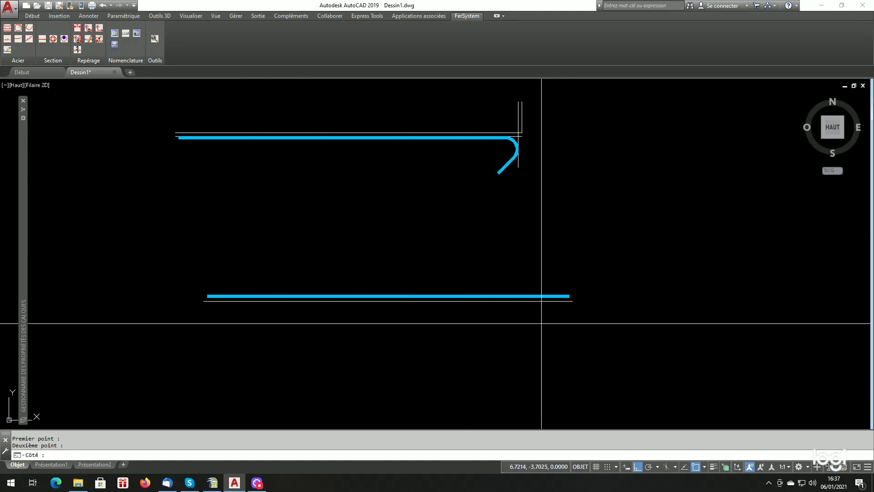
{"action": "left_click", "coordinate": [409, 312]}
{"action": "scroll", "coordinate": [569, 299], "scroll_direction": "up", "scroll_amount": 10}
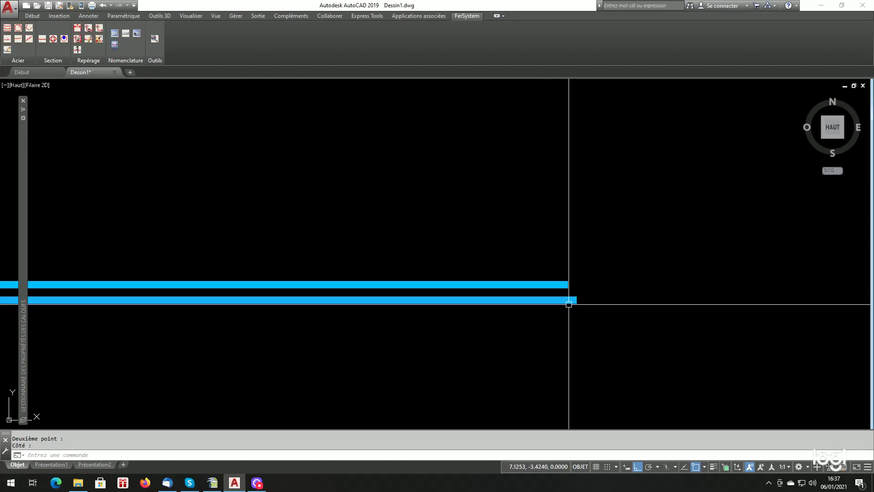
Step: Erase both straight HA32 bars, leaving only the horizontal reference line
{"action": "left_click", "coordinate": [596, 300]}
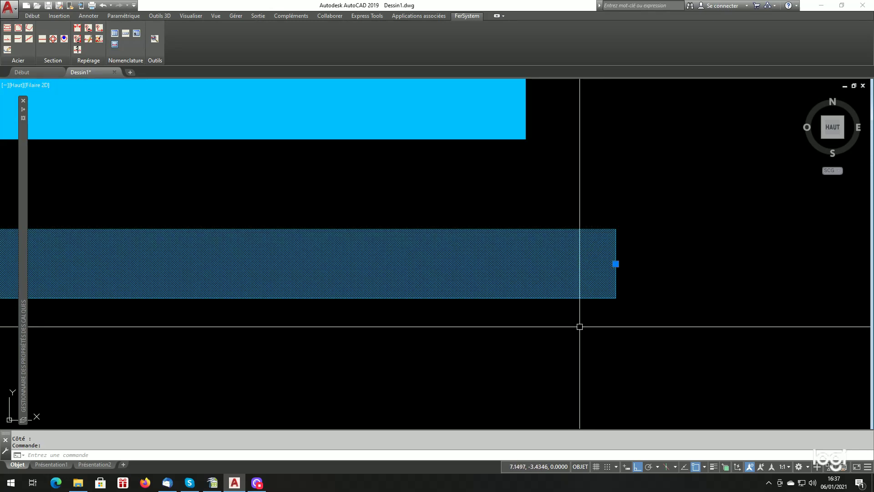
{"action": "type", "text": "ef"}
{"action": "key", "text": "Return"}
{"action": "scroll", "coordinate": [579, 326], "scroll_direction": "down", "scroll_amount": 5}
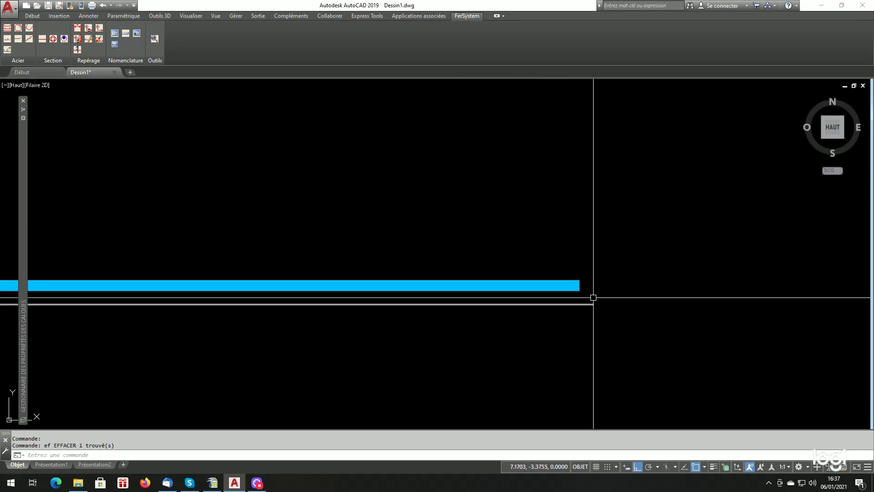
{"action": "key", "text": "Return"}
{"action": "left_click", "coordinate": [579, 280]}
{"action": "key", "text": "Return"}
{"action": "scroll", "coordinate": [613, 288], "scroll_direction": "down", "scroll_amount": 4}
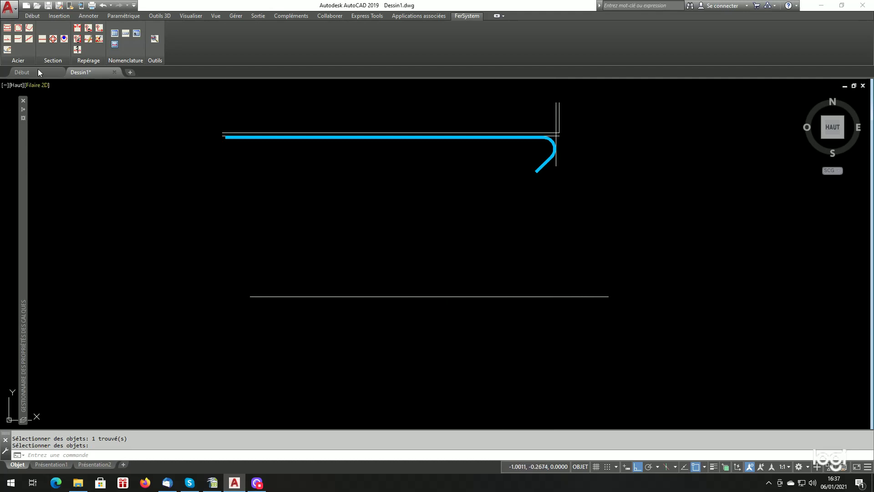
Step: Place a straight HA32 bar in Quadrant/Axe mode between the endpoints of the horizontal line
{"action": "left_click", "coordinate": [8, 27]}
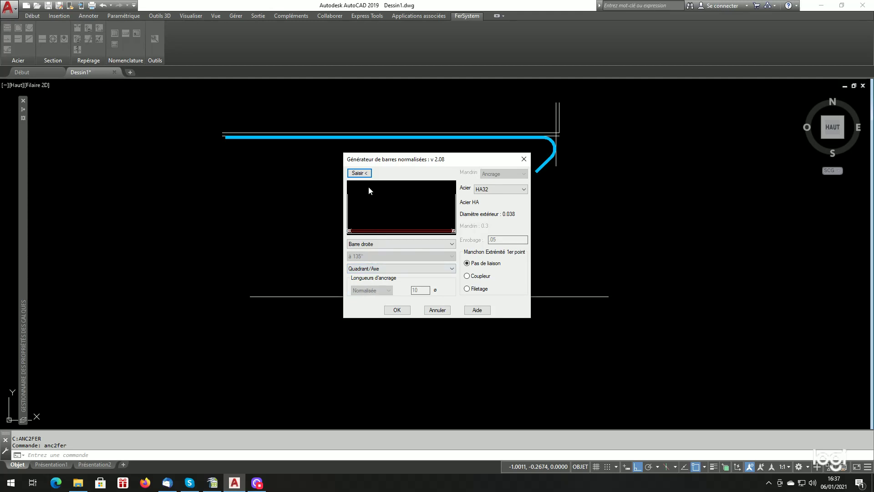
{"action": "left_click", "coordinate": [359, 173]}
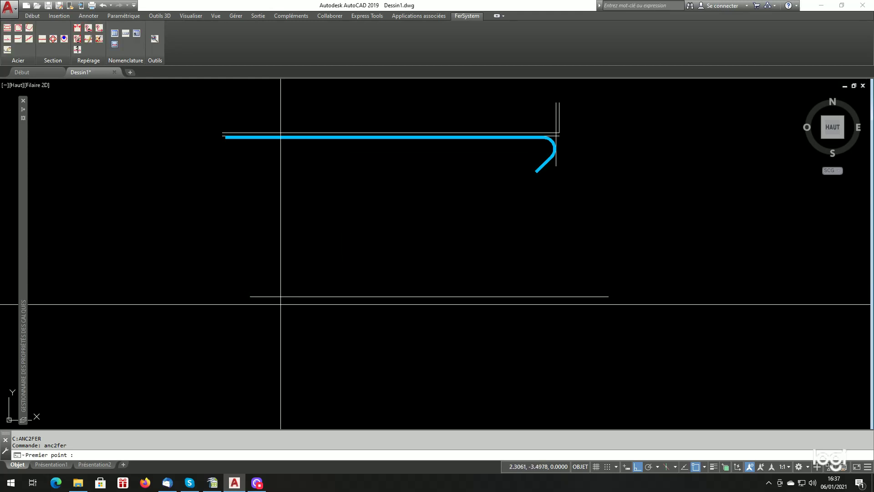
{"action": "left_click", "coordinate": [282, 300]}
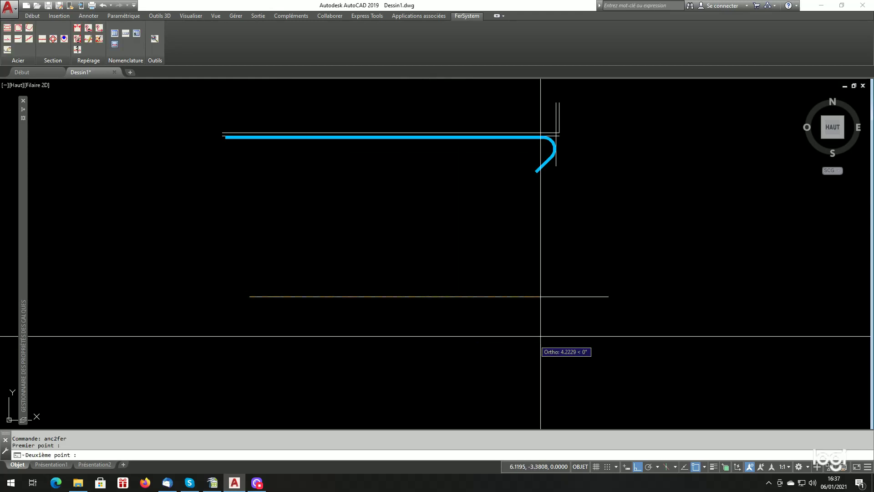
{"action": "left_click", "coordinate": [588, 302]}
{"action": "left_click", "coordinate": [388, 310]}
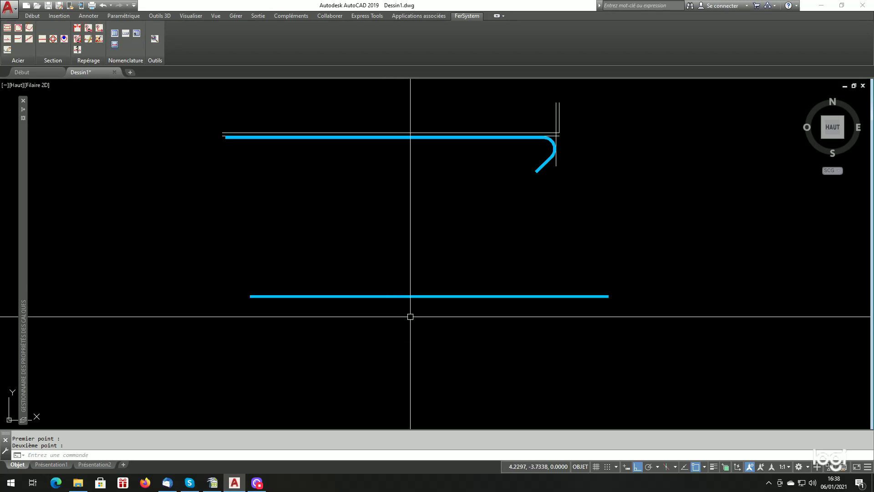
Step: Examine how the straight bar is centred on the reference line and where it stops at both ends
{"action": "scroll", "coordinate": [246, 302], "scroll_direction": "up", "scroll_amount": 6}
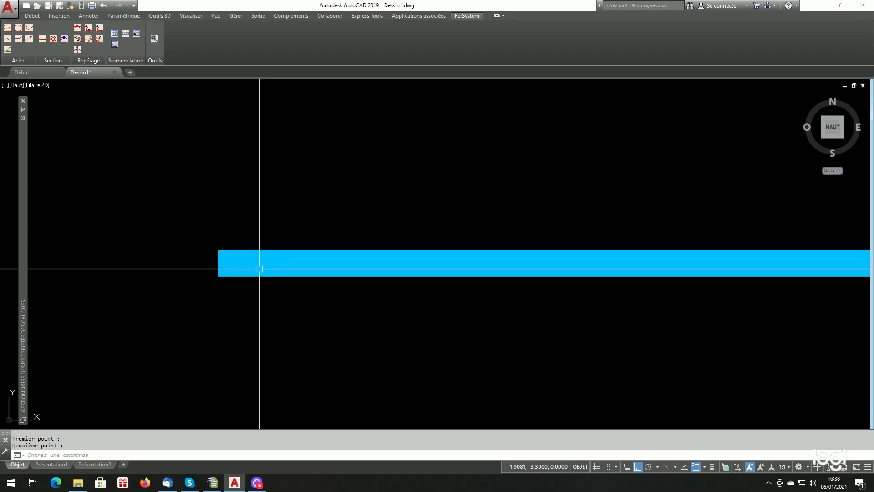
{"action": "left_click", "coordinate": [295, 234]}
{"action": "left_click", "coordinate": [266, 286]}
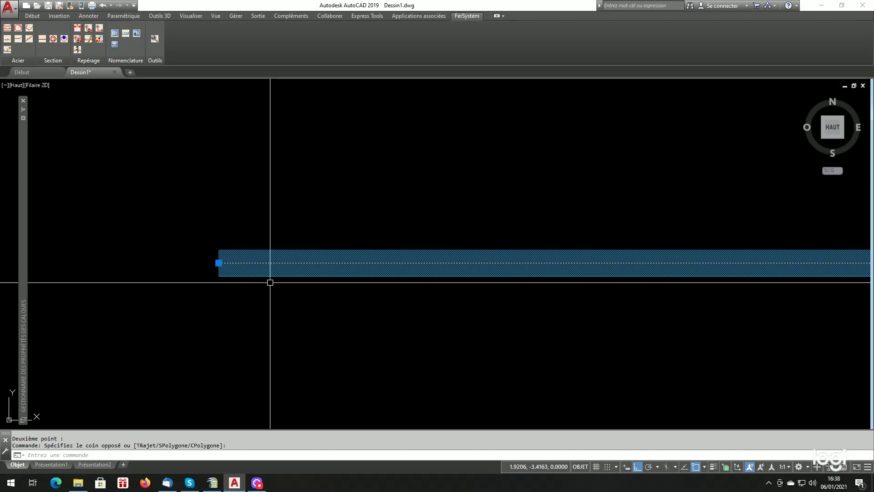
{"action": "scroll", "coordinate": [215, 280], "scroll_direction": "down", "scroll_amount": 2}
{"action": "scroll", "coordinate": [302, 293], "scroll_direction": "down", "scroll_amount": 3}
{"action": "scroll", "coordinate": [602, 292], "scroll_direction": "up", "scroll_amount": 3}
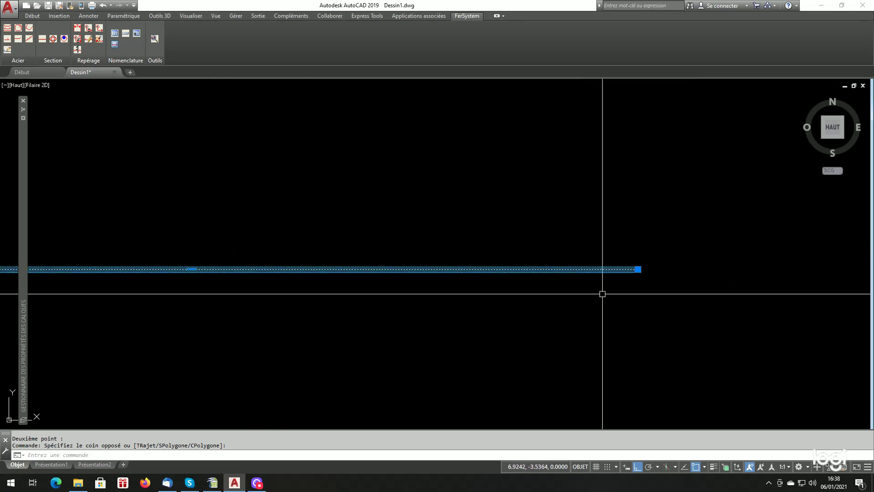
{"action": "scroll", "coordinate": [638, 267], "scroll_direction": "up", "scroll_amount": 4}
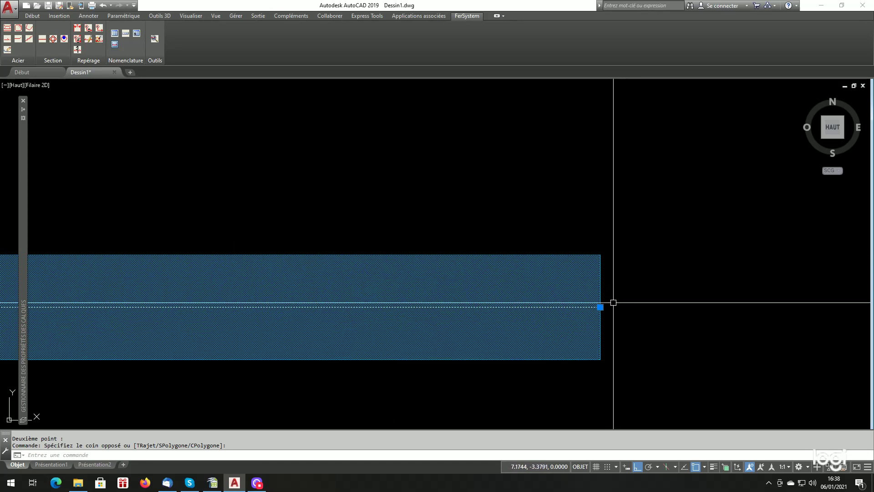
{"action": "scroll", "coordinate": [612, 306], "scroll_direction": "up", "scroll_amount": 2}
{"action": "scroll", "coordinate": [615, 305], "scroll_direction": "down", "scroll_amount": 4}
{"action": "scroll", "coordinate": [622, 305], "scroll_direction": "up", "scroll_amount": 2}
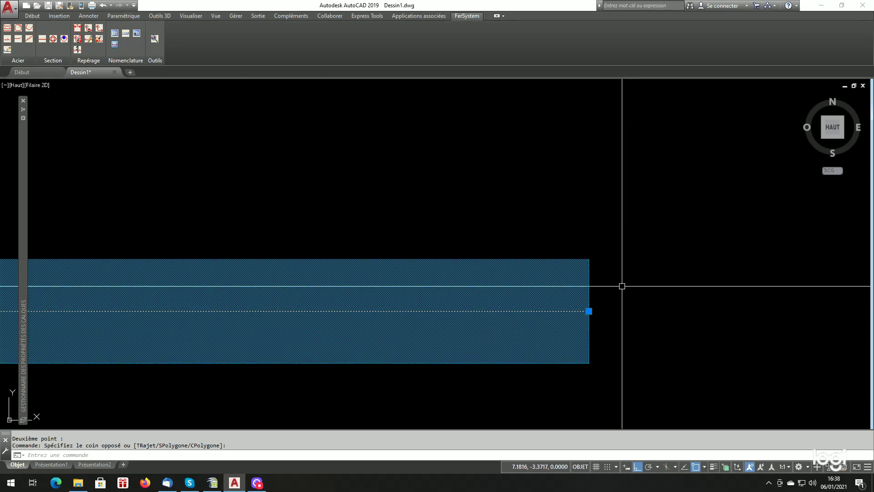
{"action": "scroll", "coordinate": [621, 286], "scroll_direction": "down", "scroll_amount": 5}
{"action": "key", "text": "Escape"}
{"action": "scroll", "coordinate": [642, 325], "scroll_direction": "down", "scroll_amount": 2}
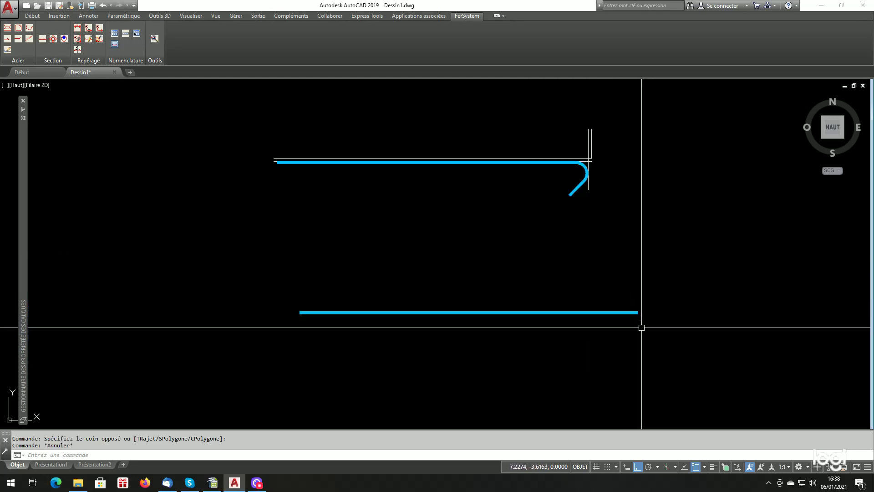
{"action": "scroll", "coordinate": [641, 328], "scroll_direction": "down", "scroll_amount": 2}
{"action": "scroll", "coordinate": [650, 322], "scroll_direction": "up", "scroll_amount": 2}
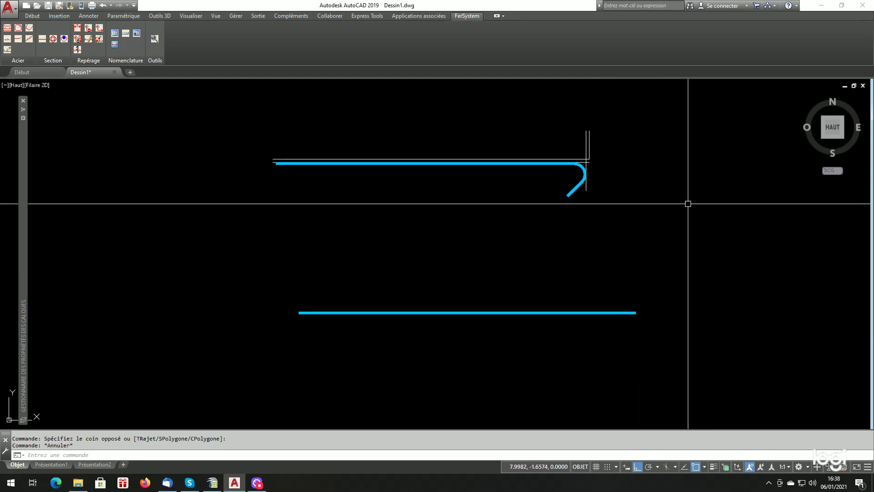
{"action": "scroll", "coordinate": [619, 196], "scroll_direction": "down", "scroll_amount": 2}
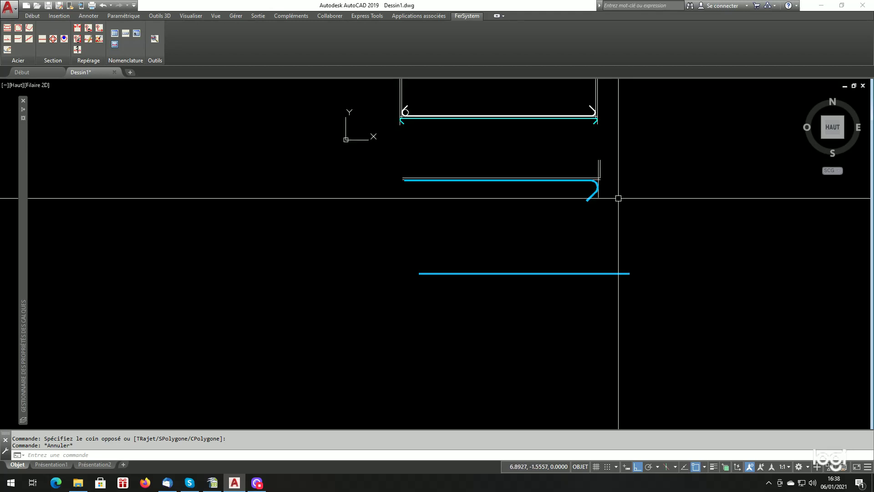
{"action": "scroll", "coordinate": [614, 191], "scroll_direction": "up", "scroll_amount": 2}
{"action": "scroll", "coordinate": [622, 326], "scroll_direction": "down", "scroll_amount": 2}
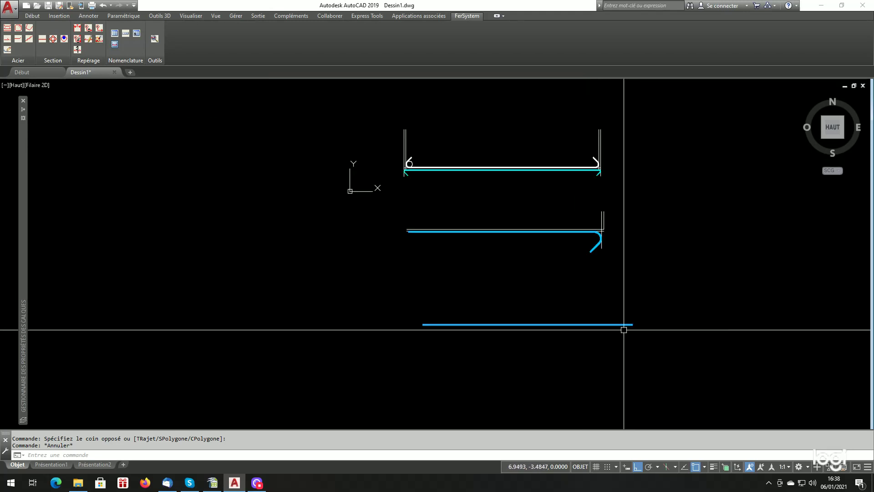
Step: Draw a short vertical reference line in the empty area to the right of the existing bars
{"action": "scroll", "coordinate": [636, 302], "scroll_direction": "up", "scroll_amount": 8}
{"action": "scroll", "coordinate": [641, 309], "scroll_direction": "down", "scroll_amount": 6}
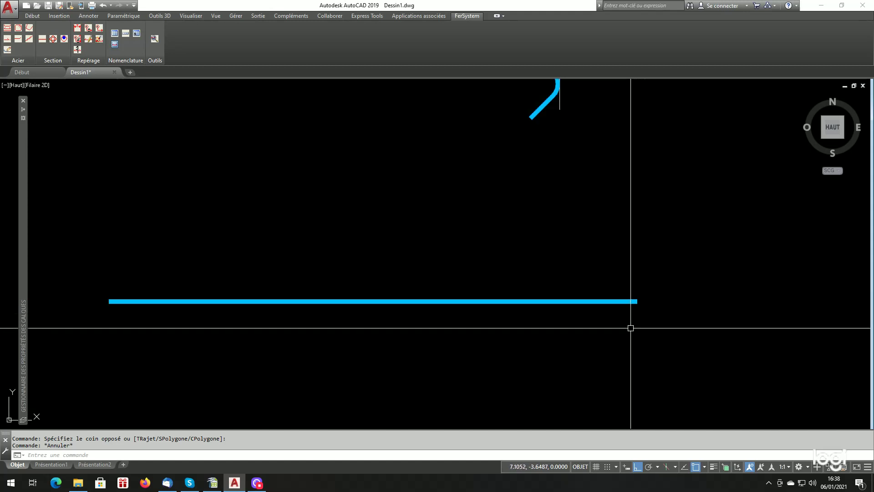
{"action": "scroll", "coordinate": [669, 327], "scroll_direction": "down", "scroll_amount": 2}
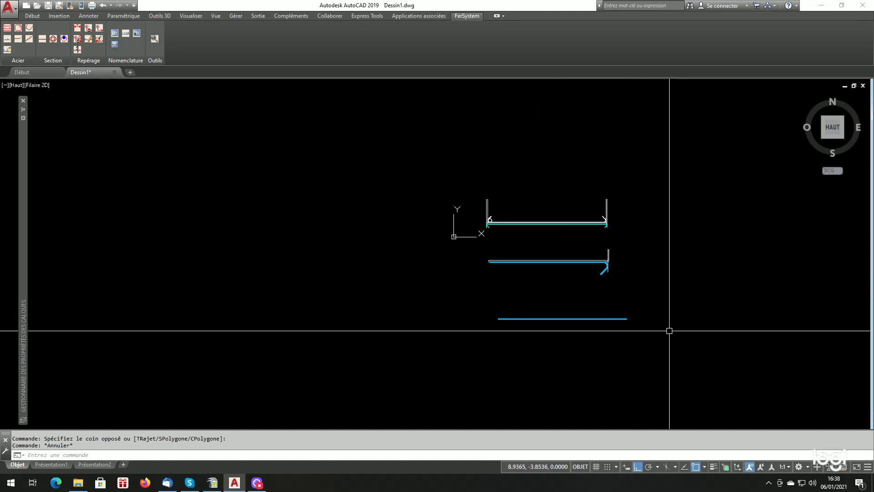
{"action": "scroll", "coordinate": [724, 335], "scroll_direction": "up", "scroll_amount": 2}
{"action": "scroll", "coordinate": [562, 275], "scroll_direction": "down", "scroll_amount": 2}
{"action": "scroll", "coordinate": [662, 288], "scroll_direction": "up", "scroll_amount": 2}
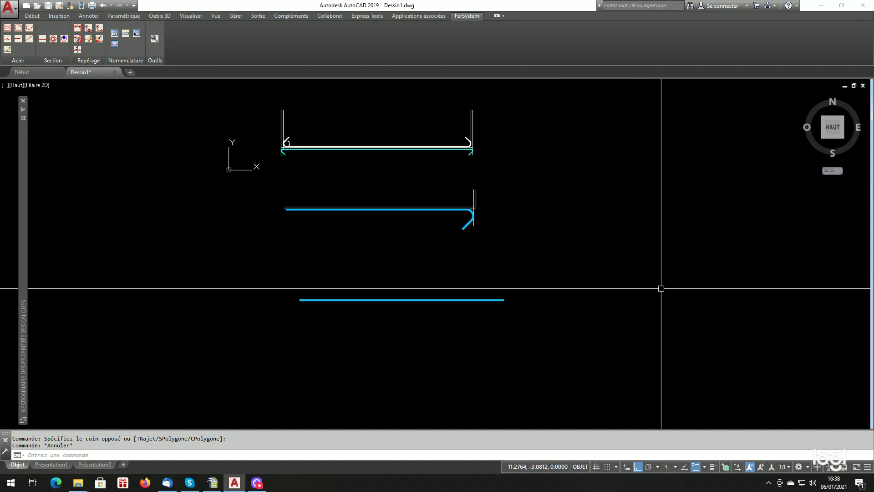
{"action": "type", "text": "l"}
{"action": "key", "text": "Return"}
{"action": "left_click", "coordinate": [599, 257]}
{"action": "left_click", "coordinate": [599, 206]}
{"action": "key", "text": "Return"}
{"action": "key", "text": "Return"}
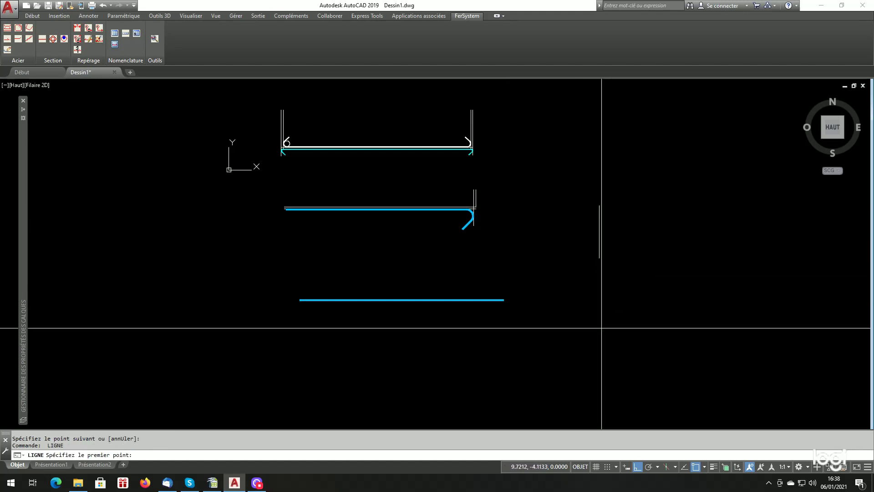
{"action": "key", "text": "Escape"}
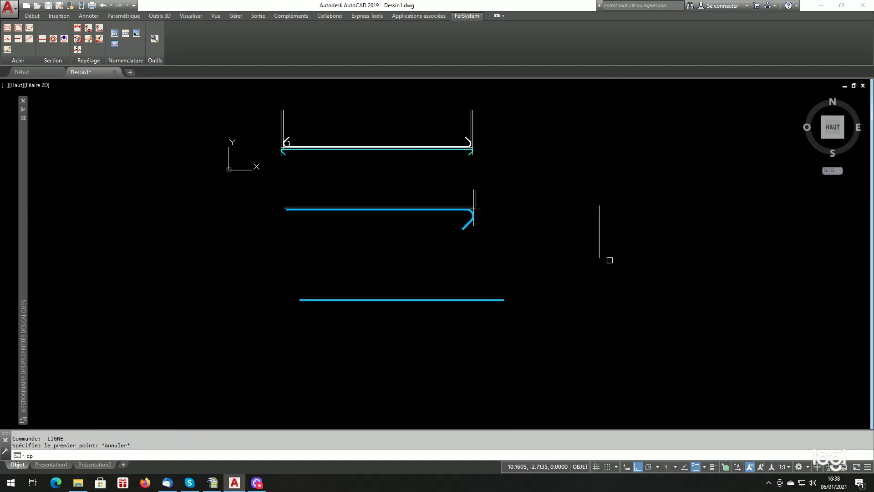
Step: Copy the vertical line straight down by about 3.72 units, leaving a gap between the two lines
{"action": "key", "text": "Return"}
{"action": "left_click", "coordinate": [635, 242]}
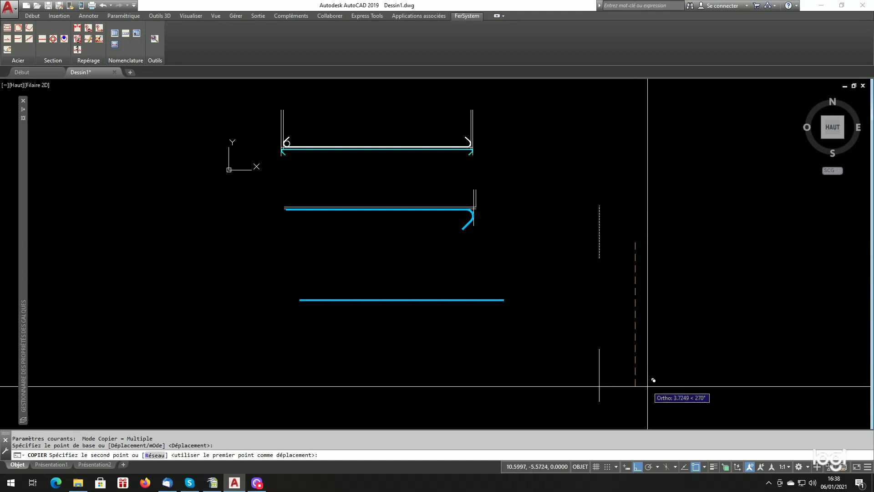
{"action": "left_click", "coordinate": [648, 386]}
{"action": "key", "text": "Return"}
{"action": "scroll", "coordinate": [551, 323], "scroll_direction": "down", "scroll_amount": 2}
{"action": "scroll", "coordinate": [587, 360], "scroll_direction": "up", "scroll_amount": 2}
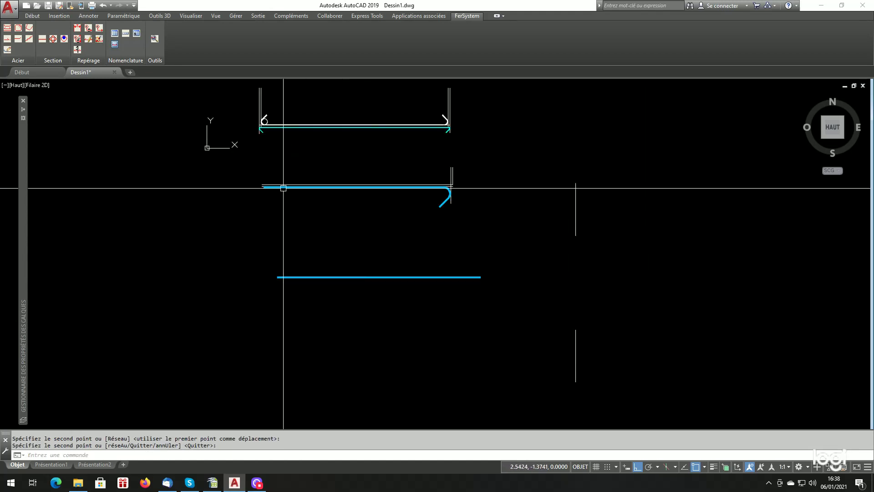
Step: Place an HA32 Ancrage Double bar at 135° in Quadrant/Axe mode between the facing ends of the two vertical lines
{"action": "left_click", "coordinate": [7, 27]}
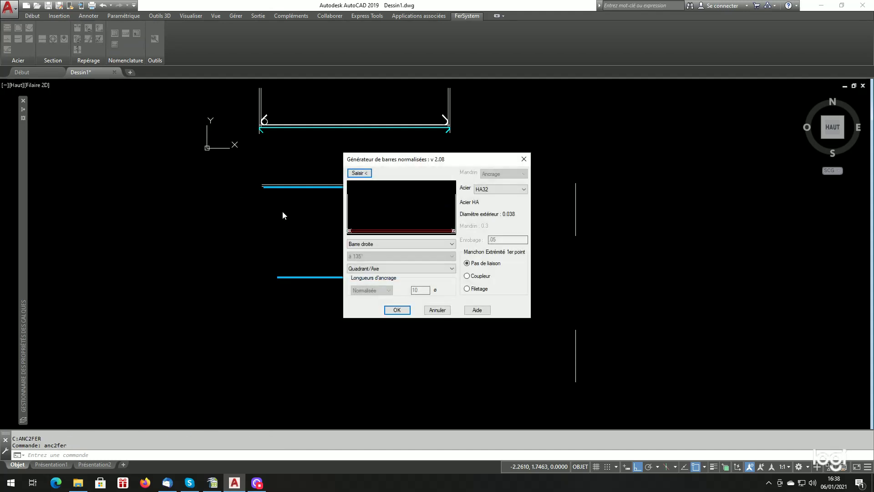
{"action": "left_click", "coordinate": [373, 243]}
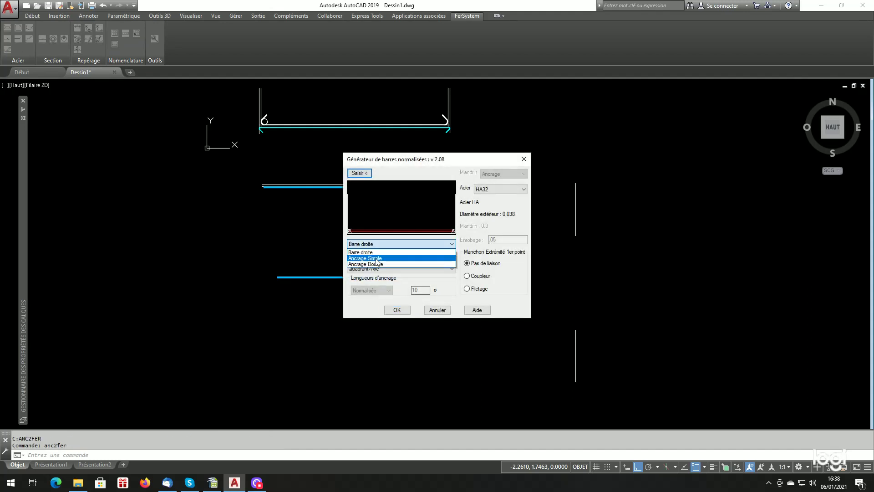
{"action": "left_click", "coordinate": [376, 265]}
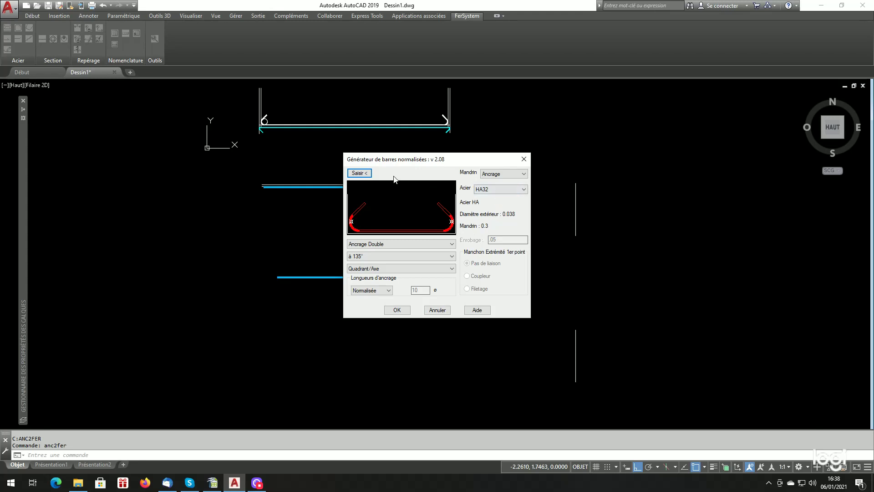
{"action": "left_click", "coordinate": [358, 172]}
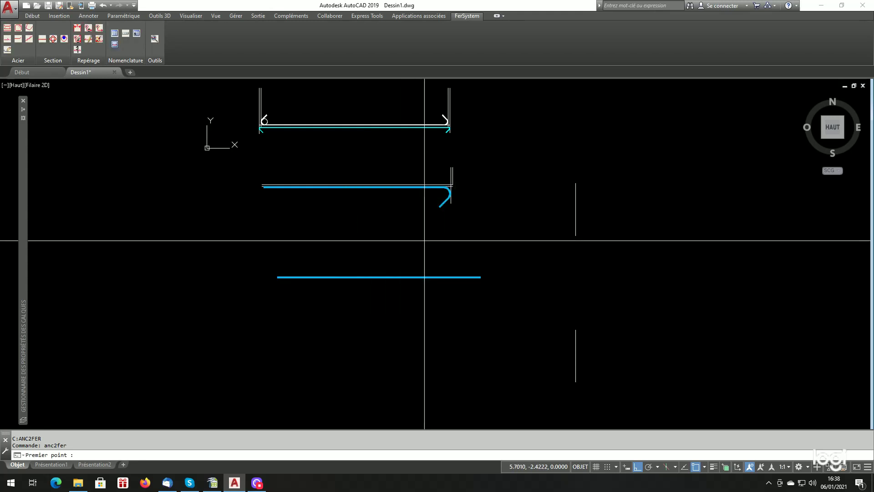
{"action": "left_click", "coordinate": [576, 330]}
{"action": "left_click", "coordinate": [575, 235]}
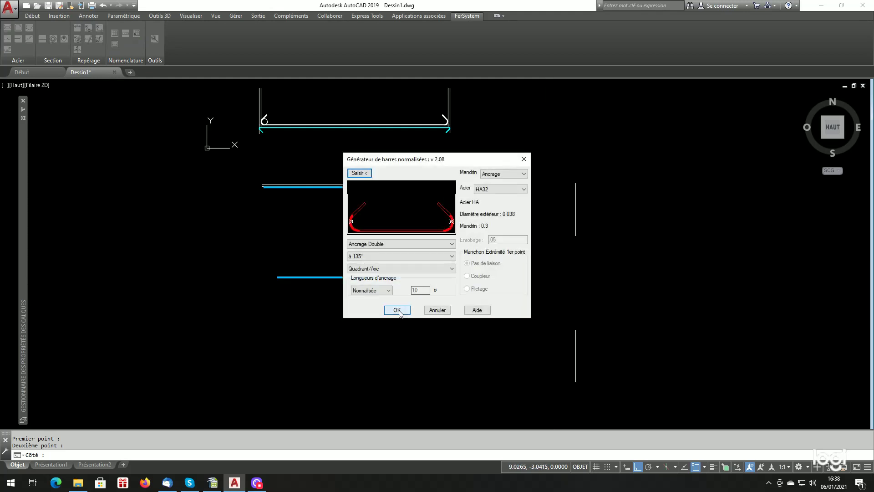
{"action": "left_click", "coordinate": [397, 310]}
Step: Examine where the vertical reference lines end relative to the bends at both ends of the double-anchored bar
{"action": "scroll", "coordinate": [576, 218], "scroll_direction": "up", "scroll_amount": 10}
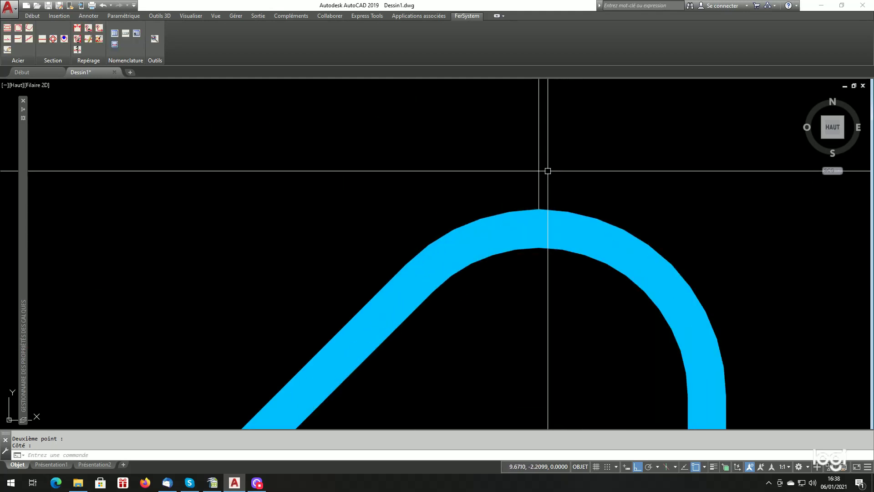
{"action": "scroll", "coordinate": [547, 248], "scroll_direction": "up", "scroll_amount": 4}
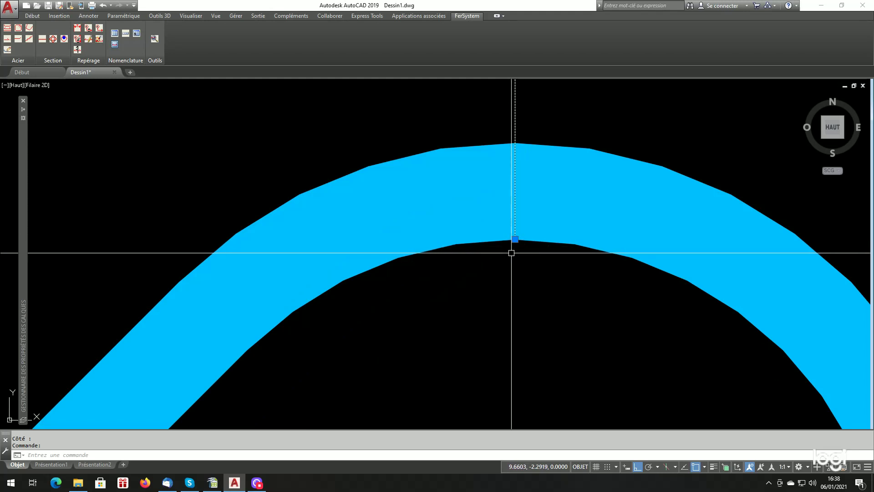
{"action": "scroll", "coordinate": [516, 241], "scroll_direction": "down", "scroll_amount": 12}
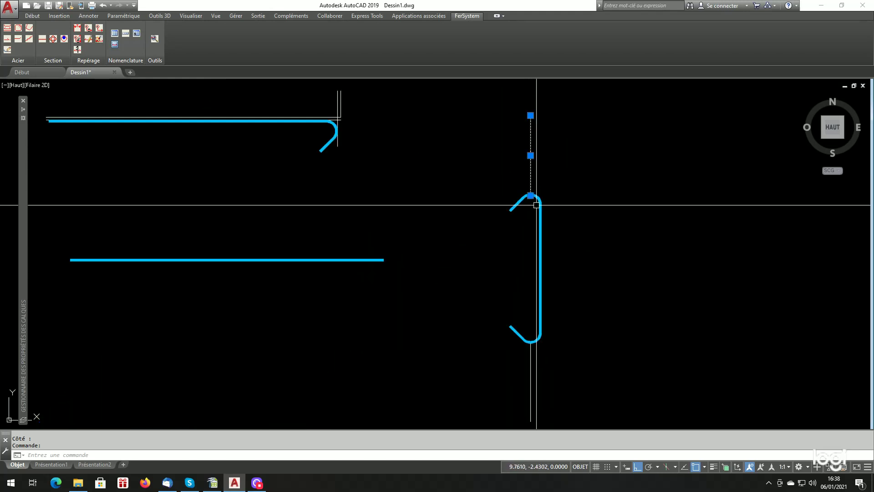
{"action": "scroll", "coordinate": [531, 339], "scroll_direction": "up", "scroll_amount": 6}
{"action": "left_click_drag", "start_coordinate": [540, 313], "coordinate": [507, 322]}
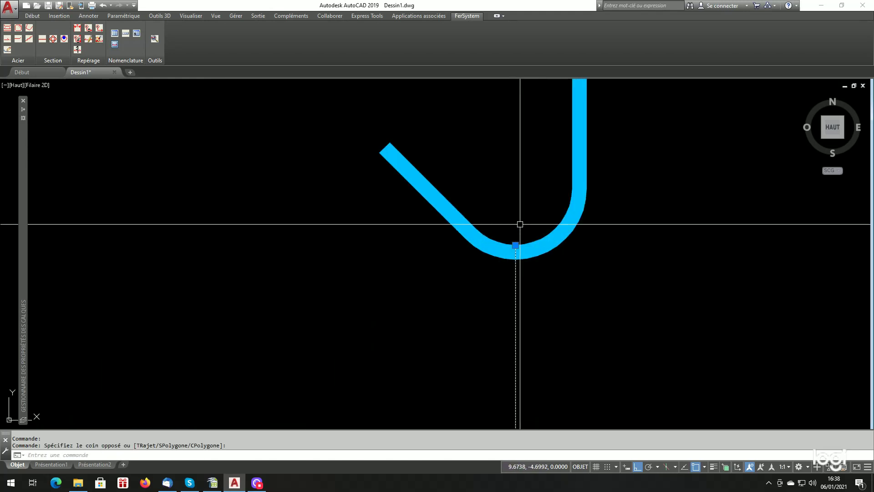
{"action": "scroll", "coordinate": [520, 224], "scroll_direction": "up", "scroll_amount": 6}
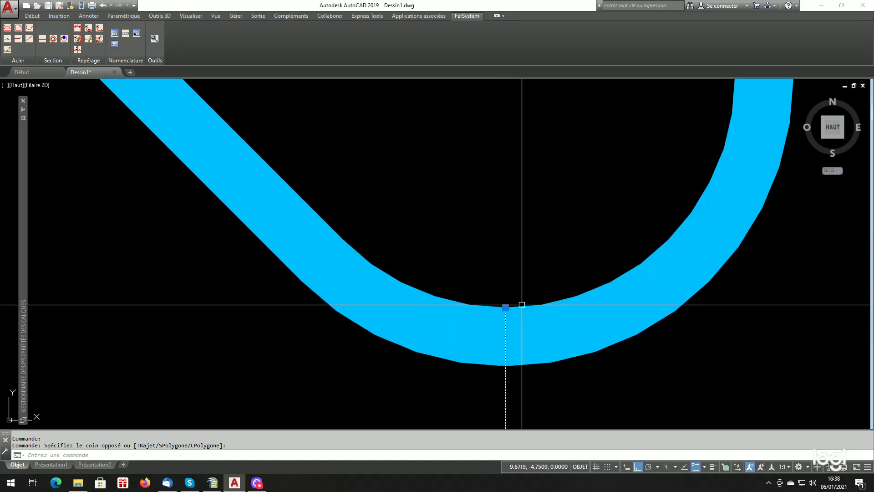
{"action": "scroll", "coordinate": [533, 309], "scroll_direction": "down", "scroll_amount": 8}
{"action": "scroll", "coordinate": [591, 264], "scroll_direction": "down", "scroll_amount": 3}
{"action": "scroll", "coordinate": [598, 261], "scroll_direction": "up", "scroll_amount": 2}
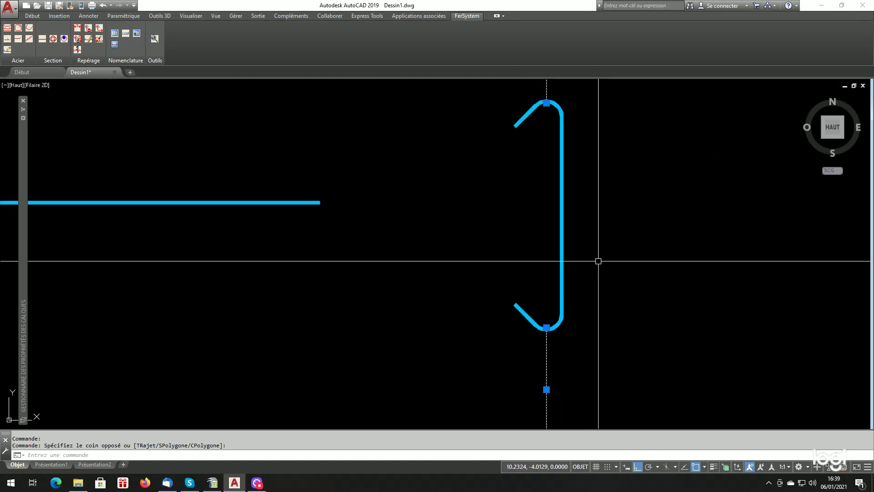
{"action": "scroll", "coordinate": [642, 273], "scroll_direction": "down", "scroll_amount": 4}
{"action": "key", "text": "Escape"}
Step: Generate a rectangular HA14 frame with 135° standard hooks, Coffrage mode and .05 cover to the right of the vertical bar
{"action": "scroll", "coordinate": [687, 279], "scroll_direction": "up", "scroll_amount": 1}
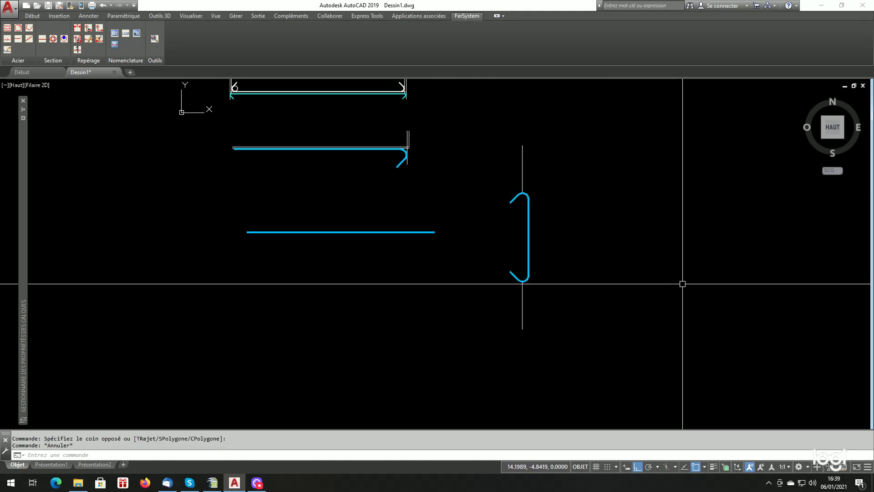
{"action": "scroll", "coordinate": [589, 175], "scroll_direction": "up", "scroll_amount": 2}
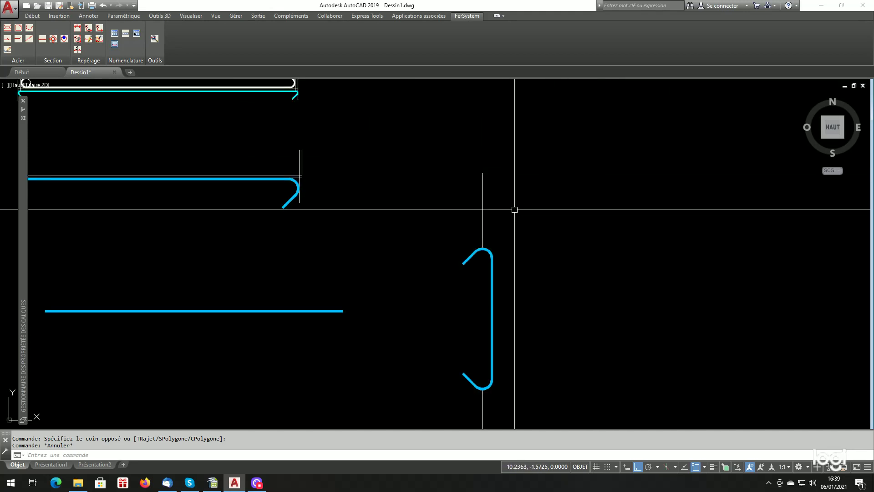
{"action": "left_click", "coordinate": [18, 29]}
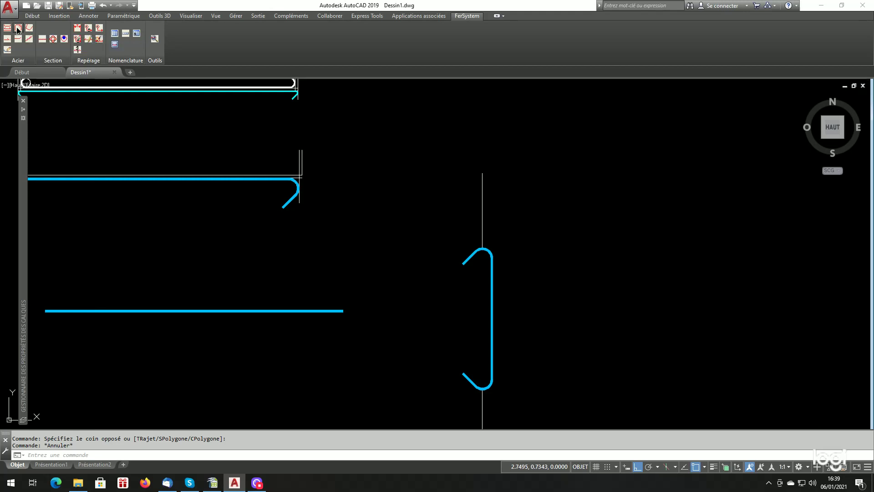
{"action": "left_click", "coordinate": [391, 177]}
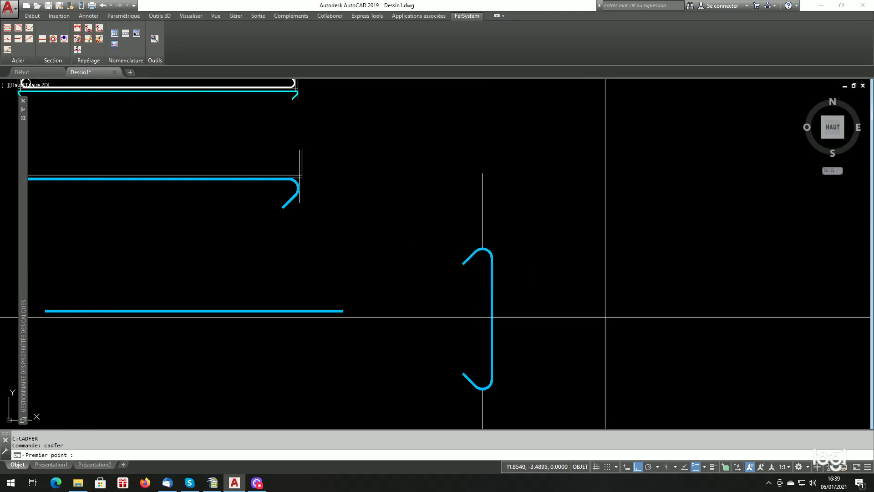
{"action": "left_click", "coordinate": [583, 312]}
{"action": "left_click", "coordinate": [642, 240]}
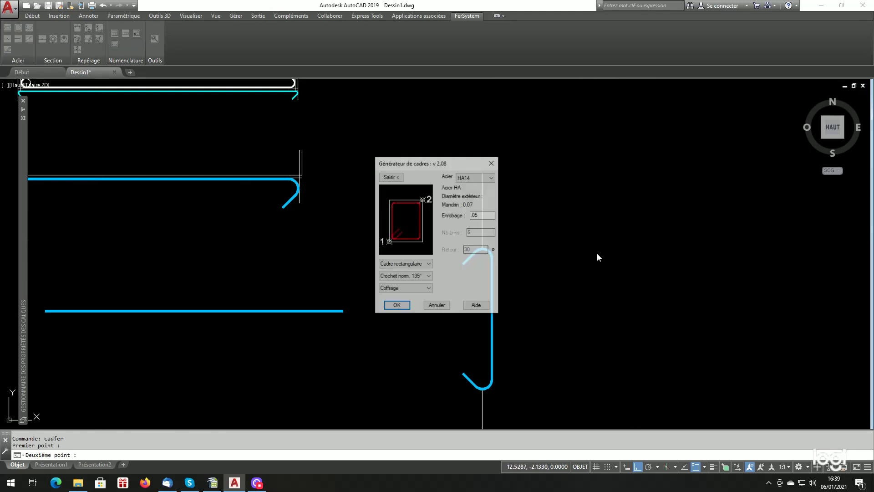
{"action": "left_click", "coordinate": [397, 305]}
Step: Distribute 3 solid HA12 section bars along the inner side of the frame's upper edge, using the sur Acier method
{"action": "scroll", "coordinate": [655, 293], "scroll_direction": "up", "scroll_amount": 4}
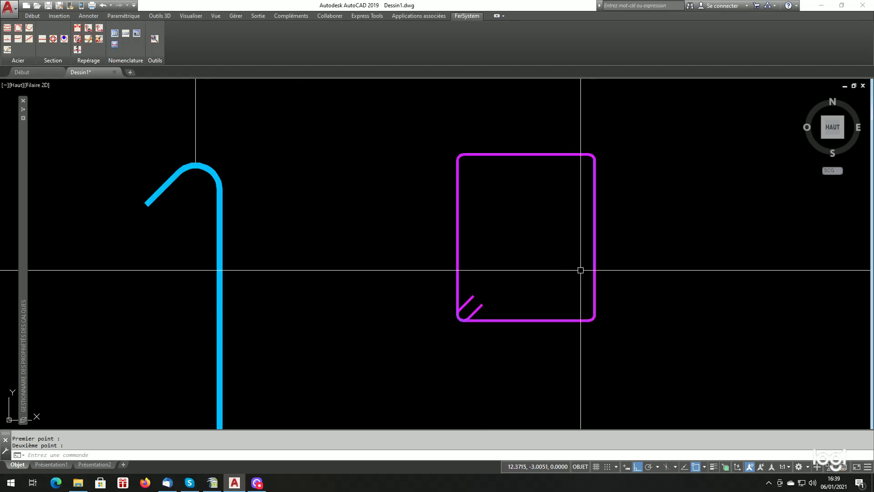
{"action": "left_click", "coordinate": [53, 39]}
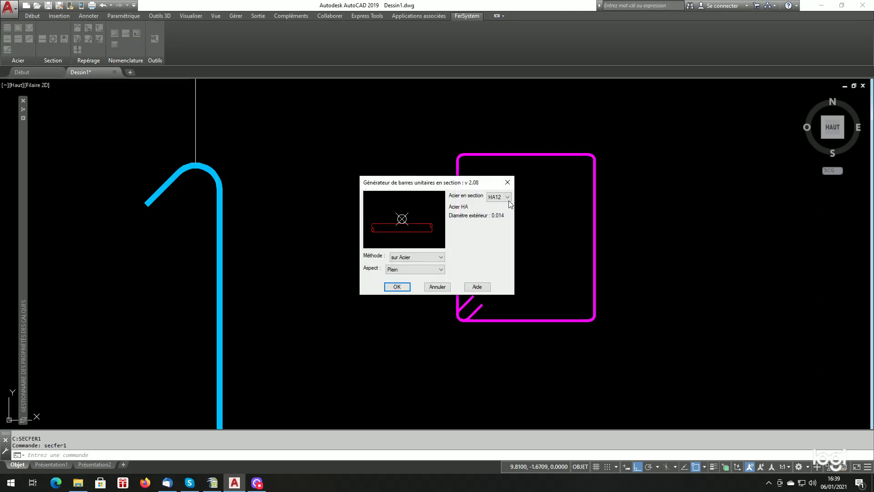
{"action": "key", "text": "Return"}
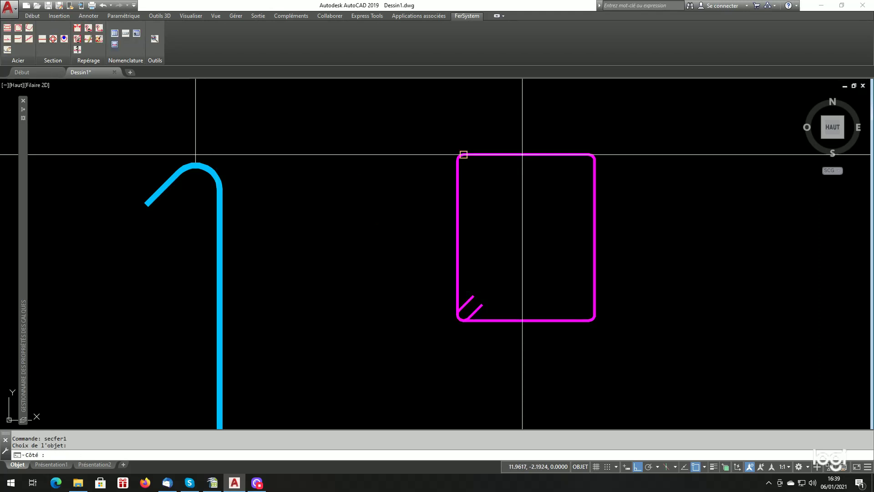
{"action": "left_click", "coordinate": [516, 188]}
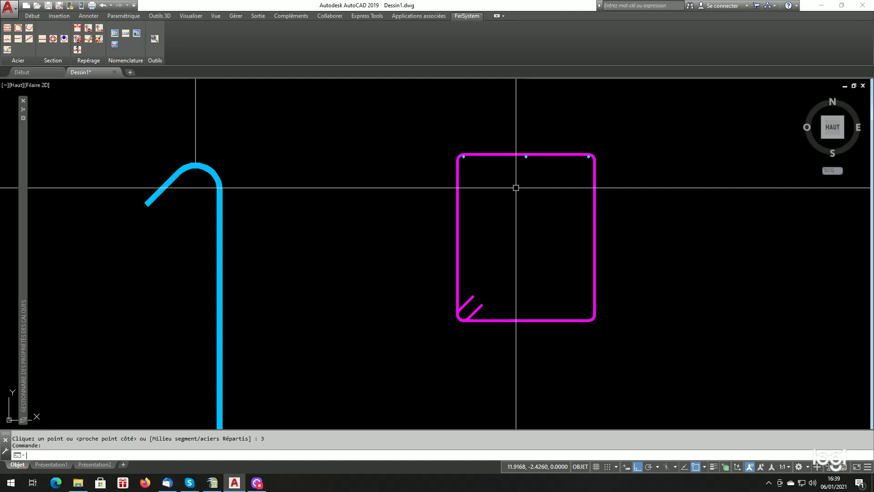
Step: Distribute 3 section bars along the inner side of the frame's lower edge
{"action": "key", "text": "Return"}
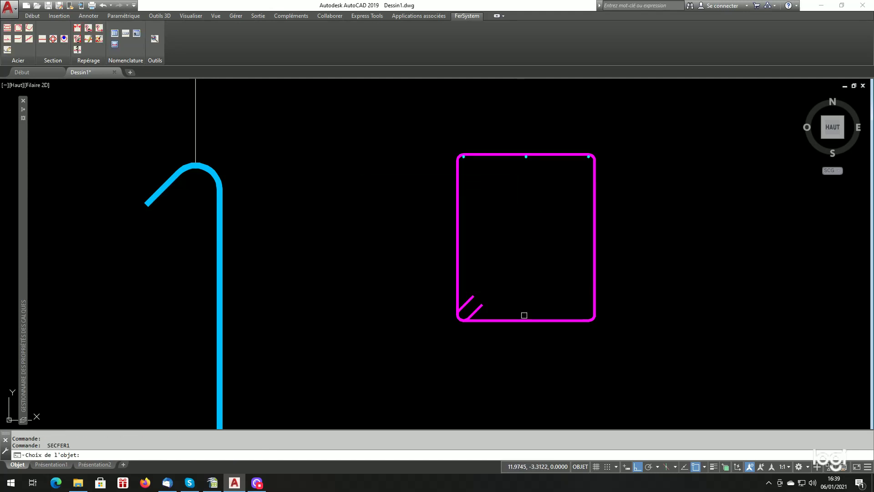
{"action": "left_click", "coordinate": [524, 319]}
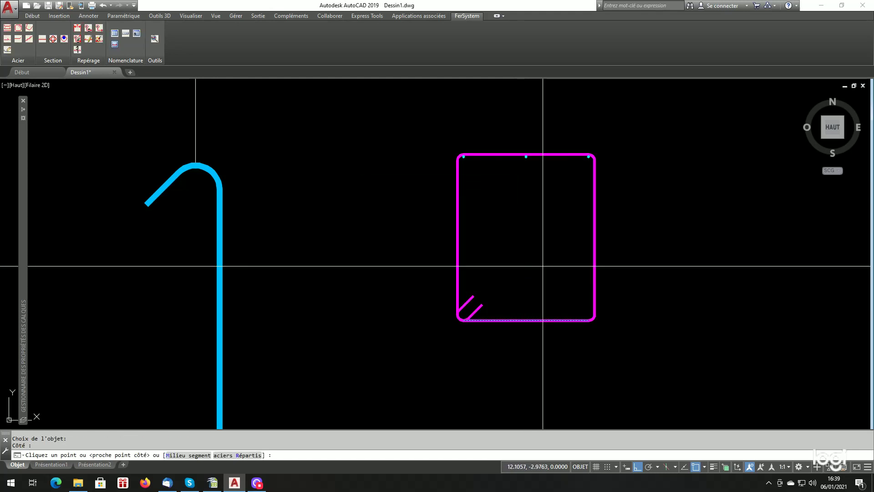
{"action": "type", "text": "3"}
{"action": "key", "text": "Return"}
Step: Examine how the section bars sit against the frame's upper and lower edges and in its corners
{"action": "scroll", "coordinate": [523, 257], "scroll_direction": "down", "scroll_amount": 2}
{"action": "scroll", "coordinate": [556, 326], "scroll_direction": "up", "scroll_amount": 10}
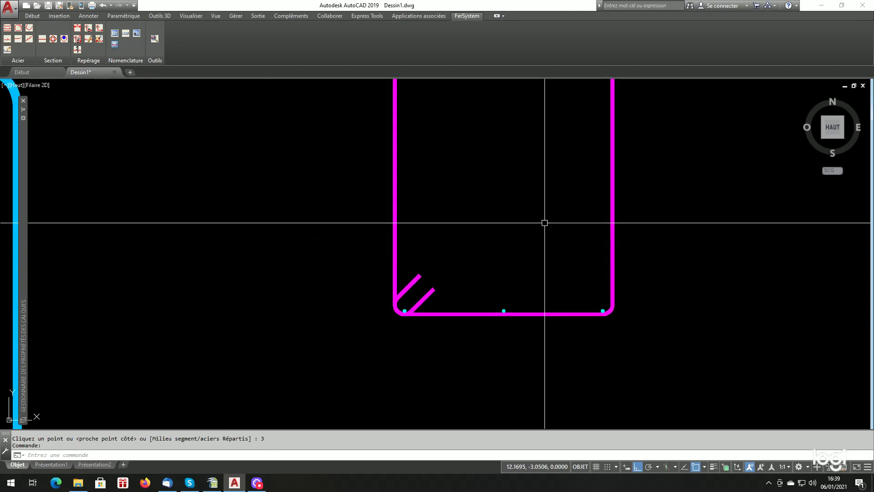
{"action": "scroll", "coordinate": [545, 222], "scroll_direction": "down", "scroll_amount": 2}
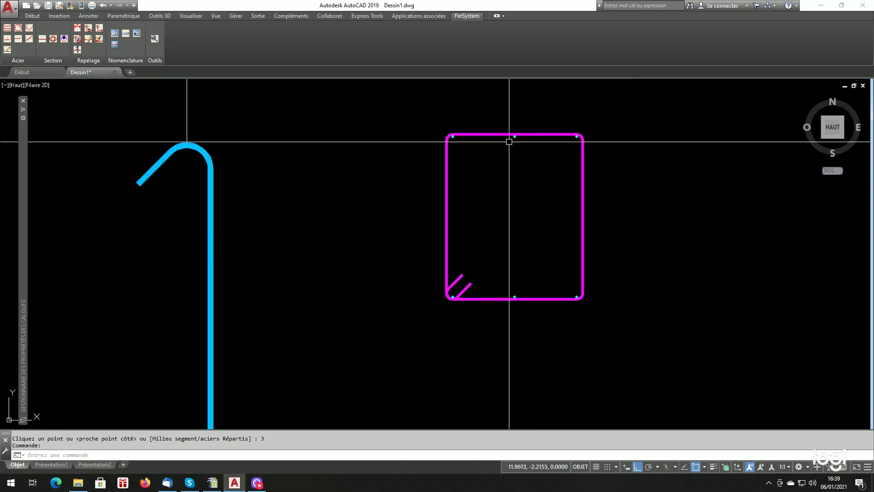
{"action": "scroll", "coordinate": [511, 298], "scroll_direction": "up", "scroll_amount": 4}
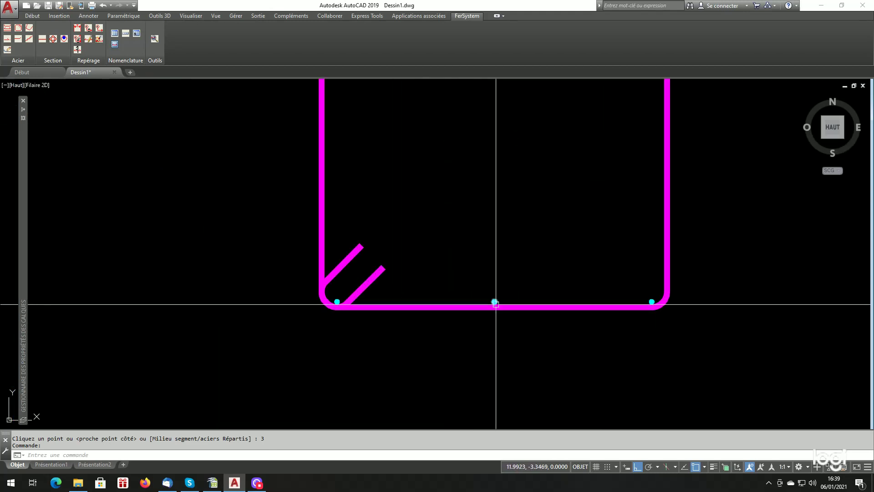
{"action": "scroll", "coordinate": [496, 304], "scroll_direction": "up", "scroll_amount": 4}
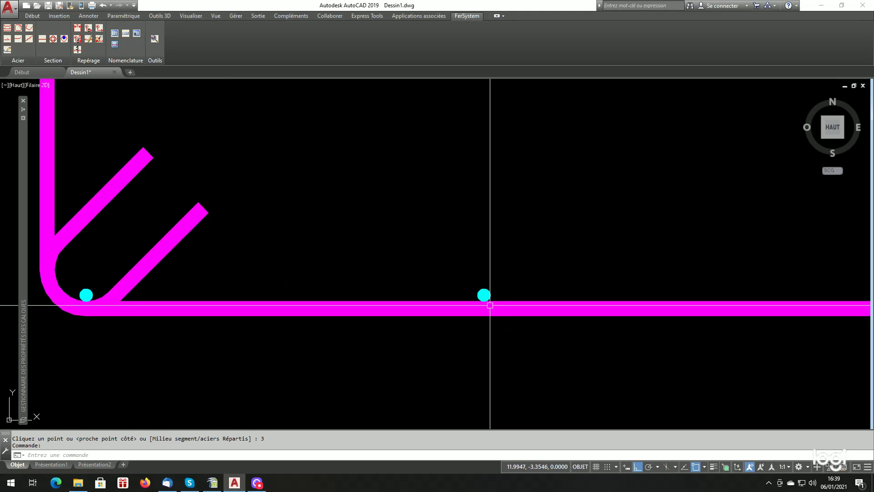
{"action": "scroll", "coordinate": [491, 305], "scroll_direction": "down", "scroll_amount": 4}
{"action": "scroll", "coordinate": [490, 304], "scroll_direction": "up", "scroll_amount": 7}
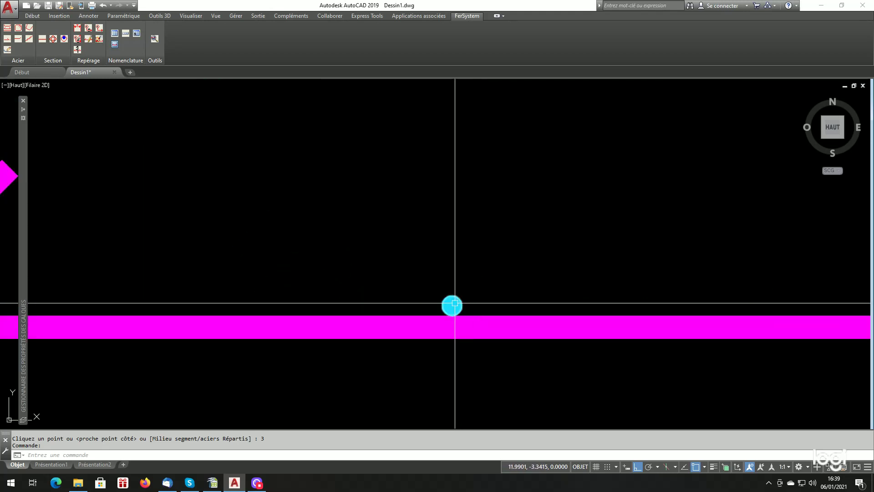
{"action": "scroll", "coordinate": [480, 324], "scroll_direction": "down", "scroll_amount": 10}
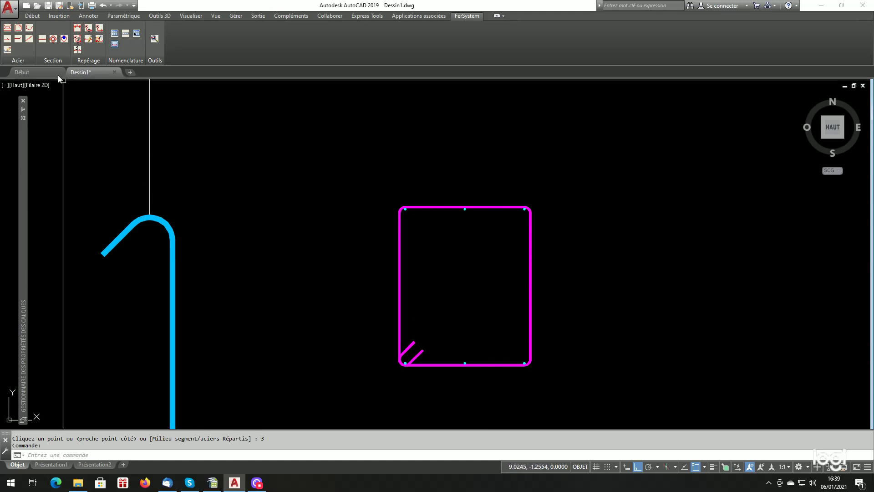
Step: Set up a standard double-anchored bar with 180° hooks, Cadre mandrel and HA8 steel
{"action": "left_click", "coordinate": [8, 28]}
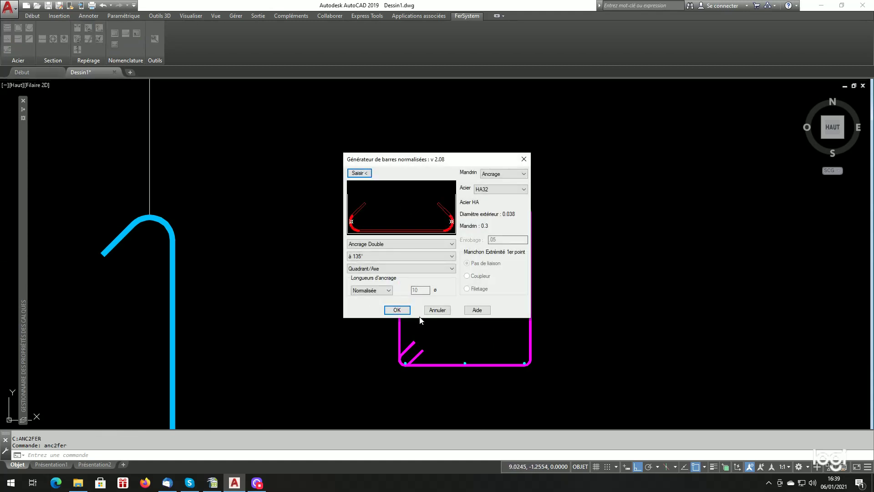
{"action": "left_click", "coordinate": [389, 258]}
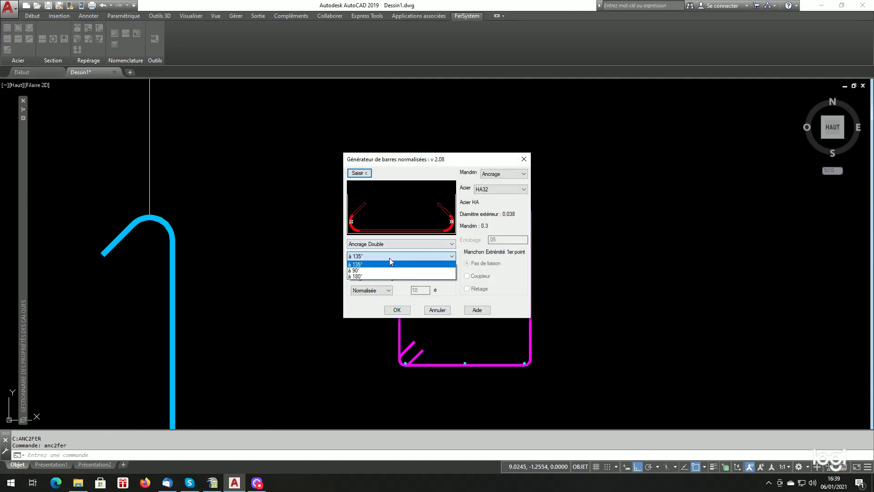
{"action": "left_click", "coordinate": [376, 276]}
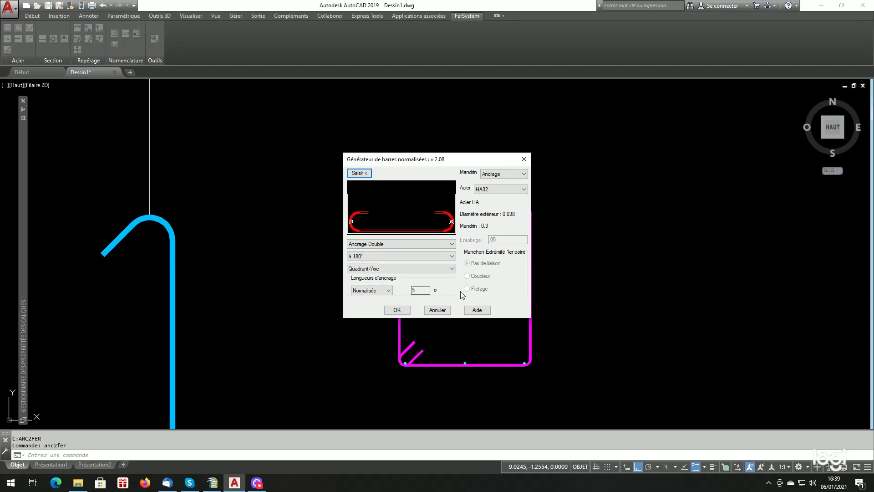
{"action": "left_click", "coordinate": [510, 174]}
{"action": "left_click", "coordinate": [501, 186]}
{"action": "left_click", "coordinate": [499, 191]}
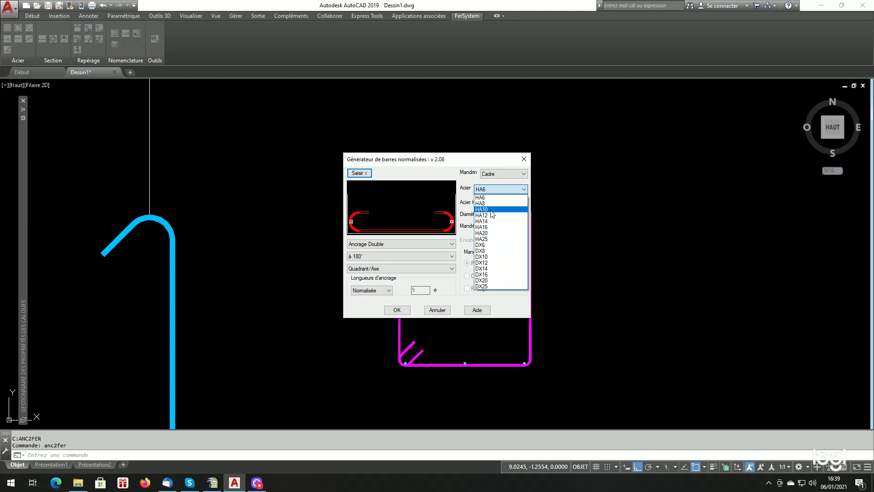
{"action": "left_click", "coordinate": [490, 203]}
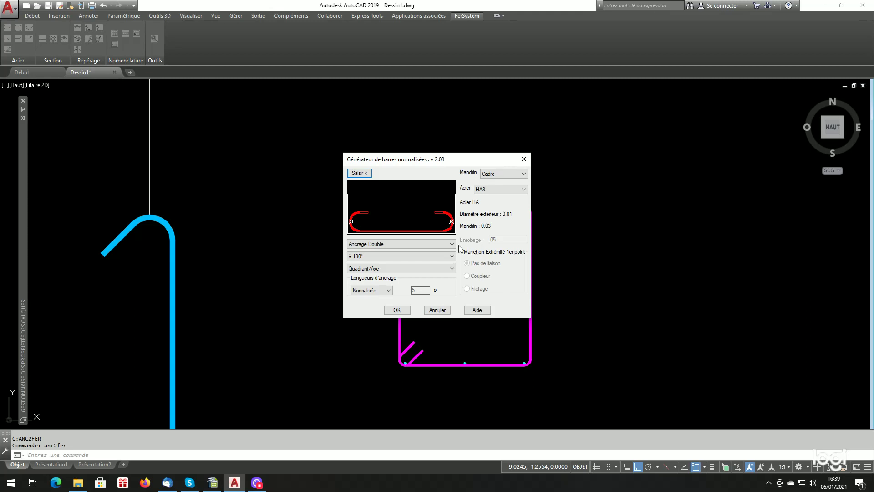
Step: Generate the vertical bar between the outer quadrants of the frame's upper and lower middle section bars, with hooks turned to the right
{"action": "left_click", "coordinate": [358, 173]}
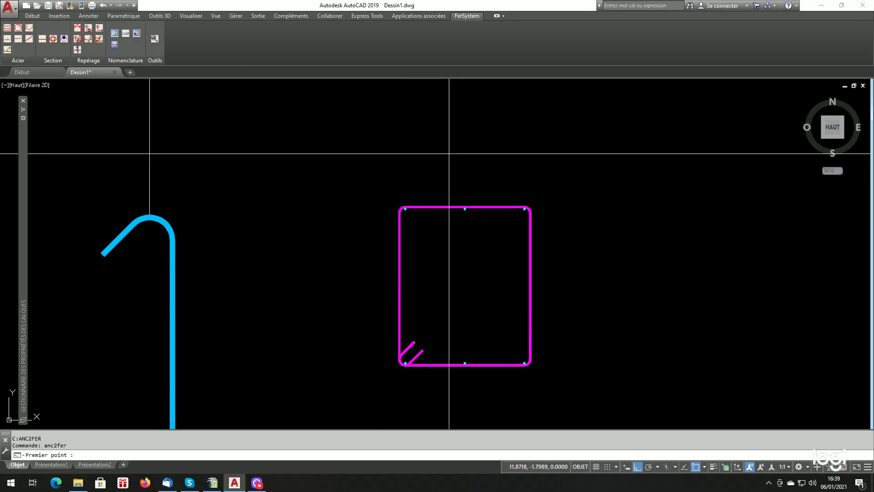
{"action": "right_click", "coordinate": [450, 154], "text": "shift"}
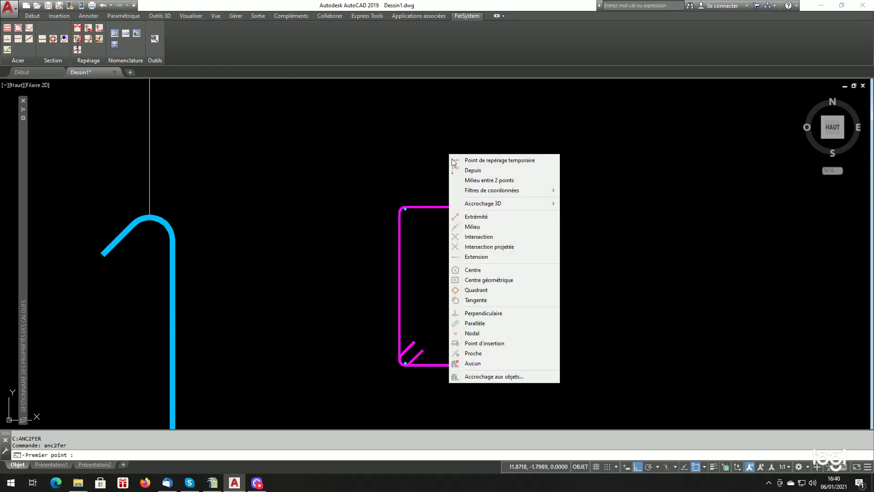
{"action": "left_click", "coordinate": [476, 290]}
{"action": "scroll", "coordinate": [462, 205], "scroll_direction": "up", "scroll_amount": 8}
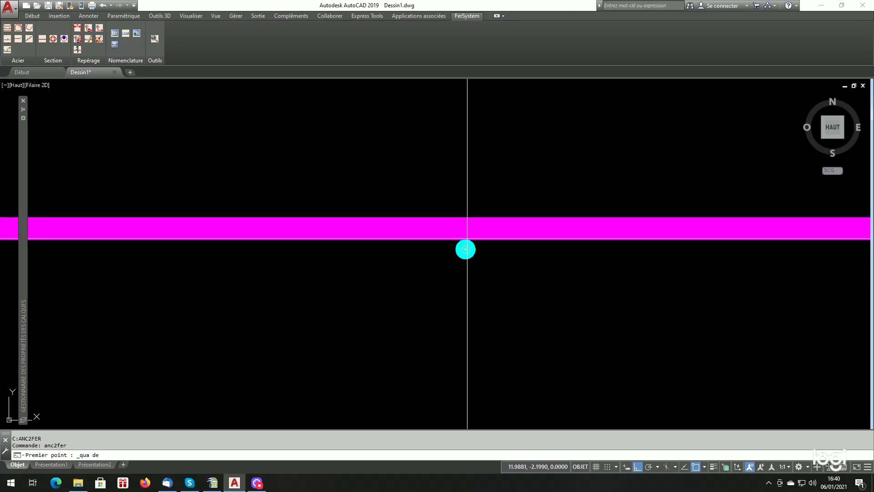
{"action": "left_click", "coordinate": [484, 182]}
{"action": "scroll", "coordinate": [484, 173], "scroll_direction": "down", "scroll_amount": 8}
{"action": "scroll", "coordinate": [494, 257], "scroll_direction": "up", "scroll_amount": 8}
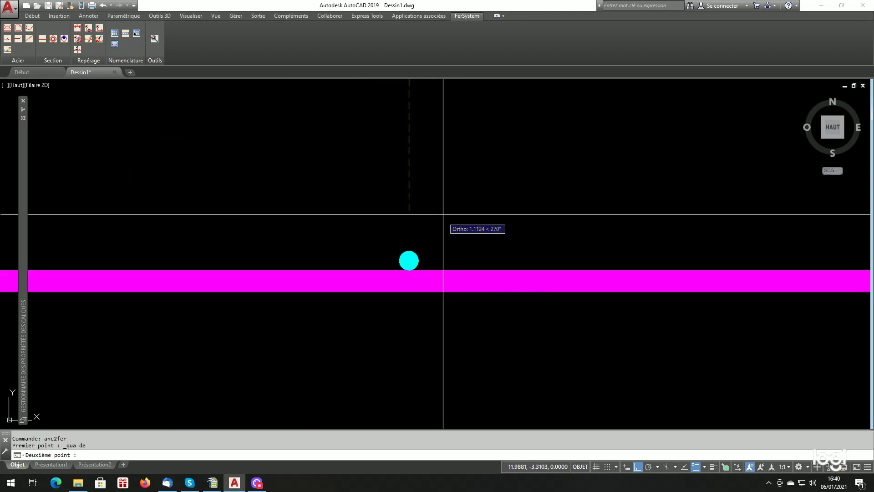
{"action": "right_click", "coordinate": [446, 209], "text": "shift"}
{"action": "left_click", "coordinate": [484, 345]}
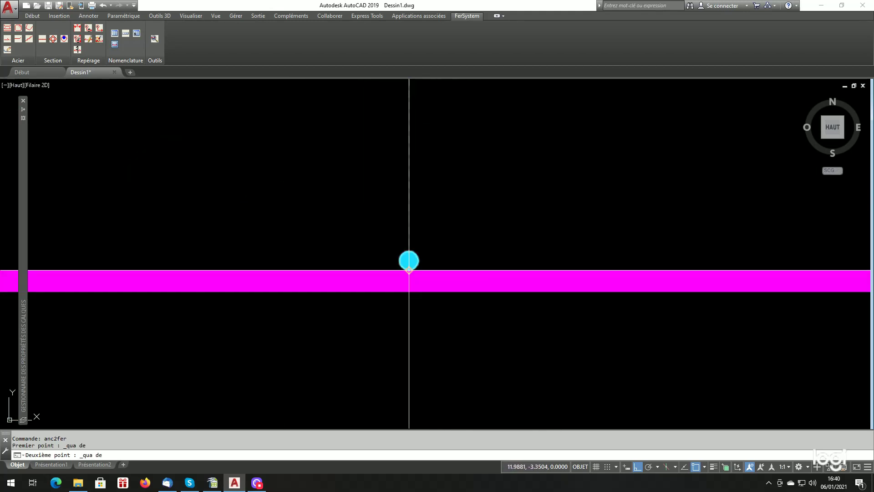
{"action": "left_click", "coordinate": [414, 273]}
{"action": "scroll", "coordinate": [419, 293], "scroll_direction": "down", "scroll_amount": 8}
{"action": "scroll", "coordinate": [430, 296], "scroll_direction": "up", "scroll_amount": 2}
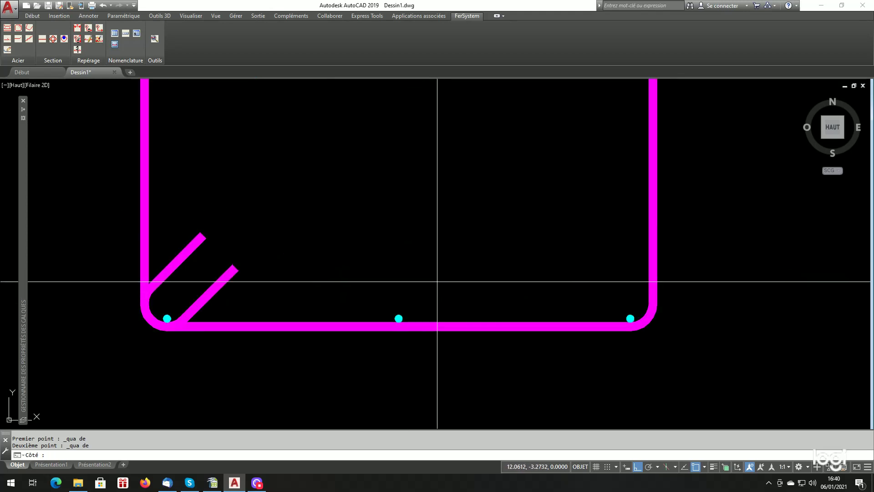
{"action": "left_click", "coordinate": [437, 281]}
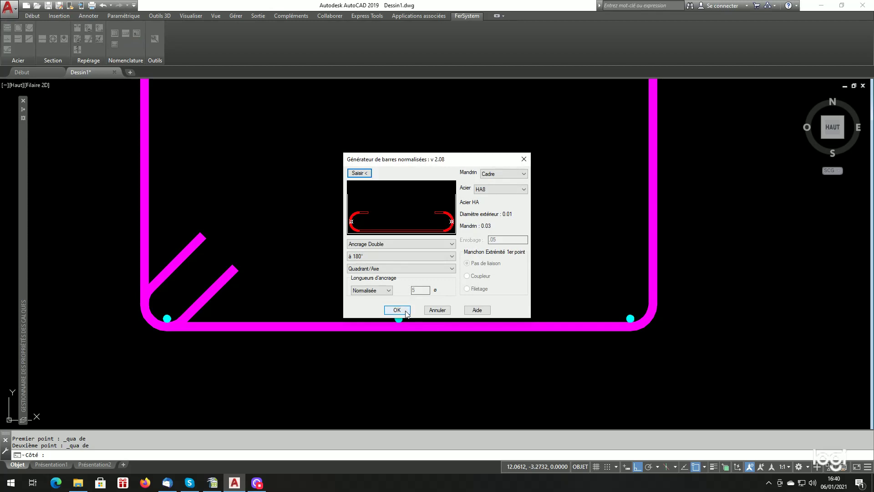
{"action": "left_click", "coordinate": [404, 310]}
Step: Examine how the vertical bar's 180° hooks wrap around the middle section bars at the frame's lower and upper edges
{"action": "scroll", "coordinate": [447, 334], "scroll_direction": "up", "scroll_amount": 5}
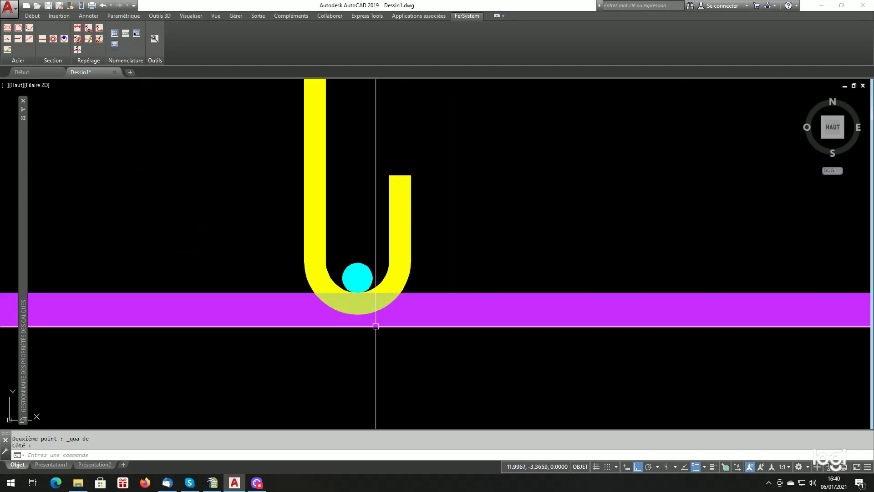
{"action": "scroll", "coordinate": [394, 281], "scroll_direction": "up", "scroll_amount": 2}
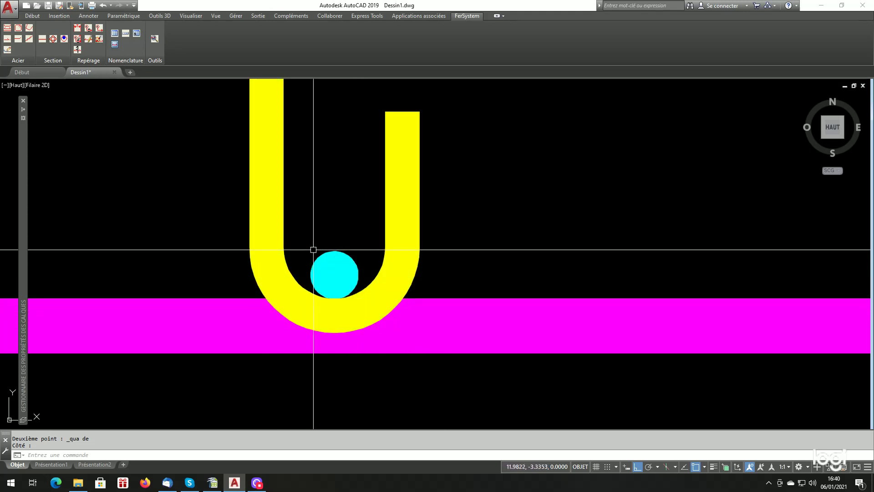
{"action": "scroll", "coordinate": [348, 278], "scroll_direction": "down", "scroll_amount": 6}
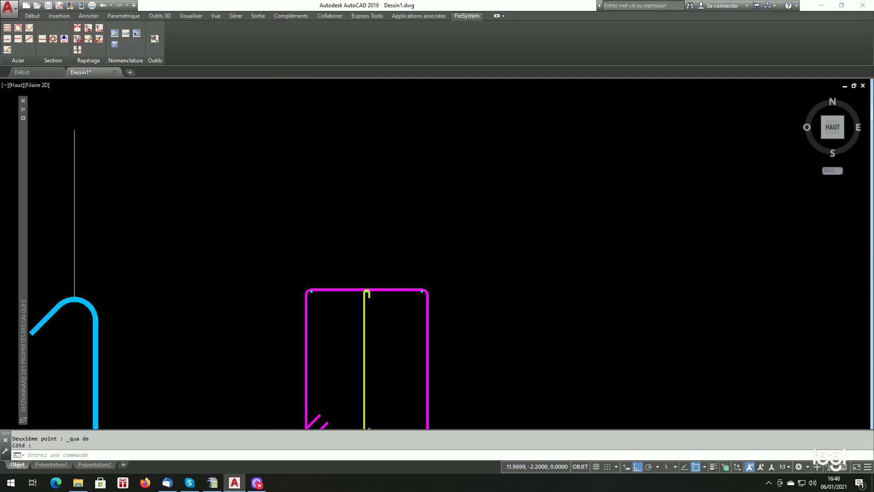
{"action": "scroll", "coordinate": [348, 272], "scroll_direction": "up", "scroll_amount": 4}
{"action": "scroll", "coordinate": [349, 273], "scroll_direction": "up", "scroll_amount": 6}
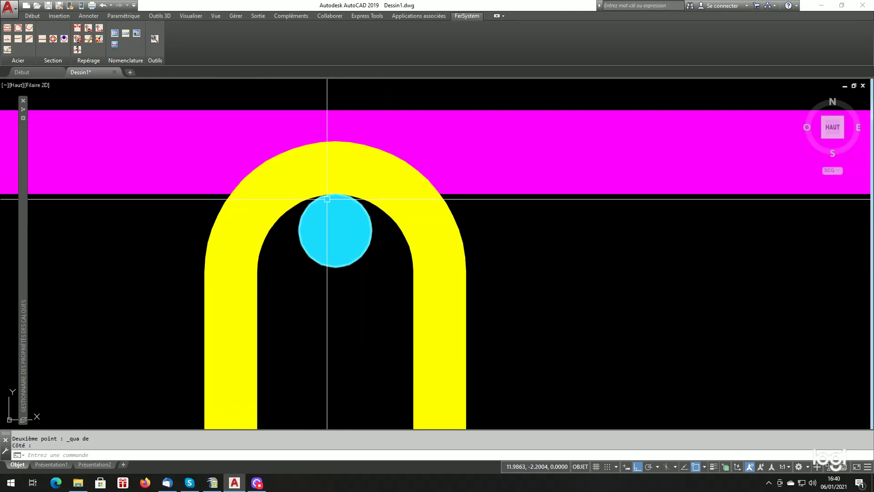
{"action": "scroll", "coordinate": [383, 178], "scroll_direction": "down", "scroll_amount": 10}
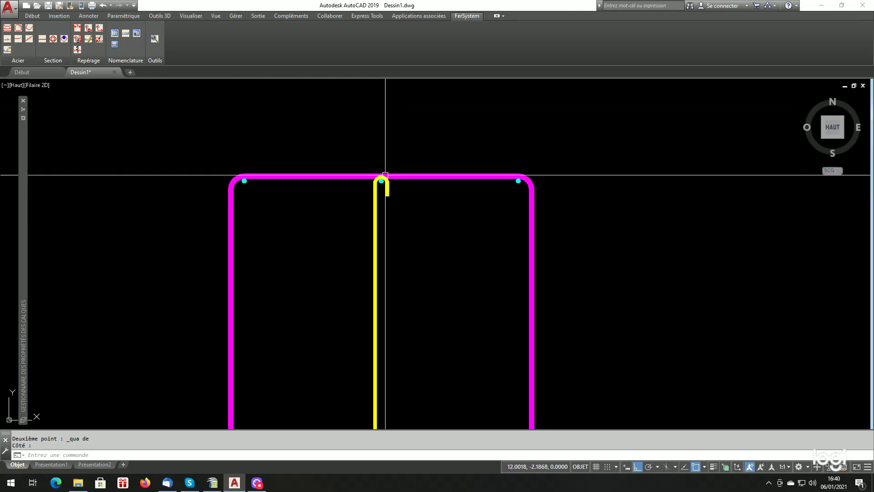
{"action": "scroll", "coordinate": [434, 191], "scroll_direction": "down", "scroll_amount": 4}
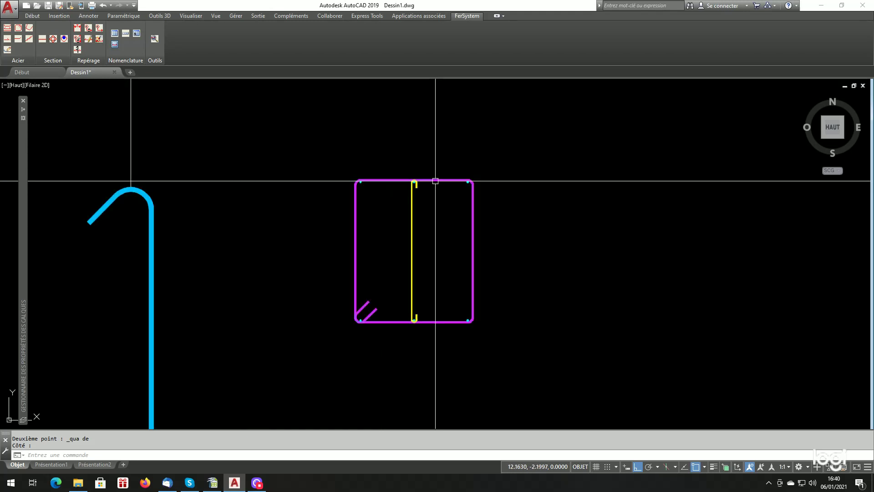
{"action": "scroll", "coordinate": [431, 190], "scroll_direction": "up", "scroll_amount": 2}
{"action": "scroll", "coordinate": [431, 187], "scroll_direction": "up", "scroll_amount": 2}
{"action": "scroll", "coordinate": [432, 179], "scroll_direction": "down", "scroll_amount": 2}
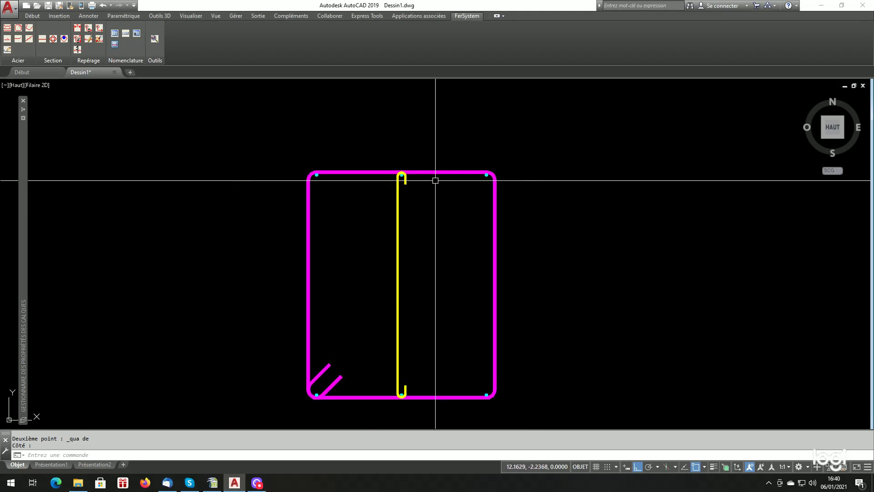
{"action": "scroll", "coordinate": [434, 203], "scroll_direction": "up", "scroll_amount": 2}
{"action": "scroll", "coordinate": [436, 214], "scroll_direction": "down", "scroll_amount": 4}
{"action": "scroll", "coordinate": [437, 234], "scroll_direction": "up", "scroll_amount": 2}
{"action": "scroll", "coordinate": [371, 260], "scroll_direction": "up", "scroll_amount": 2}
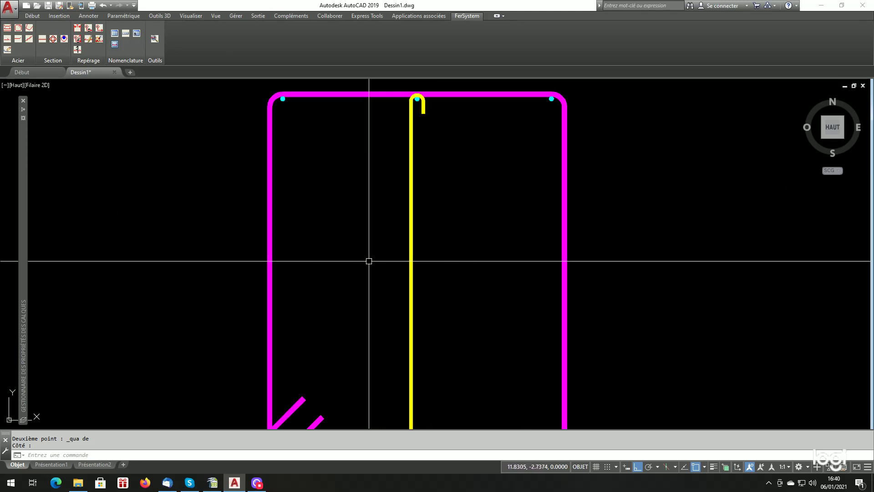
Step: Place a solid HA12 section bar at the midpoint of each vertical side of the frame, inside, using the sur Acier method
{"action": "left_click", "coordinate": [53, 39]}
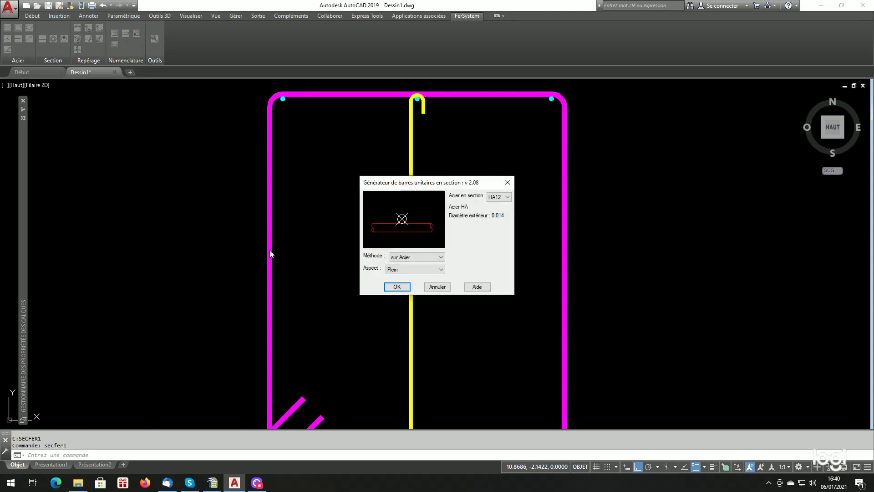
{"action": "left_click", "coordinate": [396, 285]}
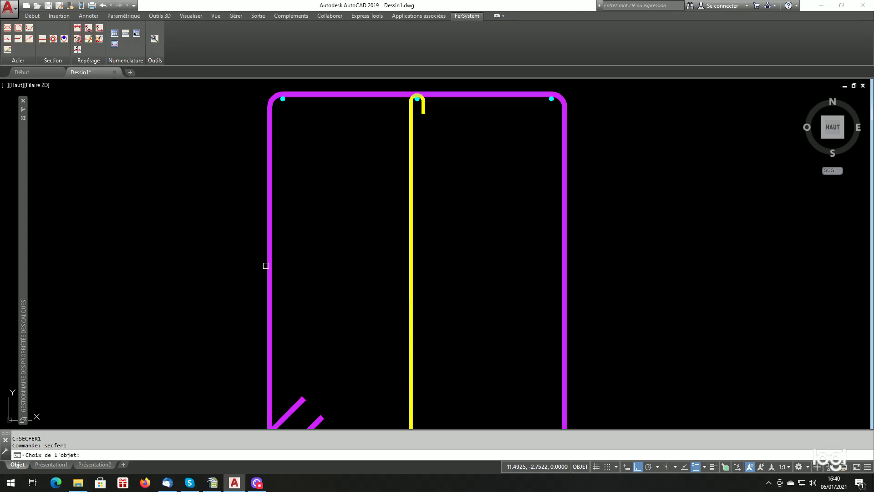
{"action": "left_click", "coordinate": [326, 282]}
{"action": "key", "text": "Return"}
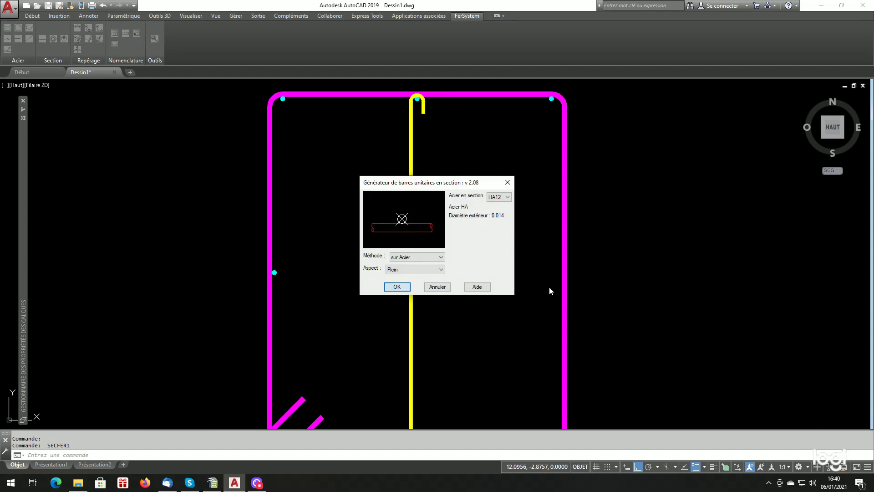
{"action": "key", "text": "Return"}
{"action": "left_click", "coordinate": [563, 284]}
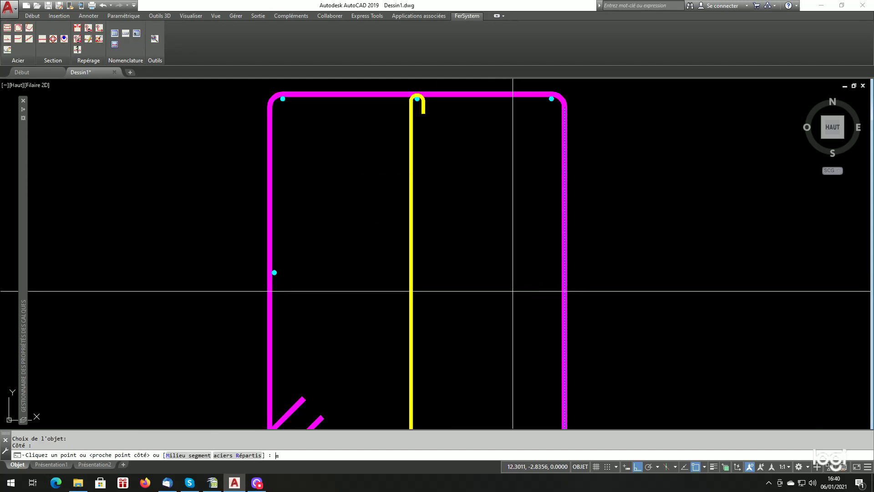
{"action": "type", "text": "m"}
{"action": "key", "text": "Return"}
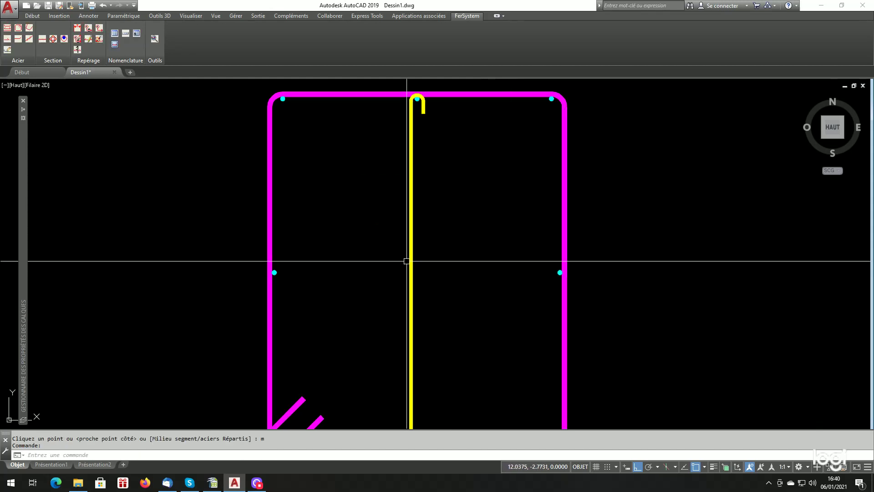
Step: Set up another double-anchored bar with 135° hooks and HA6 steel
{"action": "left_click", "coordinate": [7, 30]}
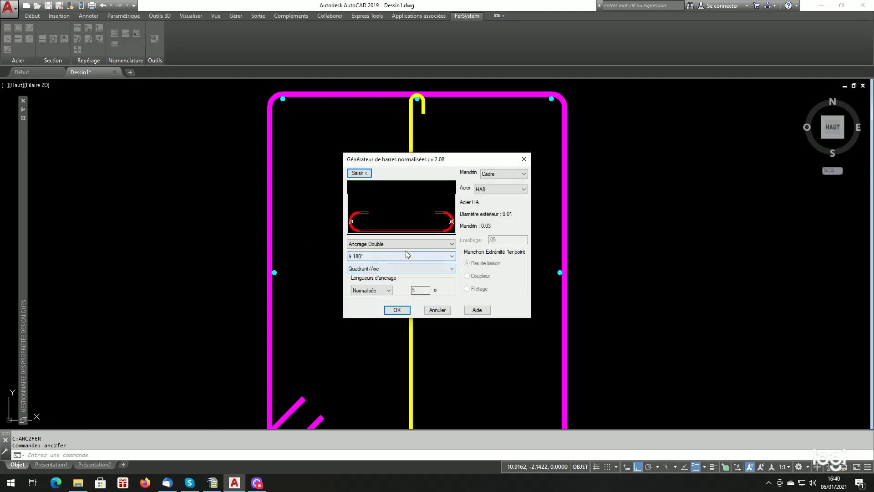
{"action": "left_click", "coordinate": [380, 256]}
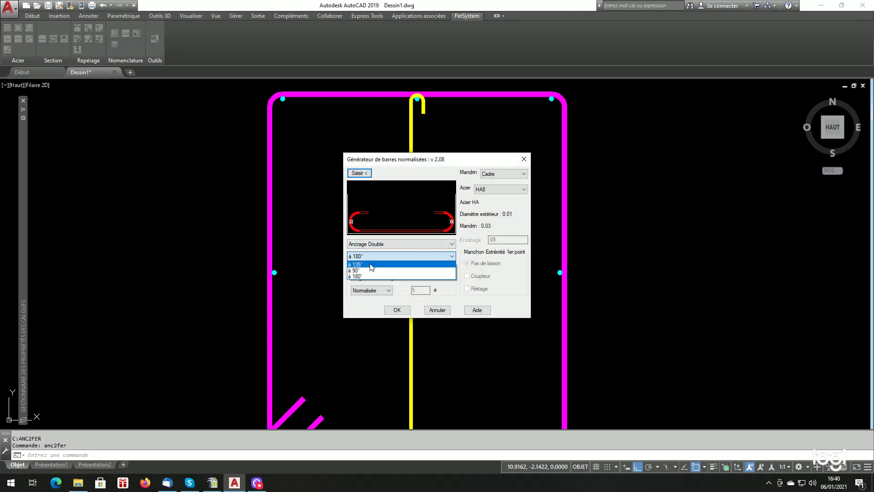
{"action": "left_click", "coordinate": [371, 265]}
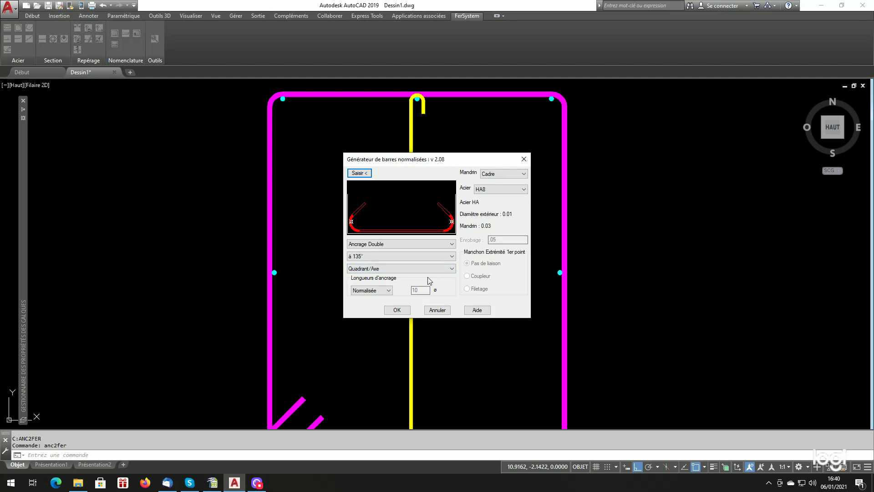
{"action": "left_click", "coordinate": [501, 193]}
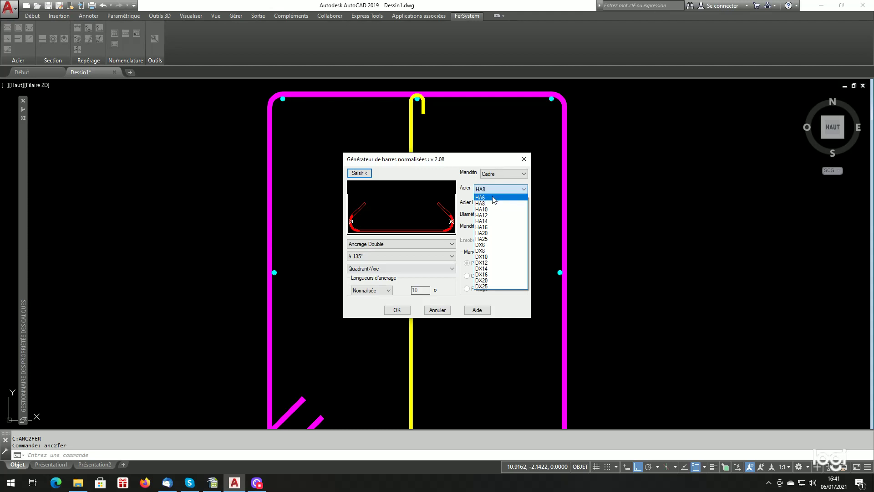
{"action": "left_click", "coordinate": [495, 198]}
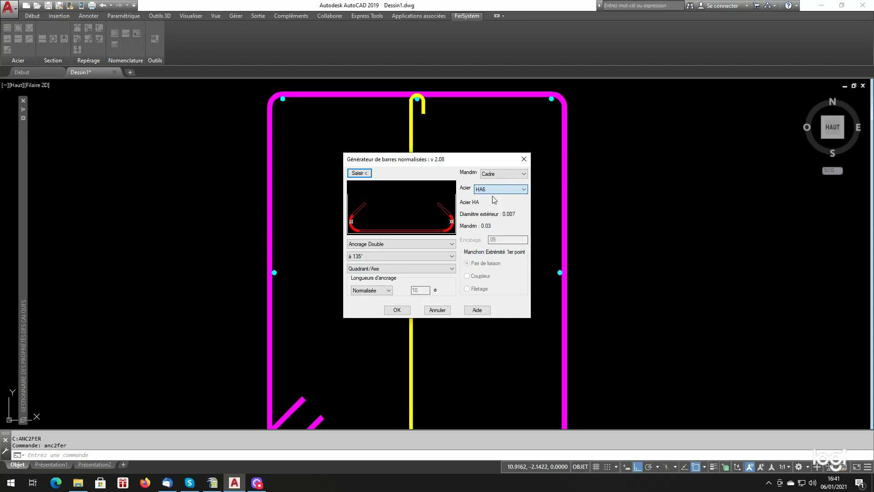
Step: Set the horizontal bar's end points at the outer quadrants of the section bars midway up the frame's left and right sides
{"action": "left_click", "coordinate": [360, 175]}
{"action": "right_click", "coordinate": [353, 178], "text": "shift"}
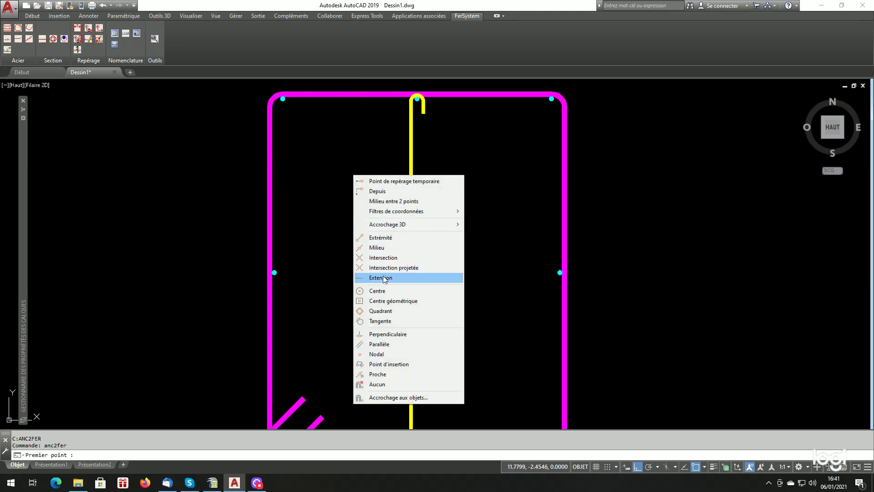
{"action": "left_click", "coordinate": [382, 311]}
{"action": "scroll", "coordinate": [263, 273], "scroll_direction": "up", "scroll_amount": 5}
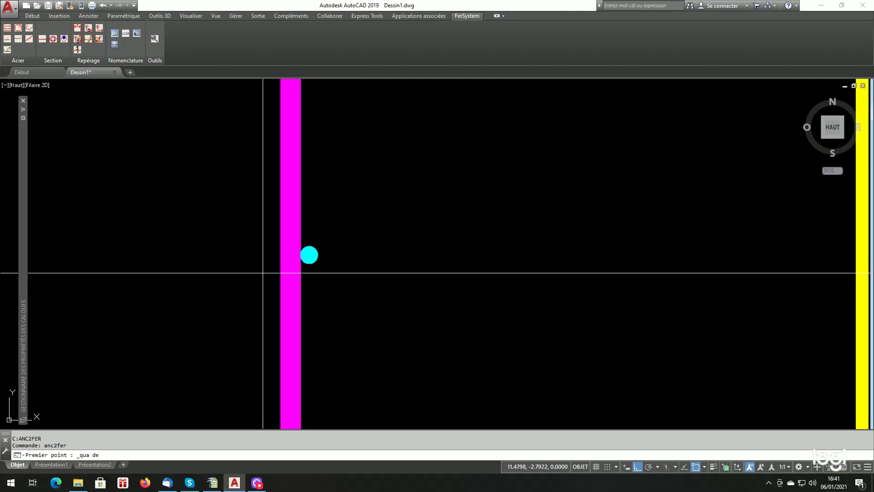
{"action": "left_click", "coordinate": [310, 257]}
{"action": "scroll", "coordinate": [357, 283], "scroll_direction": "down", "scroll_amount": 5}
{"action": "scroll", "coordinate": [427, 273], "scroll_direction": "up", "scroll_amount": 5}
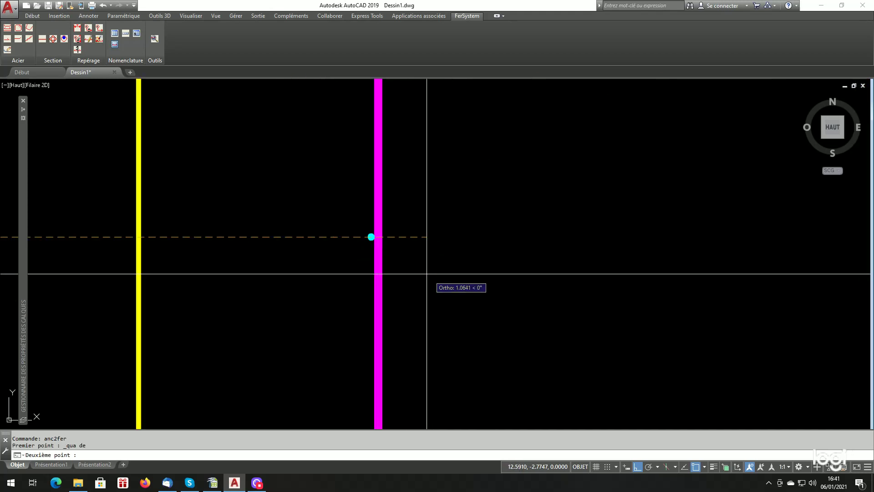
{"action": "scroll", "coordinate": [364, 244], "scroll_direction": "up", "scroll_amount": 4}
{"action": "type", "text": "qu"}
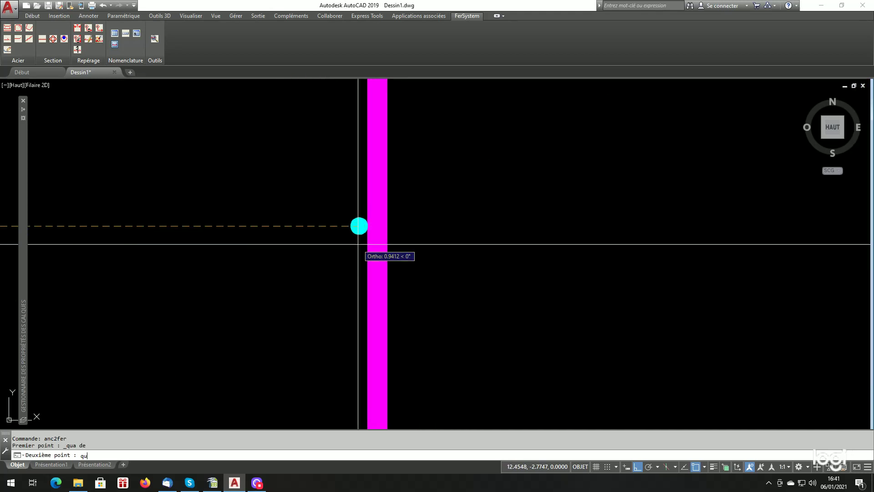
{"action": "type", "text": "a"}
{"action": "key", "text": "Return"}
{"action": "left_click", "coordinate": [359, 227]}
Step: Choose the lower side for the hooks and generate the horizontal HA6 bar with its 135° anchorages
{"action": "scroll", "coordinate": [367, 242], "scroll_direction": "down", "scroll_amount": 5}
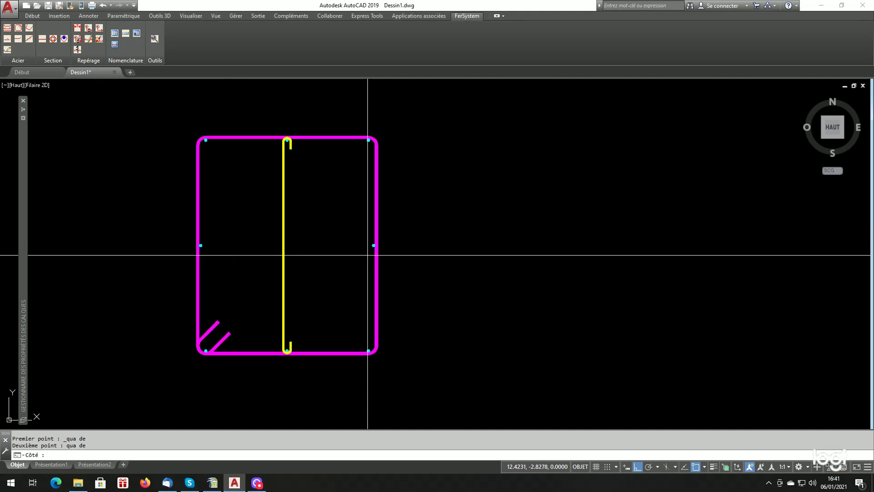
{"action": "scroll", "coordinate": [367, 255], "scroll_direction": "up", "scroll_amount": 3}
{"action": "left_click", "coordinate": [351, 259]}
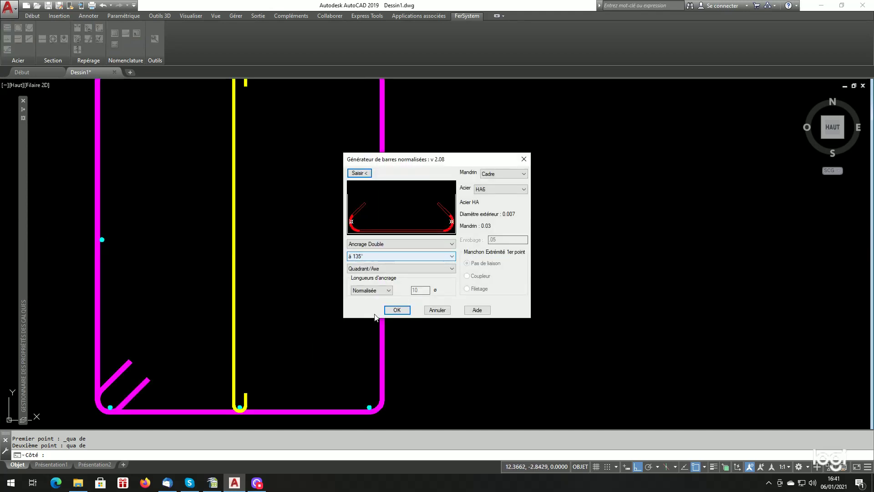
{"action": "left_click", "coordinate": [397, 310]}
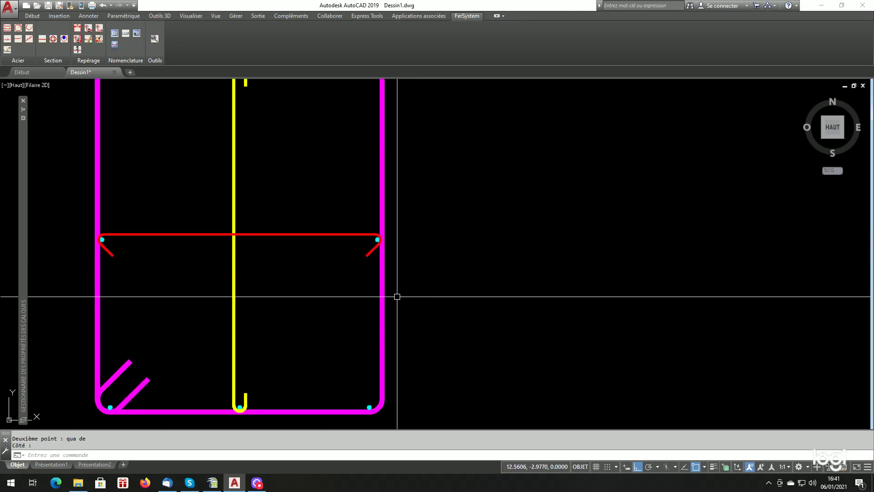
Step: Examine how the horizontal bar's 135° hook wraps around the section bar on the frame's left side
{"action": "scroll", "coordinate": [94, 238], "scroll_direction": "up", "scroll_amount": 10}
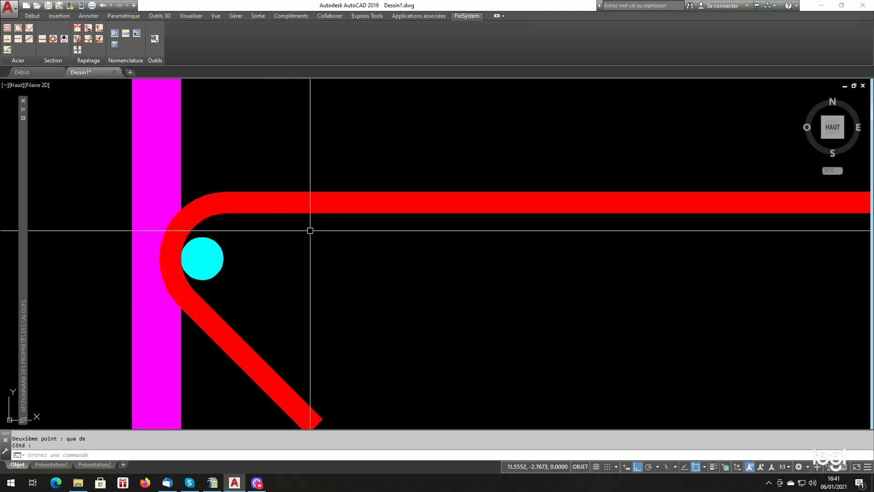
{"action": "scroll", "coordinate": [203, 279], "scroll_direction": "up", "scroll_amount": 4}
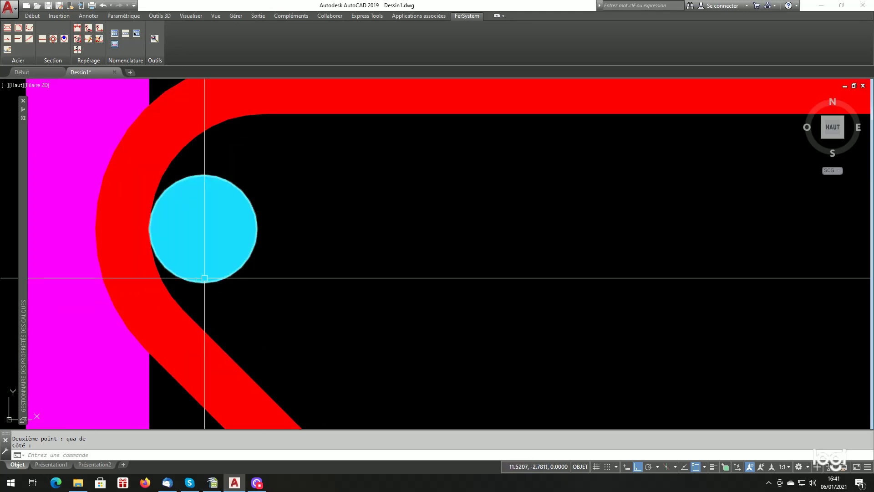
{"action": "scroll", "coordinate": [245, 282], "scroll_direction": "down", "scroll_amount": 6}
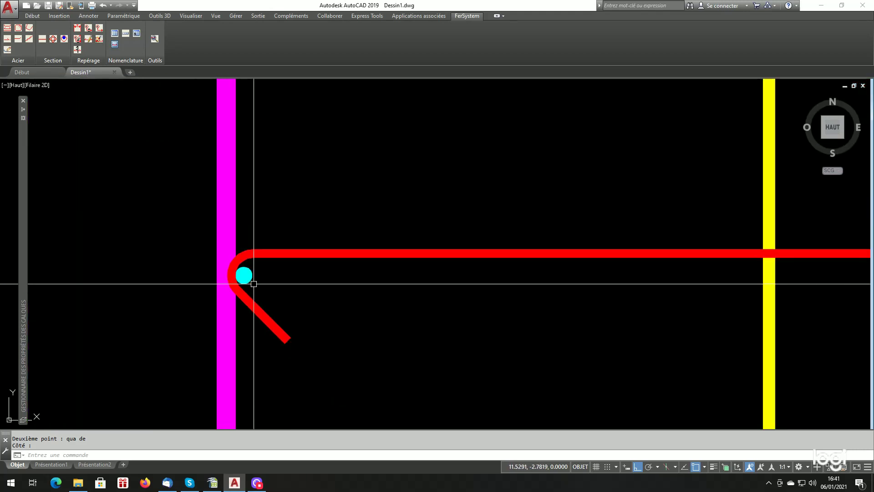
{"action": "scroll", "coordinate": [254, 284], "scroll_direction": "up", "scroll_amount": 4}
{"action": "scroll", "coordinate": [185, 280], "scroll_direction": "down", "scroll_amount": 2}
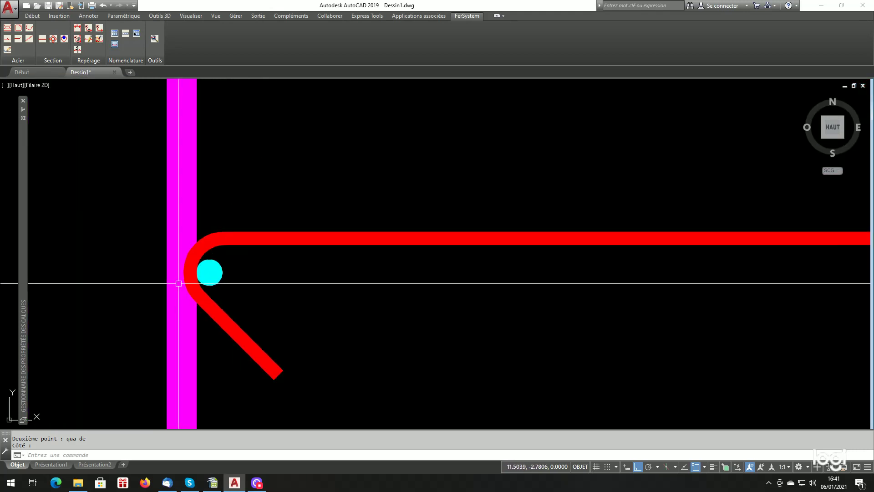
{"action": "scroll", "coordinate": [179, 283], "scroll_direction": "down", "scroll_amount": 8}
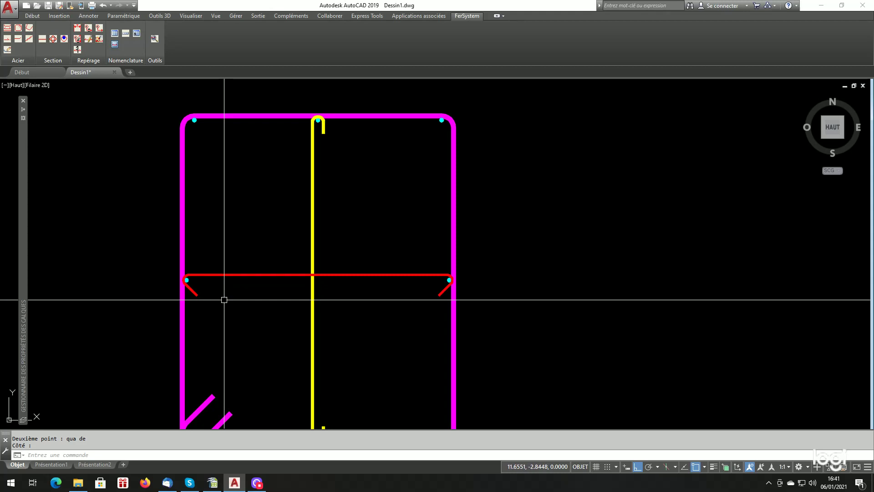
Step: Look over the column section and the existing hooked and straight reinforcement bars in the drawing
{"action": "scroll", "coordinate": [224, 299], "scroll_direction": "down", "scroll_amount": 3}
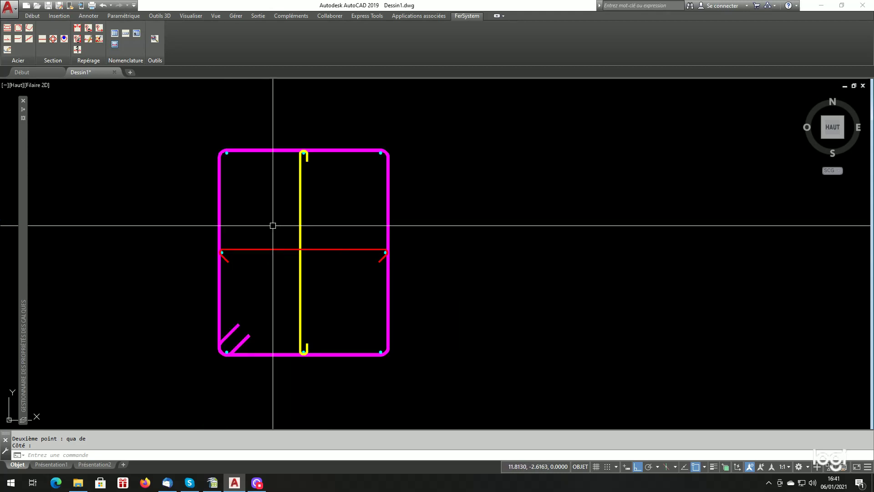
{"action": "scroll", "coordinate": [351, 255], "scroll_direction": "down", "scroll_amount": 4}
{"action": "scroll", "coordinate": [294, 244], "scroll_direction": "down", "scroll_amount": 2}
{"action": "scroll", "coordinate": [295, 244], "scroll_direction": "up", "scroll_amount": 3}
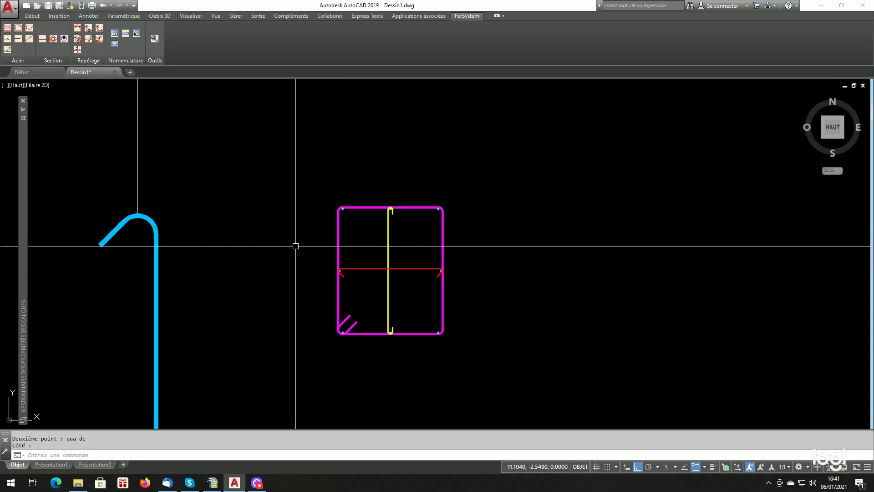
{"action": "scroll", "coordinate": [369, 269], "scroll_direction": "down", "scroll_amount": 4}
{"action": "scroll", "coordinate": [343, 269], "scroll_direction": "down", "scroll_amount": 2}
{"action": "scroll", "coordinate": [248, 270], "scroll_direction": "up", "scroll_amount": 2}
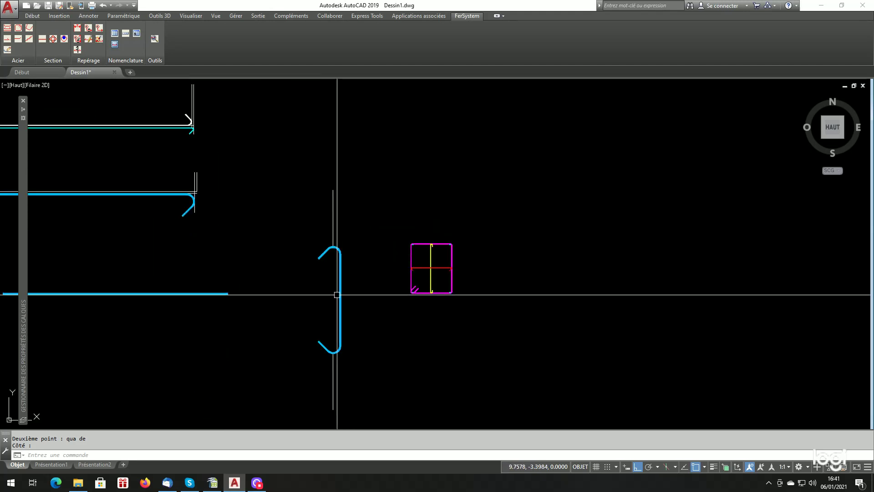
{"action": "scroll", "coordinate": [335, 293], "scroll_direction": "down", "scroll_amount": 1}
{"action": "scroll", "coordinate": [289, 293], "scroll_direction": "up", "scroll_amount": 1}
{"action": "scroll", "coordinate": [263, 280], "scroll_direction": "down", "scroll_amount": 2}
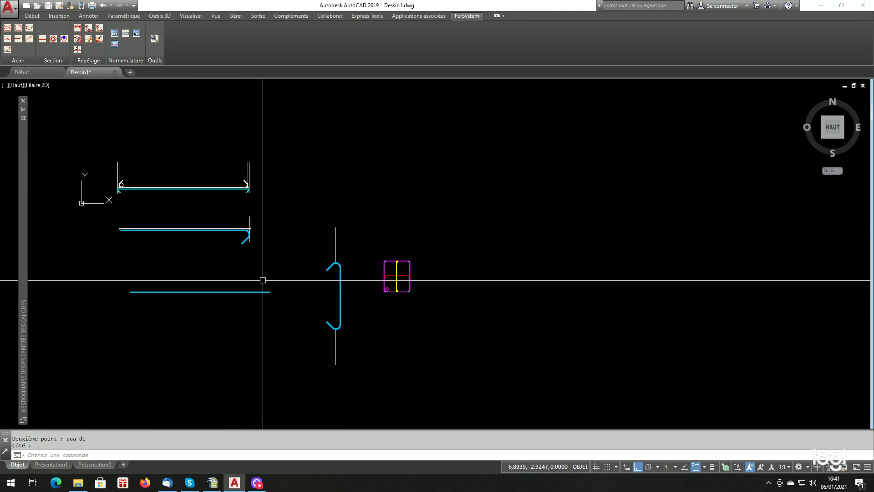
{"action": "scroll", "coordinate": [189, 219], "scroll_direction": "up", "scroll_amount": 2}
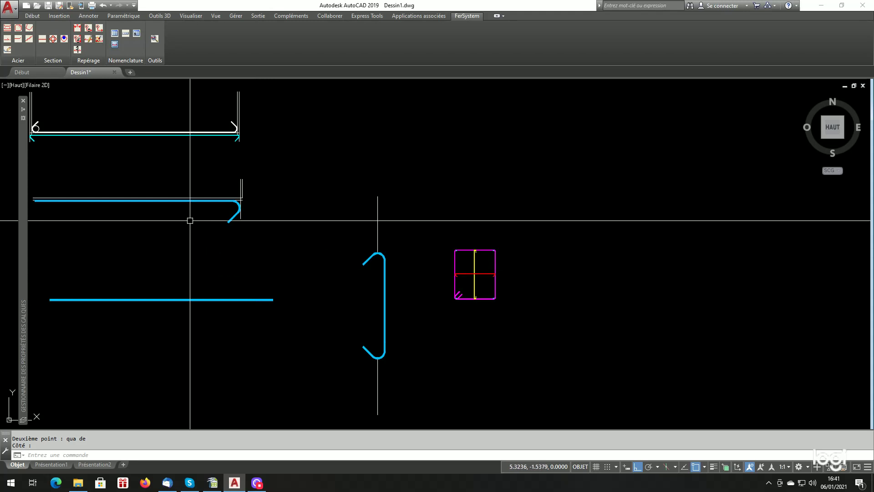
Step: Start the standardised bar generator and set the bar type to Barre droite
{"action": "left_click", "coordinate": [8, 27]}
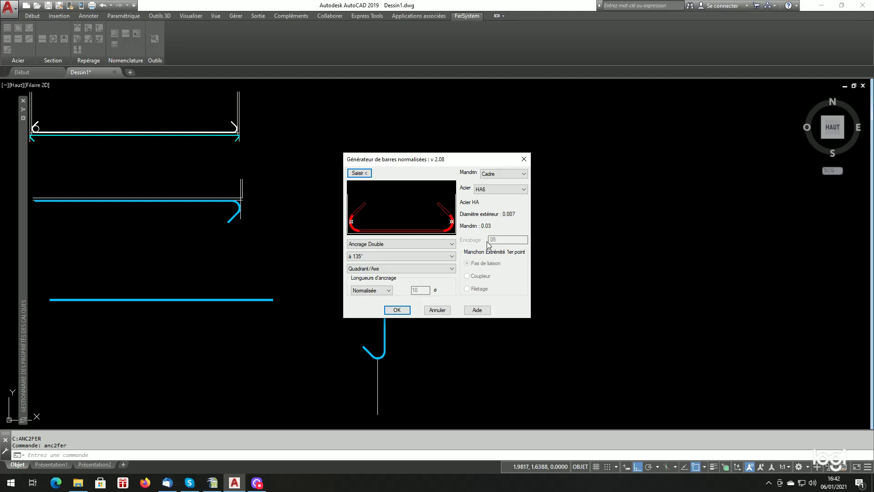
{"action": "left_click", "coordinate": [391, 244]}
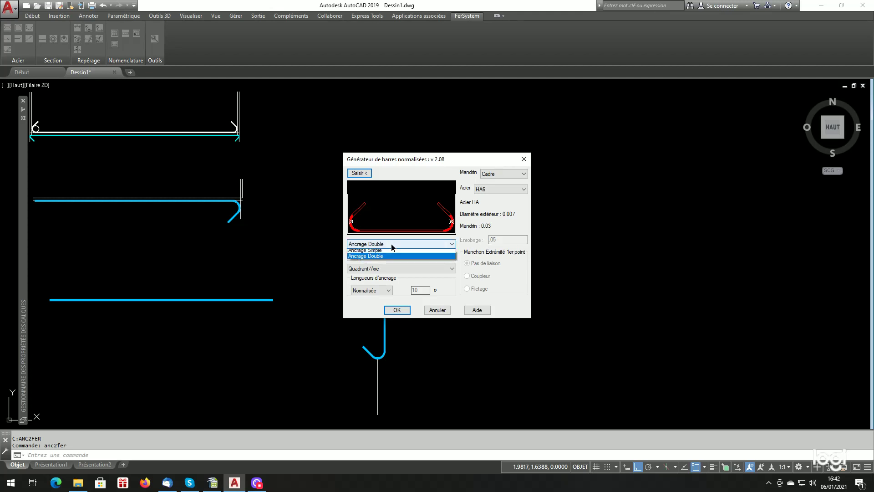
{"action": "left_click", "coordinate": [377, 250]}
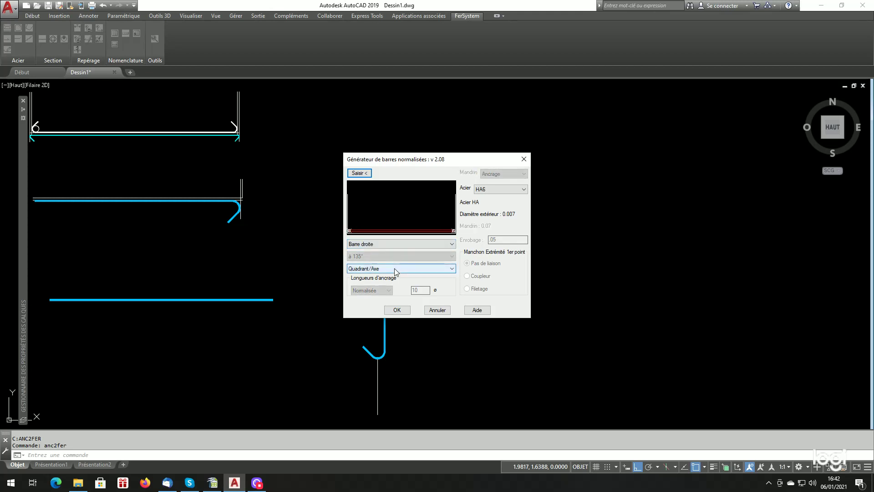
Step: Try the steel sizes HA8, HA10 and HA12 for the straight bar
{"action": "left_click", "coordinate": [496, 189]}
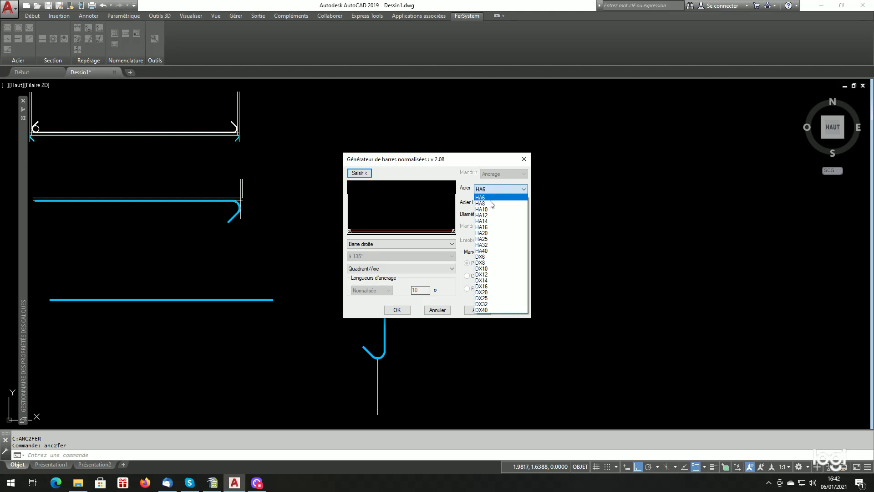
{"action": "left_click", "coordinate": [491, 203]}
{"action": "left_click", "coordinate": [495, 190]}
{"action": "left_click", "coordinate": [491, 209]}
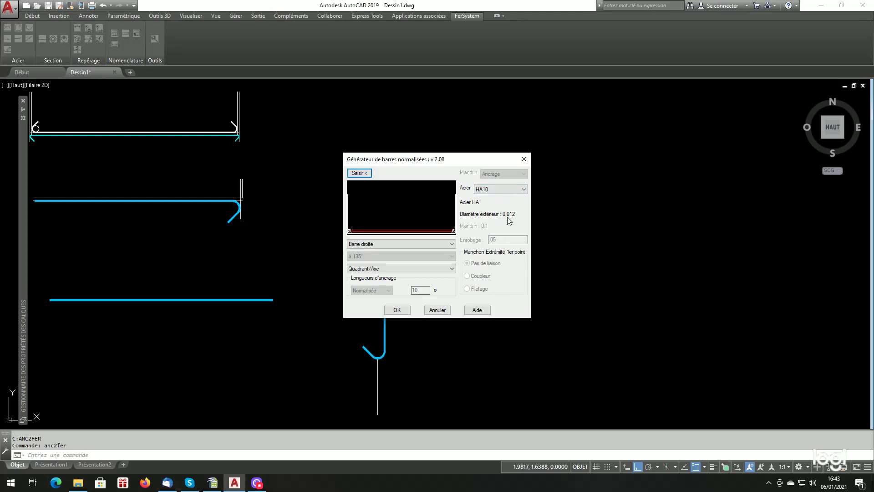
{"action": "left_click", "coordinate": [501, 188]}
{"action": "left_click", "coordinate": [492, 218]}
Step: Set the steel to HA40 with a Coupleur at the first point, and place the horizontal bar to the right of the column section
{"action": "left_click", "coordinate": [500, 188]}
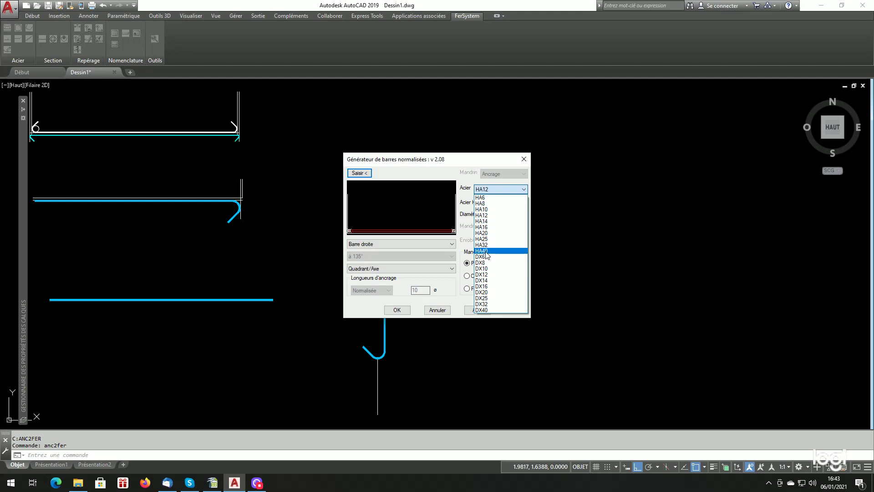
{"action": "left_click", "coordinate": [487, 254]}
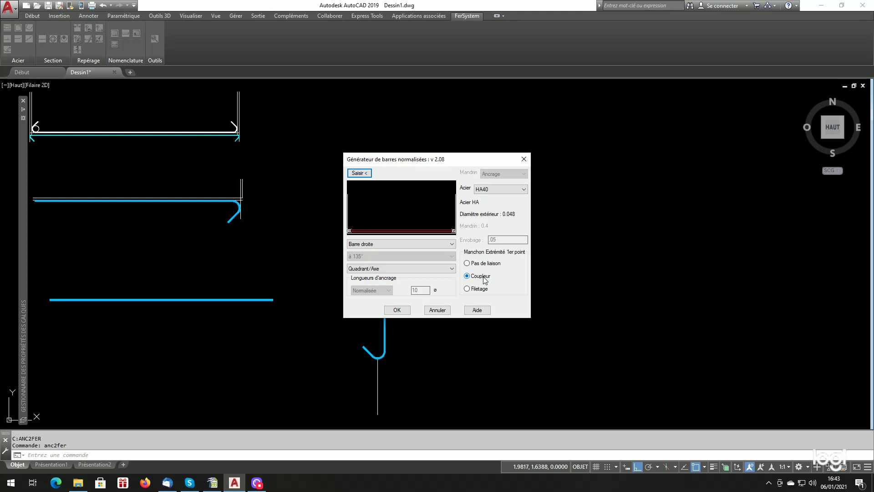
{"action": "left_click", "coordinate": [357, 175]}
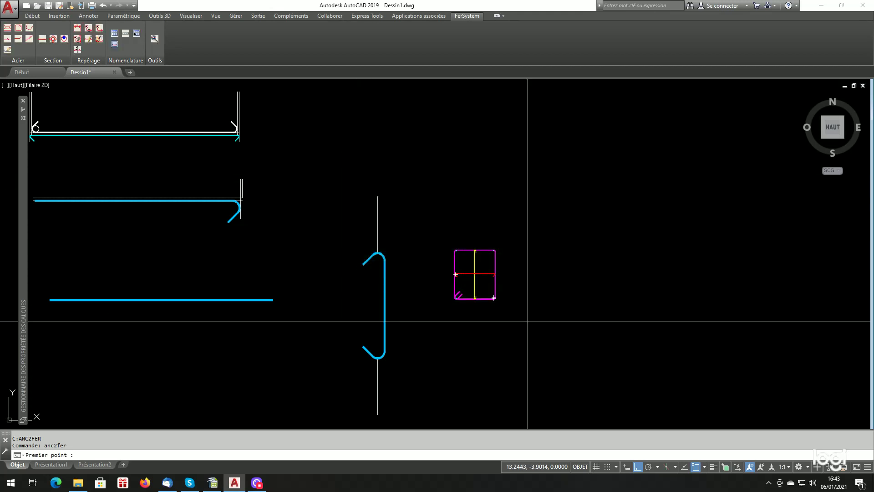
{"action": "left_click", "coordinate": [541, 321]}
{"action": "left_click", "coordinate": [704, 347]}
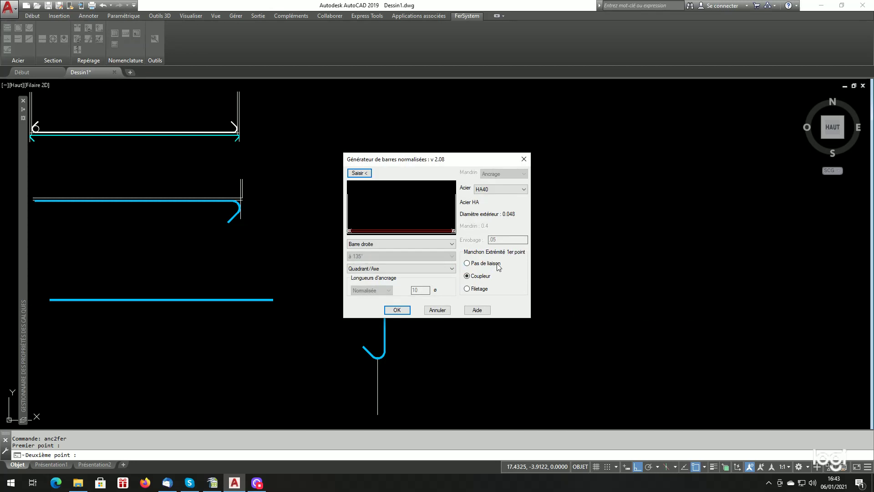
{"action": "left_click", "coordinate": [397, 310]}
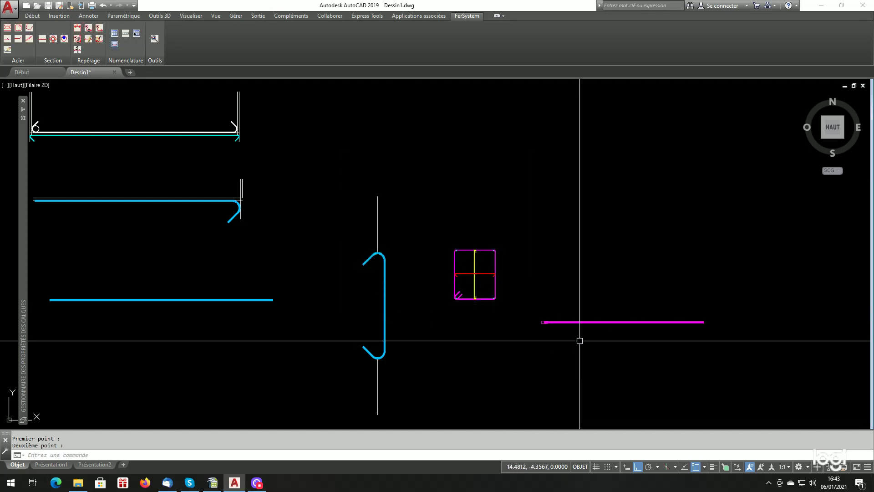
Step: Examine the coupler at the new bar's start and check whether the bar and coupler select together
{"action": "scroll", "coordinate": [558, 326], "scroll_direction": "up", "scroll_amount": 4}
{"action": "scroll", "coordinate": [558, 326], "scroll_direction": "up", "scroll_amount": 3}
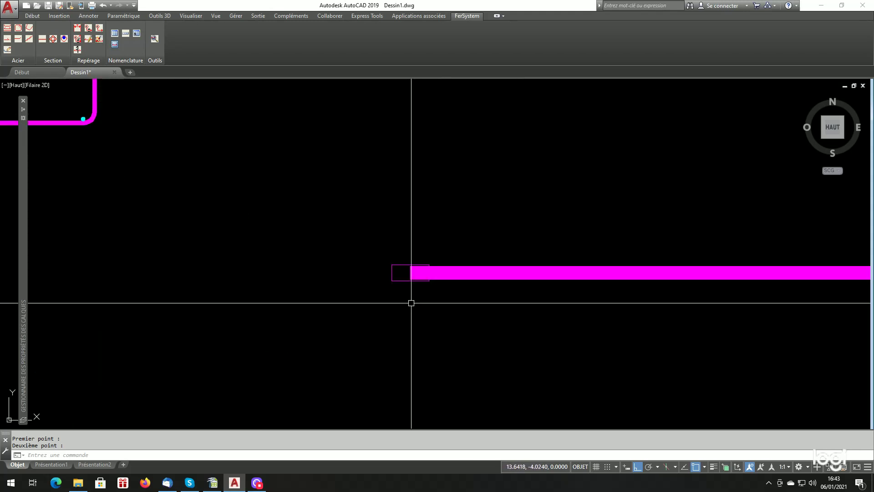
{"action": "scroll", "coordinate": [409, 303], "scroll_direction": "down", "scroll_amount": 3}
{"action": "scroll", "coordinate": [469, 312], "scroll_direction": "down", "scroll_amount": 2}
{"action": "scroll", "coordinate": [464, 312], "scroll_direction": "up", "scroll_amount": 4}
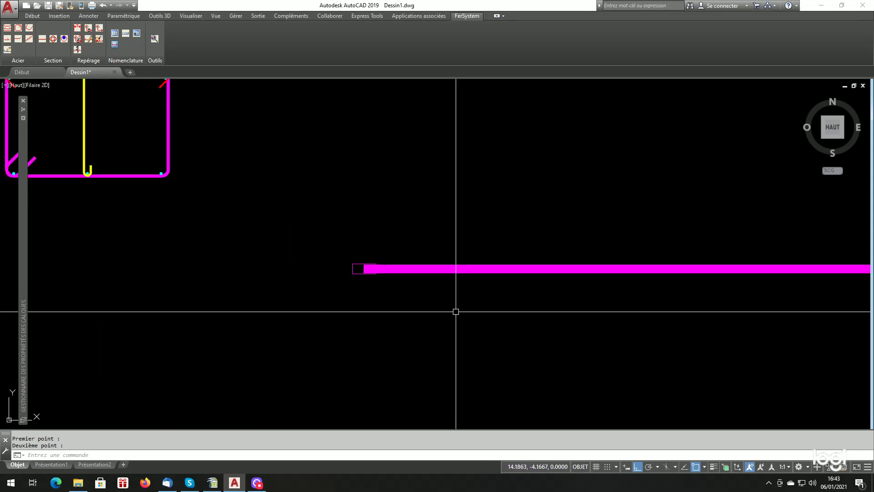
{"action": "scroll", "coordinate": [454, 311], "scroll_direction": "down", "scroll_amount": 2}
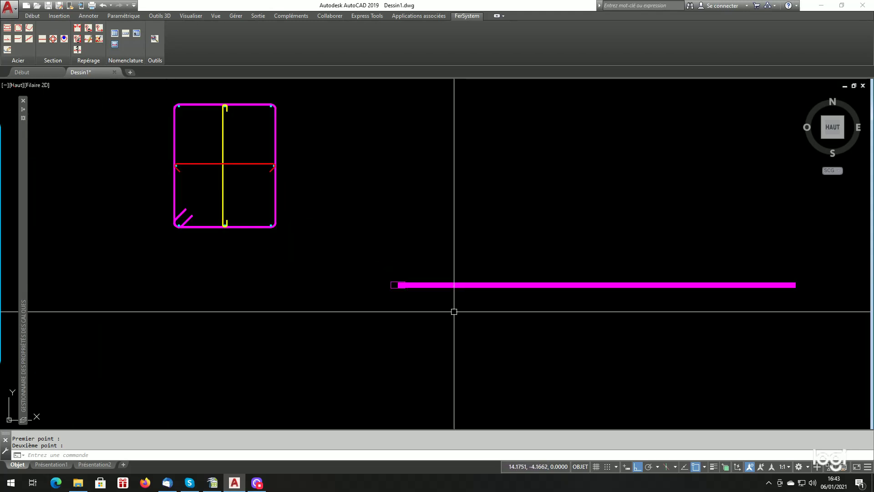
{"action": "left_click", "coordinate": [437, 284]}
{"action": "key", "text": "Escape"}
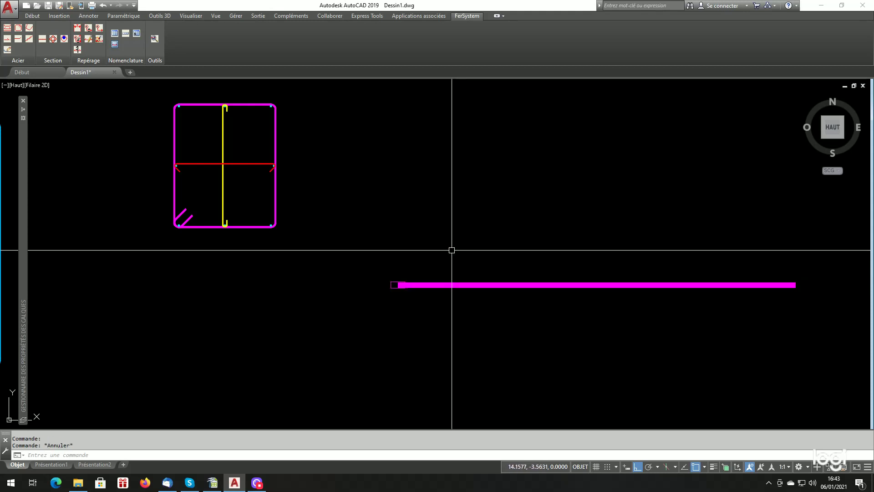
{"action": "scroll", "coordinate": [389, 276], "scroll_direction": "up", "scroll_amount": 4}
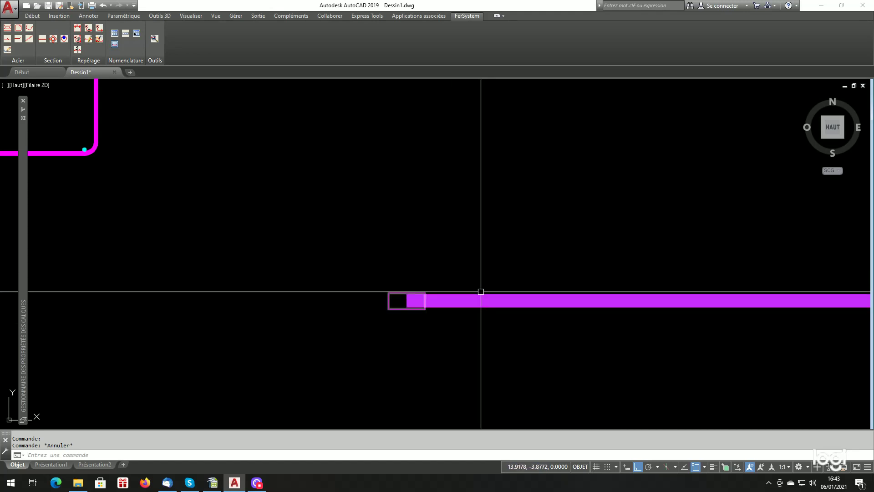
{"action": "scroll", "coordinate": [377, 282], "scroll_direction": "down", "scroll_amount": 3}
{"action": "scroll", "coordinate": [417, 314], "scroll_direction": "up", "scroll_amount": 1}
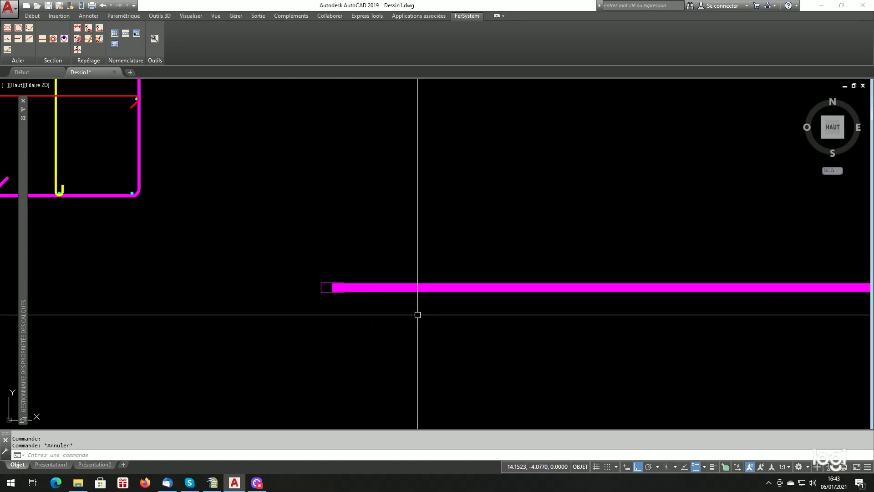
Step: Set the PICKSTYLE variable to 0 and select the bar on its own, without its coupler
{"action": "type", "text": "setvar"}
{"action": "key", "text": "Return"}
{"action": "type", "text": "pickstyle"}
{"action": "key", "text": "Return"}
{"action": "type", "text": "0"}
{"action": "key", "text": "Return"}
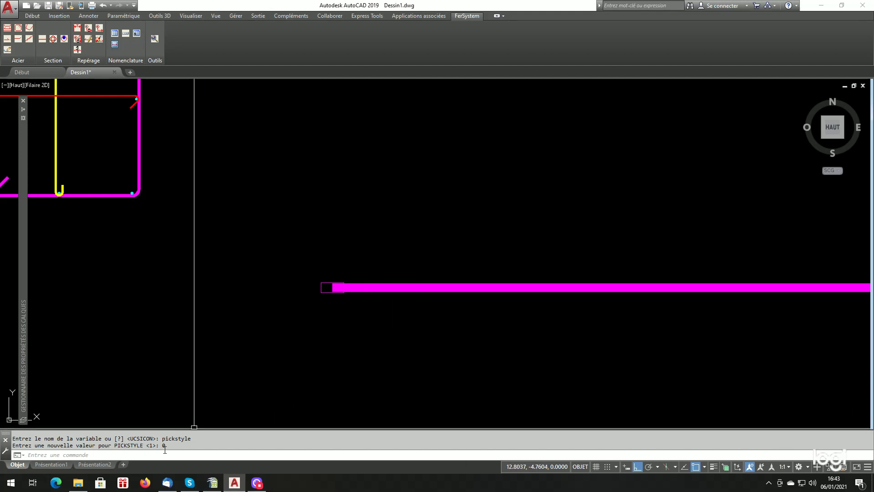
{"action": "left_click", "coordinate": [452, 287]}
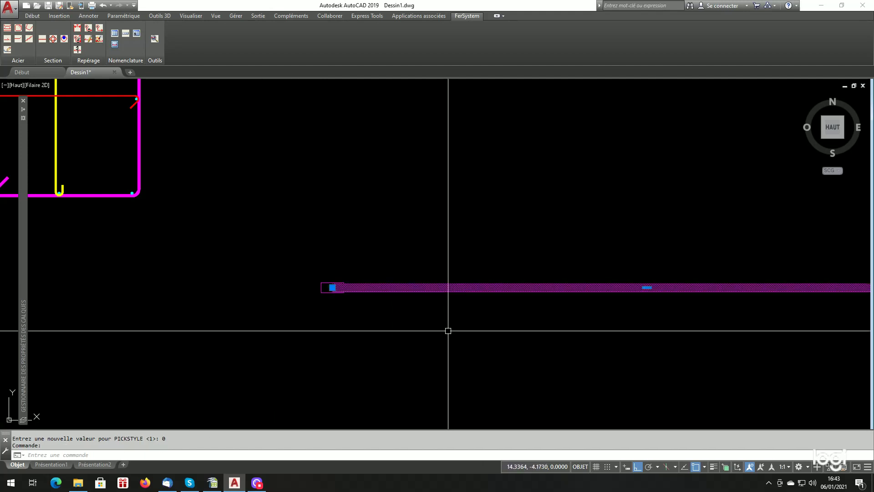
{"action": "scroll", "coordinate": [406, 326], "scroll_direction": "down", "scroll_amount": 4}
{"action": "scroll", "coordinate": [416, 327], "scroll_direction": "up", "scroll_amount": 2}
{"action": "key", "text": "Escape"}
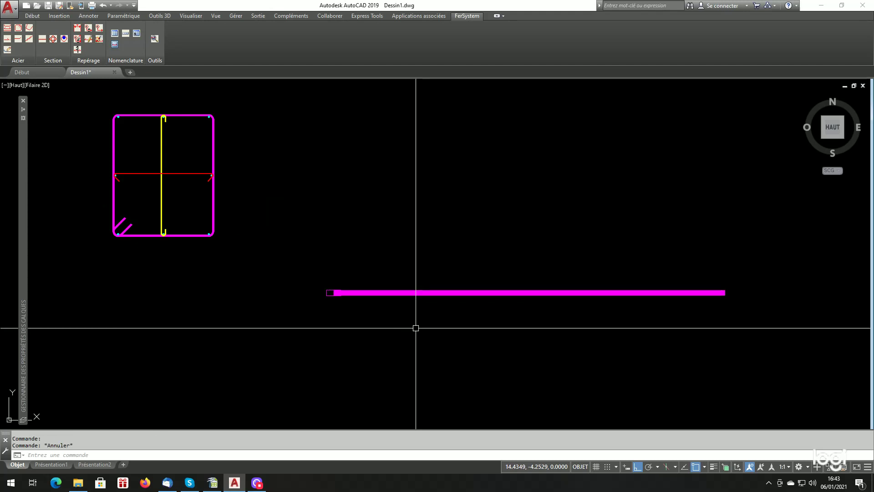
Step: Move the HA40 bar alone a short distance straight up, away from its coupler
{"action": "type", "text": "dp"}
{"action": "key", "text": "Return"}
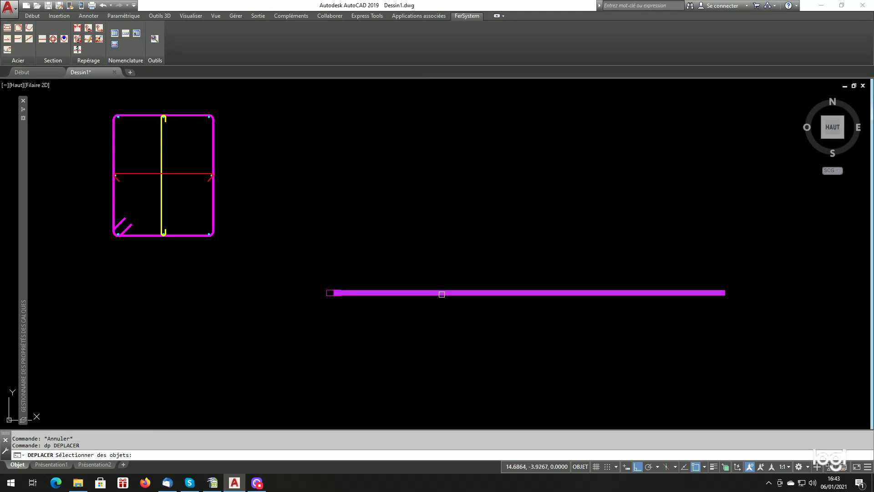
{"action": "left_click", "coordinate": [440, 294]}
{"action": "key", "text": "Return"}
{"action": "left_click", "coordinate": [439, 341]}
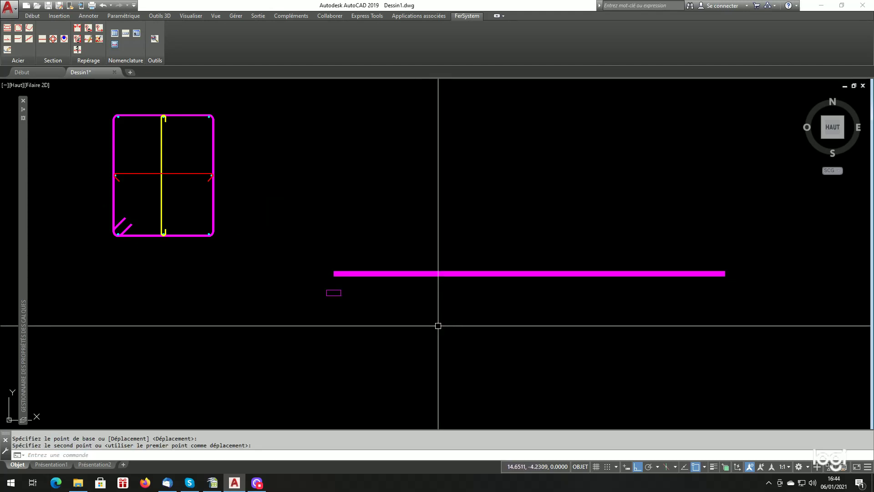
Step: Undo the bar's move and set the PICKSTYLE variable to 1
{"action": "type", "text": "u"}
{"action": "key", "text": "Return"}
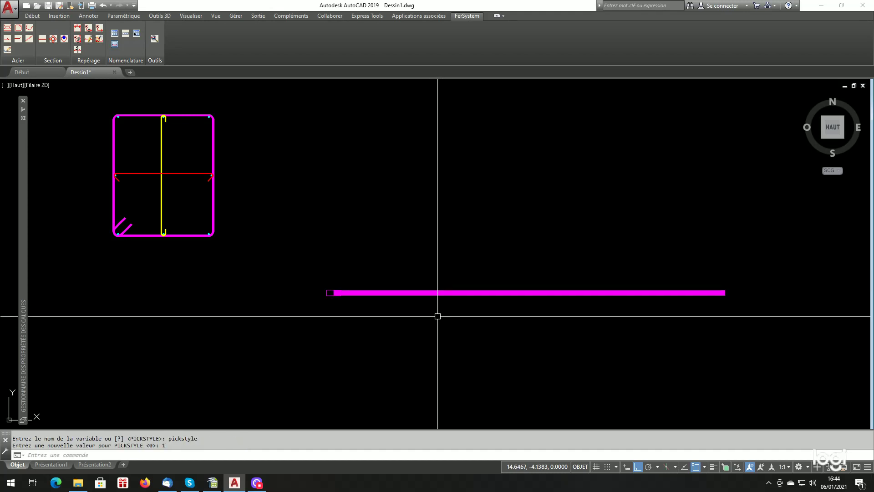
Step: Try to move the HA40 bar together with its coupler straight up
{"action": "type", "text": "dp"}
{"action": "key", "text": "Return"}
{"action": "left_click", "coordinate": [442, 296]}
{"action": "key", "text": "Return"}
{"action": "left_click", "coordinate": [446, 351]}
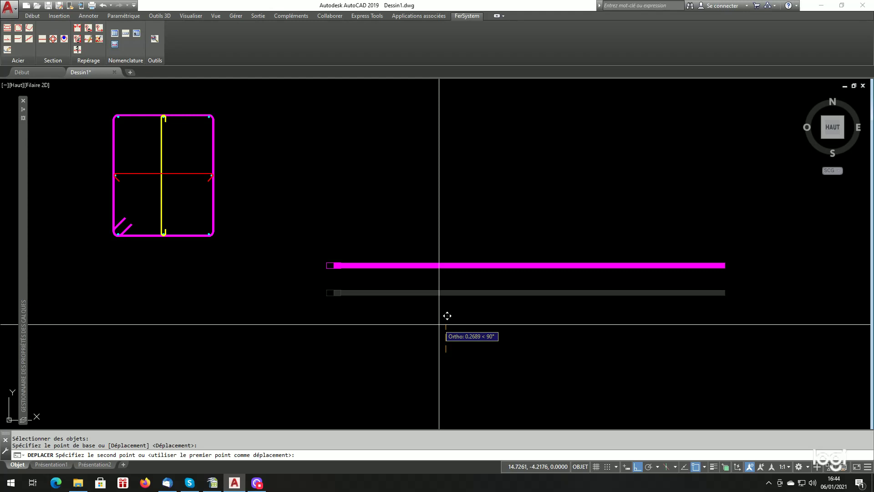
{"action": "key", "text": "Escape"}
Step: Examine the coupler end and the plain far end of the HA40 bar
{"action": "scroll", "coordinate": [331, 322], "scroll_direction": "down", "scroll_amount": 2}
{"action": "scroll", "coordinate": [328, 318], "scroll_direction": "up", "scroll_amount": 5}
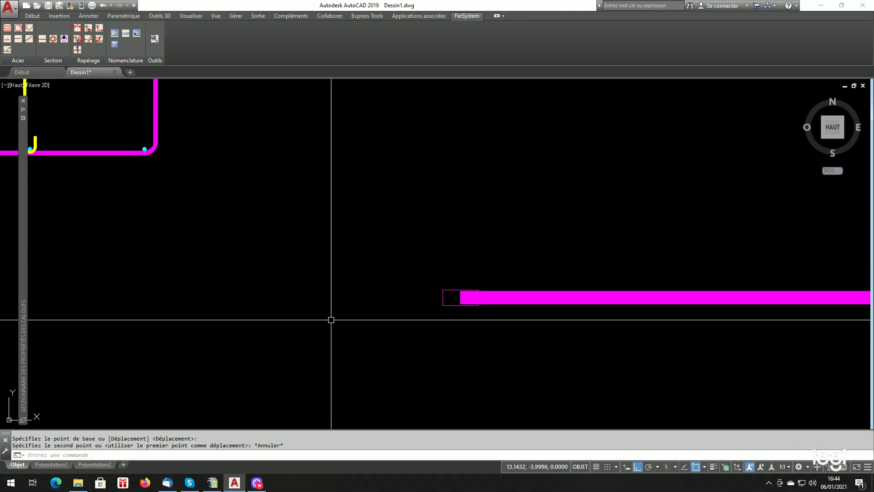
{"action": "scroll", "coordinate": [363, 310], "scroll_direction": "down", "scroll_amount": 3}
{"action": "scroll", "coordinate": [370, 321], "scroll_direction": "up", "scroll_amount": 8}
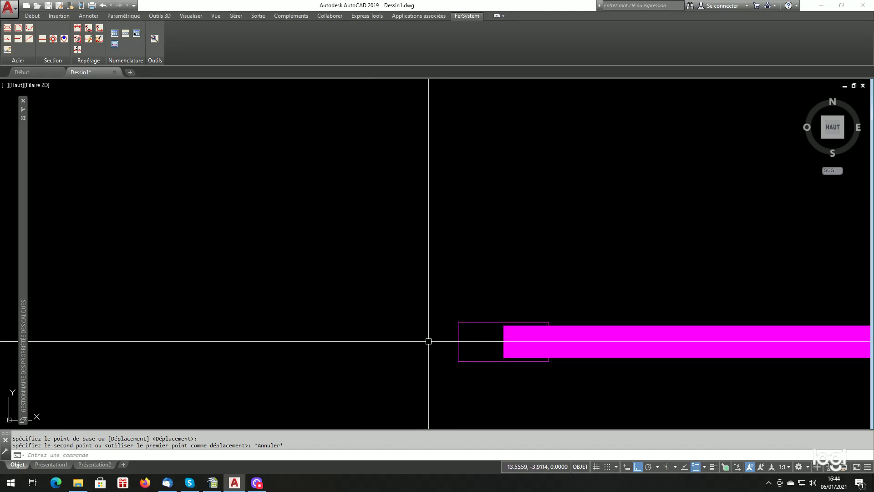
{"action": "scroll", "coordinate": [410, 346], "scroll_direction": "down", "scroll_amount": 5}
{"action": "middle_click_drag", "start_coordinate": [374, 355], "coordinate": [187, 340]}
{"action": "scroll", "coordinate": [691, 374], "scroll_direction": "up", "scroll_amount": 3}
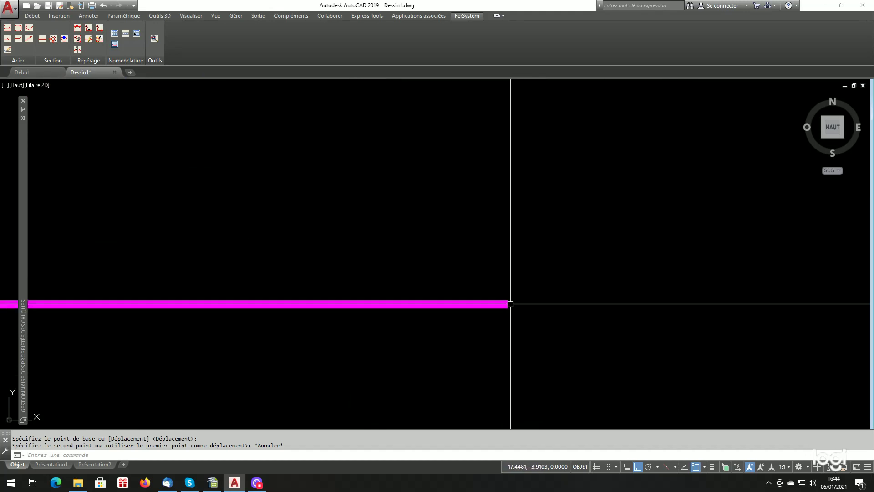
{"action": "scroll", "coordinate": [519, 311], "scroll_direction": "down", "scroll_amount": 5}
{"action": "scroll", "coordinate": [410, 319], "scroll_direction": "up", "scroll_amount": 6}
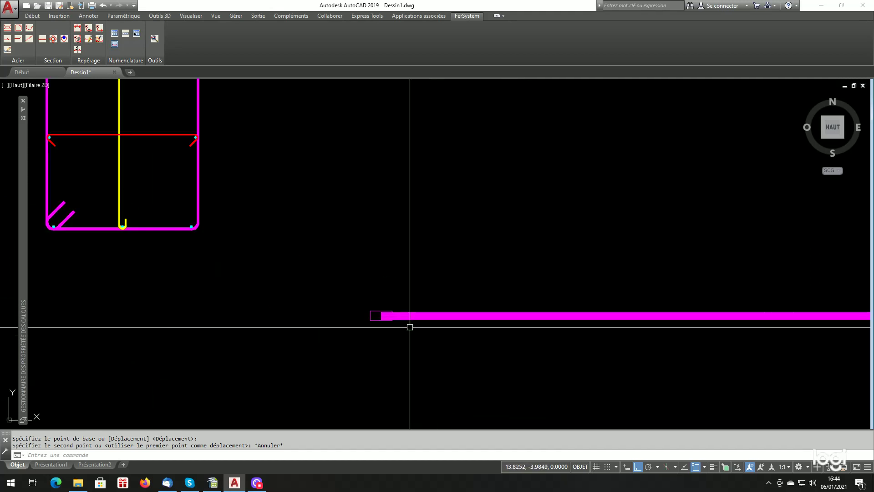
{"action": "scroll", "coordinate": [385, 320], "scroll_direction": "up", "scroll_amount": 2}
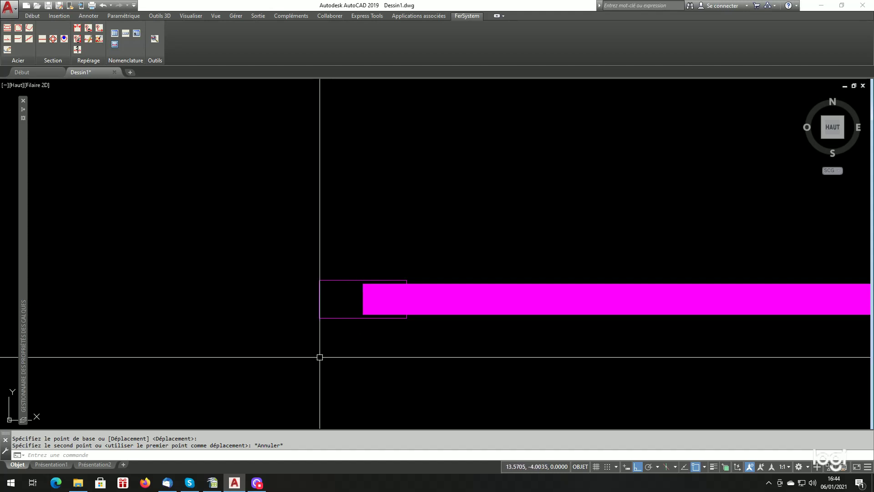
Step: Draw a vertical line upward from the coupler's lower-left corner, past the top of the coupler, and select it
{"action": "type", "text": "l"}
{"action": "key", "text": "Return"}
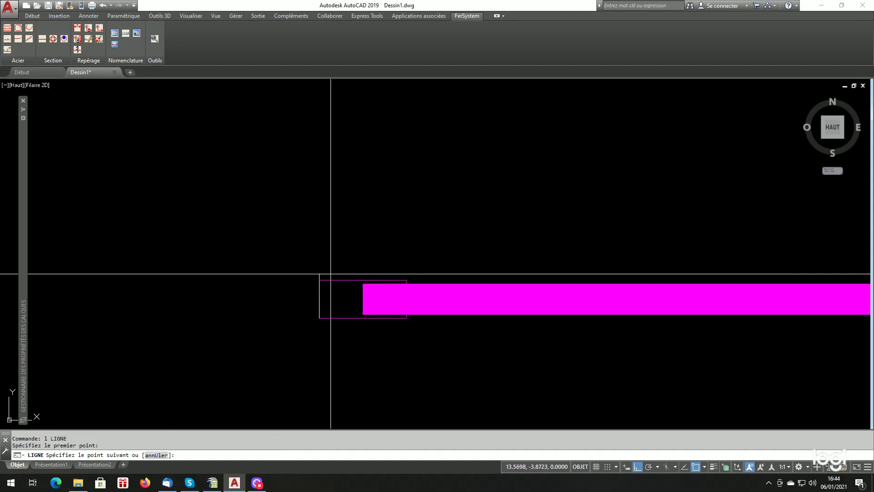
{"action": "left_click", "coordinate": [319, 317]}
{"action": "left_click", "coordinate": [386, 121]}
{"action": "key", "text": "Return"}
{"action": "left_click", "coordinate": [384, 163]}
{"action": "left_click", "coordinate": [315, 331]}
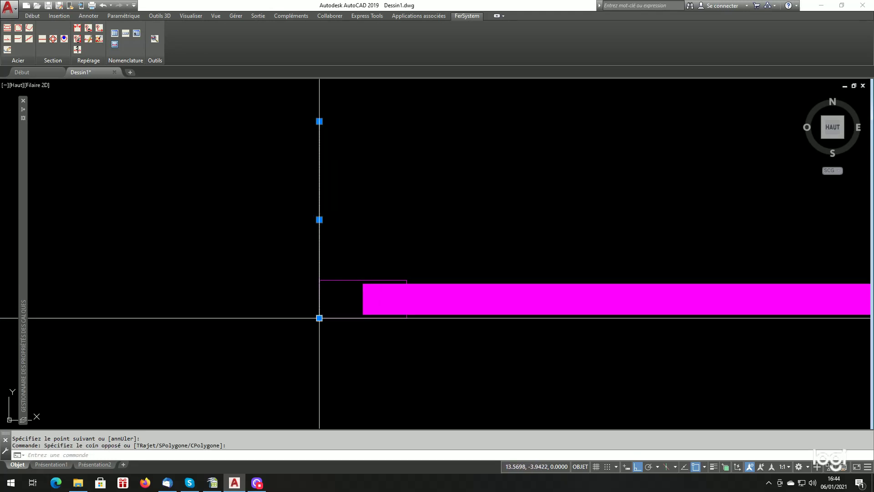
Step: Stretch the vertical line's lower end straight down so that it extends below the coupler
{"action": "left_click", "coordinate": [319, 318]}
{"action": "left_click", "coordinate": [296, 400]}
{"action": "key", "text": "Escape"}
Step: Examine the HA40 bar's coupler end against the vertical reference line and over the bar's full length
{"action": "scroll", "coordinate": [301, 306], "scroll_direction": "down", "scroll_amount": 5}
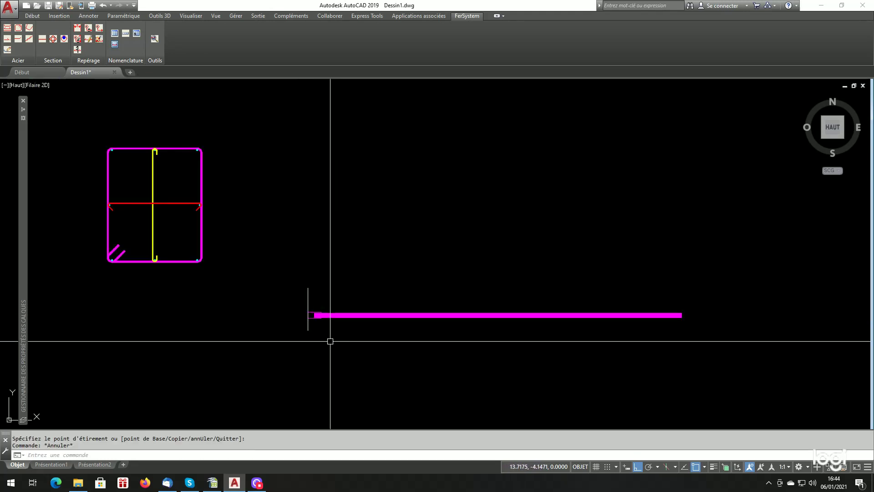
{"action": "scroll", "coordinate": [329, 342], "scroll_direction": "up", "scroll_amount": 3}
{"action": "scroll", "coordinate": [328, 318], "scroll_direction": "down", "scroll_amount": 3}
{"action": "scroll", "coordinate": [318, 316], "scroll_direction": "up", "scroll_amount": 3}
{"action": "scroll", "coordinate": [320, 310], "scroll_direction": "up", "scroll_amount": 2}
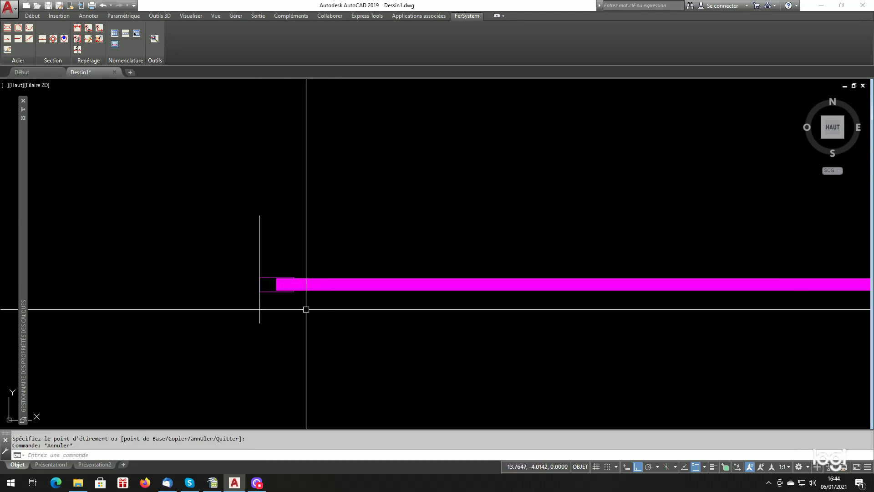
{"action": "scroll", "coordinate": [318, 318], "scroll_direction": "down", "scroll_amount": 4}
{"action": "scroll", "coordinate": [309, 306], "scroll_direction": "up", "scroll_amount": 4}
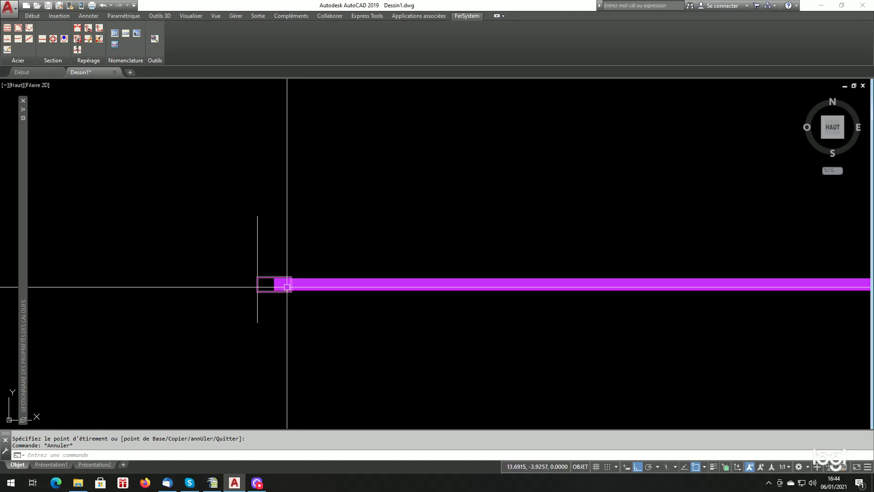
{"action": "scroll", "coordinate": [301, 296], "scroll_direction": "down", "scroll_amount": 5}
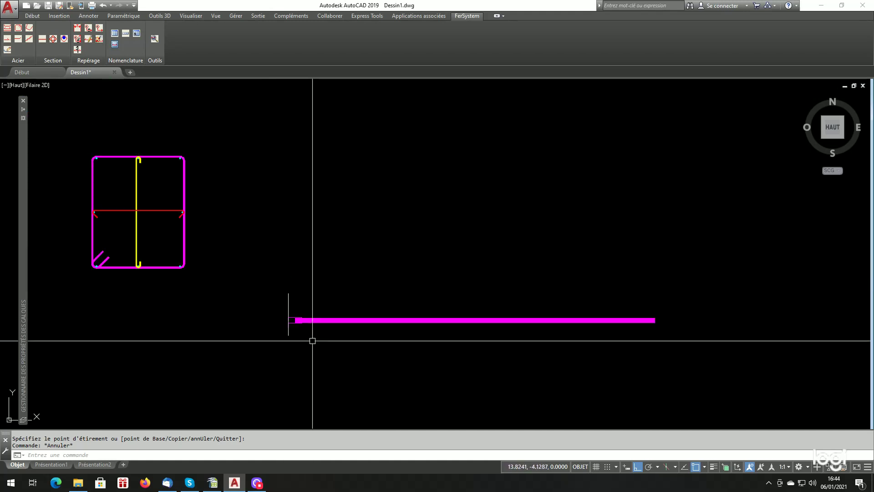
{"action": "scroll", "coordinate": [267, 326], "scroll_direction": "up", "scroll_amount": 3}
{"action": "scroll", "coordinate": [233, 324], "scroll_direction": "up", "scroll_amount": 2}
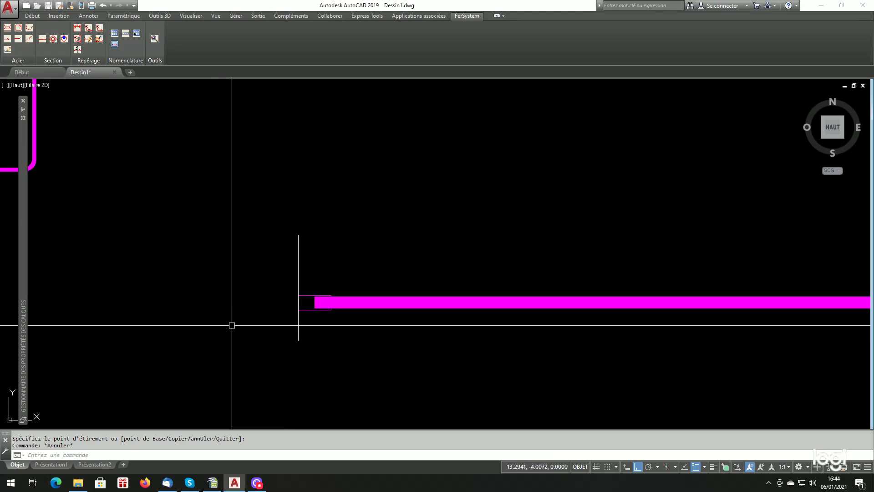
{"action": "scroll", "coordinate": [269, 318], "scroll_direction": "down", "scroll_amount": 1}
{"action": "scroll", "coordinate": [271, 328], "scroll_direction": "up", "scroll_amount": 1}
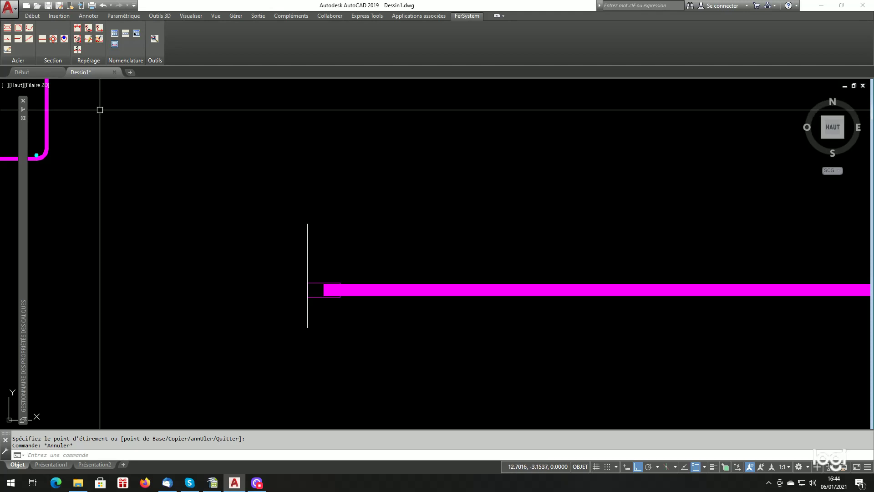
Step: Generate a straight HA40 bar with the Filetage end option, about 1.1 units long, running horizontally left from the vertical line's lower end
{"action": "left_click", "coordinate": [7, 29]}
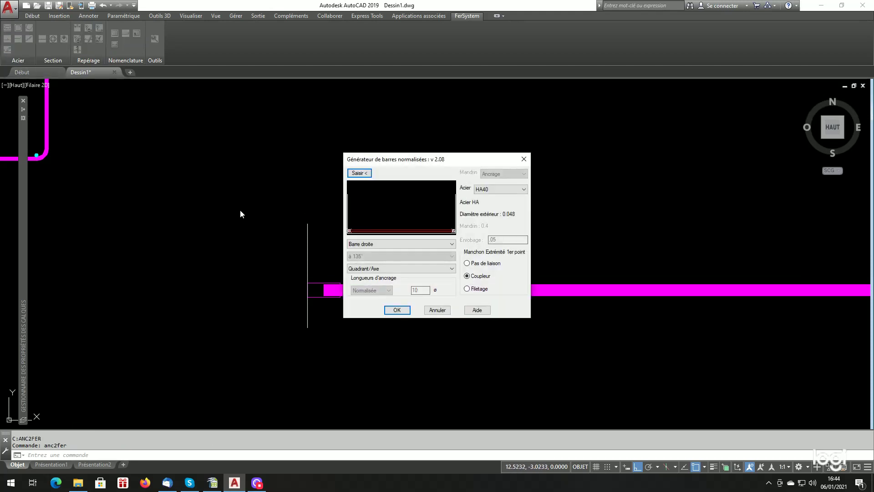
{"action": "left_click", "coordinate": [482, 289]}
{"action": "left_click", "coordinate": [359, 173]}
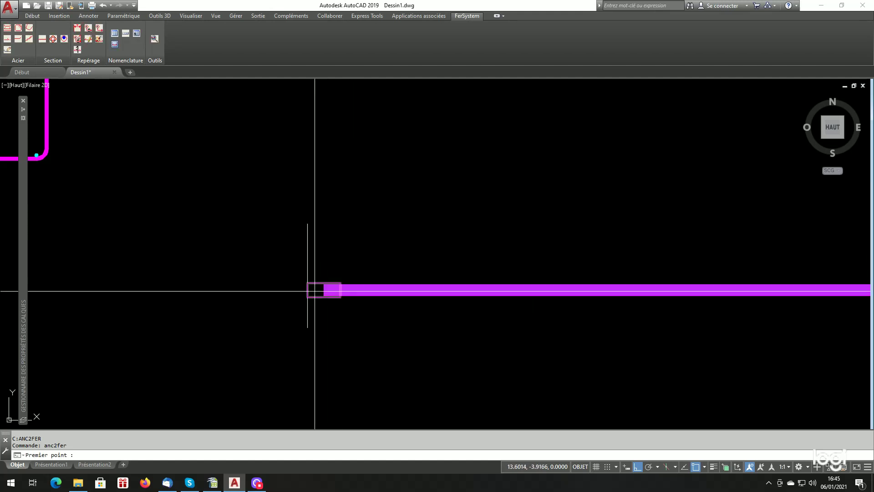
{"action": "left_click", "coordinate": [307, 328]}
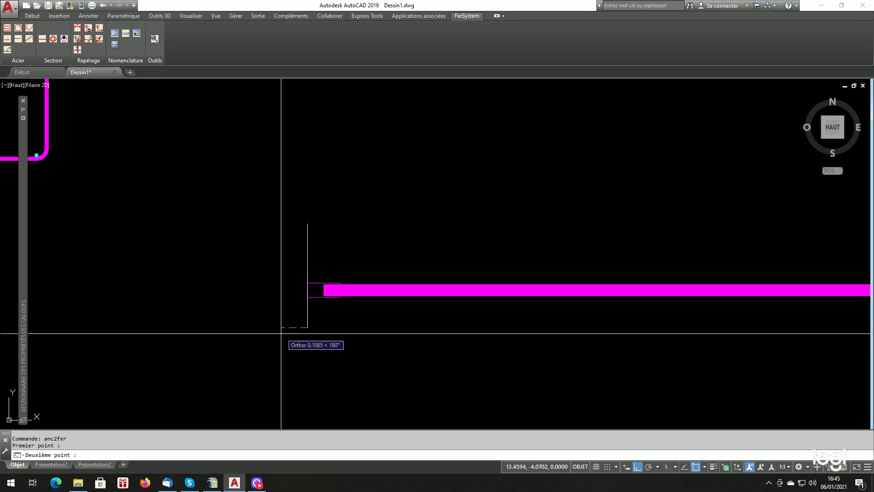
{"action": "left_click", "coordinate": [46, 338]}
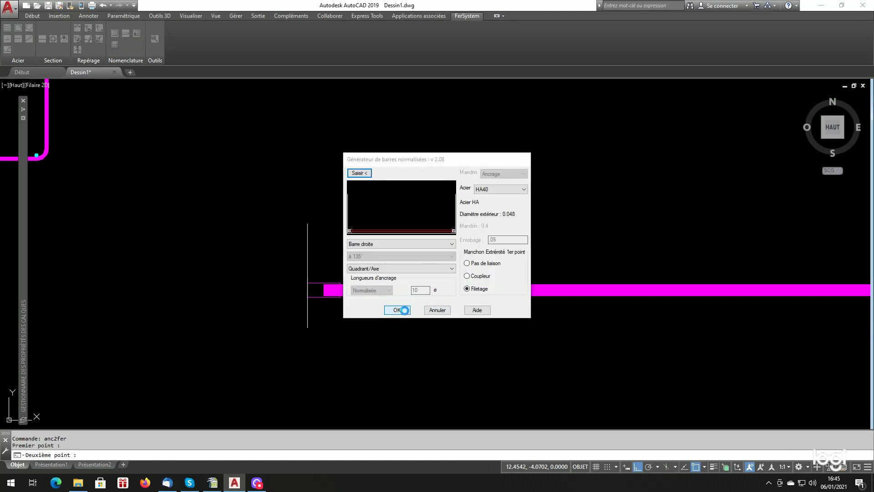
{"action": "left_click", "coordinate": [397, 310]}
Step: Move the threaded bar straight up until its end meets the first bar's end inside the coupler
{"action": "scroll", "coordinate": [323, 292], "scroll_direction": "up", "scroll_amount": 3}
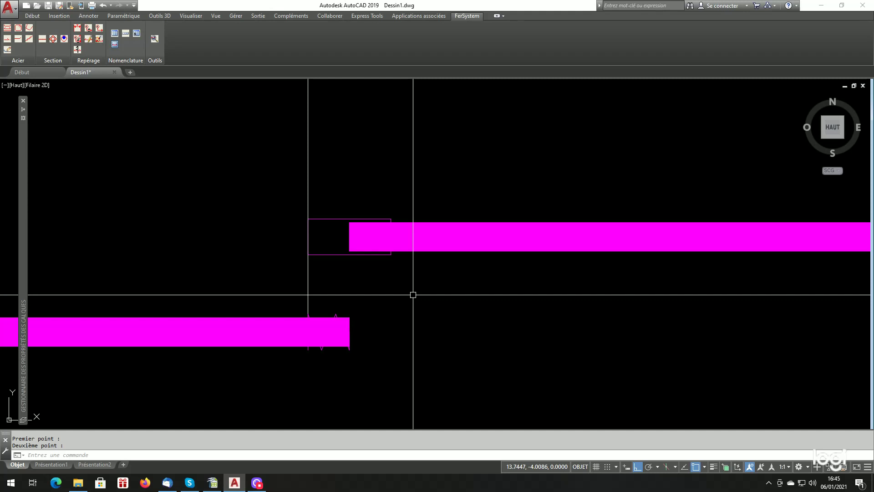
{"action": "type", "text": "dp"}
{"action": "key", "text": "Return"}
{"action": "left_click", "coordinate": [369, 311]}
{"action": "left_click", "coordinate": [312, 347]}
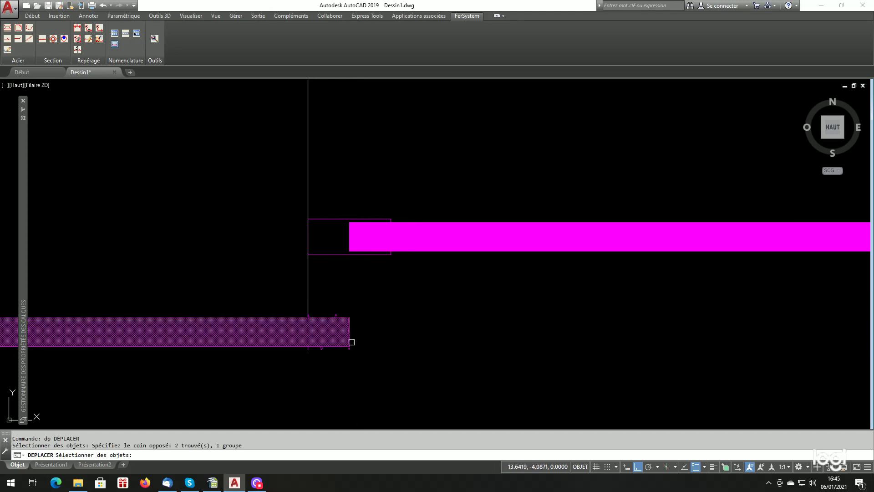
{"action": "key", "text": "Return"}
{"action": "left_click", "coordinate": [350, 346]}
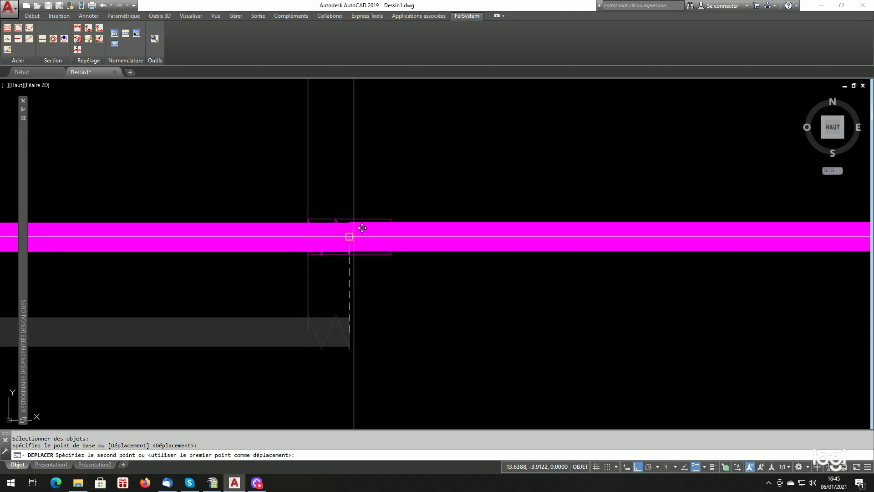
{"action": "left_click", "coordinate": [354, 236]}
{"action": "scroll", "coordinate": [353, 255], "scroll_direction": "down", "scroll_amount": 5}
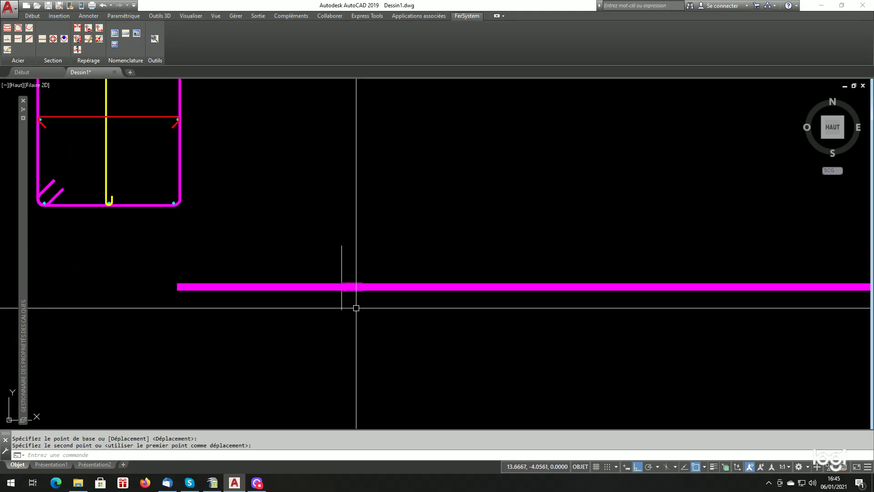
Step: Select the coupler bar and the threaded bar in turn, and inspect the assembled pair
{"action": "left_click", "coordinate": [404, 288]}
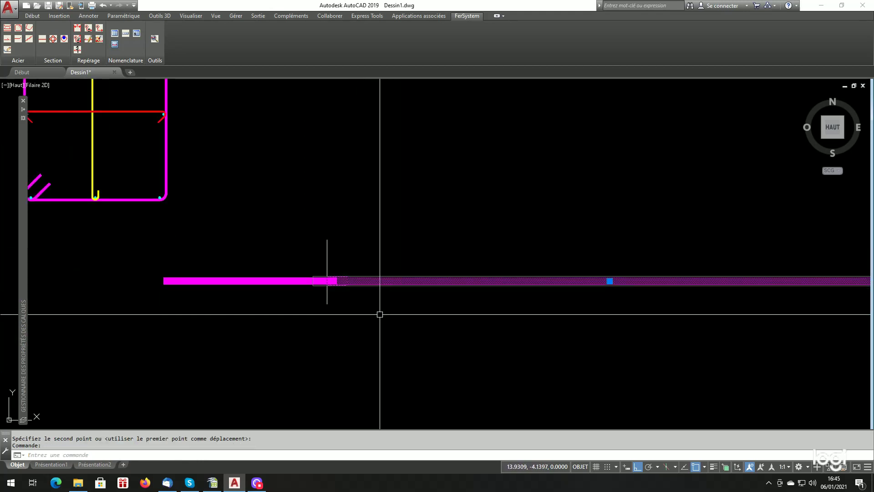
{"action": "key", "text": "Escape"}
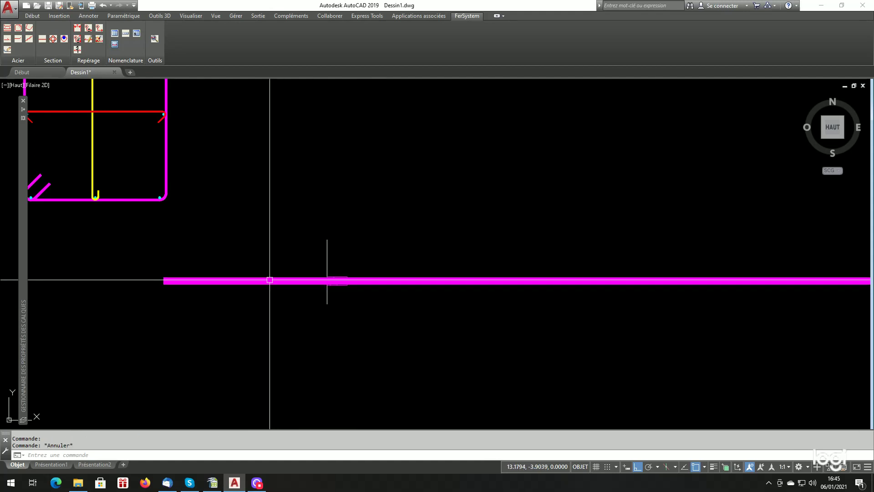
{"action": "left_click", "coordinate": [268, 281]}
{"action": "key", "text": "Escape"}
{"action": "scroll", "coordinate": [234, 307], "scroll_direction": "down", "scroll_amount": 8}
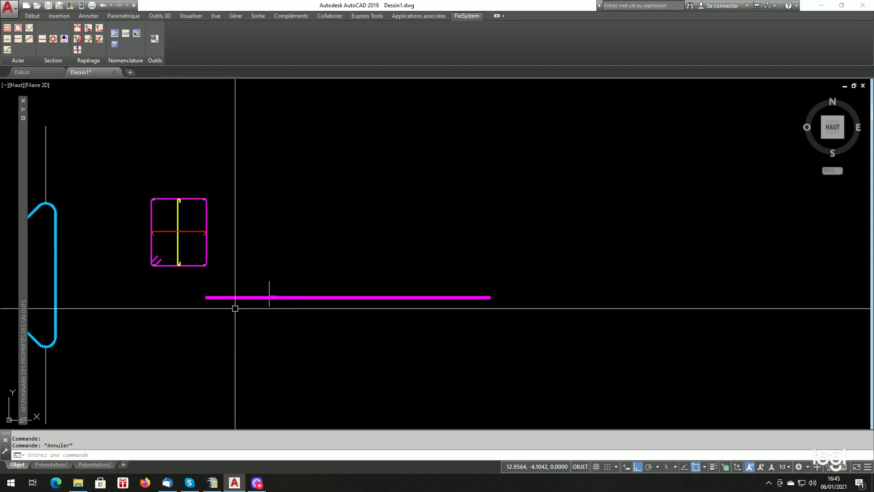
{"action": "scroll", "coordinate": [203, 318], "scroll_direction": "up", "scroll_amount": 4}
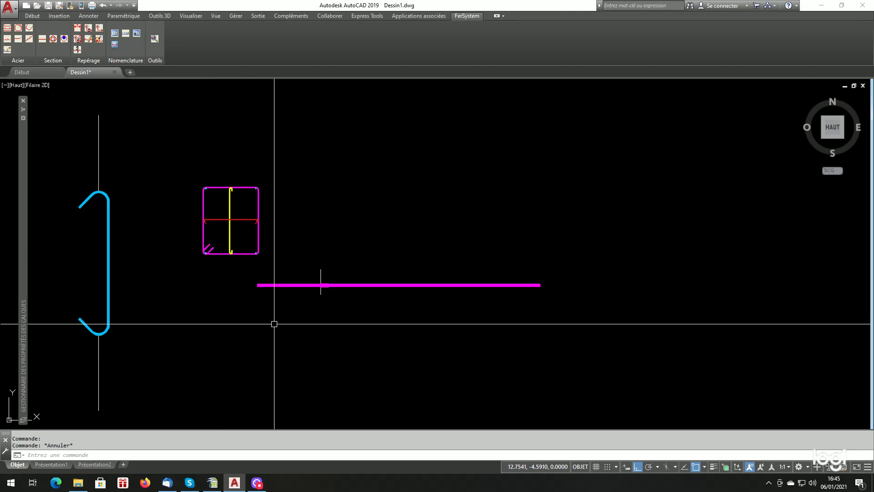
{"action": "scroll", "coordinate": [298, 322], "scroll_direction": "down", "scroll_amount": 3}
{"action": "scroll", "coordinate": [422, 328], "scroll_direction": "up", "scroll_amount": 3}
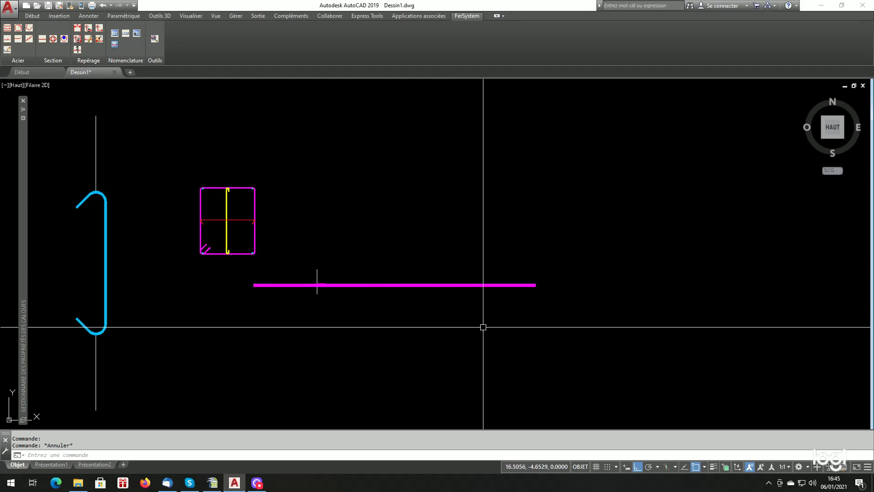
Step: Shorten the coupler bar by stretching its free end horizontally toward the coupler
{"action": "type", "text": "et"}
{"action": "key", "text": "Return"}
{"action": "left_click", "coordinate": [560, 265]}
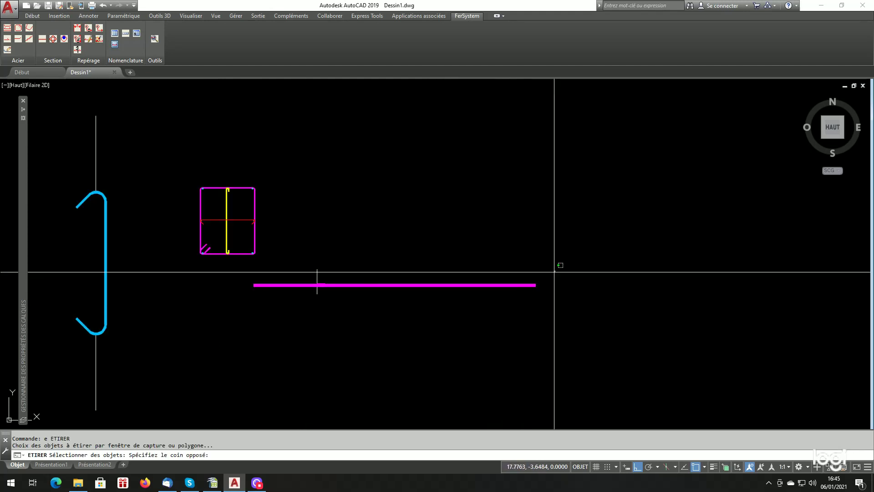
{"action": "left_click", "coordinate": [507, 303]}
{"action": "key", "text": "Return"}
{"action": "left_click", "coordinate": [568, 339]}
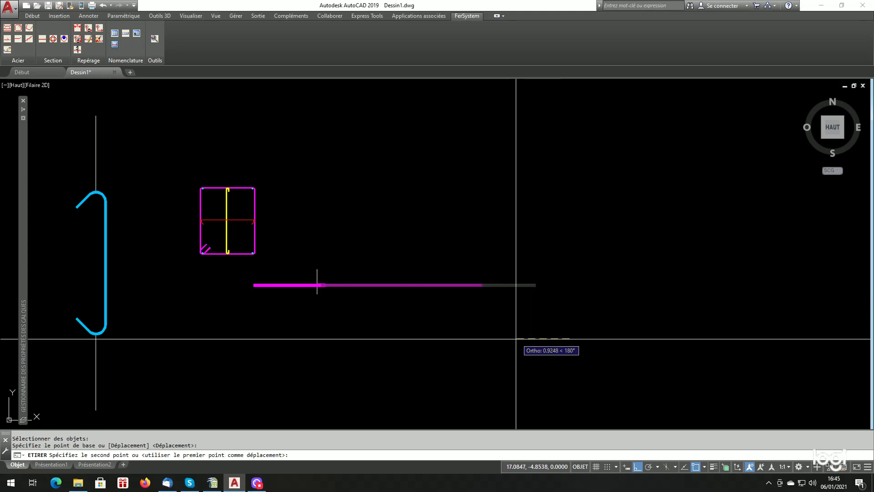
{"action": "left_click", "coordinate": [463, 345]}
Step: Lengthen the coupler bar by stretching its free end horizontally away from the coupler
{"action": "key", "text": "Return"}
{"action": "left_click", "coordinate": [449, 267]}
{"action": "left_click", "coordinate": [405, 302]}
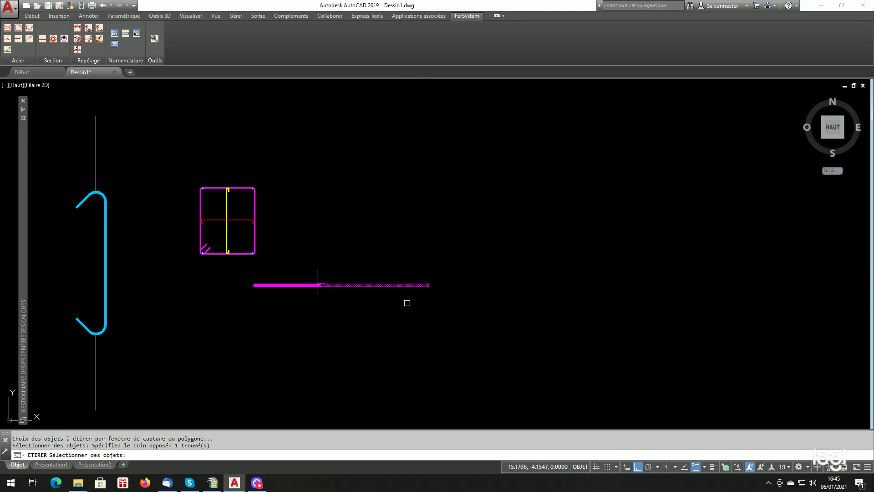
{"action": "key", "text": "Return"}
{"action": "left_click", "coordinate": [383, 332]}
{"action": "left_click", "coordinate": [513, 339]}
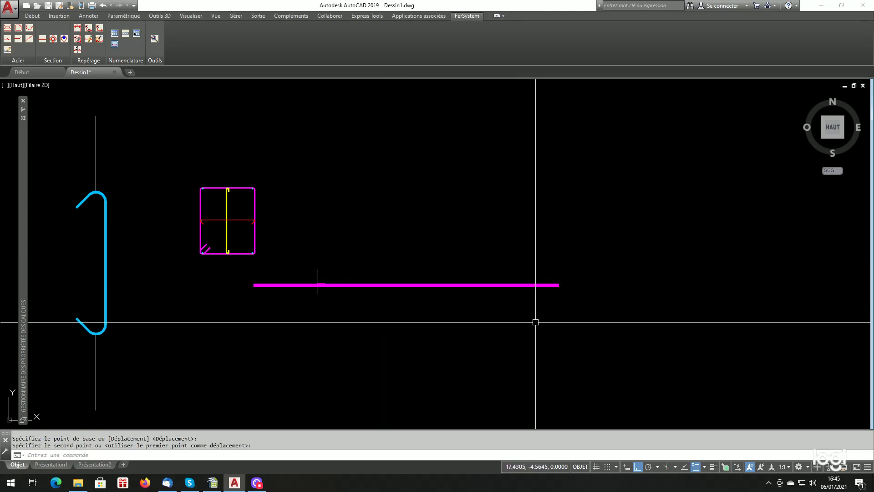
Step: Set the PICKSTYLE variable to 0 and shorten the coupler bar by moving its free-end grip toward the coupler
{"action": "left_click", "coordinate": [559, 285]}
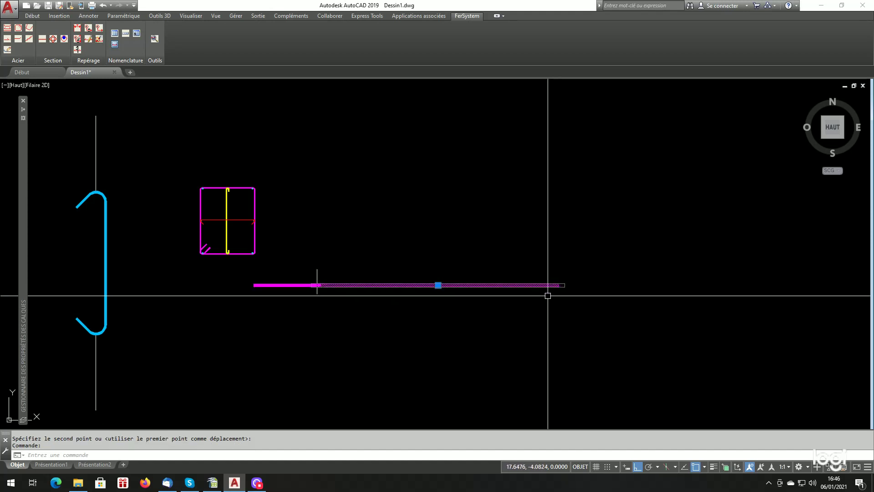
{"action": "key", "text": "Escape"}
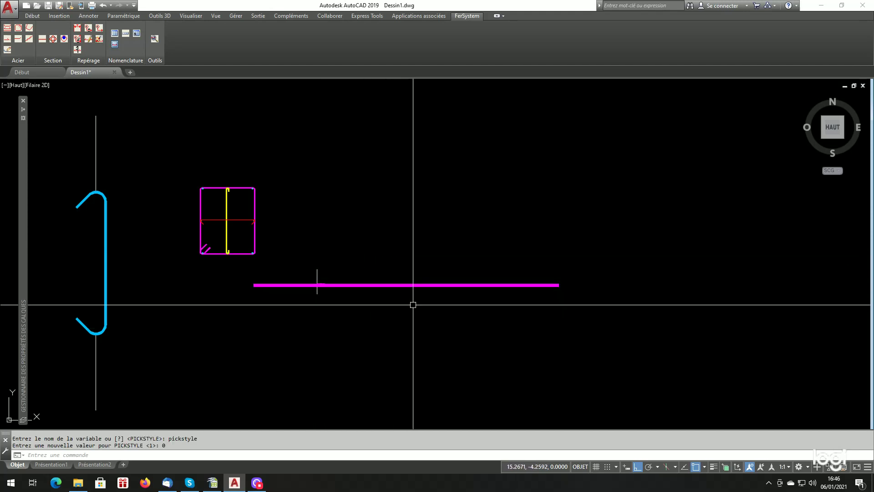
{"action": "left_click", "coordinate": [437, 286]}
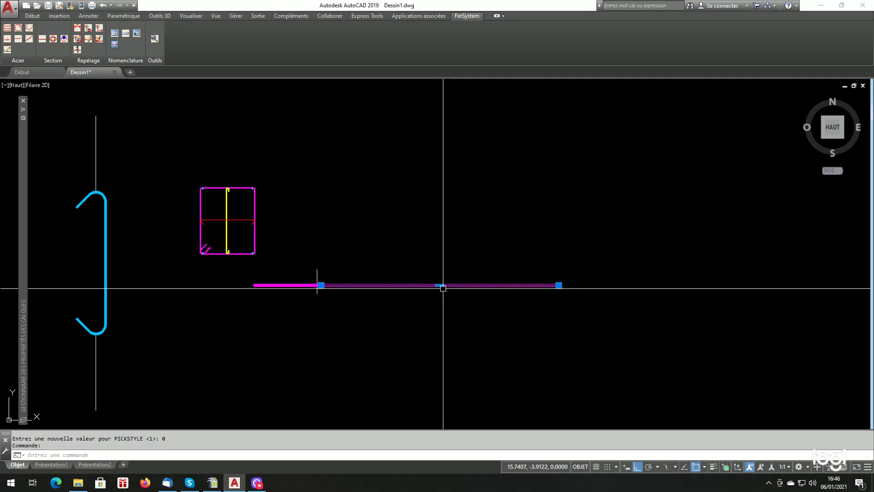
{"action": "left_click", "coordinate": [559, 285]}
{"action": "left_click", "coordinate": [459, 285]}
{"action": "key", "text": "Escape"}
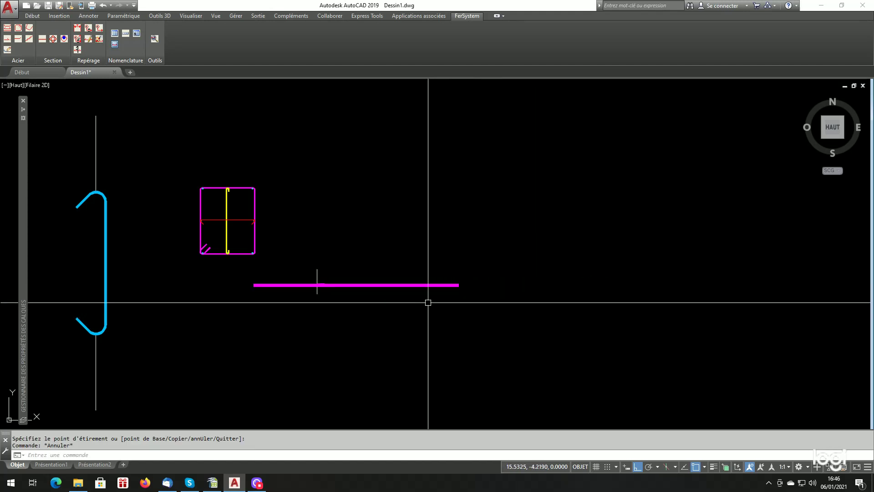
Step: Examine the joint between the threaded bar and the coupler bar, and review all the reinforcement bars in the drawing
{"action": "scroll", "coordinate": [331, 277], "scroll_direction": "up", "scroll_amount": 4}
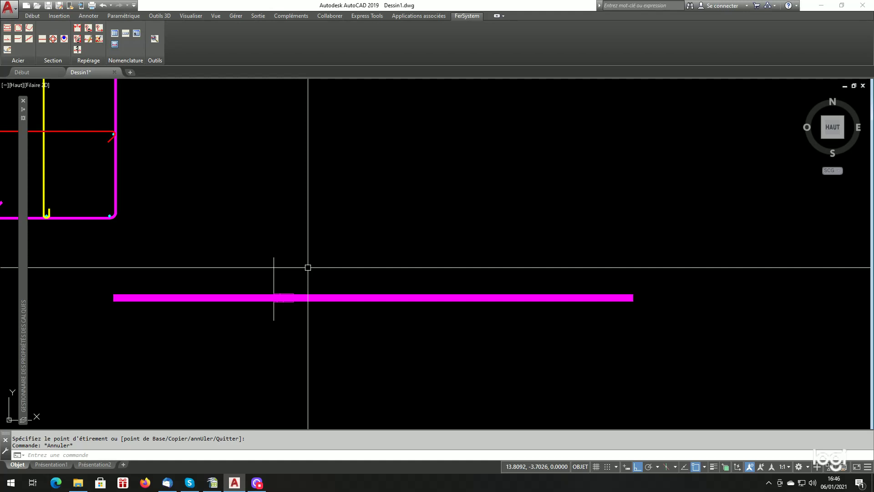
{"action": "scroll", "coordinate": [490, 341], "scroll_direction": "down", "scroll_amount": 3}
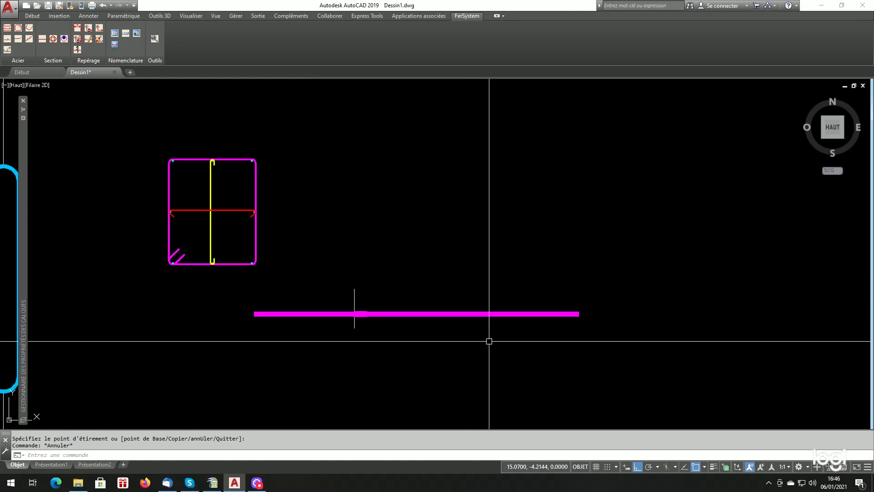
{"action": "scroll", "coordinate": [394, 321], "scroll_direction": "up", "scroll_amount": 3}
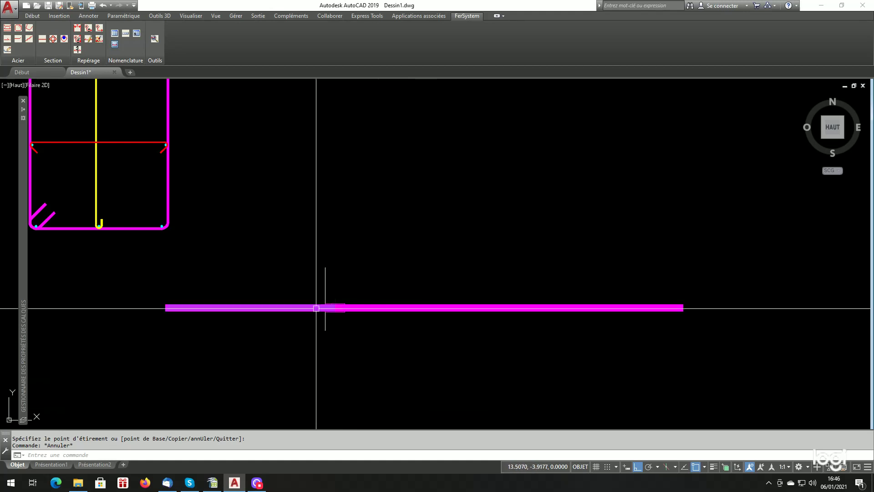
{"action": "scroll", "coordinate": [321, 307], "scroll_direction": "up", "scroll_amount": 4}
{"action": "scroll", "coordinate": [404, 327], "scroll_direction": "down", "scroll_amount": 8}
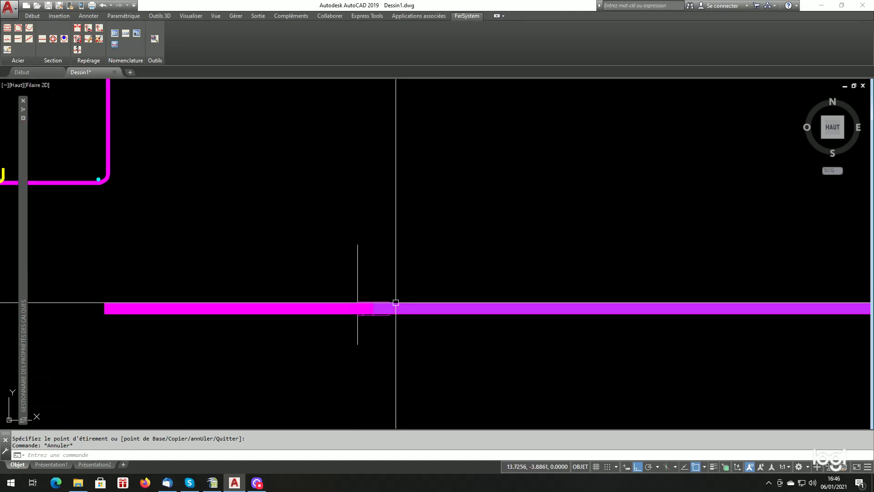
{"action": "scroll", "coordinate": [381, 346], "scroll_direction": "down", "scroll_amount": 4}
{"action": "scroll", "coordinate": [269, 341], "scroll_direction": "up", "scroll_amount": 6}
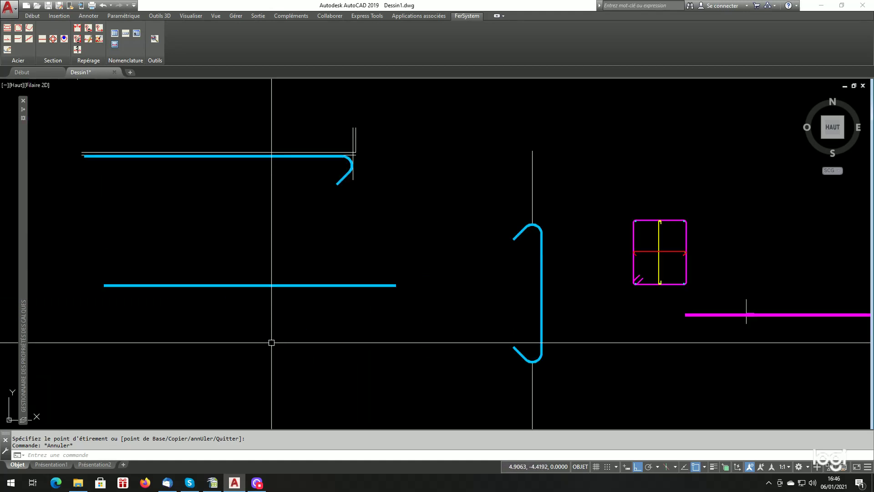
{"action": "scroll", "coordinate": [277, 335], "scroll_direction": "down", "scroll_amount": 2}
{"action": "scroll", "coordinate": [245, 312], "scroll_direction": "up", "scroll_amount": 2}
{"action": "scroll", "coordinate": [255, 326], "scroll_direction": "down", "scroll_amount": 2}
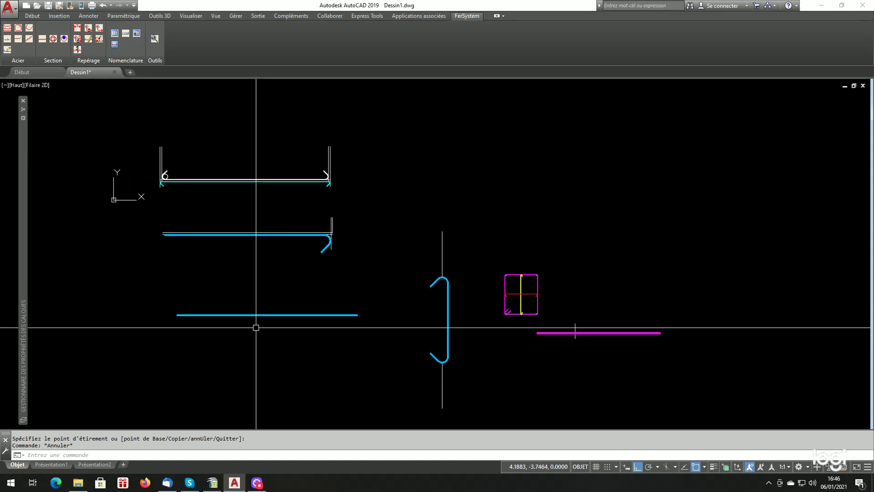
{"action": "scroll", "coordinate": [267, 314], "scroll_direction": "up", "scroll_amount": 2}
{"action": "scroll", "coordinate": [286, 306], "scroll_direction": "down", "scroll_amount": 2}
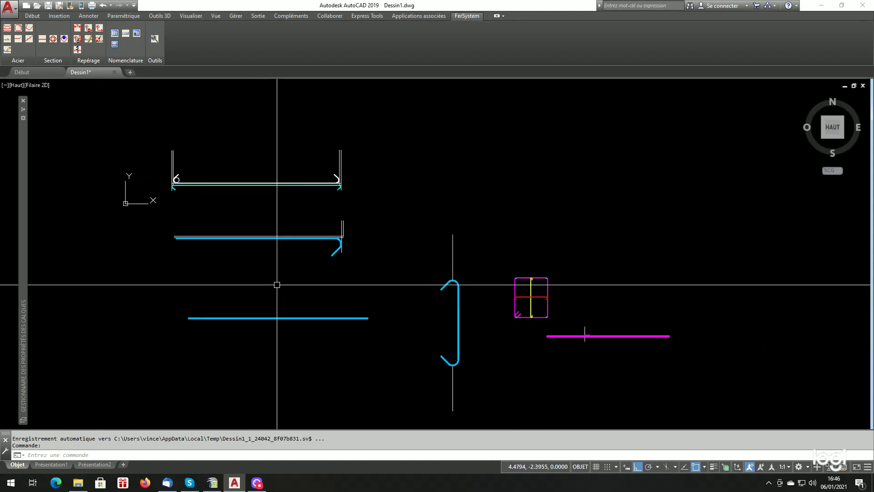
{"action": "scroll", "coordinate": [327, 302], "scroll_direction": "down", "scroll_amount": 4}
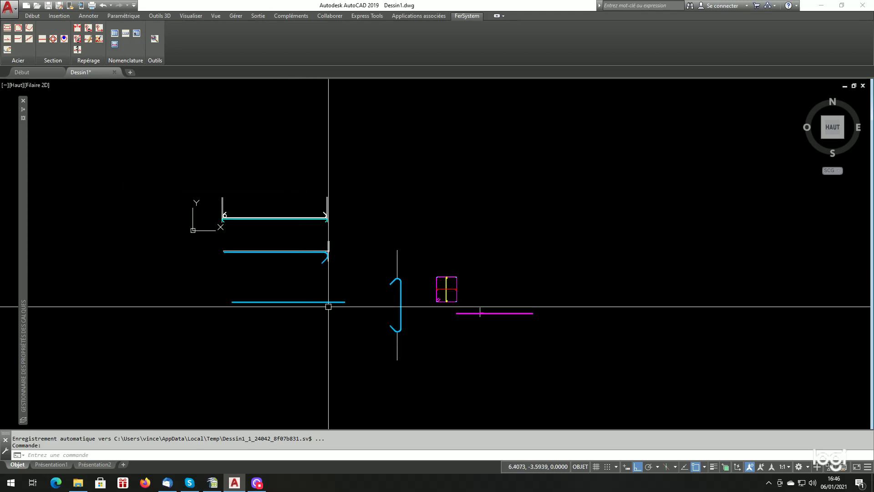
Step: Draw a straight horizontal HA40 bar about 3 units long with a threaded first end, in the empty area beside the existing bars
{"action": "scroll", "coordinate": [537, 381], "scroll_direction": "up", "scroll_amount": 2}
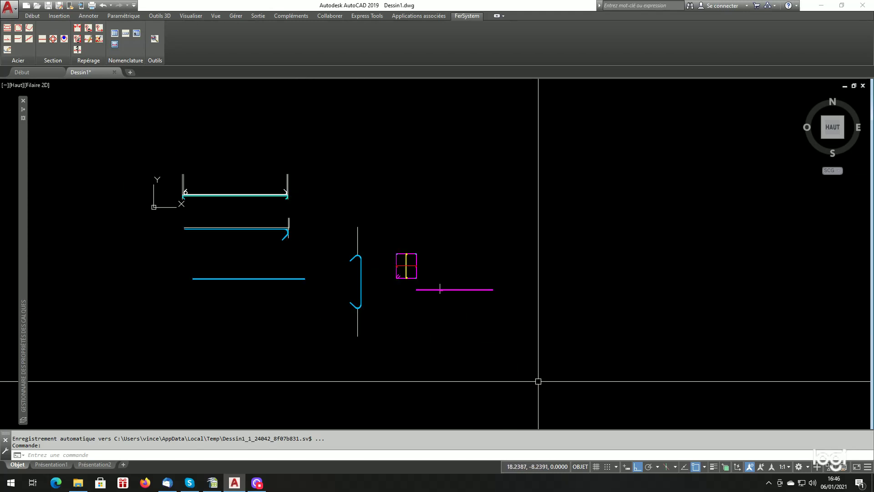
{"action": "left_click", "coordinate": [8, 28]}
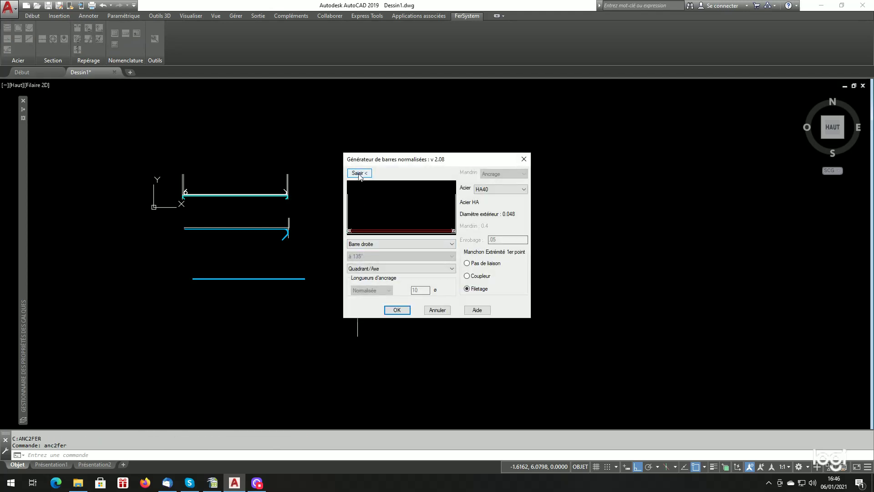
{"action": "left_click", "coordinate": [359, 173]}
{"action": "left_click", "coordinate": [564, 234]}
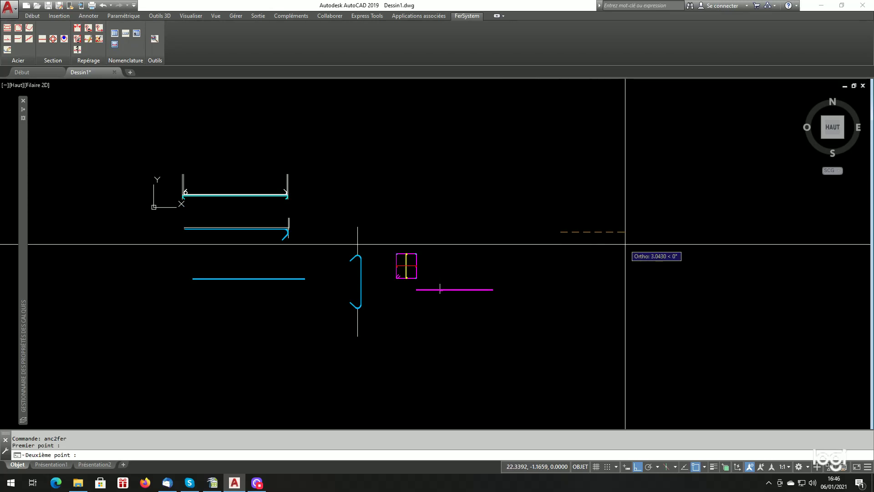
{"action": "left_click", "coordinate": [577, 257]}
{"action": "left_click", "coordinate": [394, 311]}
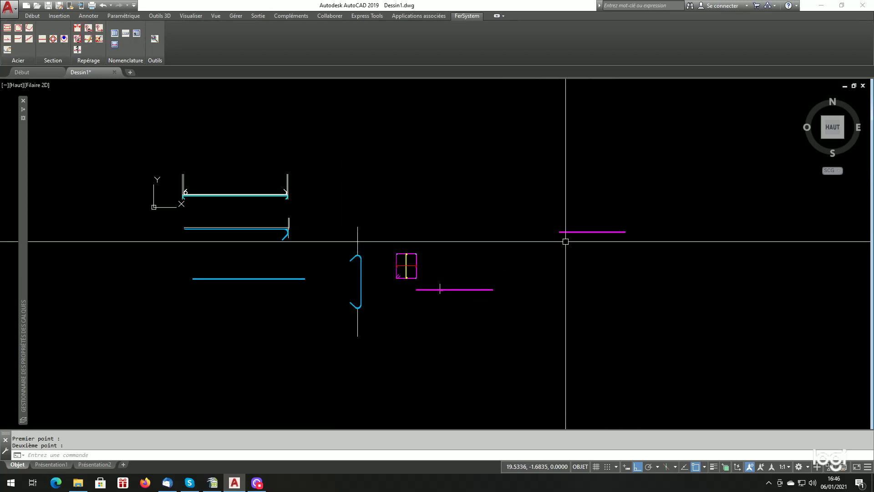
{"action": "scroll", "coordinate": [565, 255], "scroll_direction": "up", "scroll_amount": 4}
{"action": "key", "text": "Return"}
{"action": "left_click", "coordinate": [394, 244]}
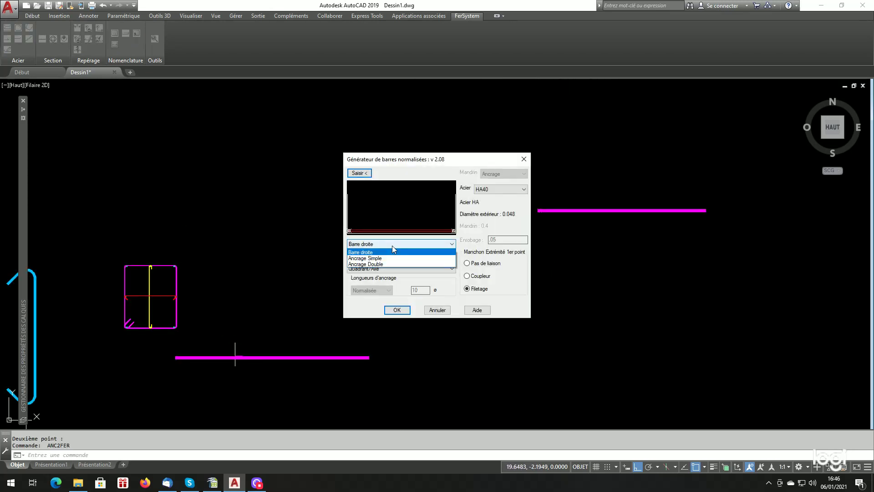
{"action": "left_click", "coordinate": [388, 256]}
{"action": "left_click", "coordinate": [359, 175]}
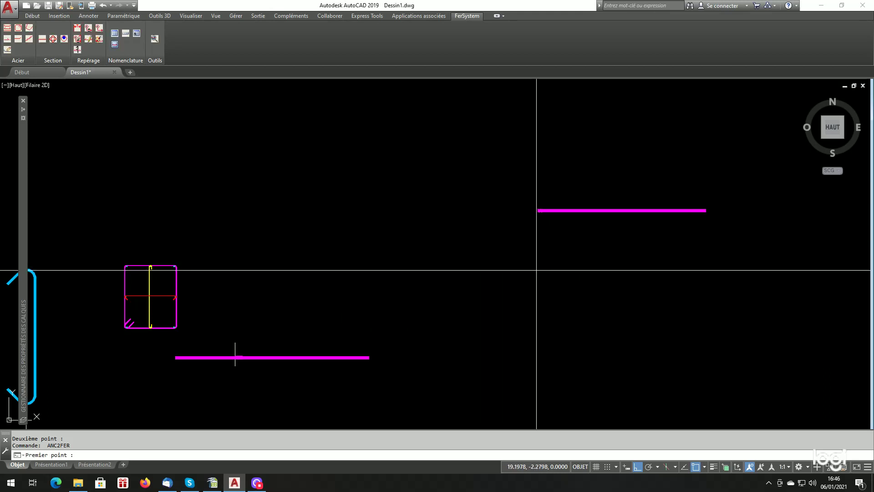
{"action": "key", "text": "Escape"}
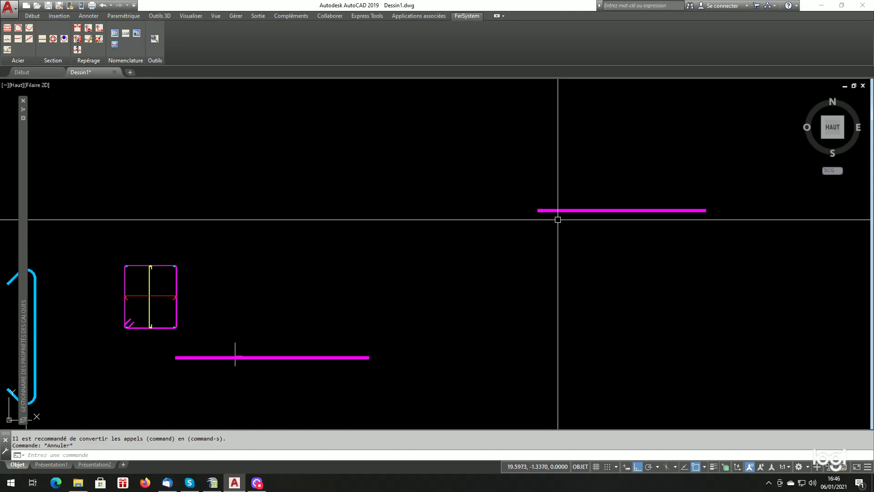
Step: Erase the new threaded bar together with its end thread symbol
{"action": "left_click", "coordinate": [557, 211]}
{"action": "type", "text": "e"}
{"action": "key", "text": "Return"}
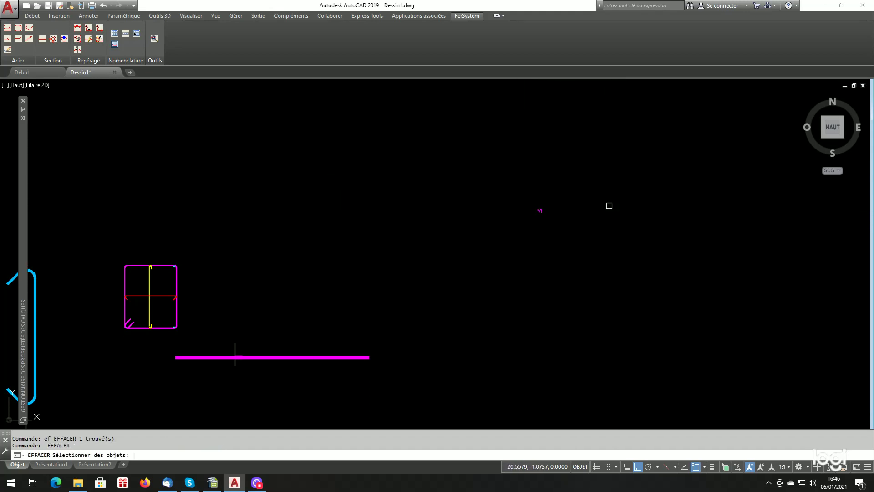
{"action": "left_click", "coordinate": [578, 195]}
{"action": "left_click", "coordinate": [506, 226]}
{"action": "key", "text": "Return"}
Step: Draw a straight horizontal HA40 bar about 3 units long with no coupling at its first end, in the empty area beside the existing bars
{"action": "key", "text": "Return"}
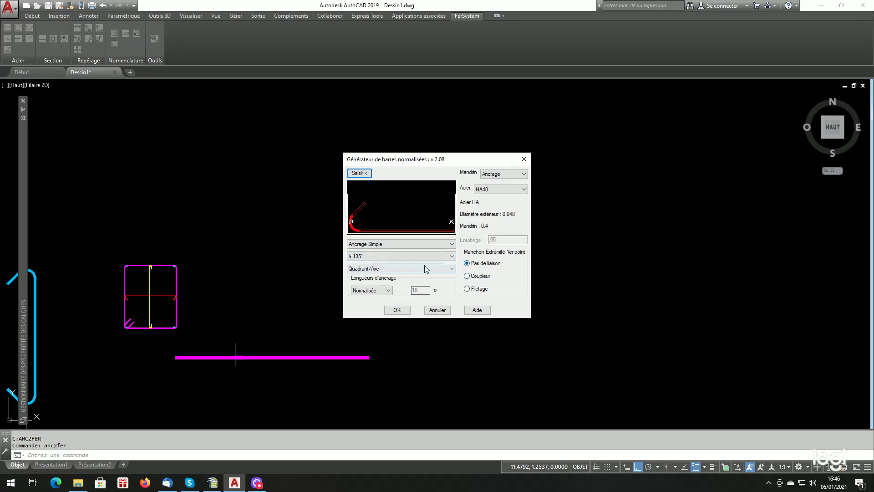
{"action": "left_click", "coordinate": [398, 253]}
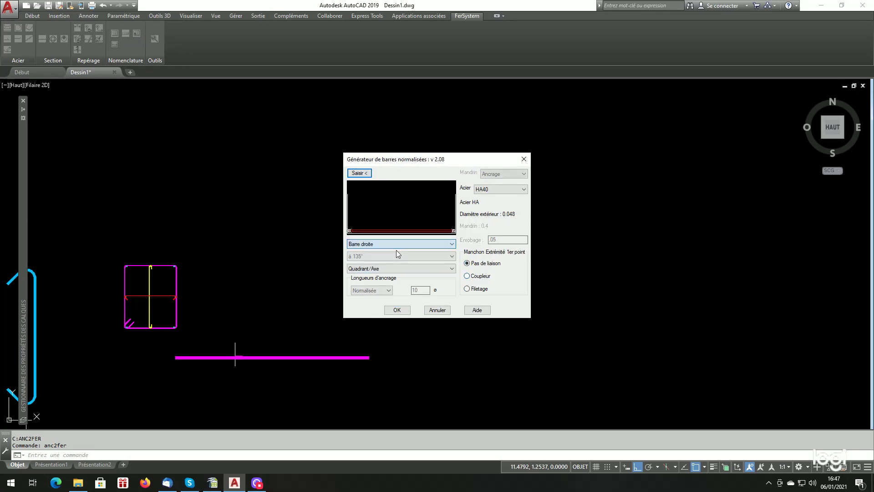
{"action": "left_click", "coordinate": [359, 173]}
{"action": "left_click", "coordinate": [556, 234]}
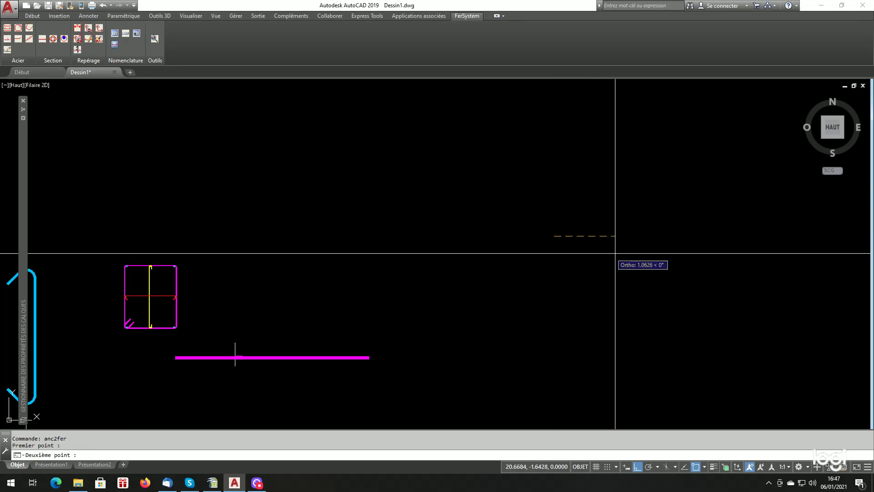
{"action": "left_click", "coordinate": [721, 264]}
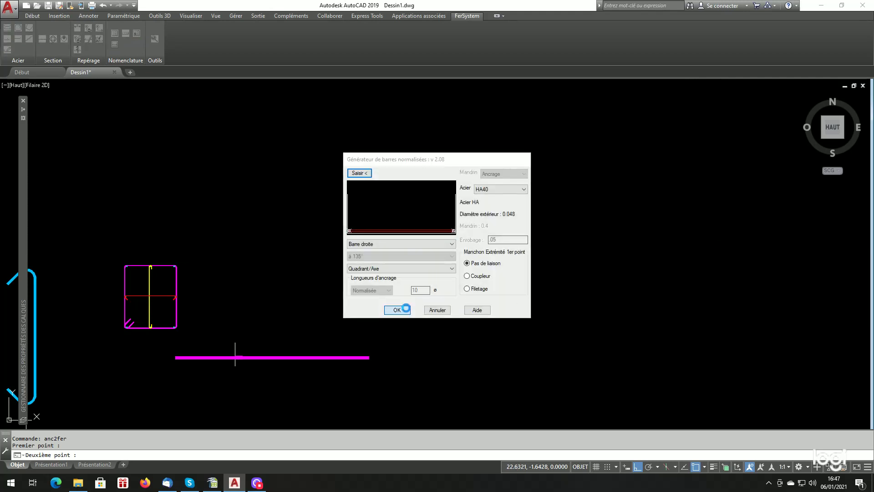
{"action": "scroll", "coordinate": [482, 292], "scroll_direction": "down", "scroll_amount": 1}
{"action": "scroll", "coordinate": [609, 281], "scroll_direction": "up", "scroll_amount": 1}
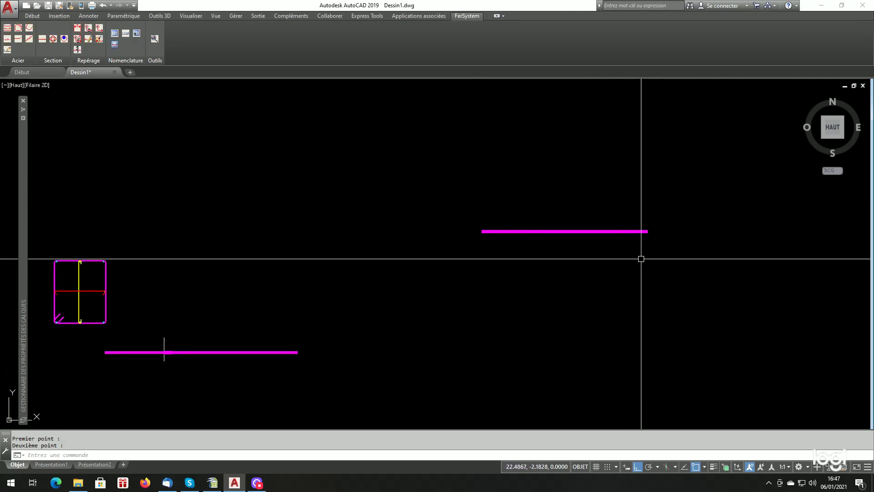
Step: Draw an HA40 bar about 3 units long with a single 135° anchorage turned upward, below the straight bar and aligned with its ends
{"action": "left_click", "coordinate": [6, 28]}
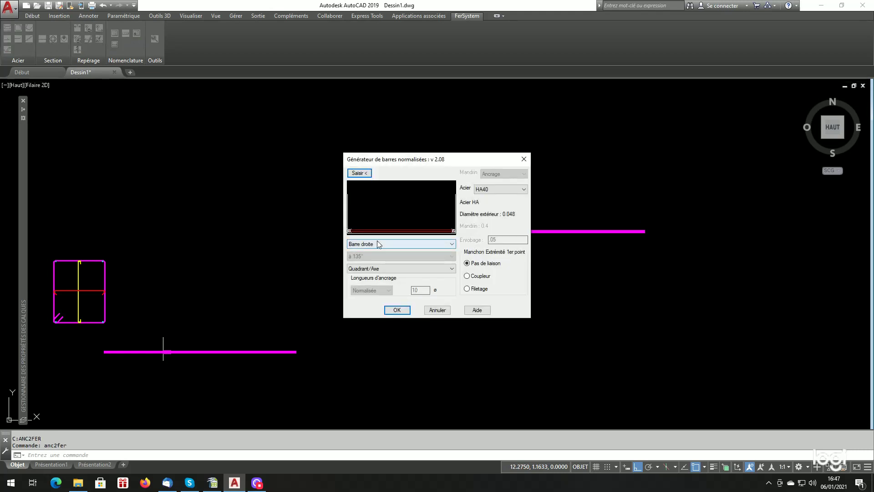
{"action": "left_click", "coordinate": [377, 244]}
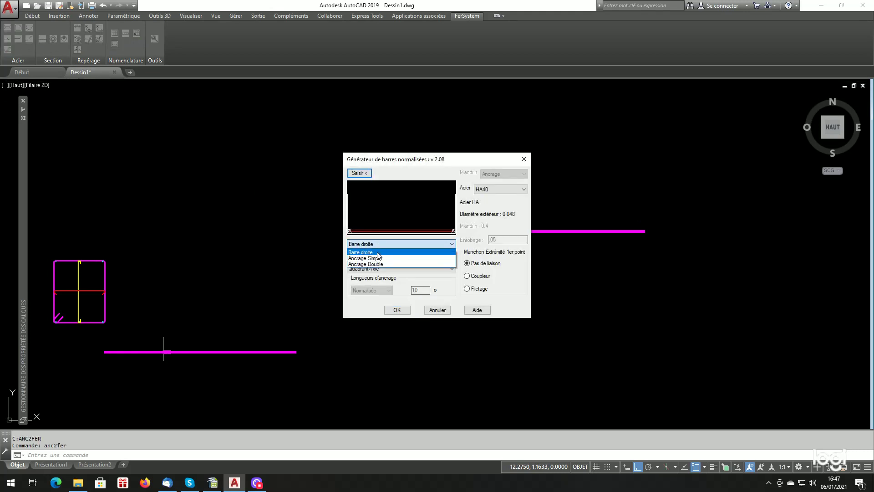
{"action": "left_click", "coordinate": [356, 173]}
{"action": "left_click", "coordinate": [481, 292]}
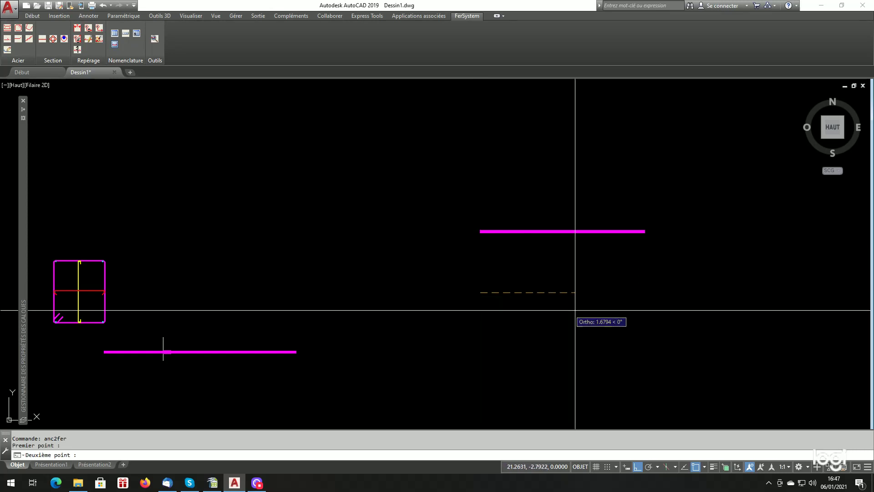
{"action": "left_click", "coordinate": [644, 312]}
{"action": "left_click", "coordinate": [643, 312]}
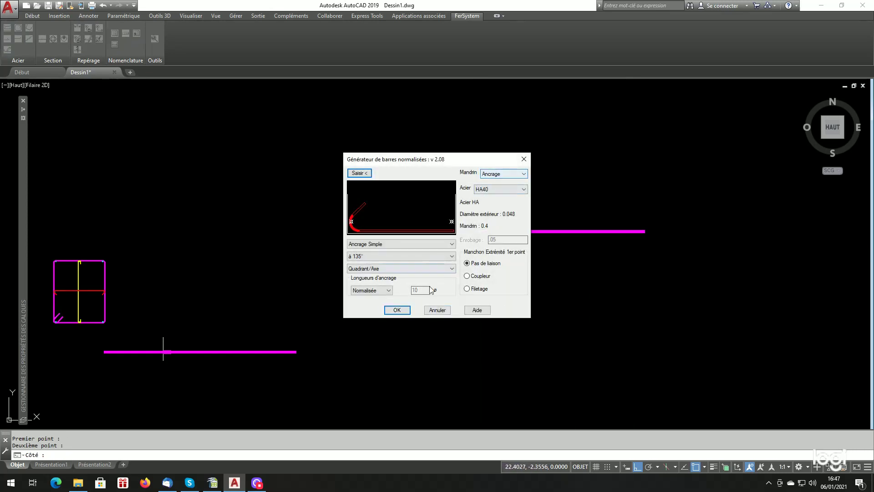
{"action": "left_click", "coordinate": [407, 311]}
Step: Draw an HA40 bar about 3 units long with a single 90° anchorage turned upward, below the 135° hooked bar
{"action": "key", "text": "Return"}
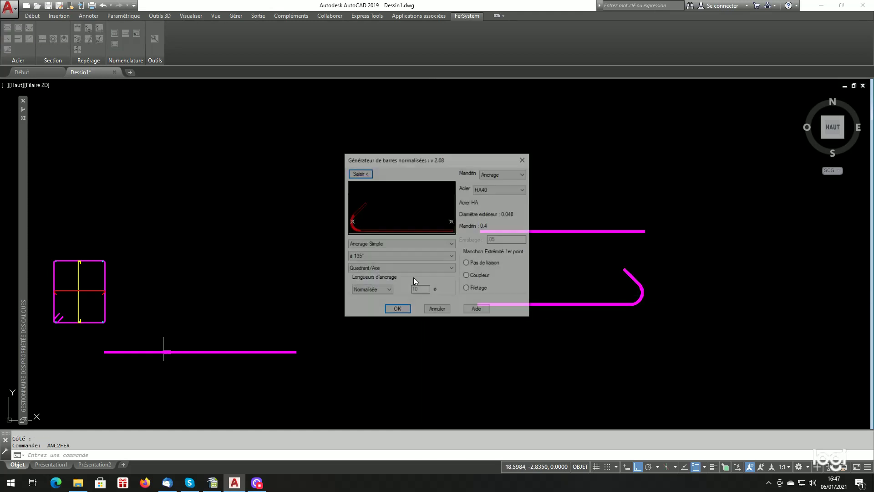
{"action": "left_click", "coordinate": [394, 254]}
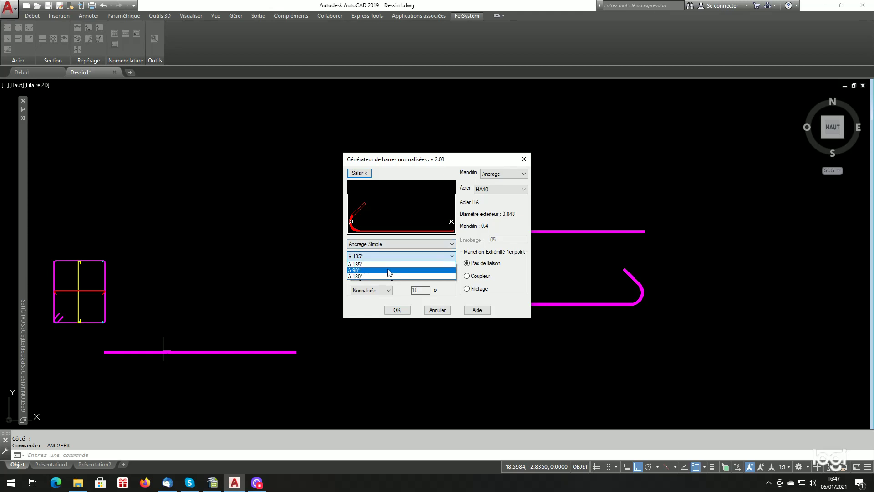
{"action": "left_click", "coordinate": [359, 174]}
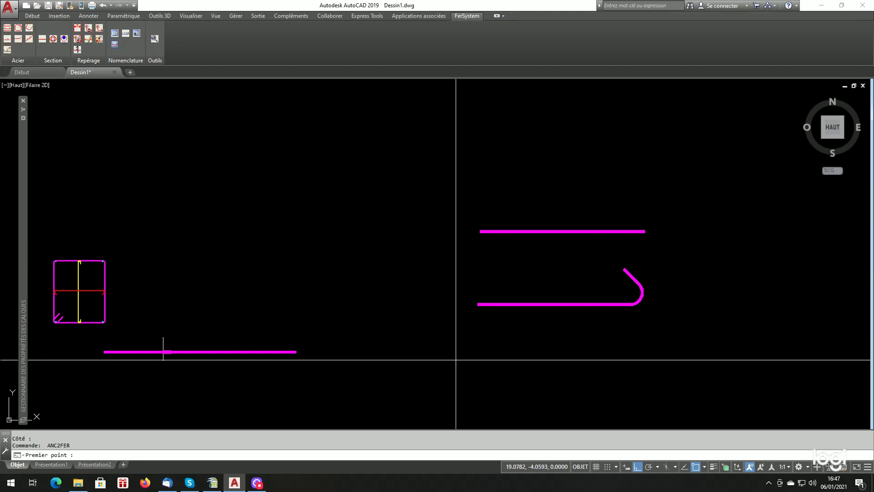
{"action": "left_click", "coordinate": [479, 362]}
{"action": "left_click", "coordinate": [643, 364]}
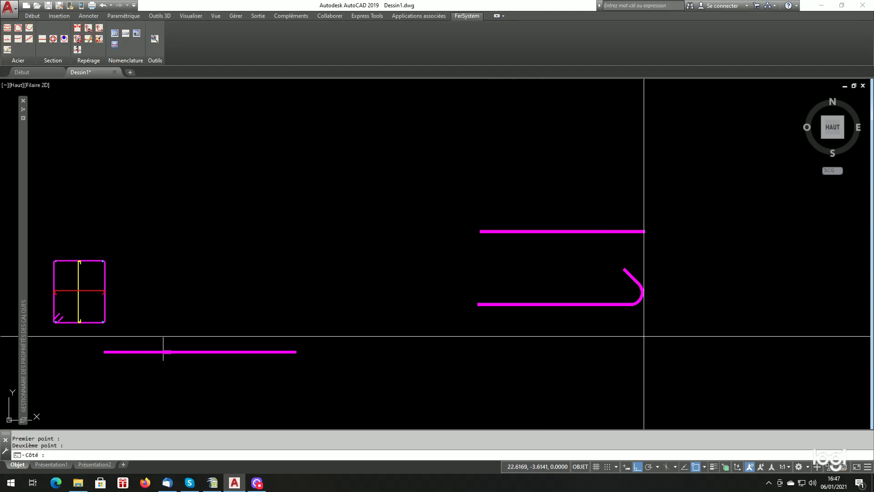
{"action": "left_click", "coordinate": [644, 341]}
{"action": "left_click", "coordinate": [394, 309]}
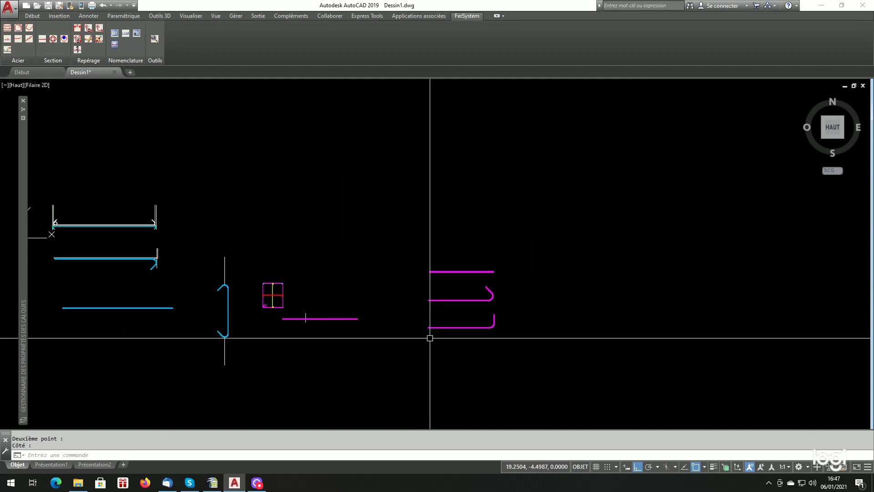
Step: Draw an HA40 bar about 3.2 units long with a single 180° anchorage turned upward, below the 90° hooked bar
{"action": "scroll", "coordinate": [454, 351], "scroll_direction": "up", "scroll_amount": 4}
{"action": "key", "text": "Return"}
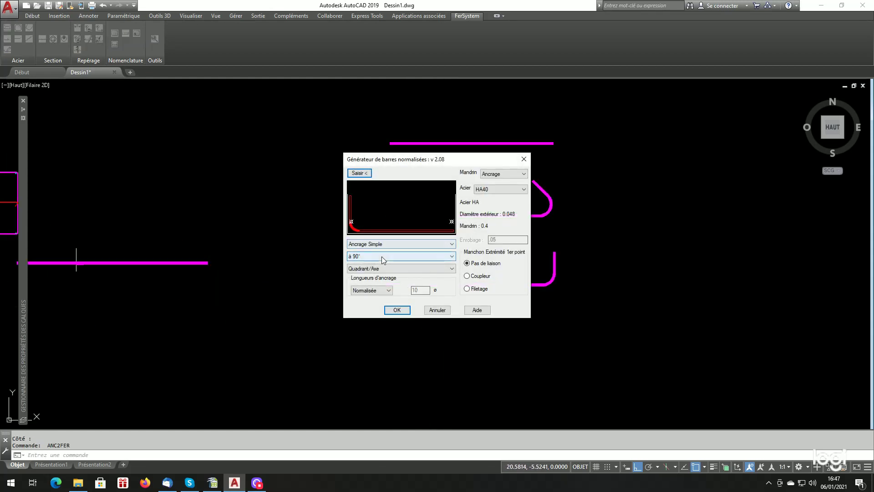
{"action": "left_click", "coordinate": [370, 276]}
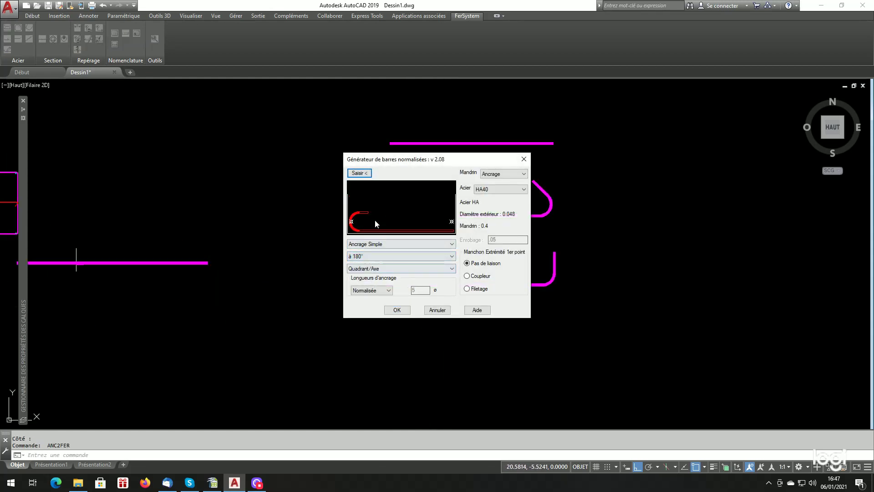
{"action": "left_click", "coordinate": [360, 177]}
{"action": "left_click", "coordinate": [385, 354]}
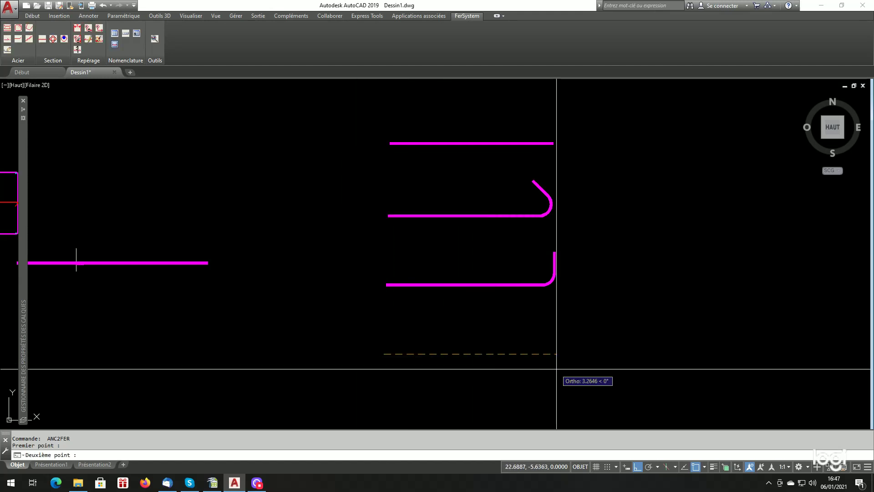
{"action": "left_click", "coordinate": [540, 348]}
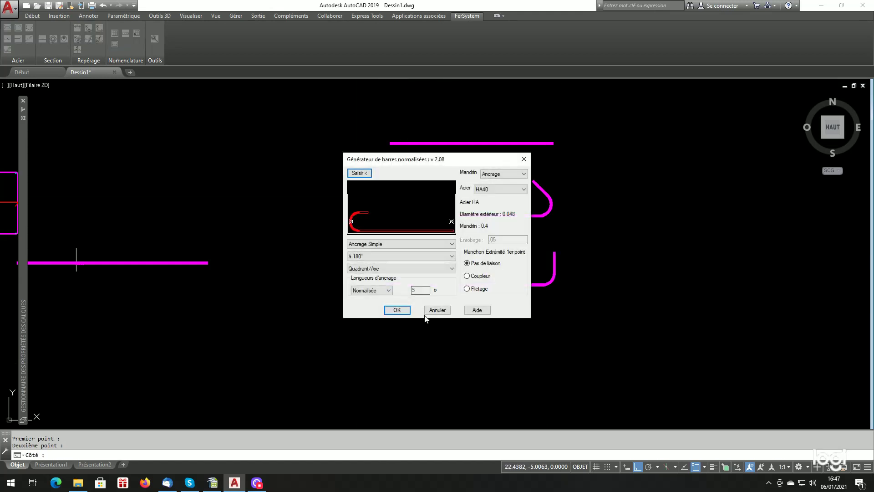
{"action": "left_click", "coordinate": [397, 310]}
{"action": "scroll", "coordinate": [390, 334], "scroll_direction": "down", "scroll_amount": 4}
{"action": "scroll", "coordinate": [455, 371], "scroll_direction": "up", "scroll_amount": 2}
{"action": "scroll", "coordinate": [451, 385], "scroll_direction": "down", "scroll_amount": 2}
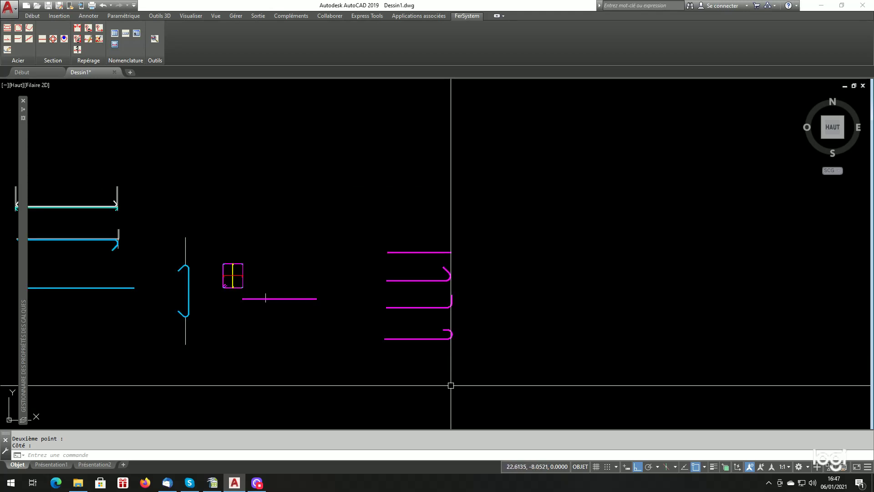
Step: Draw an HA40 bar about 3.2 units long with double 135° anchorages turned upward, below the 180° hooked bar
{"action": "scroll", "coordinate": [451, 385], "scroll_direction": "up", "scroll_amount": 2}
{"action": "key", "text": "Return"}
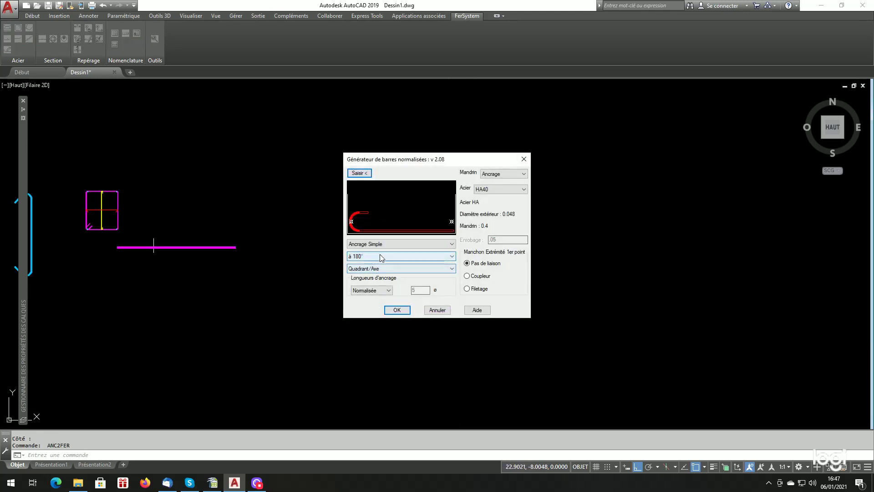
{"action": "left_click", "coordinate": [381, 255]}
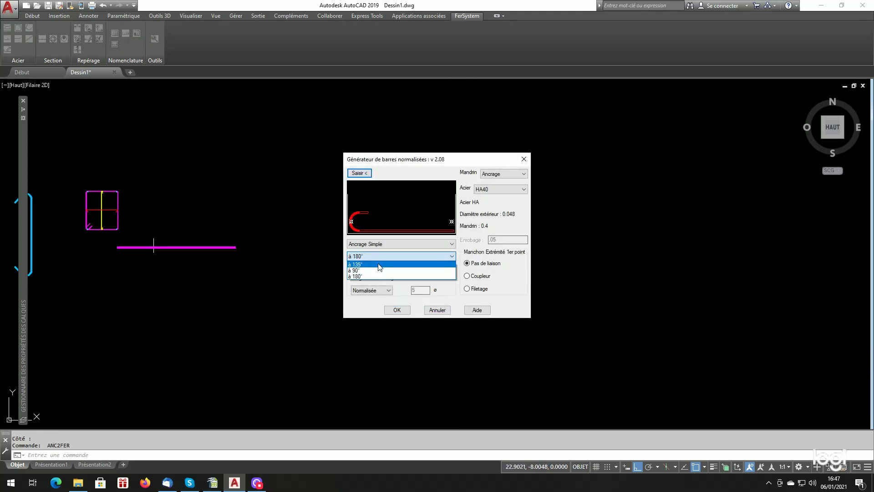
{"action": "left_click", "coordinate": [379, 265]}
{"action": "left_click", "coordinate": [386, 243]}
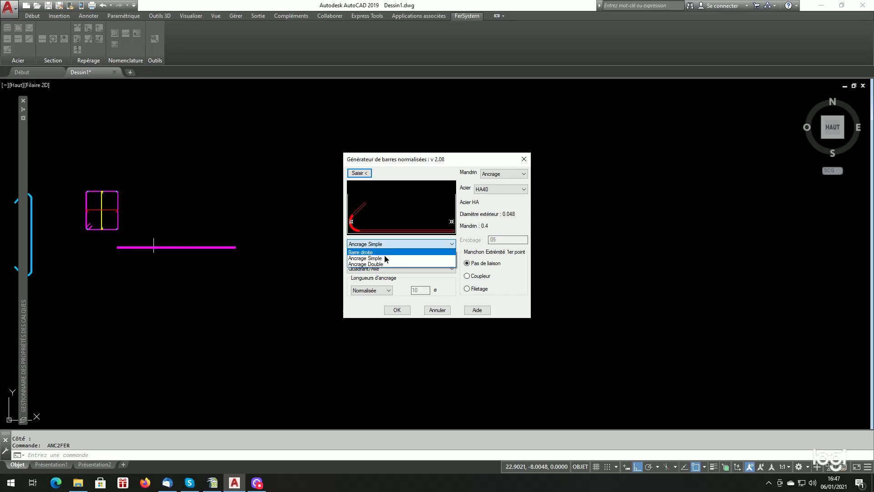
{"action": "left_click", "coordinate": [381, 263]}
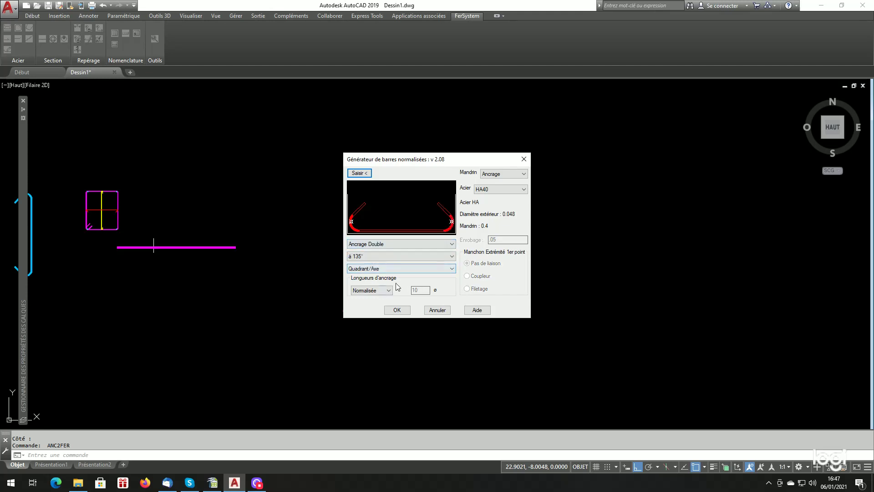
{"action": "left_click", "coordinate": [359, 173]}
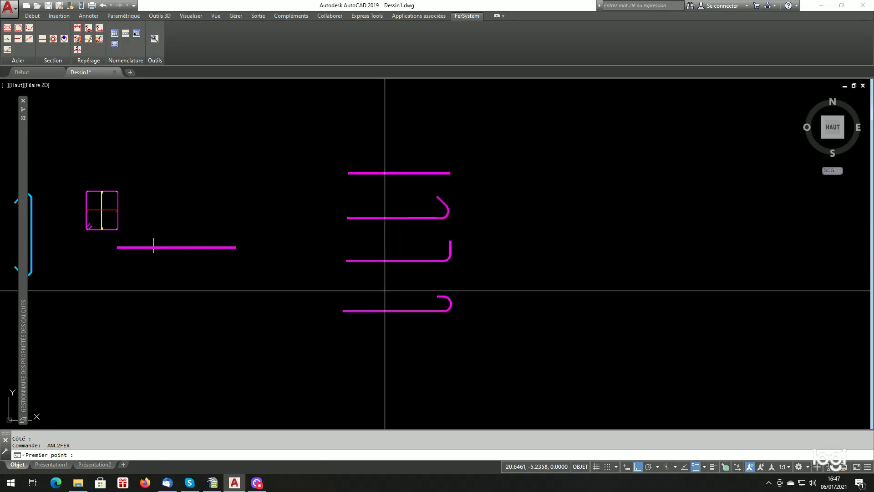
{"action": "left_click", "coordinate": [344, 357]}
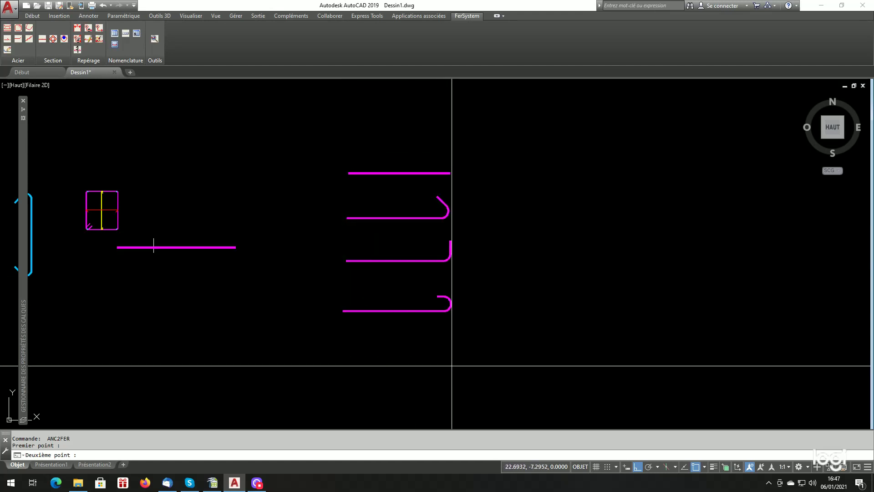
{"action": "left_click", "coordinate": [451, 365]}
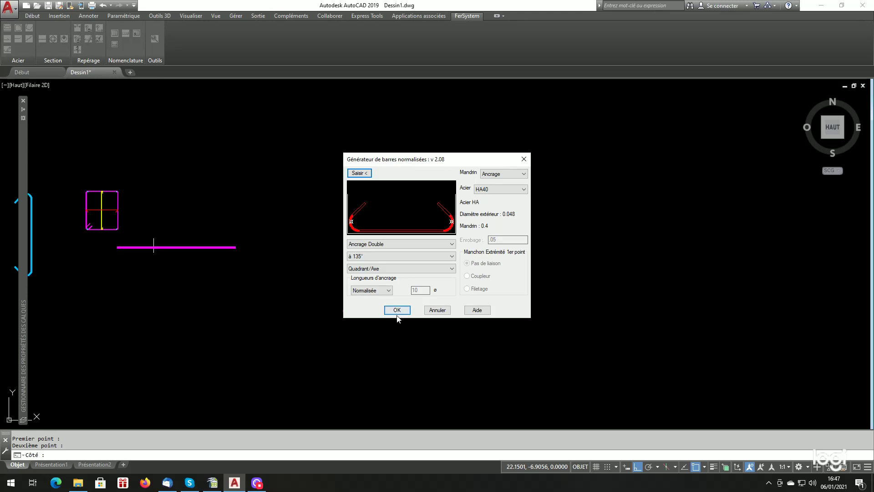
{"action": "left_click", "coordinate": [396, 310]}
{"action": "scroll", "coordinate": [405, 370], "scroll_direction": "down", "scroll_amount": 3}
{"action": "scroll", "coordinate": [409, 381], "scroll_direction": "up", "scroll_amount": 3}
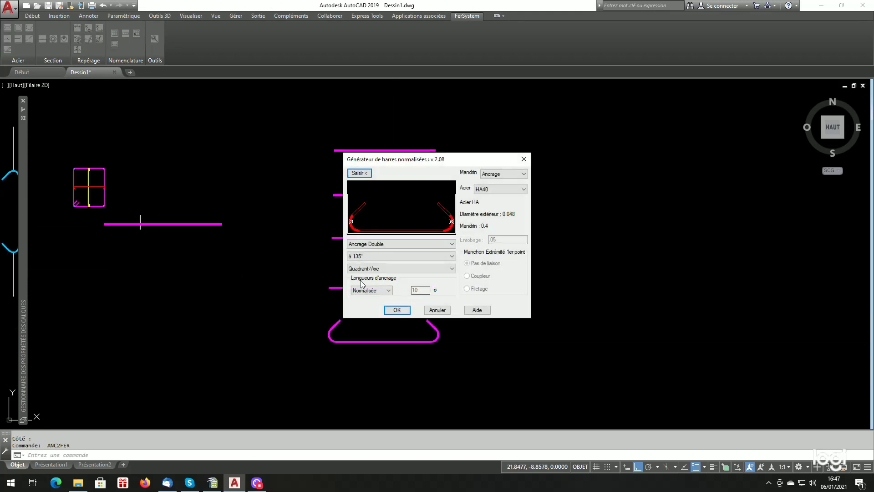
Step: Draw an HA40 bar about 3.5 units long with double 90° anchorages turned upward, below the double 135° bar
{"action": "left_click", "coordinate": [385, 255]}
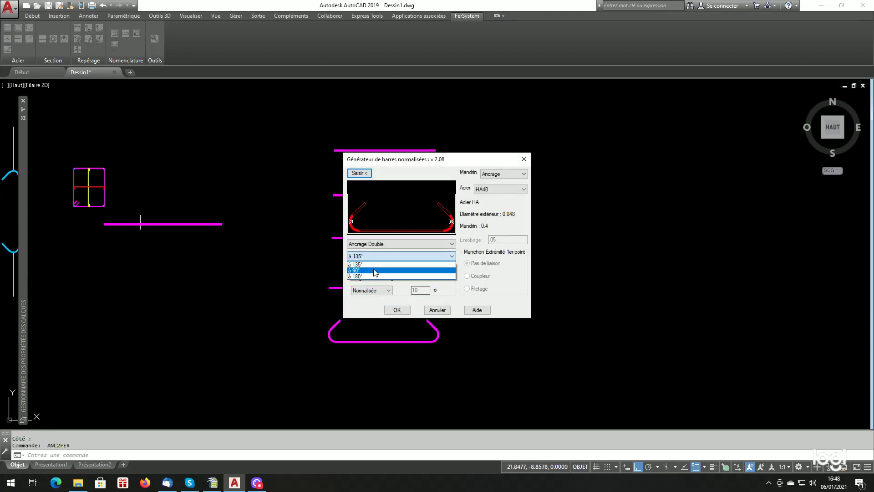
{"action": "left_click", "coordinate": [382, 269]}
{"action": "left_click", "coordinate": [358, 173]}
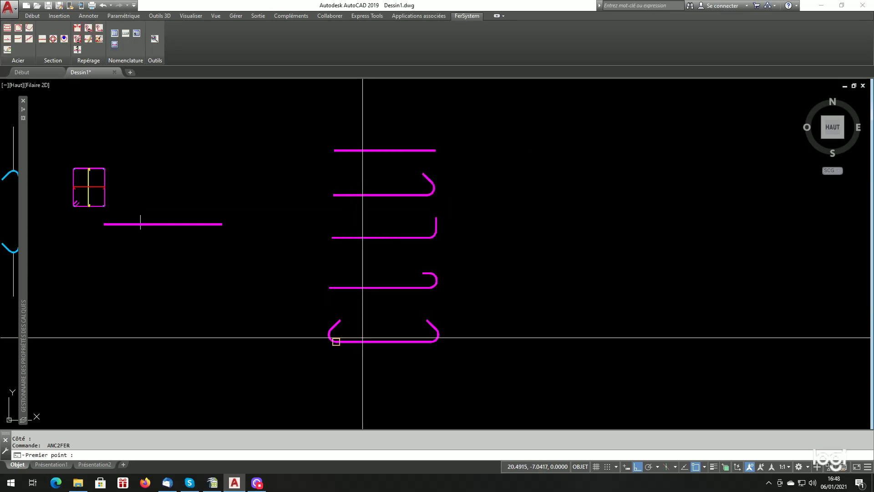
{"action": "left_click", "coordinate": [327, 391]}
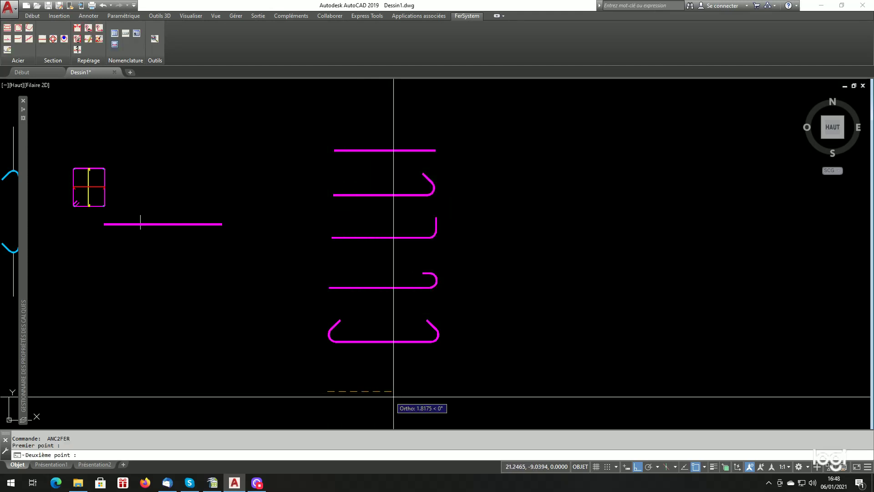
{"action": "left_click", "coordinate": [442, 392]}
{"action": "left_click", "coordinate": [397, 310]}
{"action": "scroll", "coordinate": [394, 312], "scroll_direction": "down", "scroll_amount": 3}
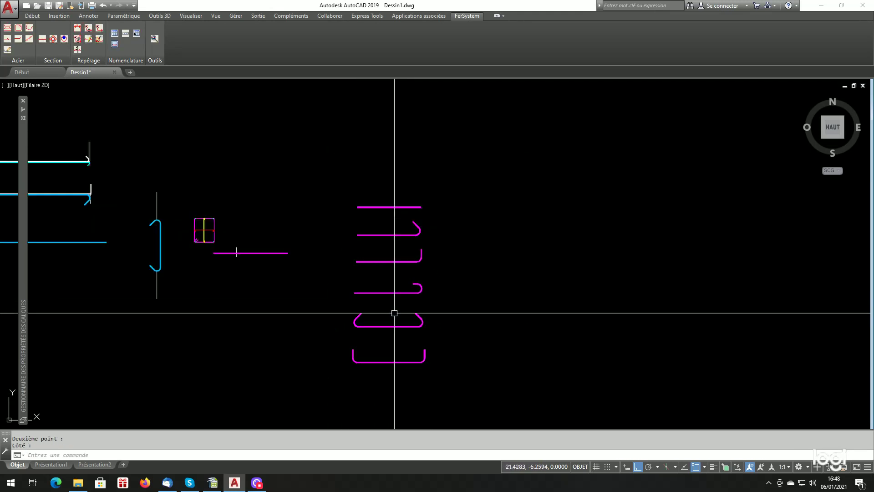
{"action": "scroll", "coordinate": [404, 385], "scroll_direction": "up", "scroll_amount": 2}
Step: Draw an HA40 bar about 3.5 units long with double 180° anchorages turned upward, below the double 90° bar
{"action": "key", "text": "Return"}
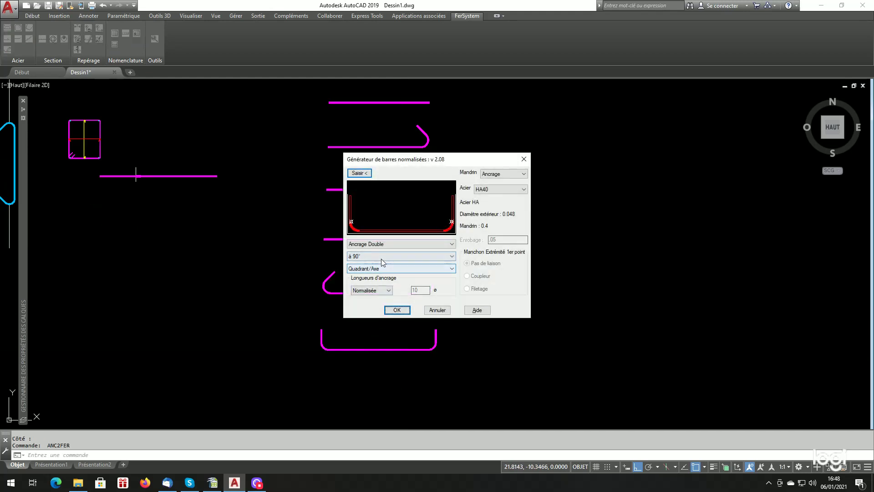
{"action": "left_click", "coordinate": [381, 257]}
{"action": "left_click", "coordinate": [374, 276]}
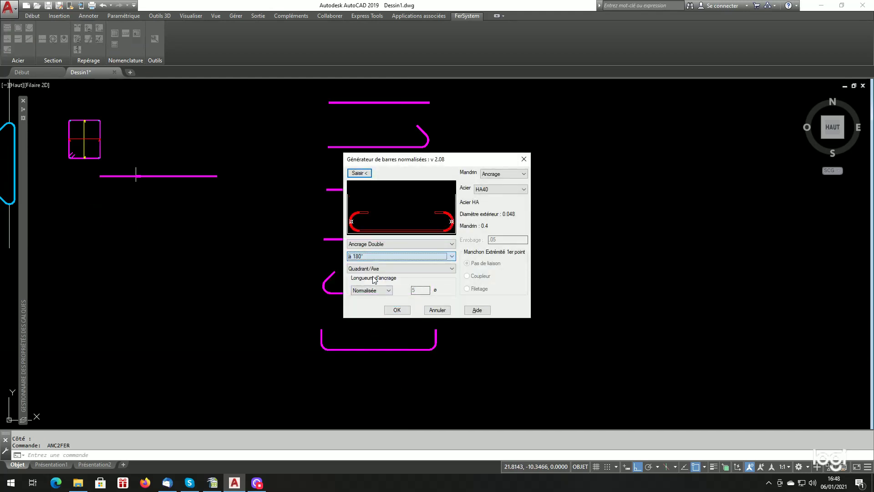
{"action": "left_click", "coordinate": [363, 175]}
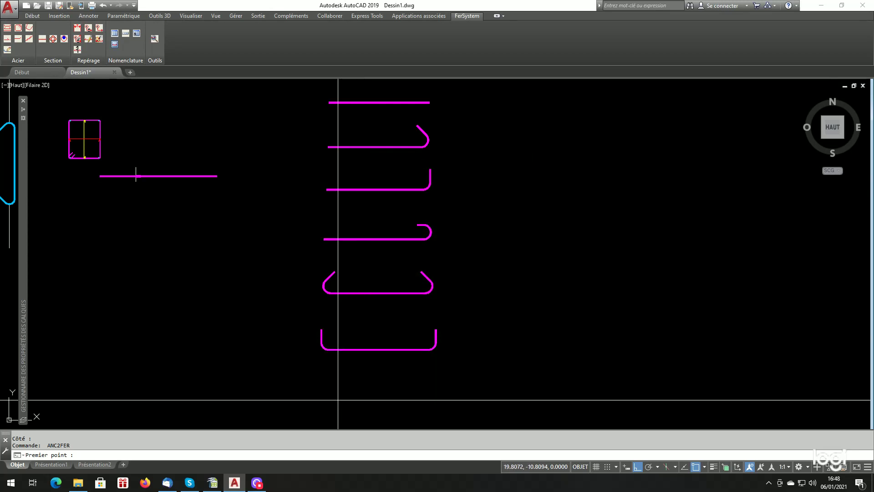
{"action": "left_click", "coordinate": [320, 392]}
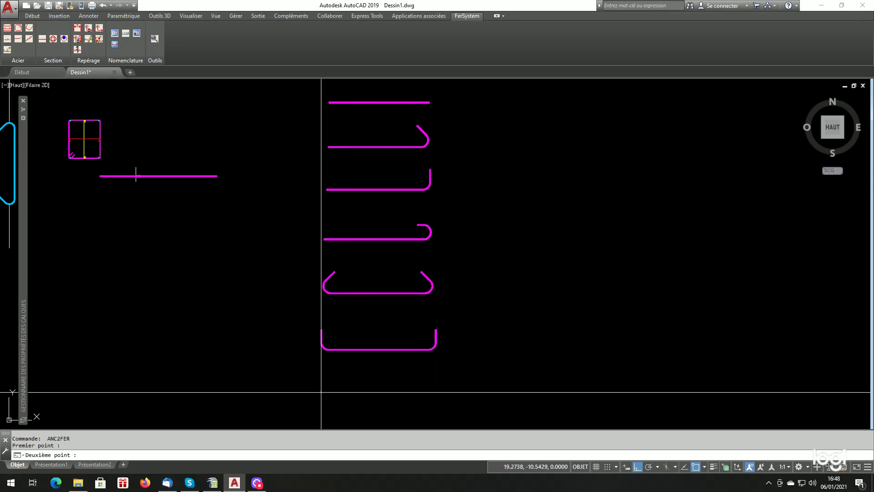
{"action": "left_click", "coordinate": [433, 392]}
{"action": "left_click", "coordinate": [417, 379]}
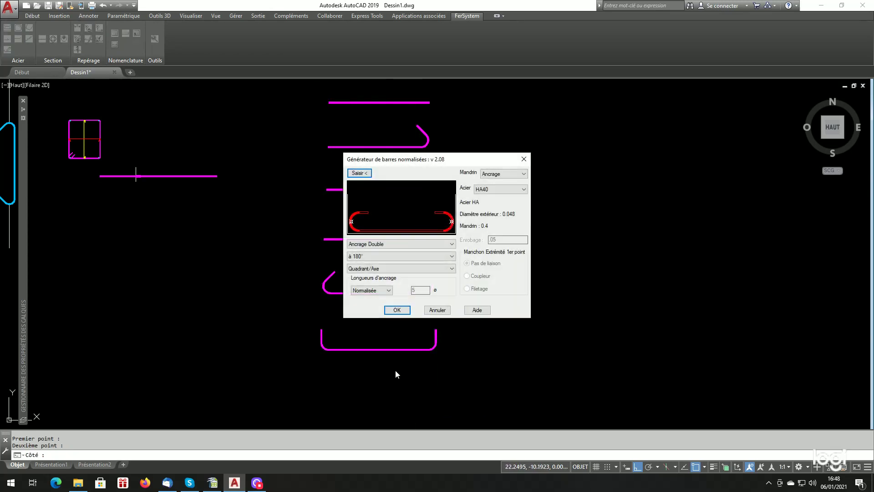
{"action": "left_click", "coordinate": [396, 310]}
{"action": "scroll", "coordinate": [478, 388], "scroll_direction": "down", "scroll_amount": 4}
{"action": "scroll", "coordinate": [503, 376], "scroll_direction": "up", "scroll_amount": 2}
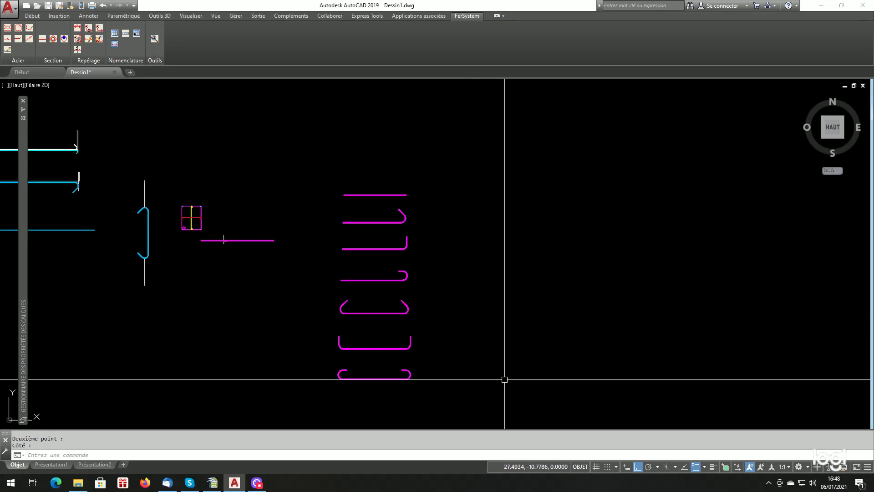
Step: Configure the bar generator for an HA12 bar with the Cadre mandrel and a single 135° anchorage
{"action": "key", "text": "Return"}
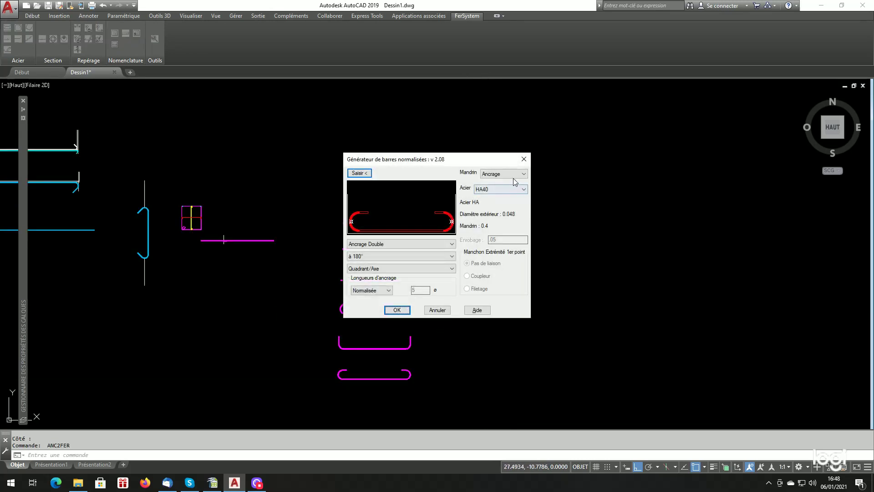
{"action": "left_click", "coordinate": [502, 187]}
{"action": "left_click", "coordinate": [493, 189]}
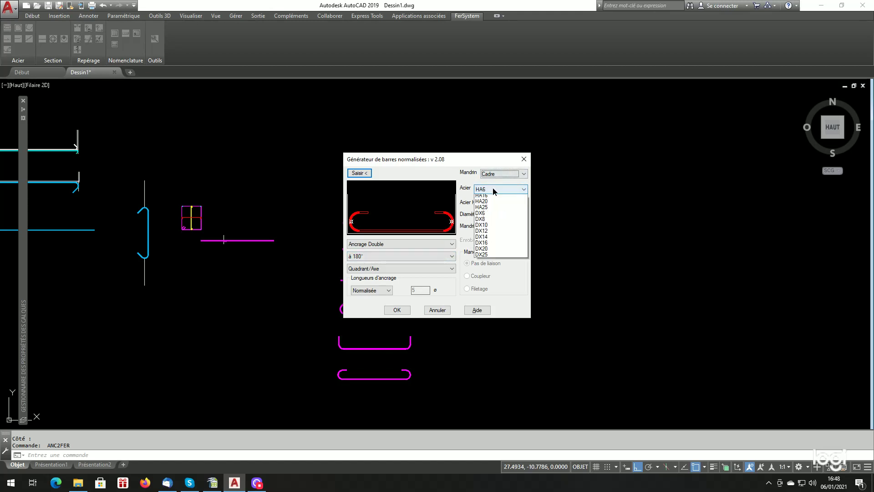
{"action": "left_click", "coordinate": [490, 215]}
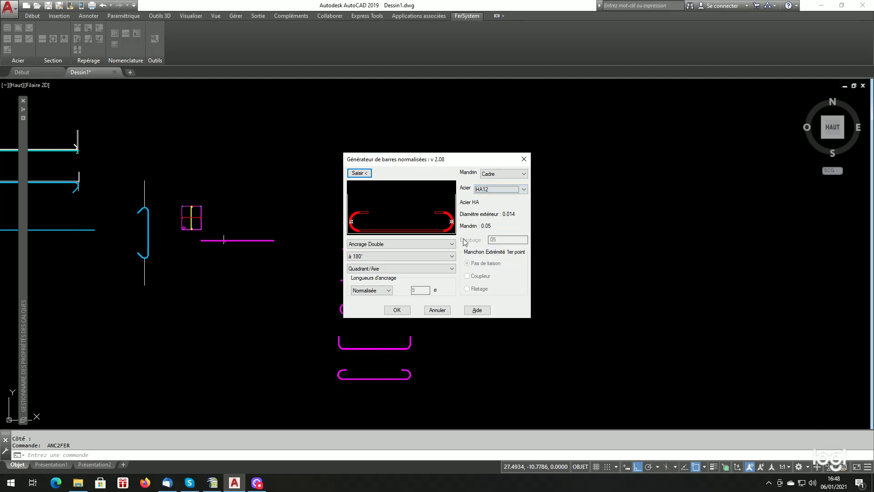
{"action": "left_click_drag", "start_coordinate": [427, 160], "coordinate": [535, 153]}
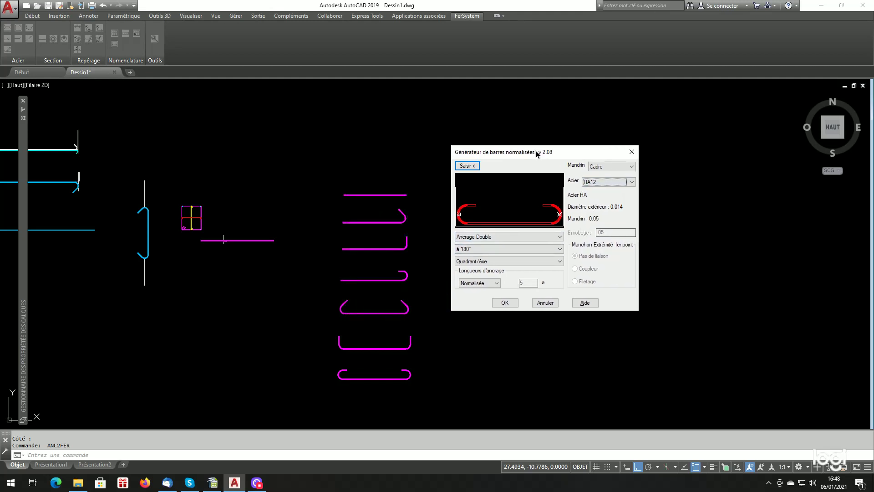
{"action": "left_click", "coordinate": [510, 237]}
{"action": "left_click", "coordinate": [510, 240]}
{"action": "left_click", "coordinate": [504, 249]}
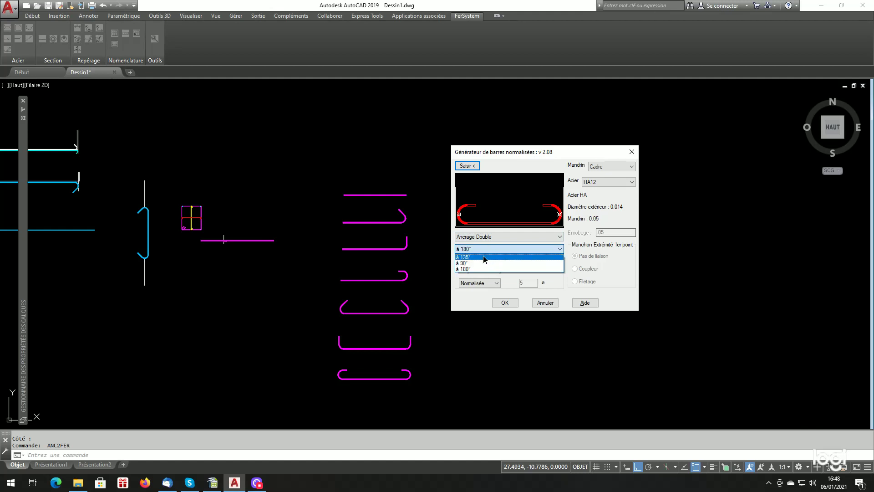
{"action": "left_click", "coordinate": [484, 257]}
{"action": "left_click", "coordinate": [498, 237]}
{"action": "left_click", "coordinate": [493, 252]}
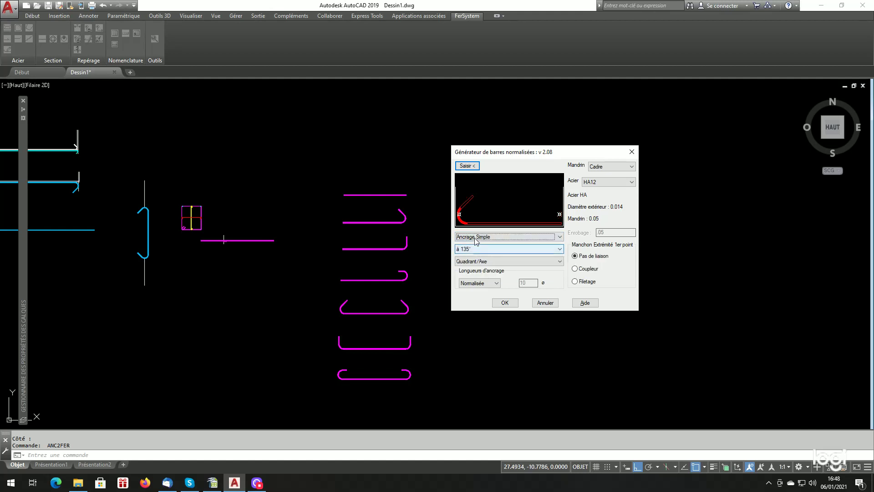
Step: Place the HA12 bar, about 3.9 units long with its hook turned upward, to the right of the HA40 single 135° bar
{"action": "left_click", "coordinate": [466, 166]}
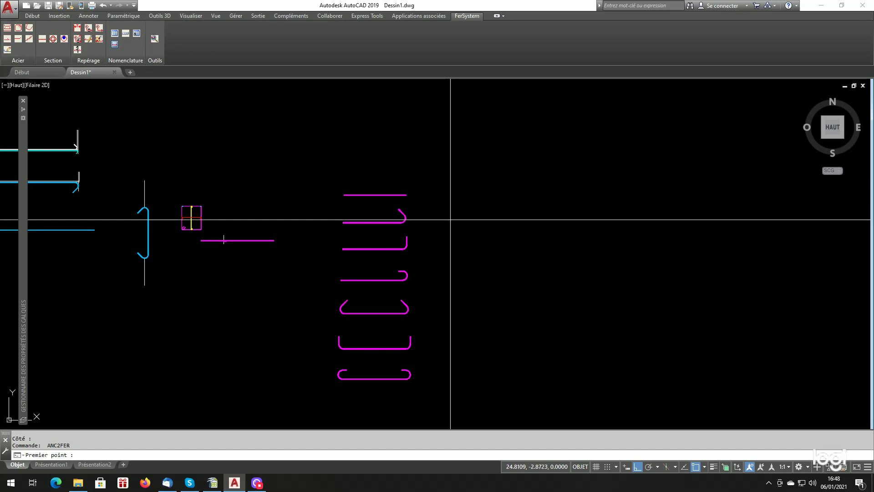
{"action": "left_click", "coordinate": [450, 221]}
{"action": "left_click", "coordinate": [528, 232]}
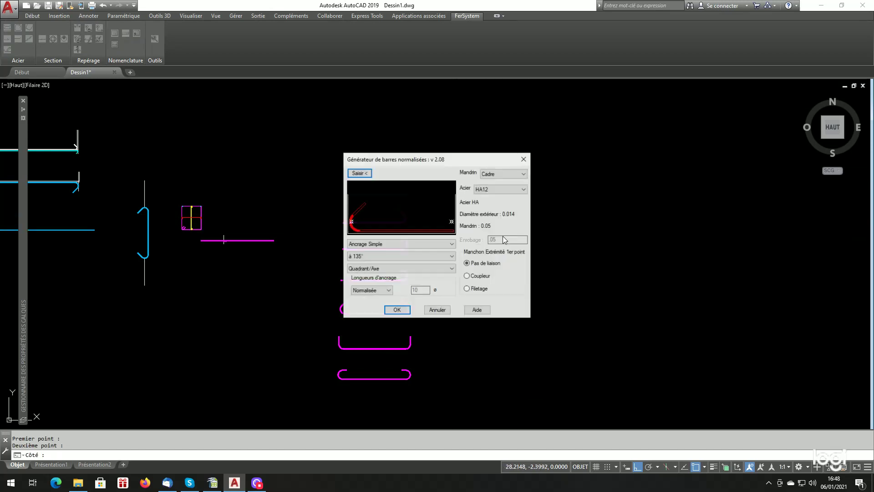
{"action": "left_click", "coordinate": [397, 310]}
{"action": "scroll", "coordinate": [492, 225], "scroll_direction": "up", "scroll_amount": 5}
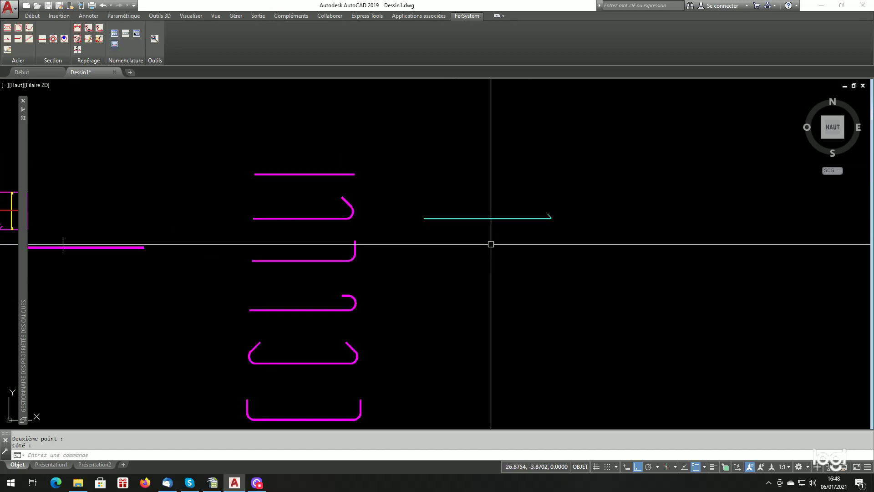
Step: Stretch the hooked end of the HA12 bar toward its straight end by about 2.8 units
{"action": "scroll", "coordinate": [486, 218], "scroll_direction": "up", "scroll_amount": 2}
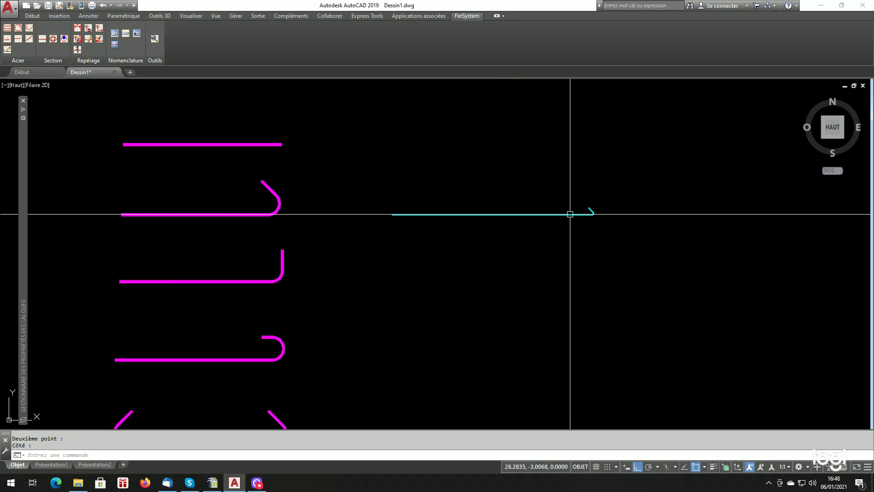
{"action": "type", "text": "e"}
{"action": "key", "text": "Return"}
{"action": "left_click", "coordinate": [619, 183]}
{"action": "left_click", "coordinate": [567, 234]}
{"action": "key", "text": "Return"}
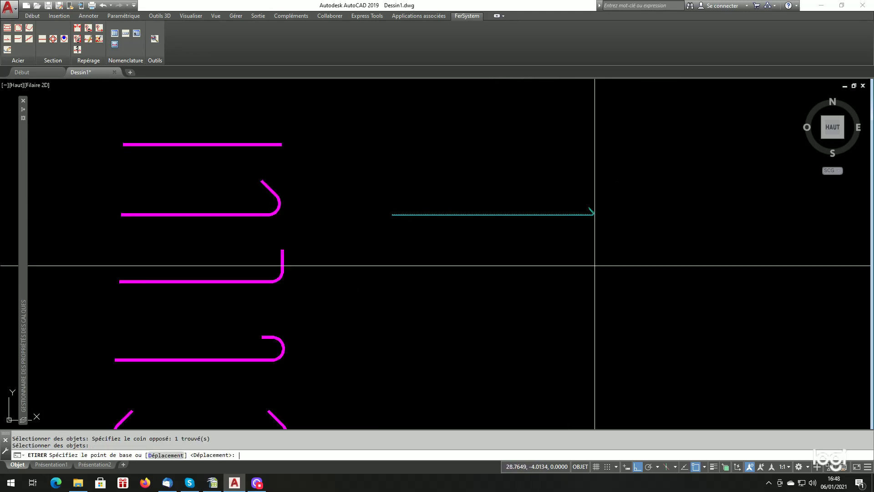
{"action": "left_click", "coordinate": [594, 265]}
{"action": "left_click", "coordinate": [452, 265]}
{"action": "scroll", "coordinate": [445, 236], "scroll_direction": "up", "scroll_amount": 4}
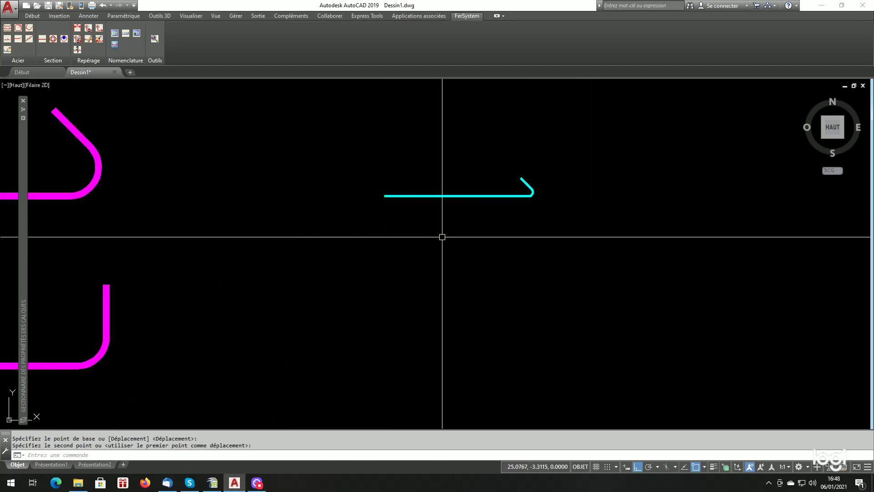
{"action": "scroll", "coordinate": [419, 228], "scroll_direction": "down", "scroll_amount": 2}
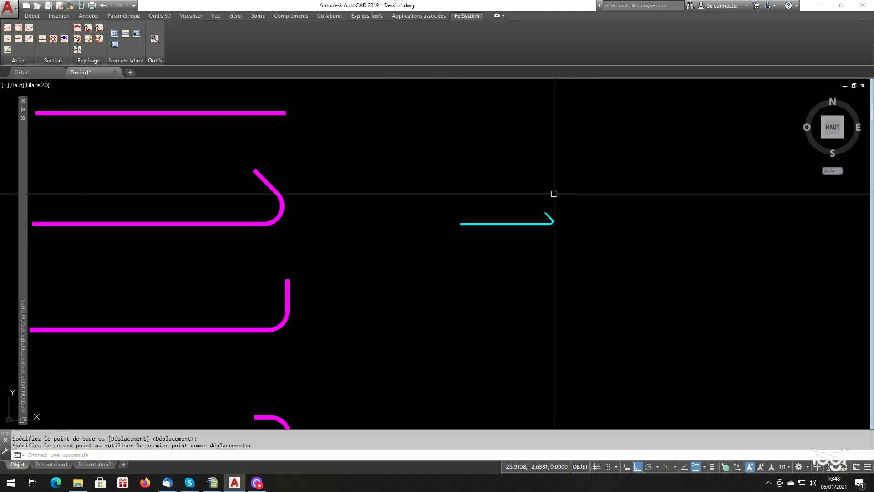
{"action": "scroll", "coordinate": [539, 220], "scroll_direction": "up", "scroll_amount": 2}
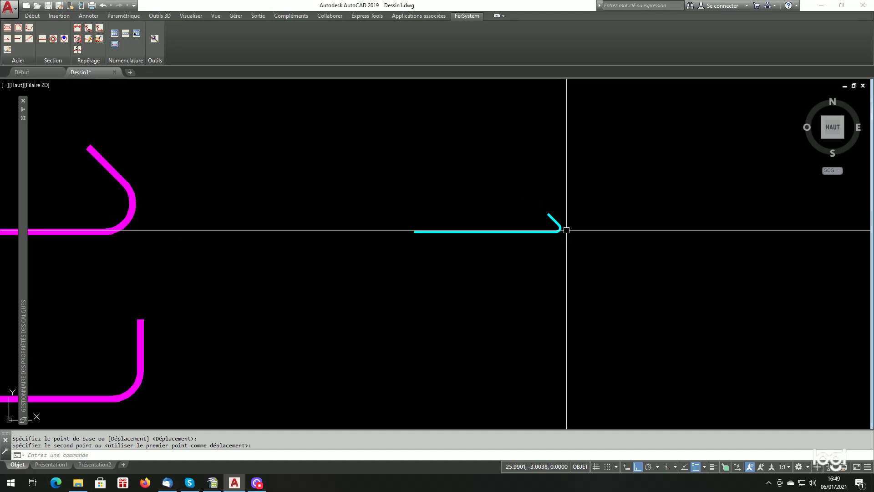
{"action": "scroll", "coordinate": [566, 228], "scroll_direction": "down", "scroll_amount": 2}
{"action": "scroll", "coordinate": [560, 239], "scroll_direction": "up", "scroll_amount": 2}
{"action": "scroll", "coordinate": [561, 240], "scroll_direction": "down", "scroll_amount": 2}
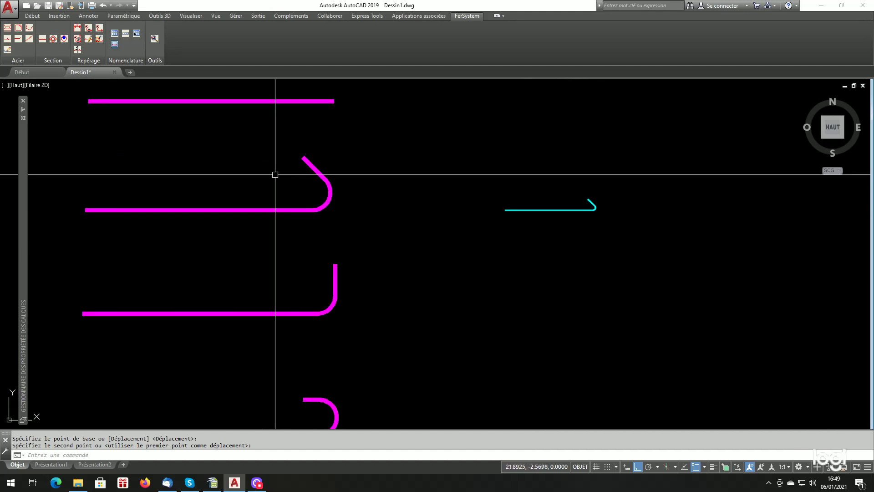
Step: Draw an HA12 bar about 1.2 units long with a single 90° anchorage turned upward, below the HA12 135° bar
{"action": "left_click", "coordinate": [8, 28]}
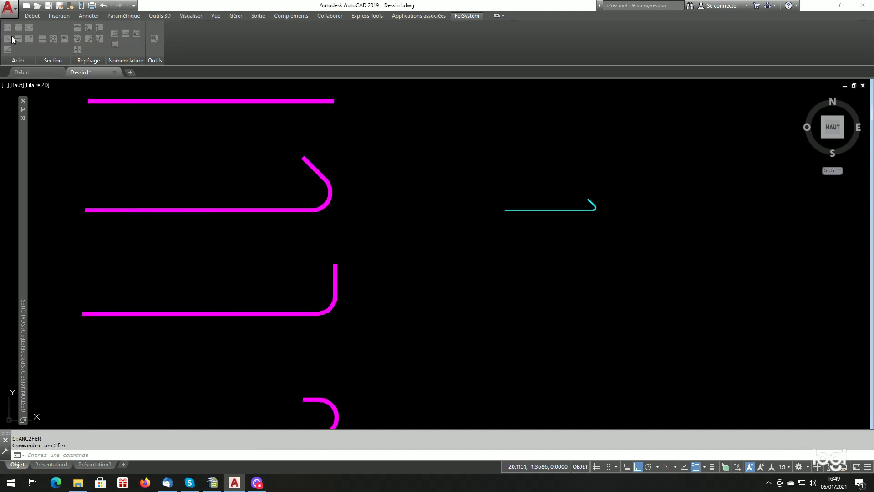
{"action": "left_click", "coordinate": [370, 259]}
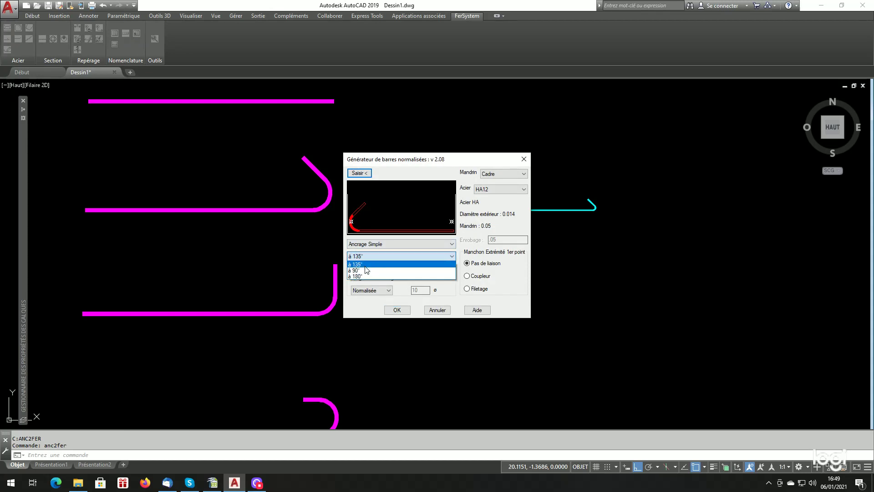
{"action": "left_click", "coordinate": [365, 270]}
{"action": "left_click", "coordinate": [358, 173]}
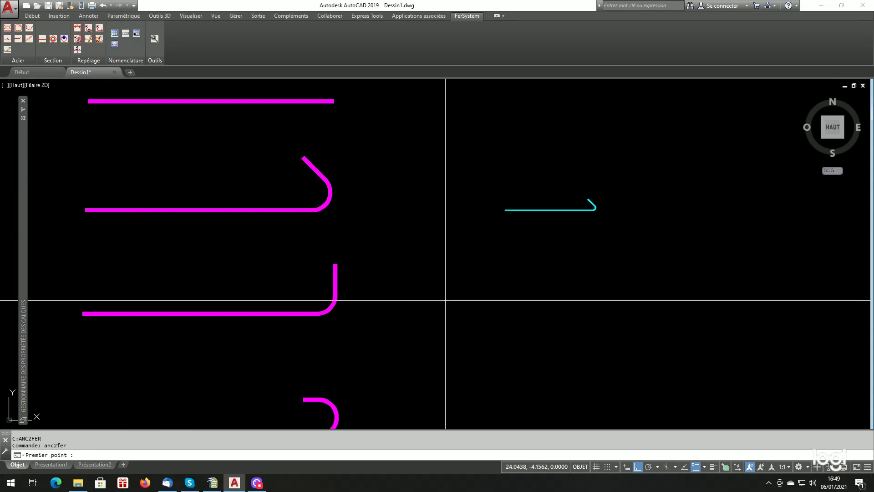
{"action": "left_click", "coordinate": [503, 298]}
{"action": "left_click", "coordinate": [601, 304]}
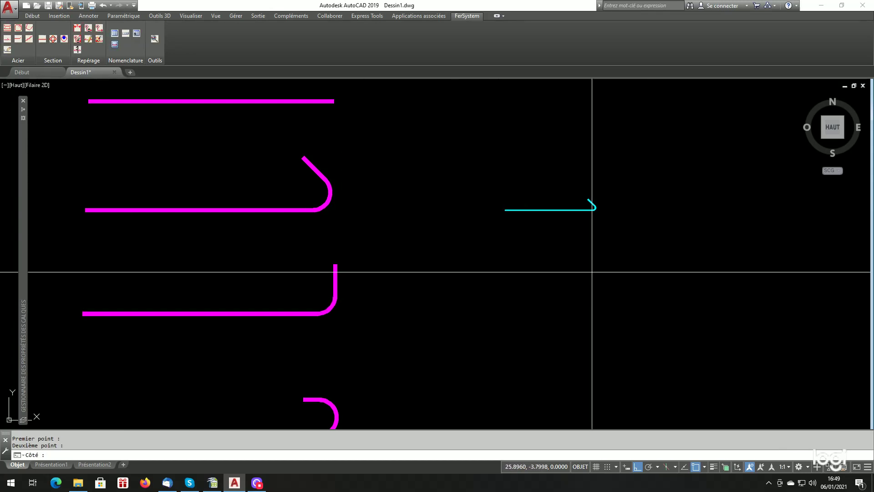
{"action": "left_click", "coordinate": [396, 308]}
{"action": "left_click", "coordinate": [411, 247]}
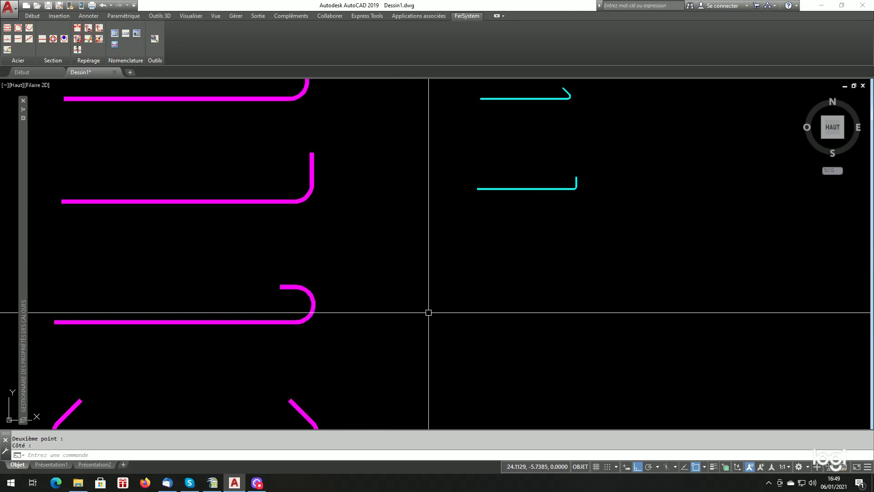
Step: Draw an HA12 bar about 1.4 units long with a single 180° anchorage turned upward, below the HA12 90° bar
{"action": "key", "text": "Return"}
{"action": "left_click", "coordinate": [373, 245]}
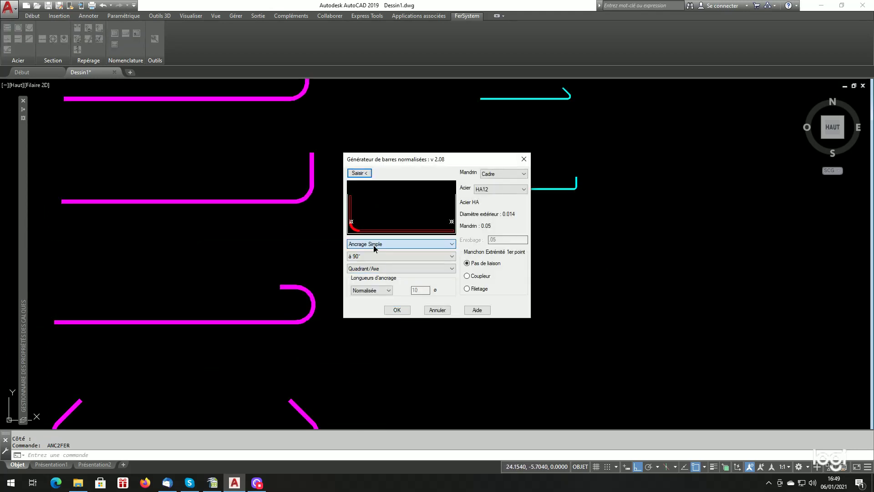
{"action": "left_click", "coordinate": [375, 257]}
{"action": "left_click", "coordinate": [366, 276]}
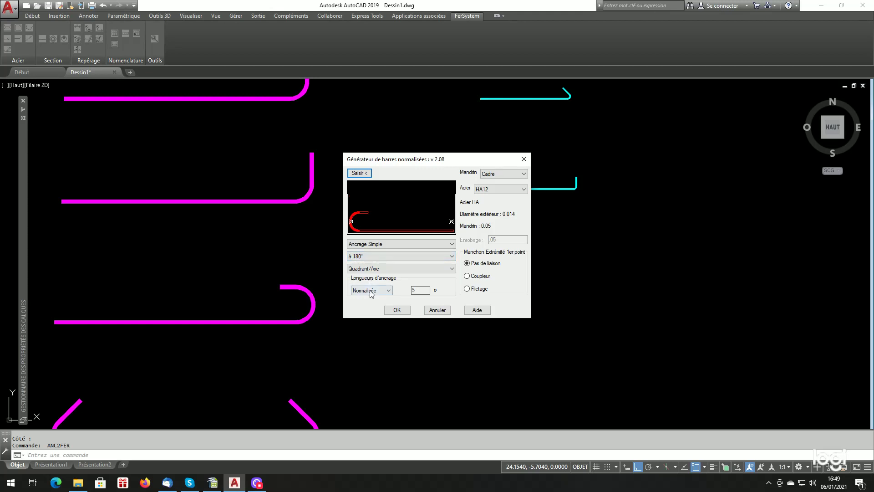
{"action": "left_click", "coordinate": [397, 310]}
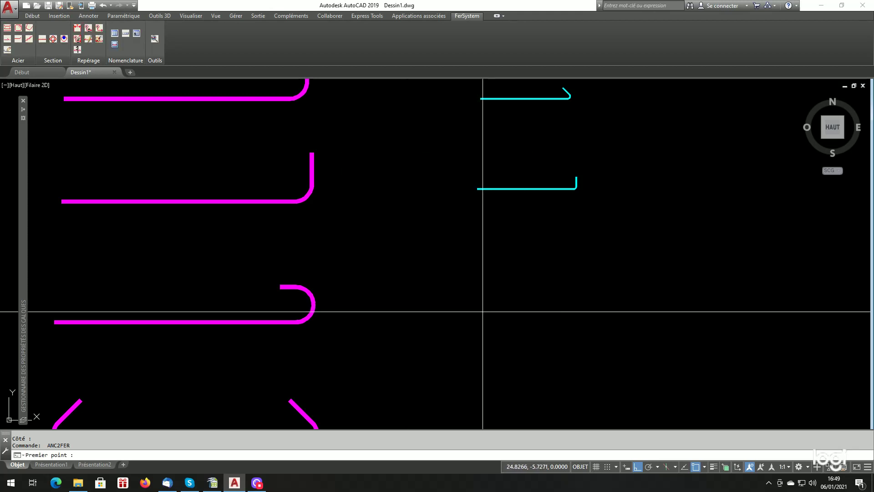
{"action": "left_click", "coordinate": [476, 312]}
{"action": "left_click", "coordinate": [585, 320]}
{"action": "left_click", "coordinate": [569, 293]}
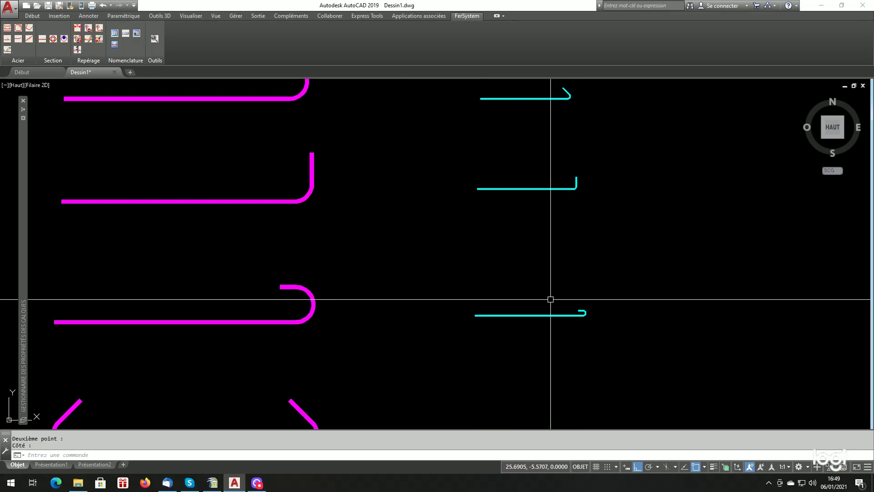
{"action": "scroll", "coordinate": [474, 257], "scroll_direction": "down", "scroll_amount": 2}
{"action": "scroll", "coordinate": [488, 340], "scroll_direction": "up", "scroll_amount": 1}
{"action": "scroll", "coordinate": [488, 340], "scroll_direction": "down", "scroll_amount": 2}
{"action": "scroll", "coordinate": [495, 302], "scroll_direction": "up", "scroll_amount": 2}
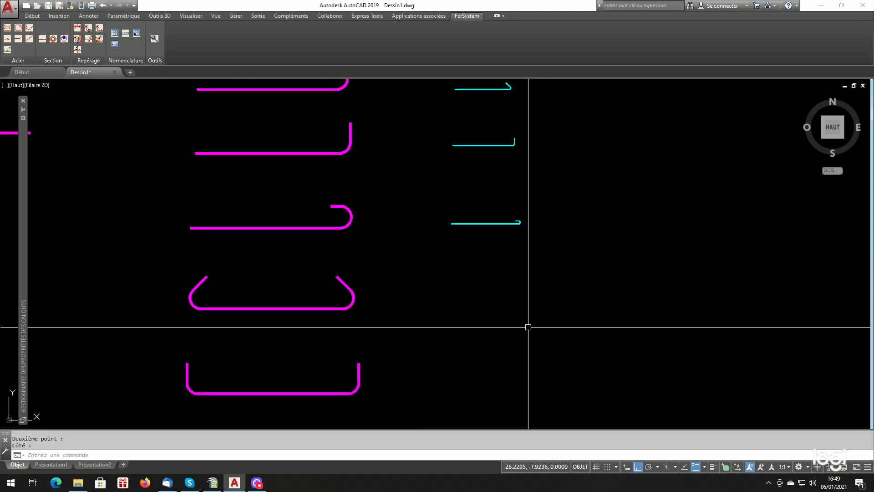
Step: Draw an HA12 bar with double 135° anchorages turned upward, below the HA12 single 180° bar
{"action": "key", "text": "Return"}
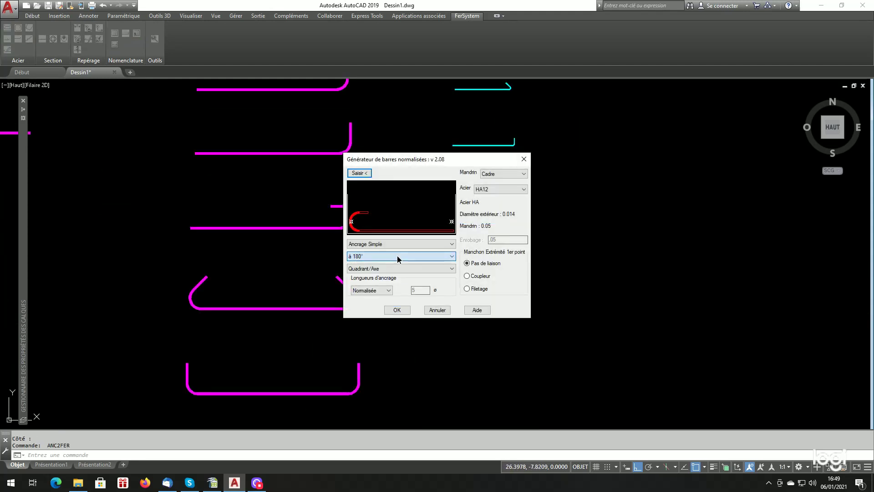
{"action": "left_click", "coordinate": [397, 244]}
{"action": "left_click", "coordinate": [393, 263]}
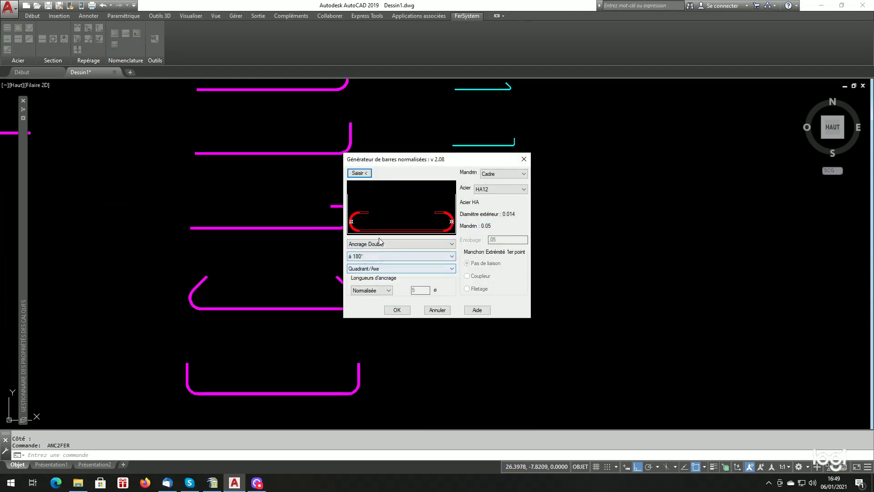
{"action": "left_click", "coordinate": [359, 173]}
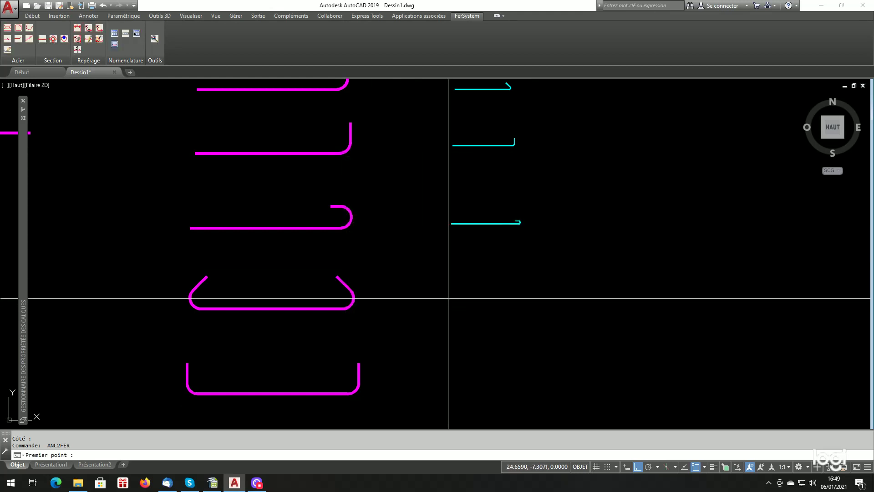
{"action": "left_click", "coordinate": [491, 303]}
{"action": "left_click", "coordinate": [506, 296]}
{"action": "left_click", "coordinate": [503, 283]}
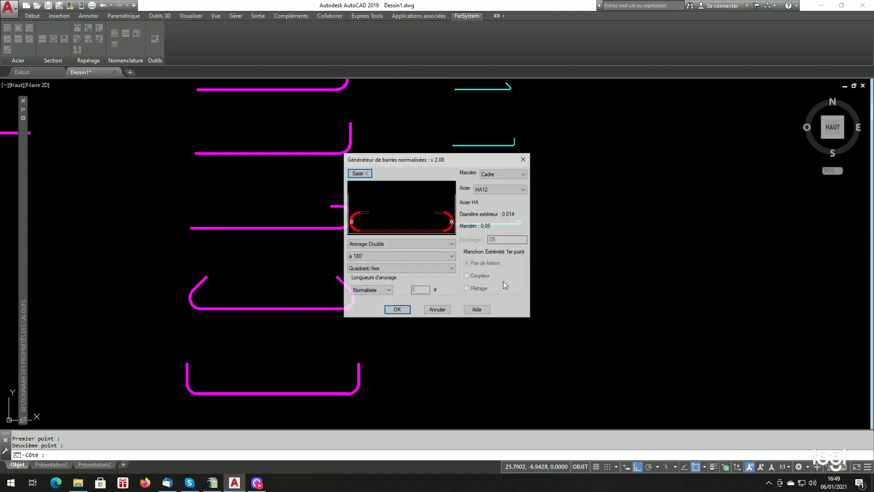
{"action": "left_click", "coordinate": [411, 258]}
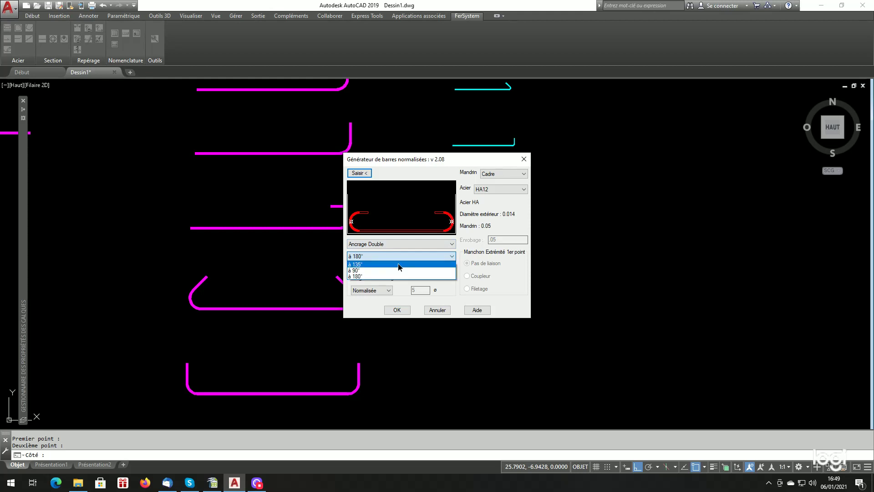
{"action": "left_click", "coordinate": [398, 264]}
{"action": "left_click", "coordinate": [397, 310]}
Step: Draw an HA12 bar about 1.4 units long with double 90° anchorages turned upward, below the HA12 double 135° bar
{"action": "scroll", "coordinate": [449, 347], "scroll_direction": "up", "scroll_amount": 2}
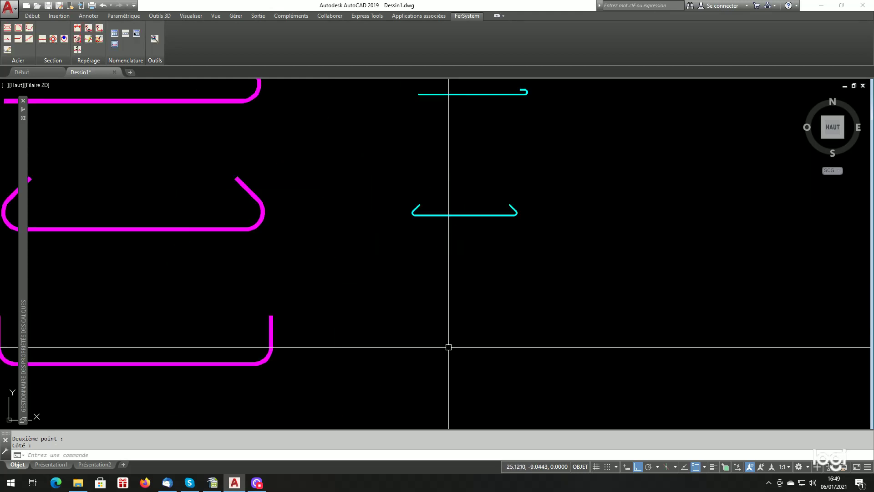
{"action": "key", "text": "Return"}
{"action": "left_click", "coordinate": [386, 258]}
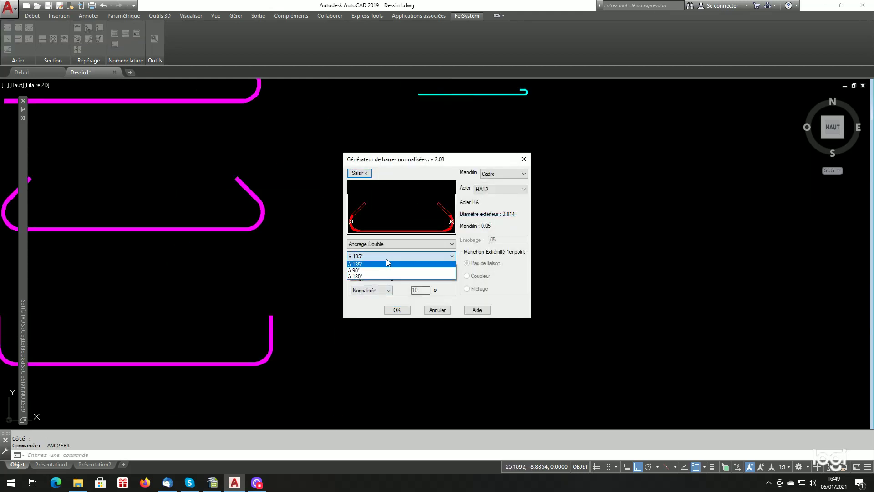
{"action": "left_click", "coordinate": [385, 271]}
{"action": "left_click", "coordinate": [361, 175]}
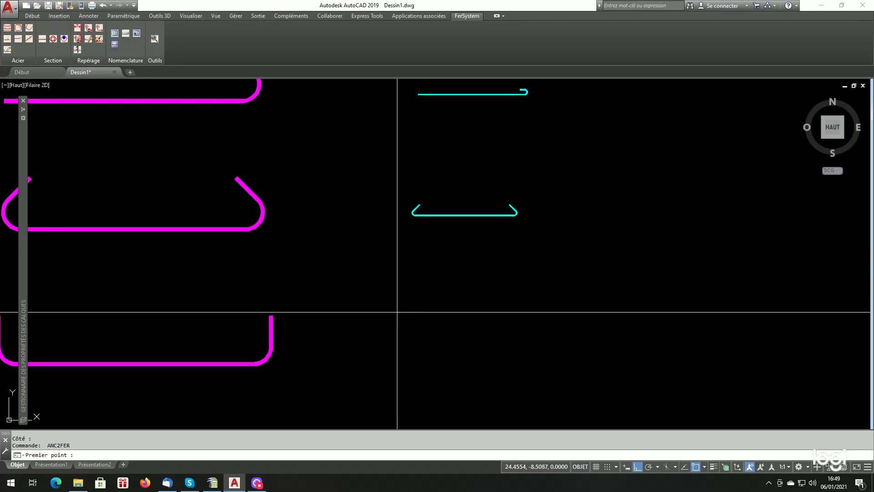
{"action": "left_click", "coordinate": [412, 360]}
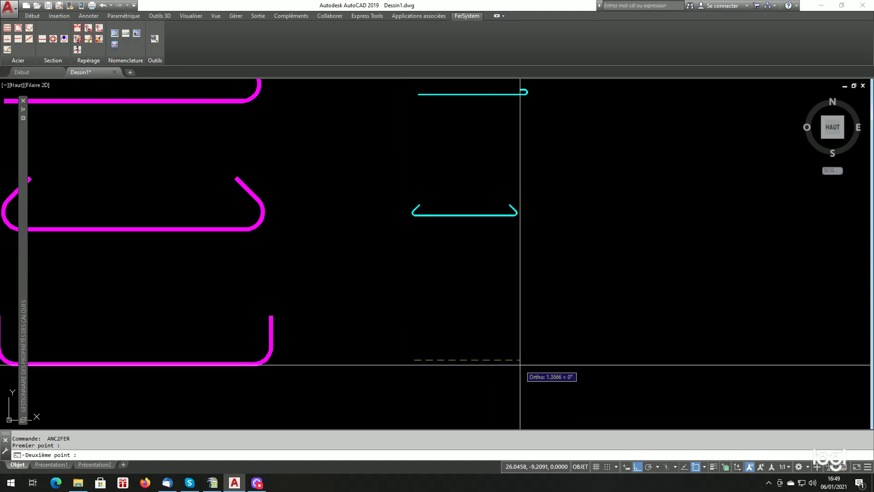
{"action": "left_click", "coordinate": [520, 367]}
{"action": "left_click", "coordinate": [394, 290]}
Step: Draw an HA12 bar with double 180° anchorages, below the HA12 double 90° bar
{"action": "scroll", "coordinate": [396, 310], "scroll_direction": "down", "scroll_amount": 7}
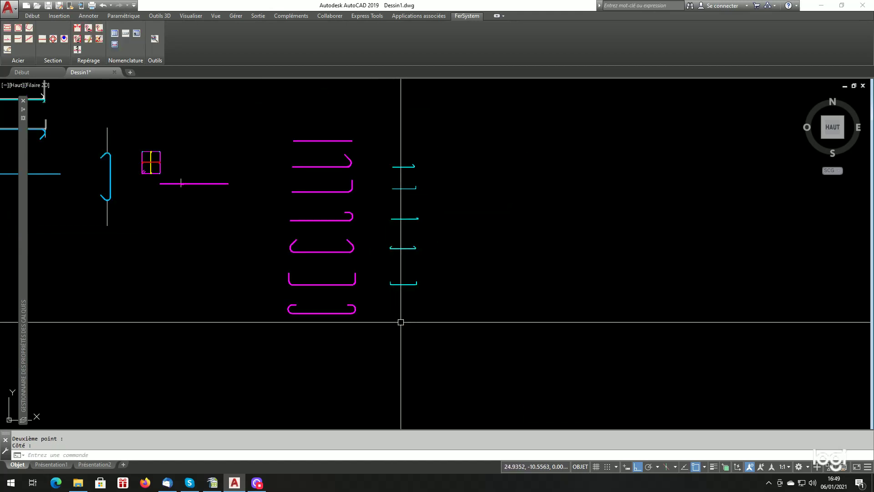
{"action": "scroll", "coordinate": [378, 291], "scroll_direction": "up", "scroll_amount": 5}
{"action": "key", "text": "Return"}
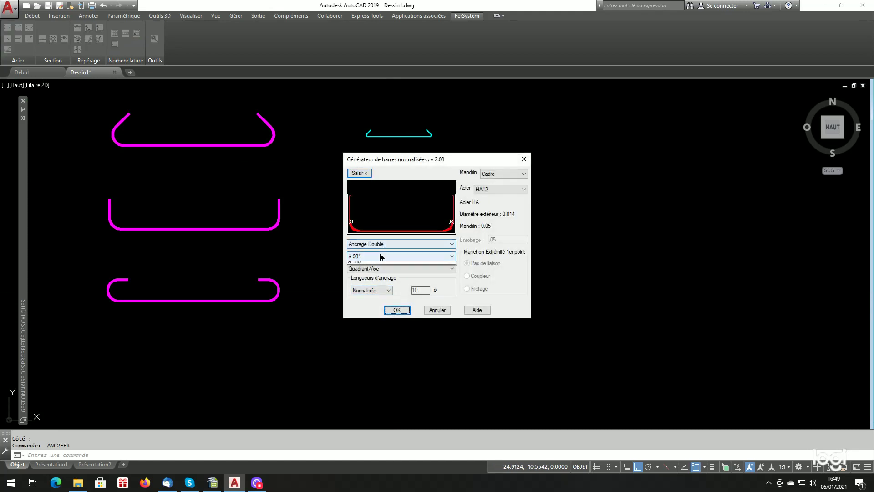
{"action": "left_click", "coordinate": [380, 256]}
{"action": "left_click", "coordinate": [381, 274]}
{"action": "left_click", "coordinate": [363, 177]}
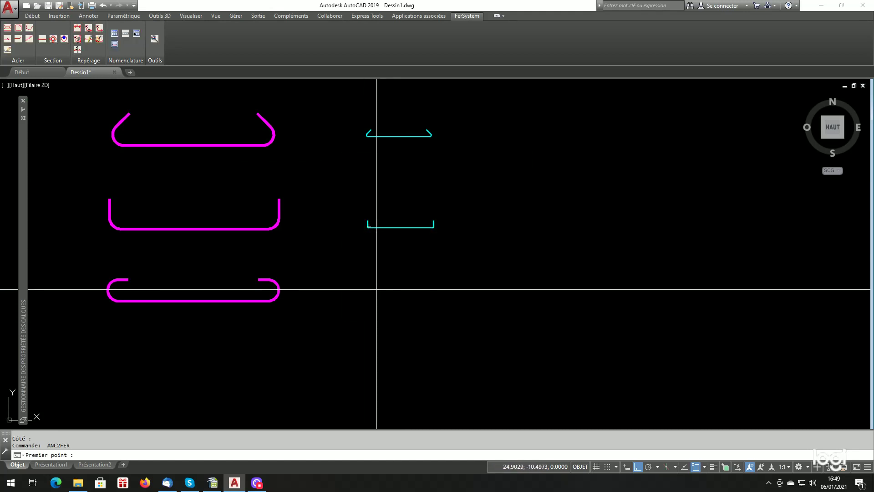
{"action": "left_click", "coordinate": [367, 295]}
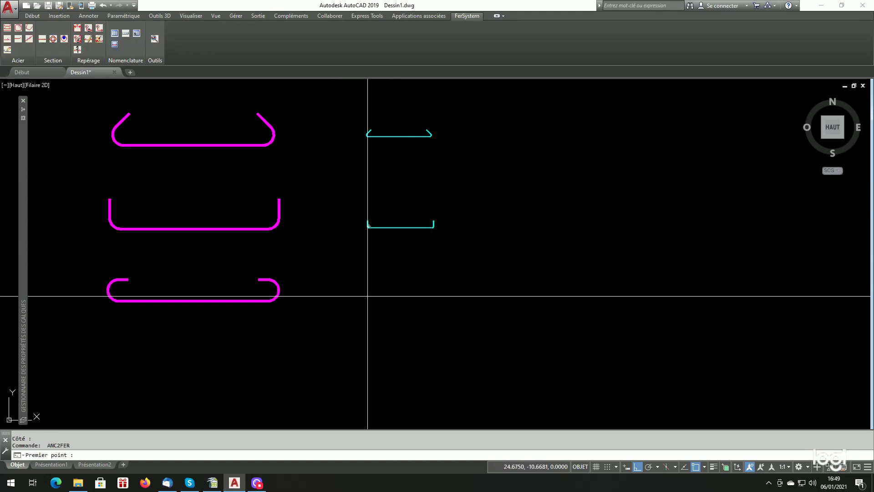
{"action": "left_click", "coordinate": [437, 302]}
{"action": "left_click", "coordinate": [391, 310]}
Step: Zoom to a window that frames the full columns of HA40 and HA12 bars
{"action": "scroll", "coordinate": [378, 323], "scroll_direction": "down", "scroll_amount": 6}
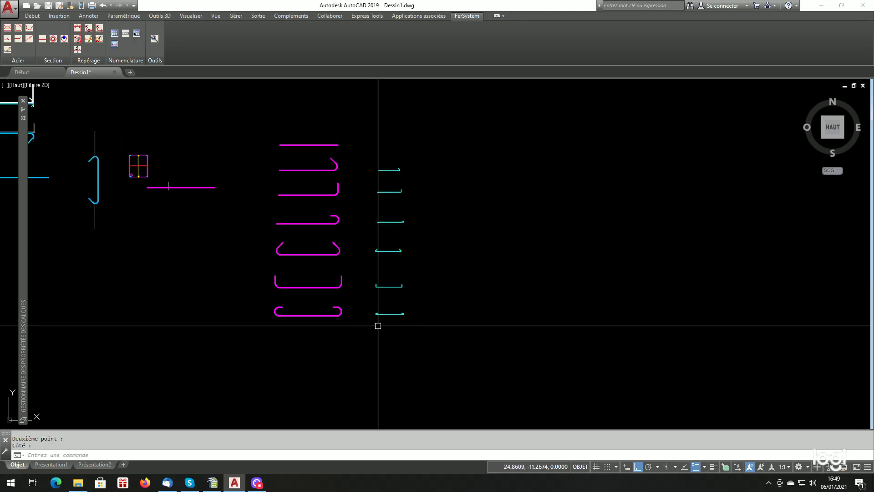
{"action": "scroll", "coordinate": [346, 305], "scroll_direction": "up", "scroll_amount": 2}
{"action": "scroll", "coordinate": [300, 284], "scroll_direction": "down", "scroll_amount": 2}
{"action": "scroll", "coordinate": [285, 279], "scroll_direction": "up", "scroll_amount": 2}
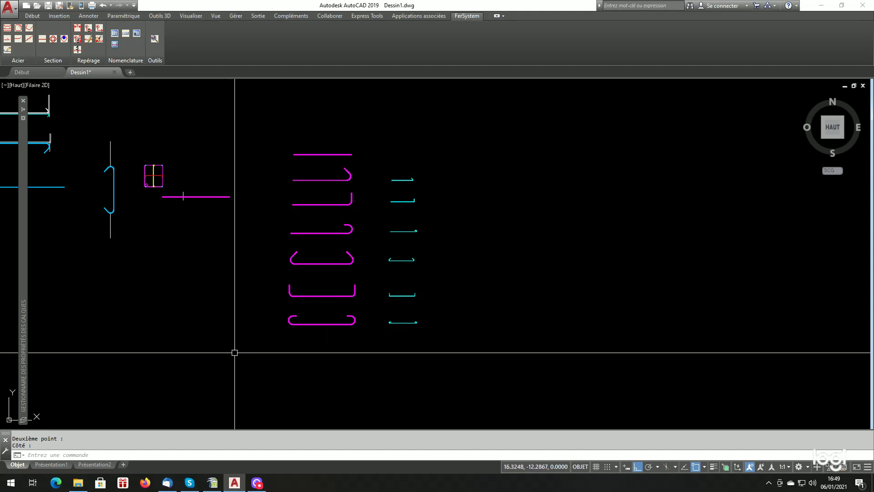
{"action": "type", "text": "z"}
{"action": "key", "text": "Return"}
{"action": "left_click", "coordinate": [221, 345]}
{"action": "left_click", "coordinate": [451, 151]}
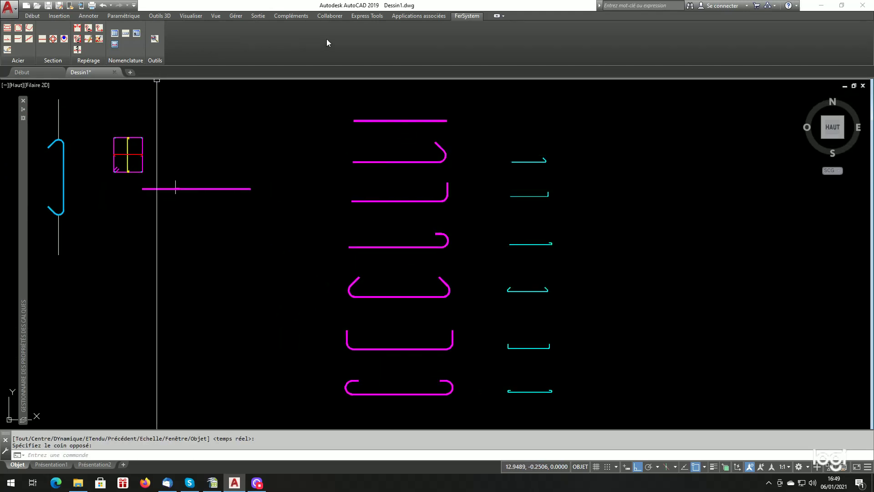
Step: List the extended data of the straight magenta bar for all applications and examine its bar-type string
{"action": "left_click", "coordinate": [367, 16]}
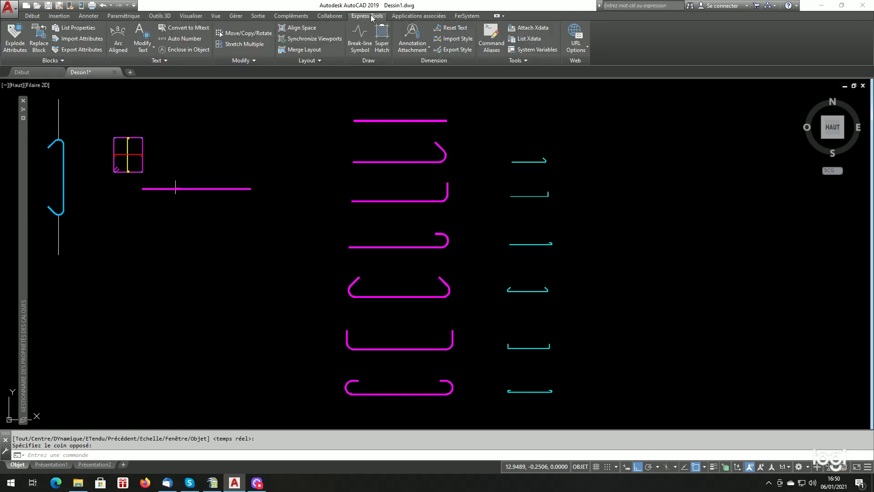
{"action": "left_click", "coordinate": [531, 40]}
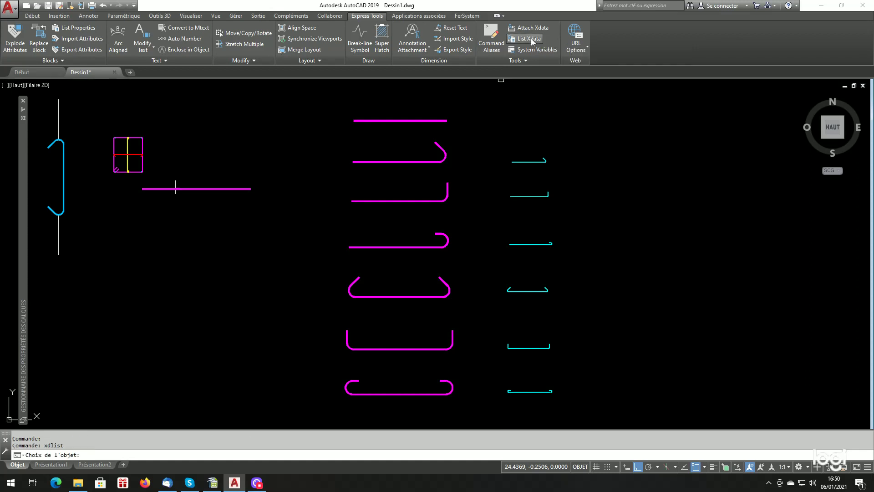
{"action": "left_click", "coordinate": [419, 121]}
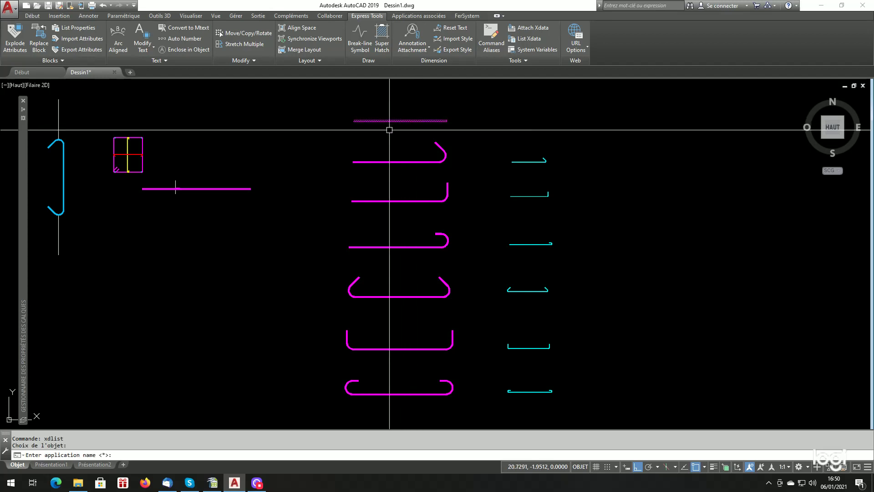
{"action": "key", "text": "Return"}
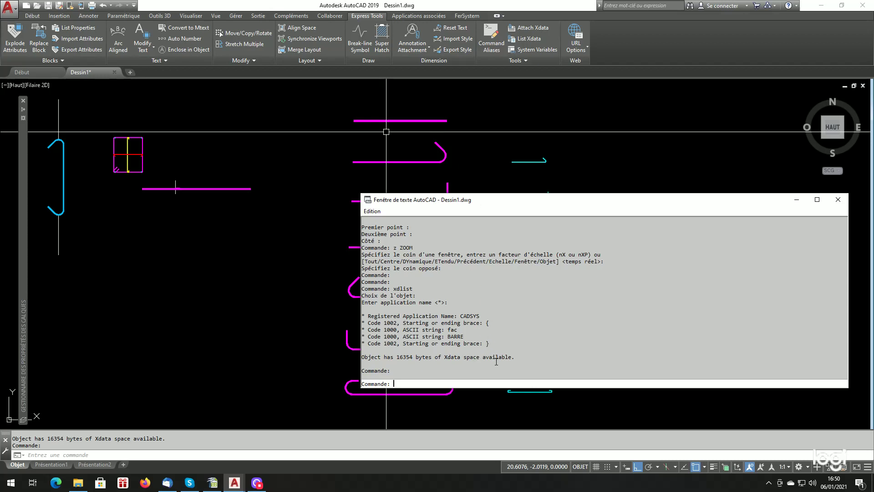
{"action": "double_click", "coordinate": [450, 329]}
{"action": "left_click_drag", "start_coordinate": [447, 336], "coordinate": [464, 336]}
{"action": "left_click", "coordinate": [838, 199]}
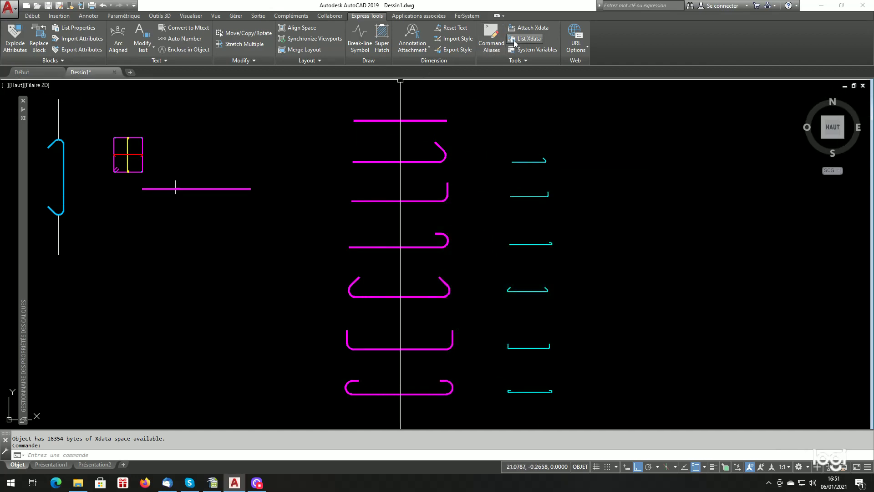
Step: List the extended data of the HA40 single 135° bar and examine its application name and anchorage code
{"action": "left_click", "coordinate": [528, 38]}
{"action": "left_click", "coordinate": [436, 146]}
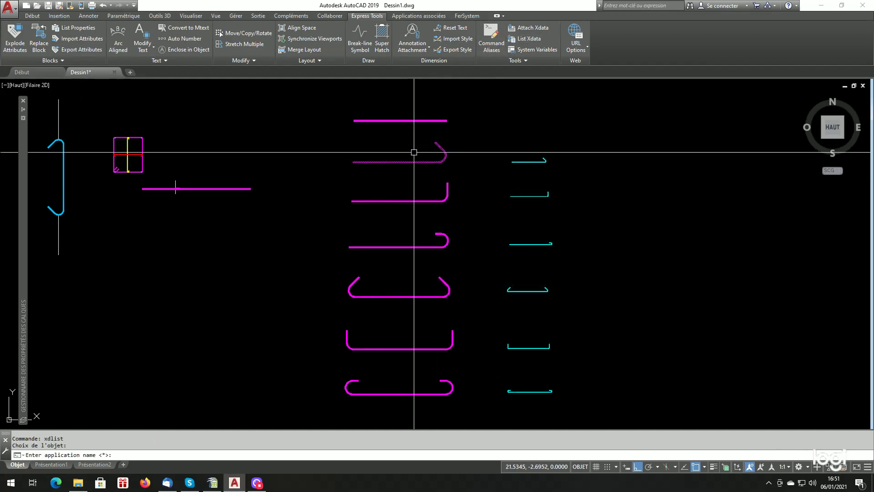
{"action": "key", "text": "Return"}
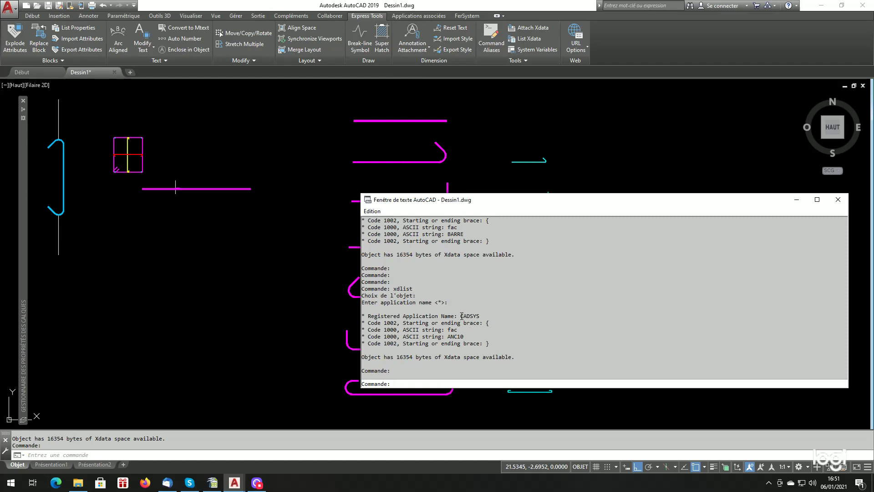
{"action": "left_click_drag", "start_coordinate": [460, 316], "coordinate": [481, 316]}
{"action": "left_click_drag", "start_coordinate": [447, 337], "coordinate": [457, 337]}
{"action": "left_click", "coordinate": [458, 337]}
{"action": "left_click", "coordinate": [838, 200]}
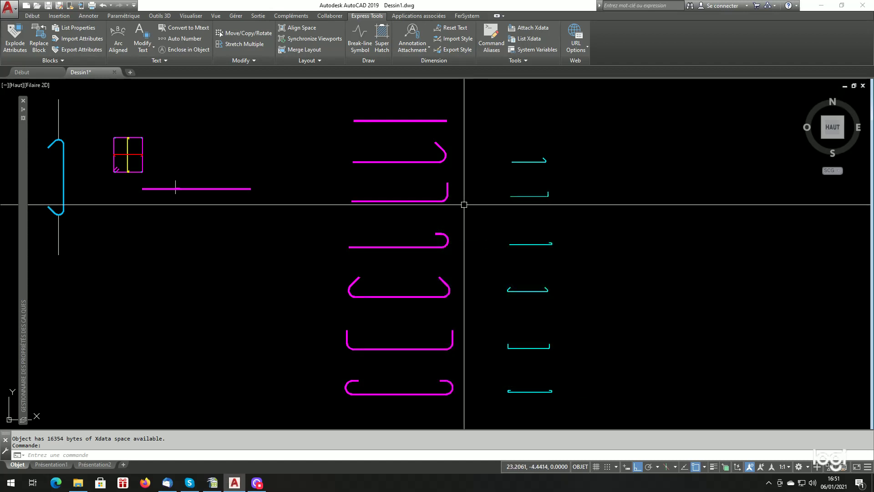
Step: List the extended data of the HA40 single 90° bar and examine its anchorage code
{"action": "left_click", "coordinate": [521, 42]}
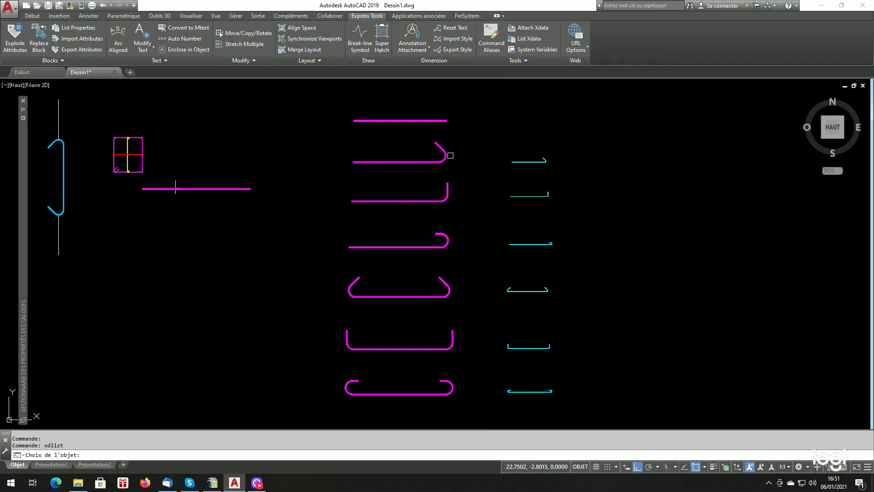
{"action": "left_click", "coordinate": [446, 186]}
{"action": "key", "text": "Return"}
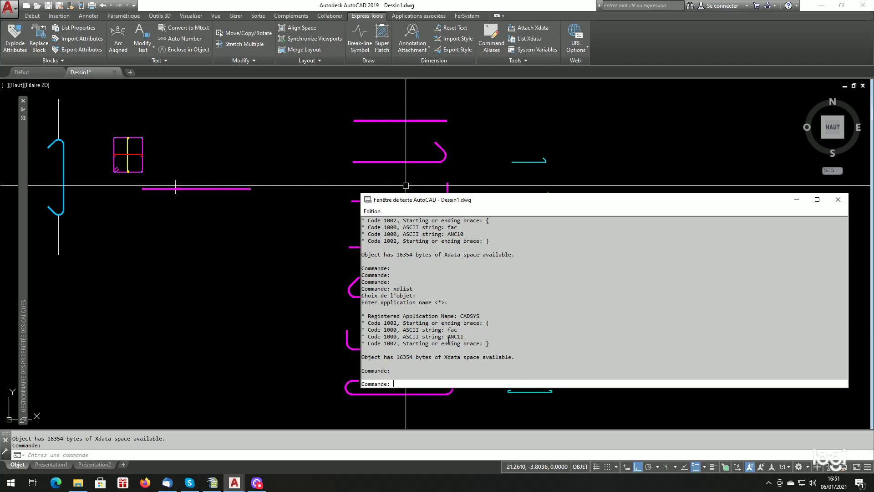
{"action": "left_click_drag", "start_coordinate": [447, 338], "coordinate": [457, 338]}
{"action": "left_click_drag", "start_coordinate": [513, 202], "coordinate": [503, 247]}
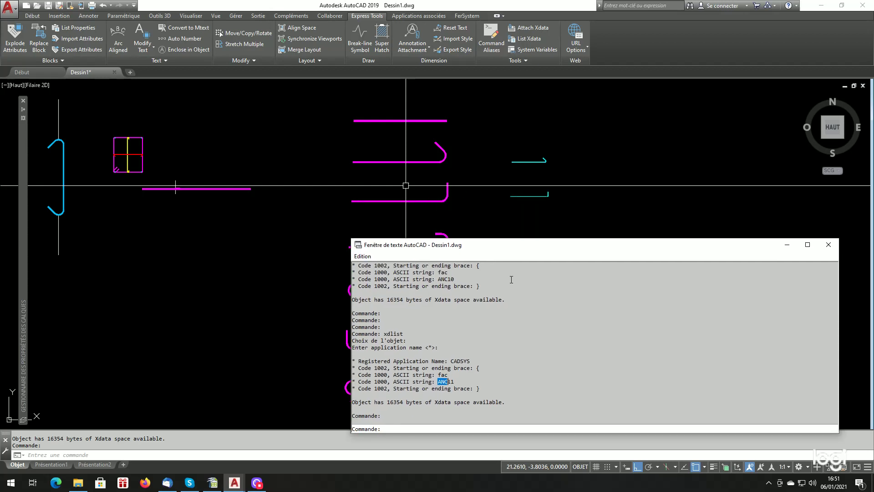
{"action": "left_click", "coordinate": [826, 245]}
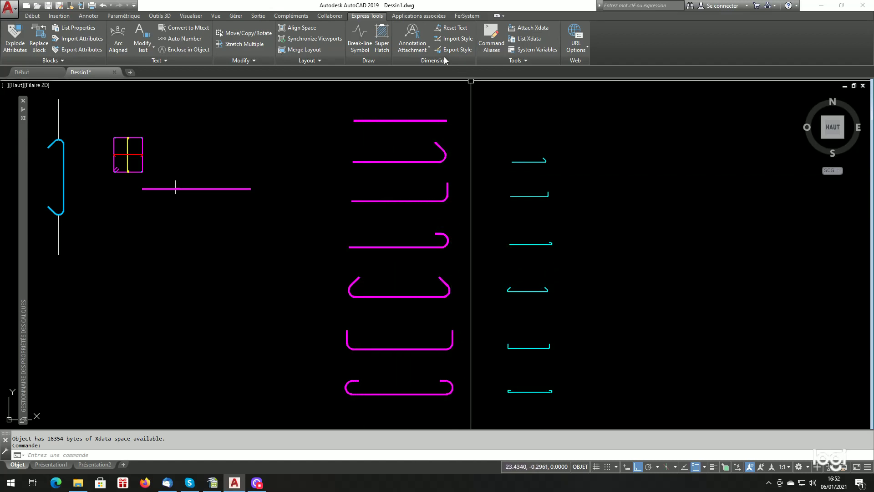
Step: List the extended data of the HA40 single 180° bar for all applications and read its anchorage code
{"action": "left_click", "coordinate": [529, 38]}
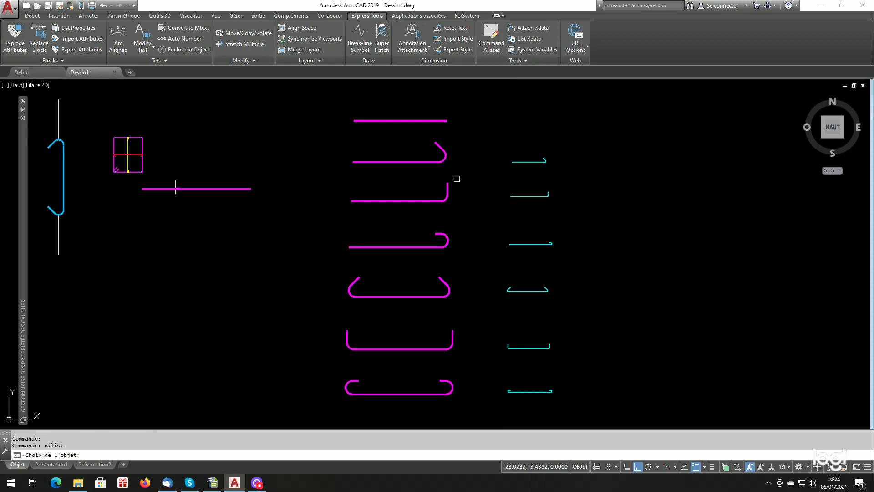
{"action": "left_click", "coordinate": [439, 236]}
{"action": "key", "text": "Return"}
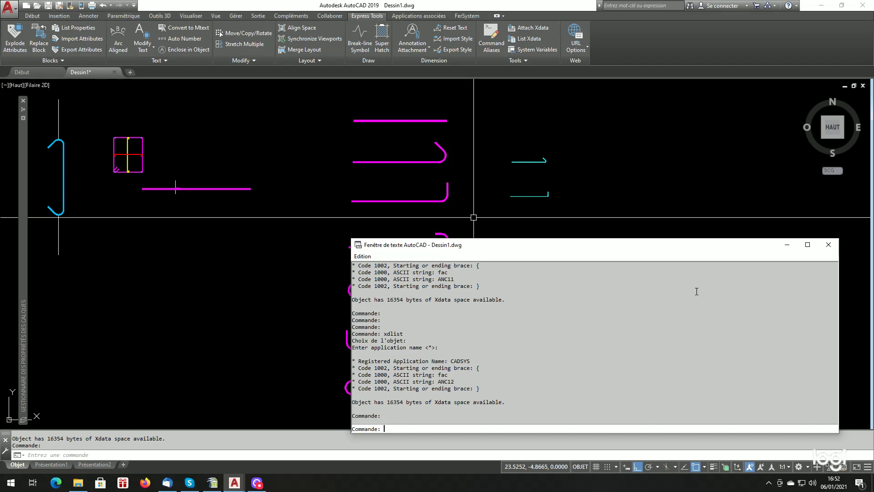
{"action": "left_click", "coordinate": [828, 244]}
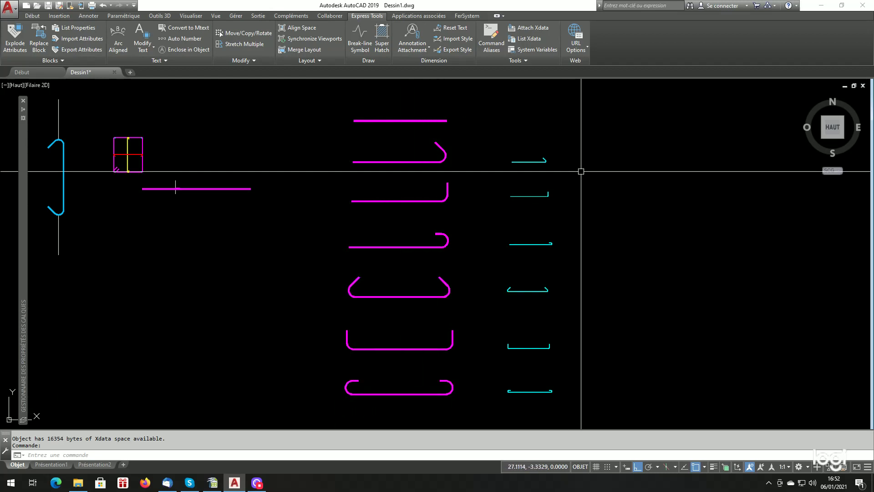
Step: List the extended data of the HA40 double 135° bar, examine its anchorage code, and move the listing clear of the HA40 bars
{"action": "left_click", "coordinate": [528, 39]}
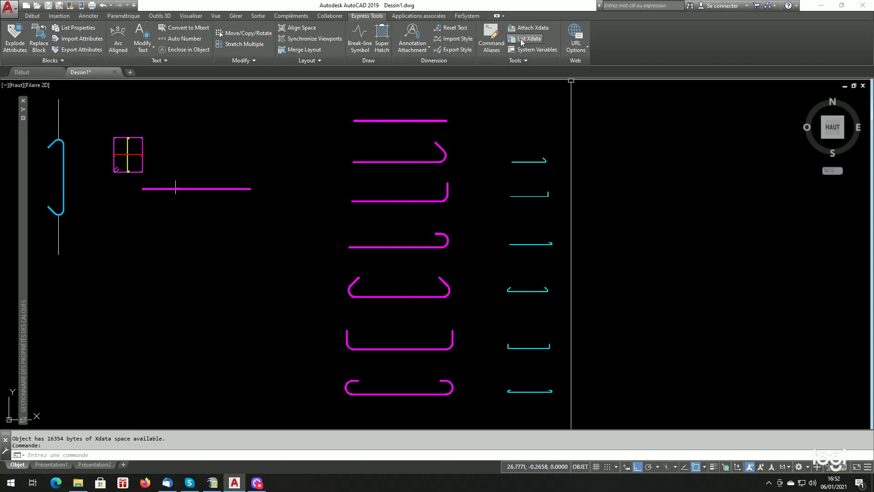
{"action": "left_click", "coordinate": [441, 278]}
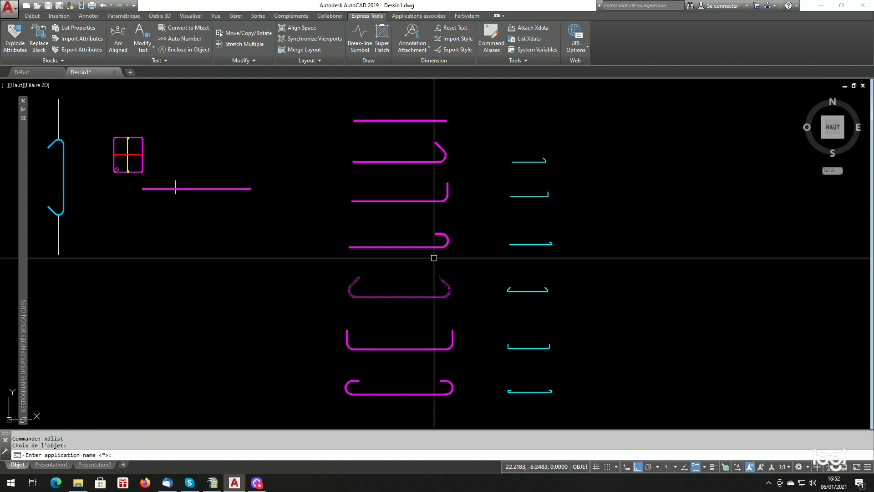
{"action": "key", "text": "Return"}
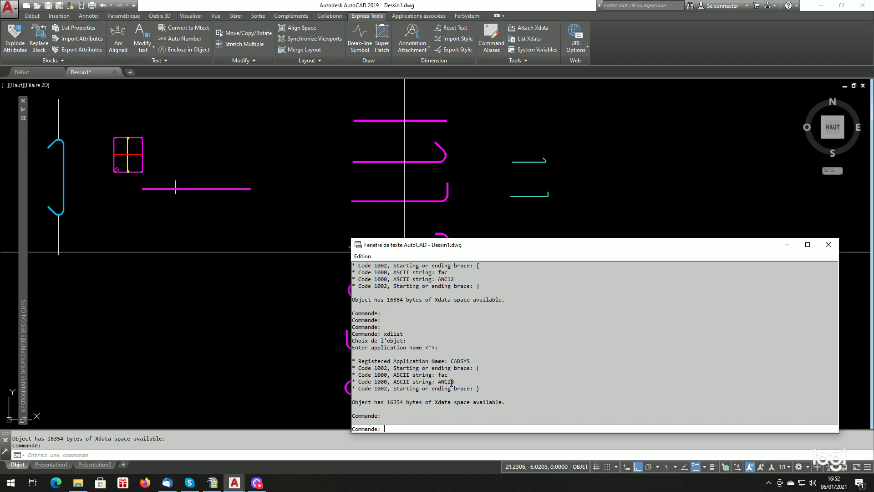
{"action": "left_click_drag", "start_coordinate": [451, 382], "coordinate": [450, 381]}
{"action": "left_click_drag", "start_coordinate": [598, 246], "coordinate": [741, 263]}
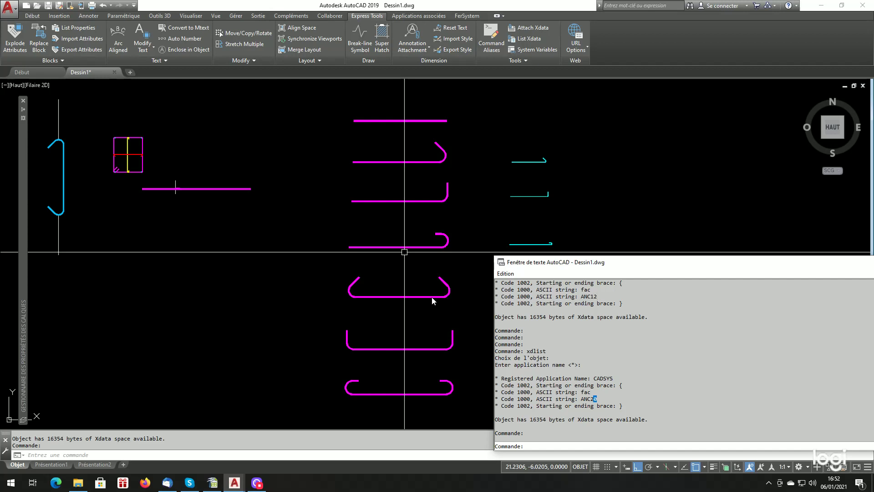
Step: List the extended data of the HA40 double 90° bar for all applications and read its anchorage code
{"action": "left_click_drag", "start_coordinate": [773, 262], "coordinate": [620, 241]}
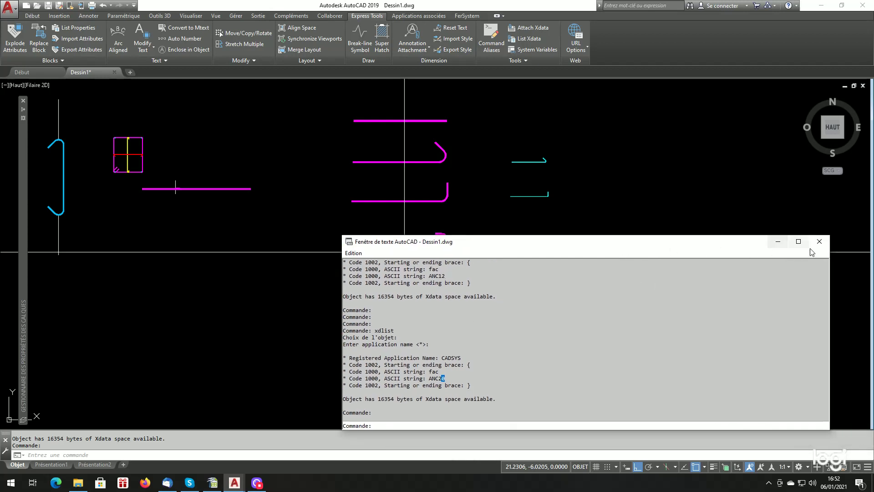
{"action": "left_click", "coordinate": [819, 242]}
{"action": "key", "text": "Escape"}
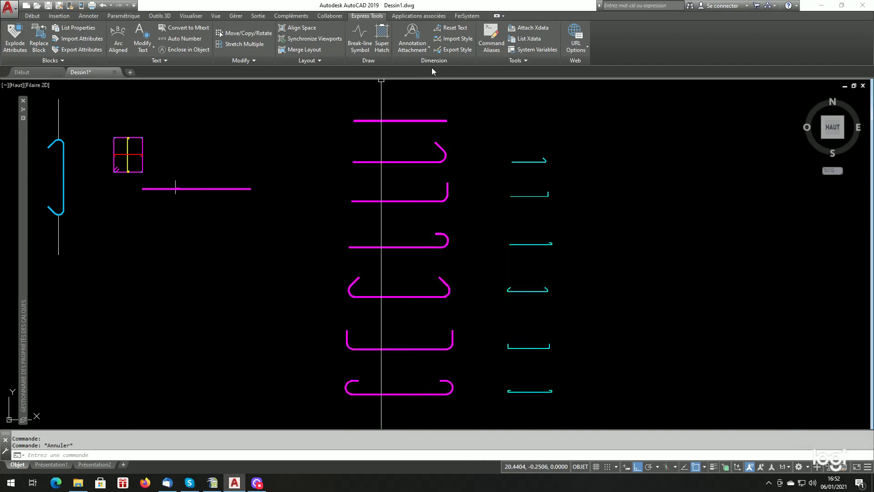
{"action": "left_click", "coordinate": [522, 40]}
{"action": "left_click", "coordinate": [437, 348]}
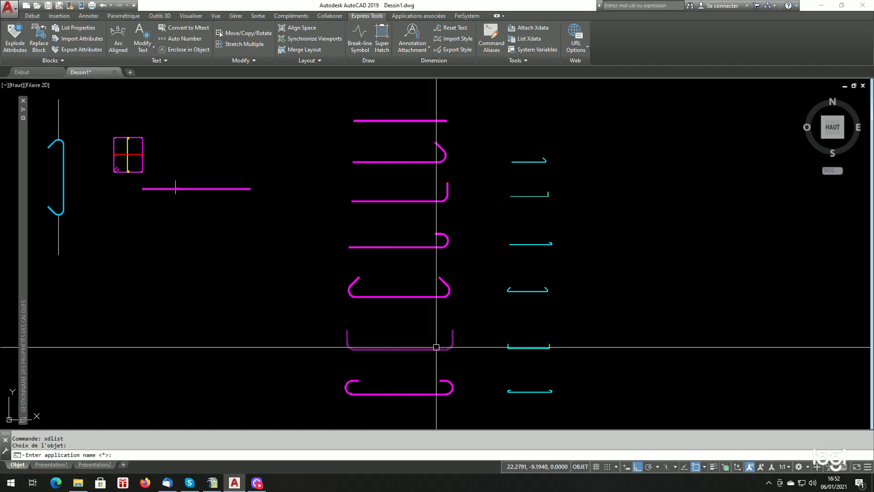
{"action": "key", "text": "Return"}
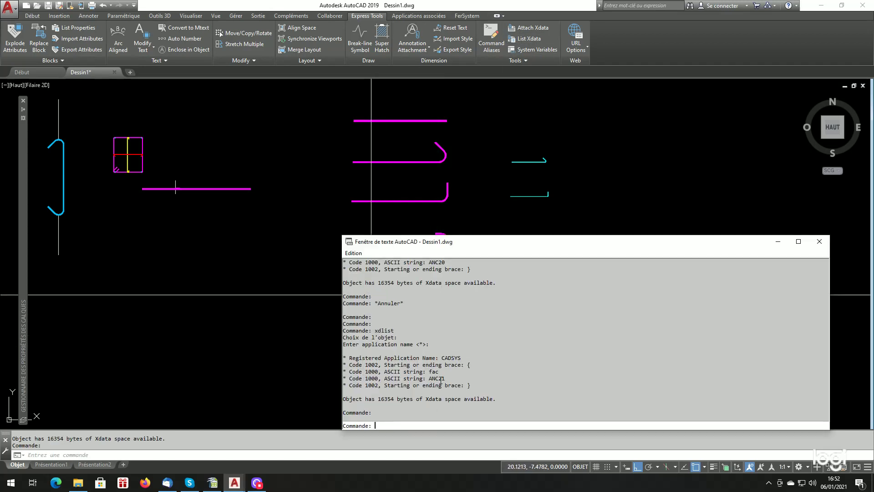
{"action": "left_click", "coordinate": [819, 246]}
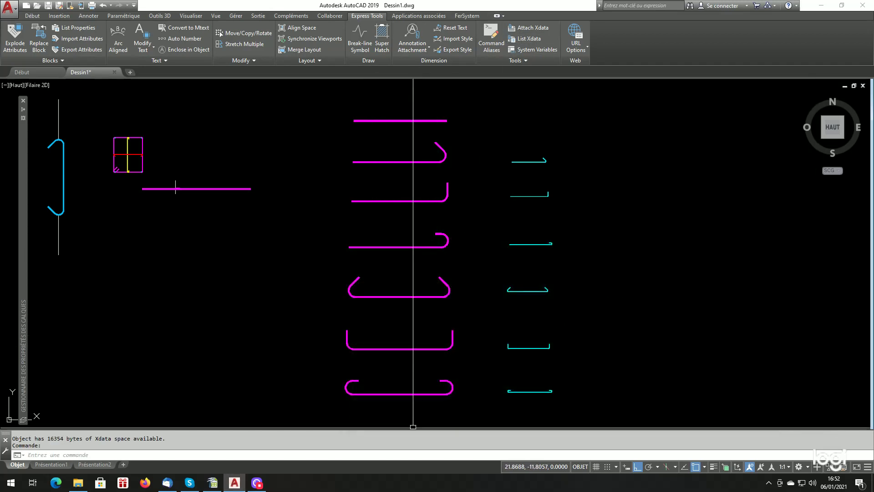
Step: List the extended data of the HA40 double 180° bar and read its anchorage code
{"action": "key", "text": "Return"}
{"action": "left_click", "coordinate": [415, 394]}
{"action": "key", "text": "Return"}
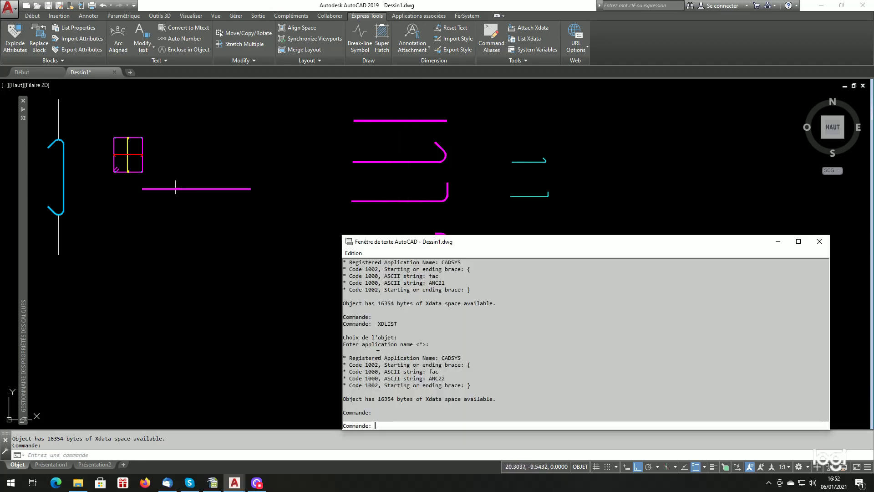
{"action": "left_click", "coordinate": [814, 244]}
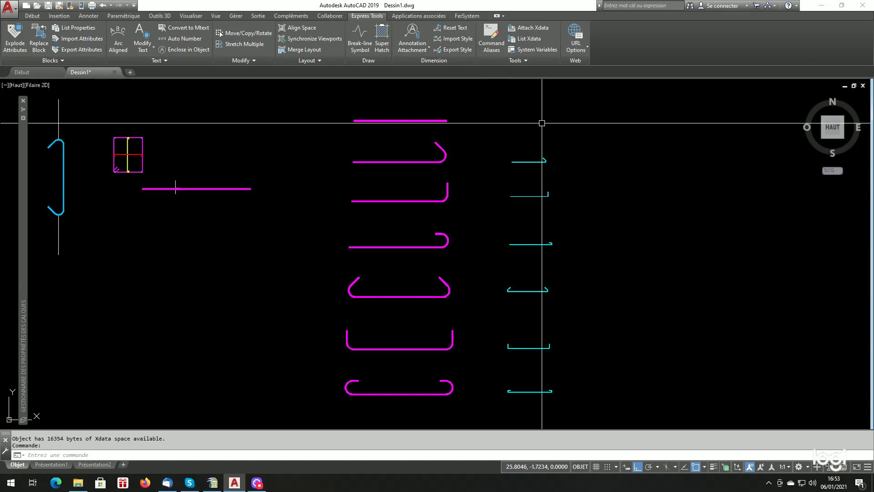
Step: List the extended data of the HA12 double 180° bar and the HA12 single 135° bar, reading each code
{"action": "left_click", "coordinate": [528, 392]}
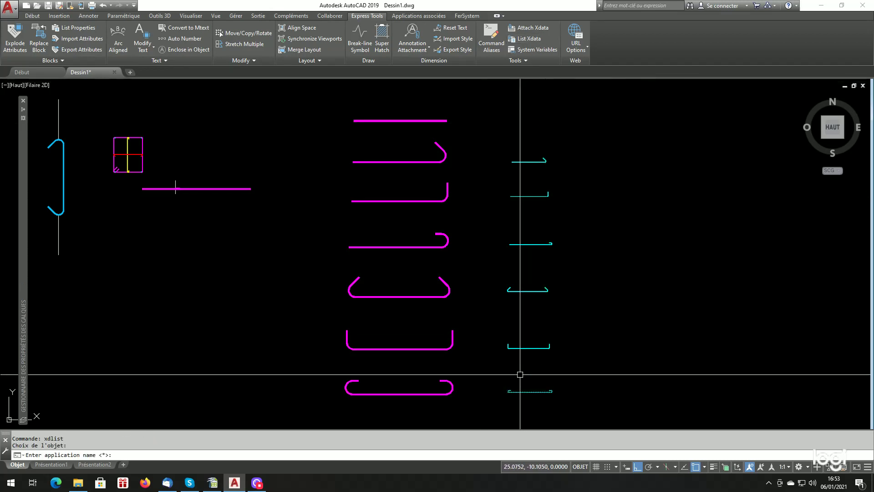
{"action": "key", "text": "Return"}
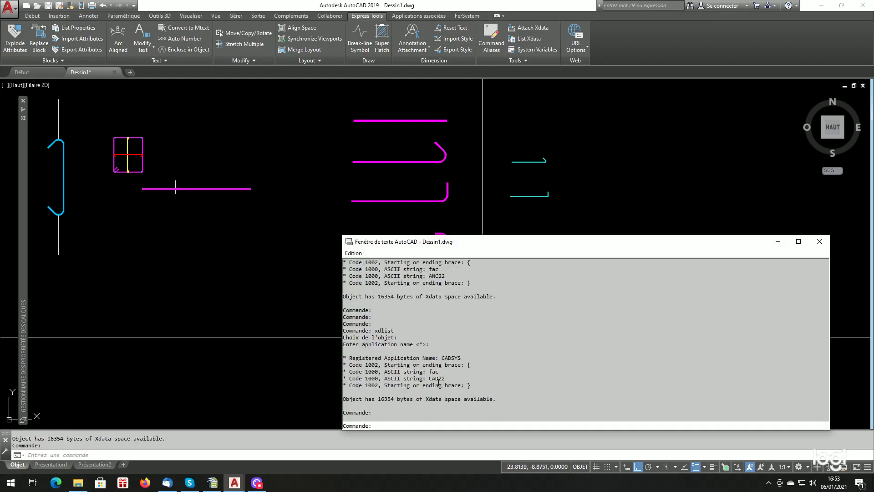
{"action": "key", "text": "Return"}
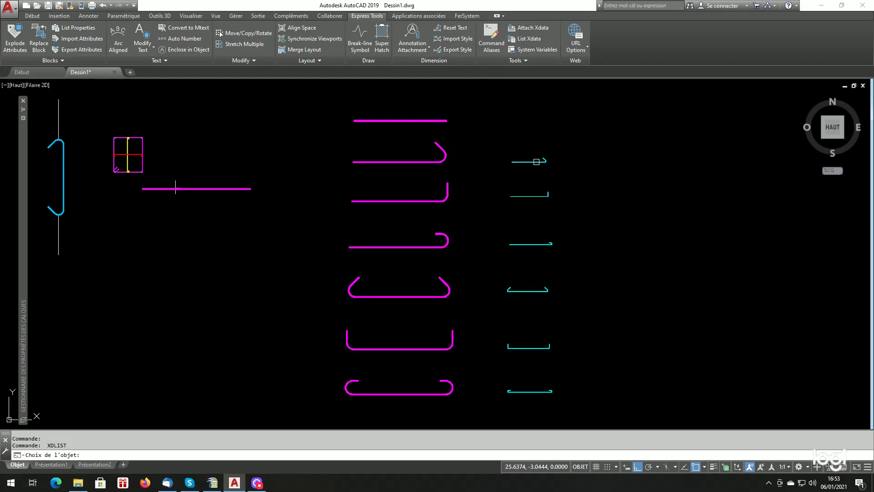
{"action": "left_click", "coordinate": [536, 161]}
{"action": "key", "text": "Return"}
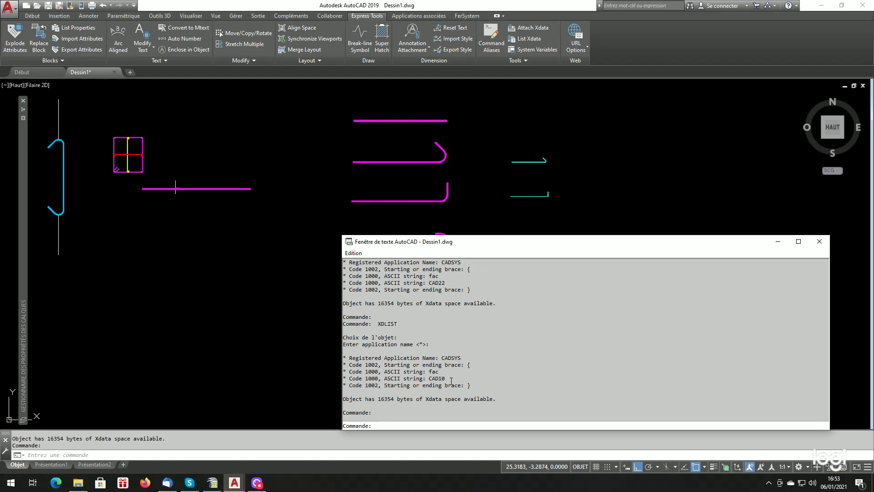
{"action": "left_click", "coordinate": [827, 242]}
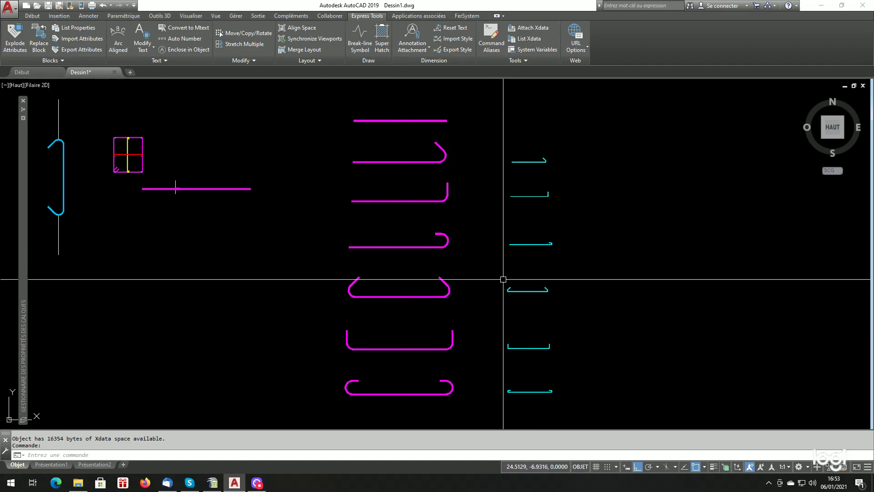
Step: Break a short gap out of the middle of the HA40 double 135° bar's straight base
{"action": "scroll", "coordinate": [505, 291], "scroll_direction": "down", "scroll_amount": 3}
{"action": "scroll", "coordinate": [447, 306], "scroll_direction": "up", "scroll_amount": 3}
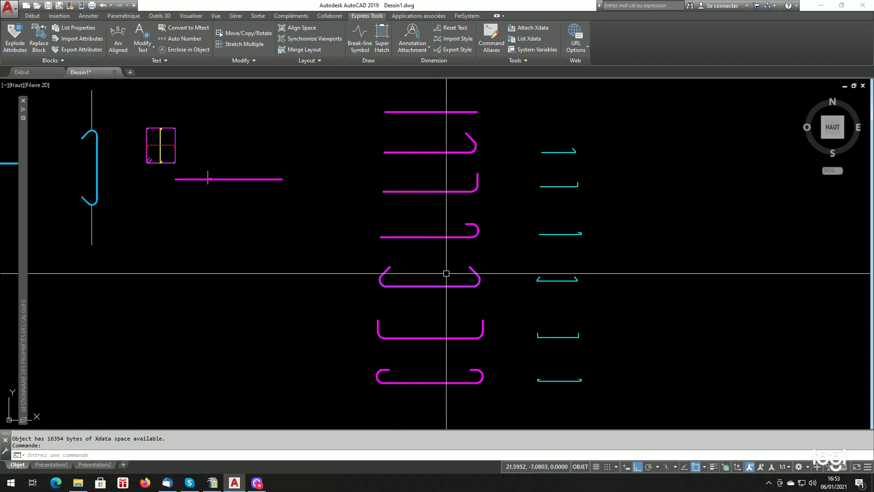
{"action": "scroll", "coordinate": [446, 273], "scroll_direction": "down", "scroll_amount": 3}
{"action": "scroll", "coordinate": [427, 271], "scroll_direction": "up", "scroll_amount": 5}
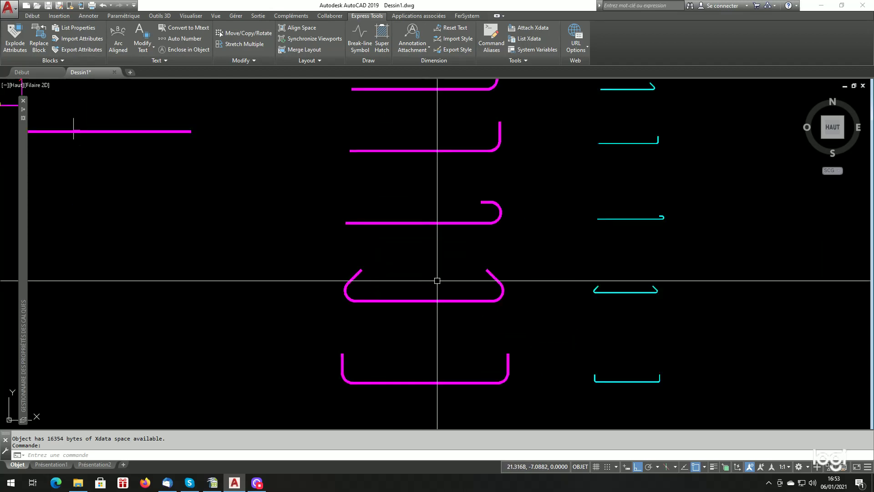
{"action": "type", "text": "u"}
{"action": "key", "text": "Return"}
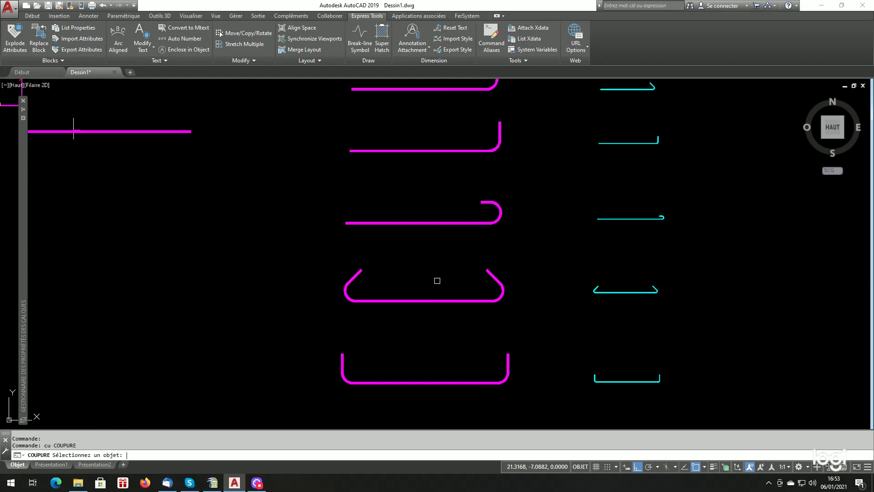
{"action": "left_click", "coordinate": [444, 303]}
{"action": "left_click", "coordinate": [415, 303]}
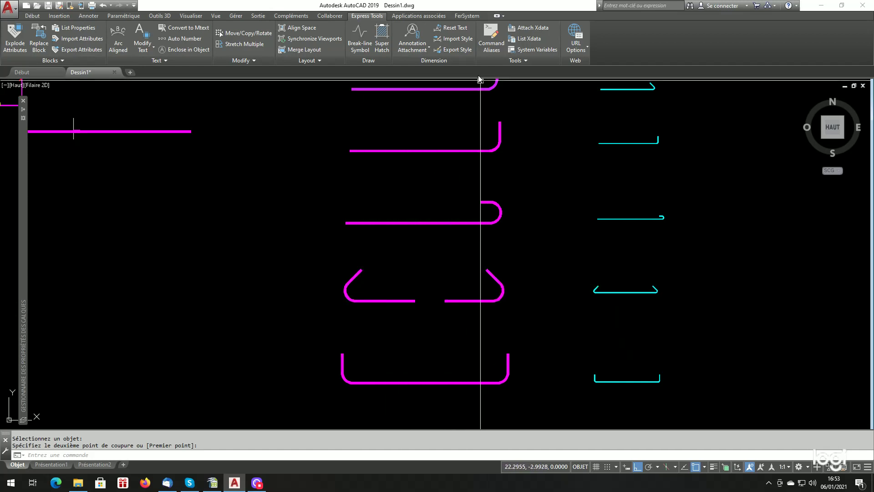
Step: List the extended data of the broken double 135° bar's right-hand piece and examine its anchorage code against the drawing
{"action": "left_click", "coordinate": [527, 39]}
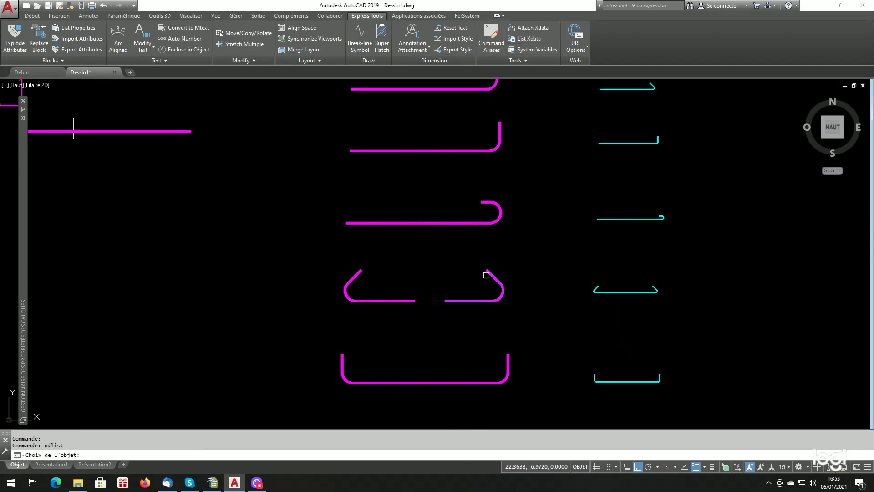
{"action": "left_click", "coordinate": [488, 268]}
{"action": "key", "text": "Return"}
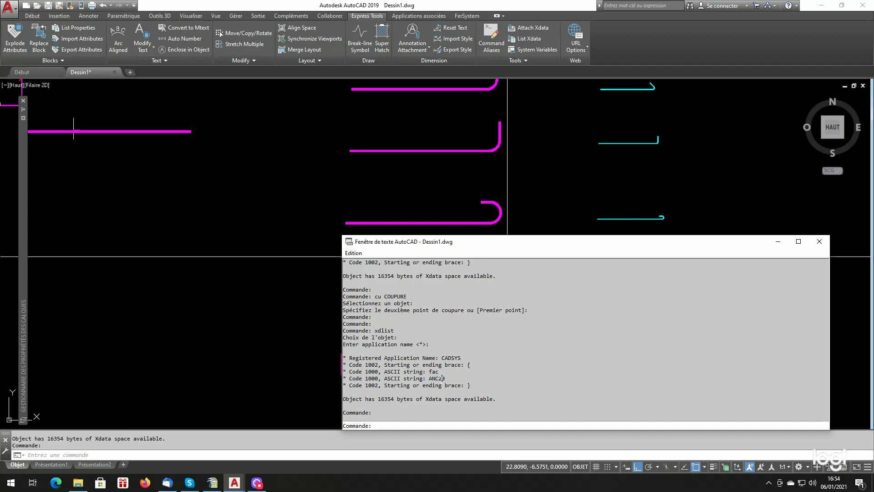
{"action": "left_click_drag", "start_coordinate": [536, 245], "coordinate": [815, 349]}
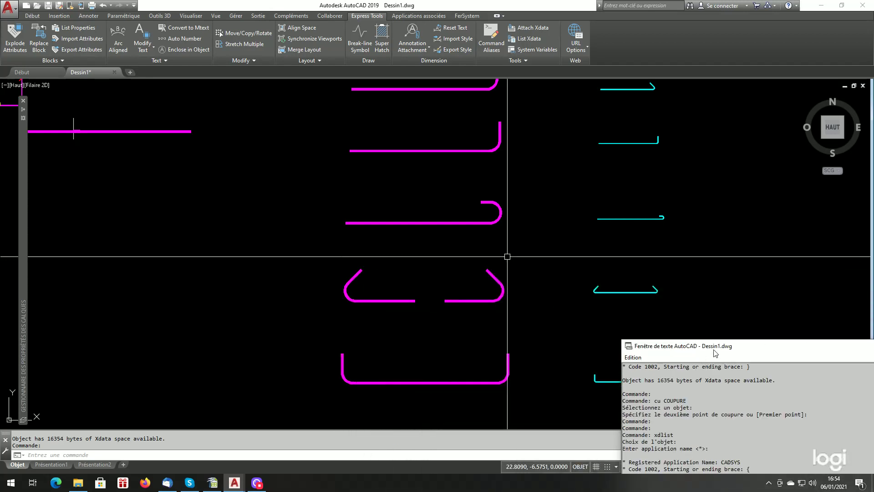
{"action": "left_click_drag", "start_coordinate": [714, 353], "coordinate": [604, 328]}
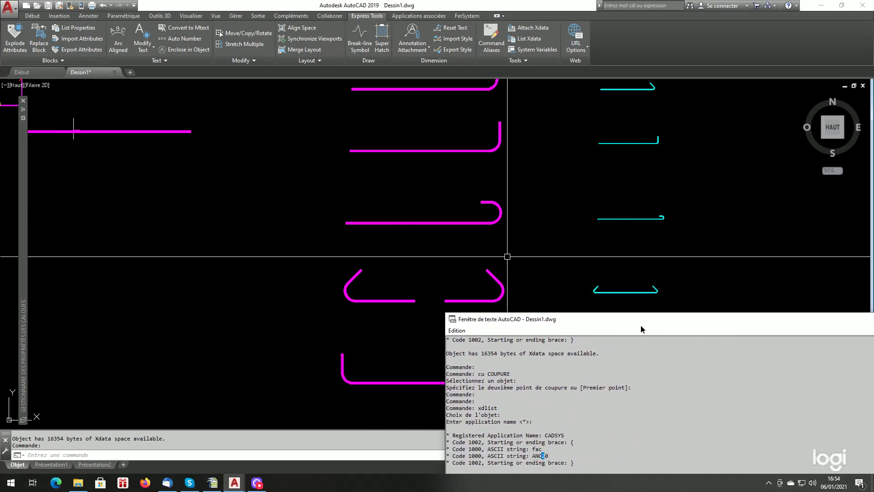
{"action": "left_click_drag", "start_coordinate": [657, 318], "coordinate": [485, 286]}
{"action": "left_click", "coordinate": [742, 283]}
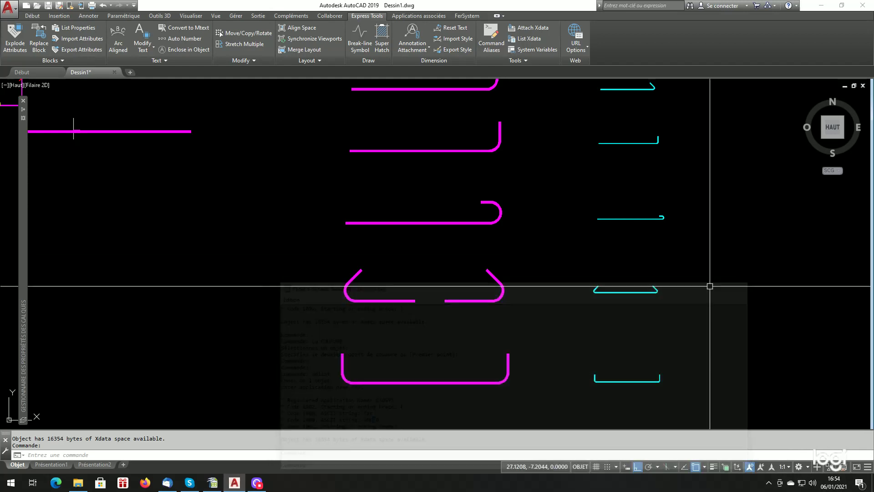
Step: Undo the break in the HA40 double 135° bar
{"action": "key", "text": "Escape"}
{"action": "type", "text": "u"}
{"action": "key", "text": "Return"}
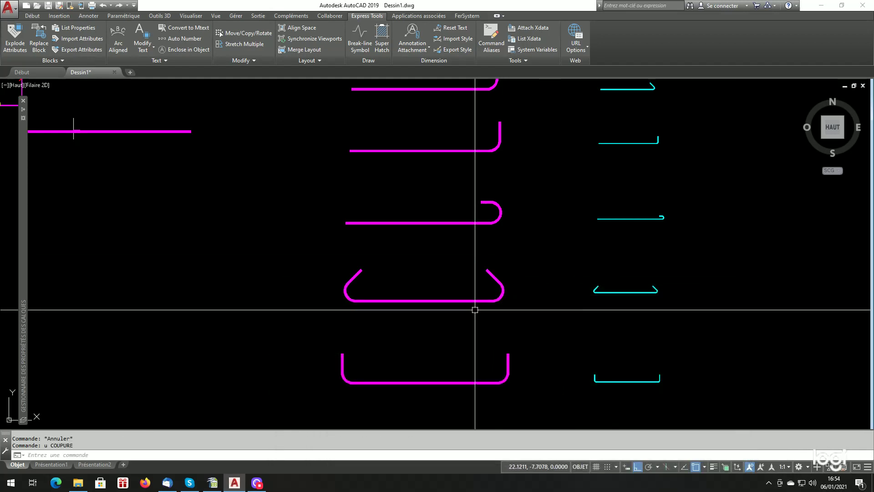
Step: Break a gap out of the middle of the HA40 straight bar at the head of the column
{"action": "scroll", "coordinate": [478, 302], "scroll_direction": "down", "scroll_amount": 3}
{"action": "scroll", "coordinate": [459, 196], "scroll_direction": "up", "scroll_amount": 6}
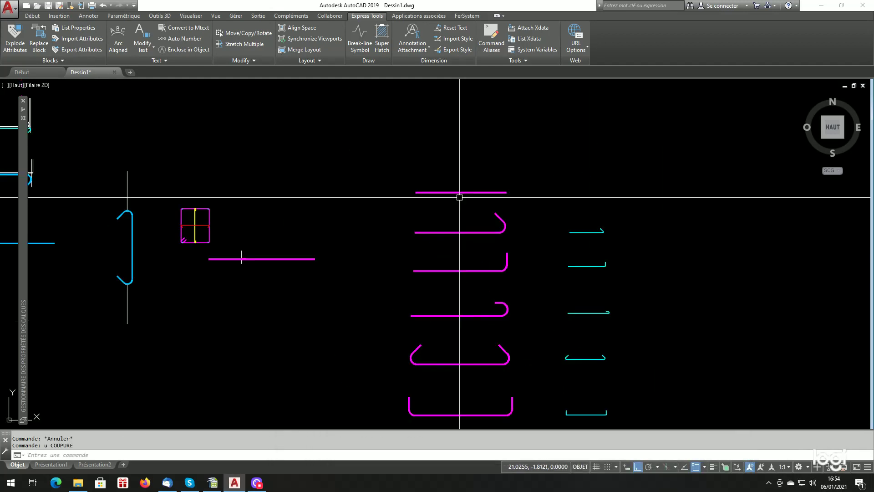
{"action": "type", "text": "c"}
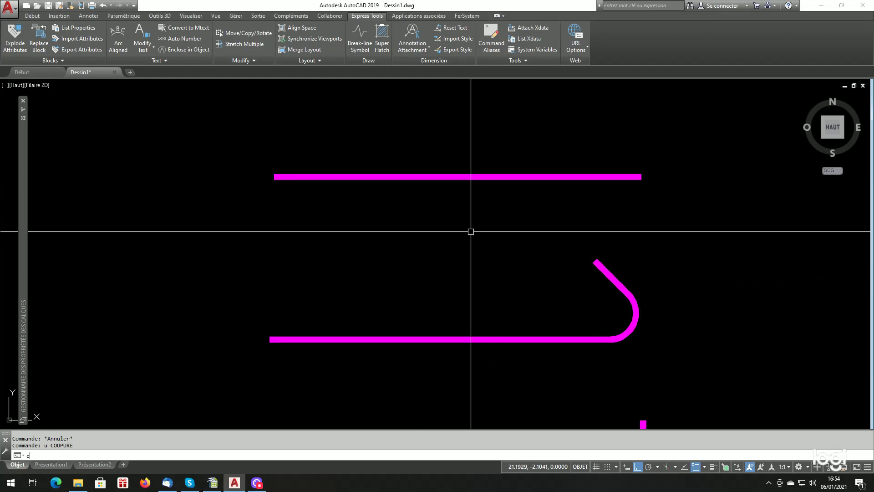
{"action": "type", "text": "u"}
{"action": "left_click", "coordinate": [493, 177]}
{"action": "left_click", "coordinate": [439, 189]}
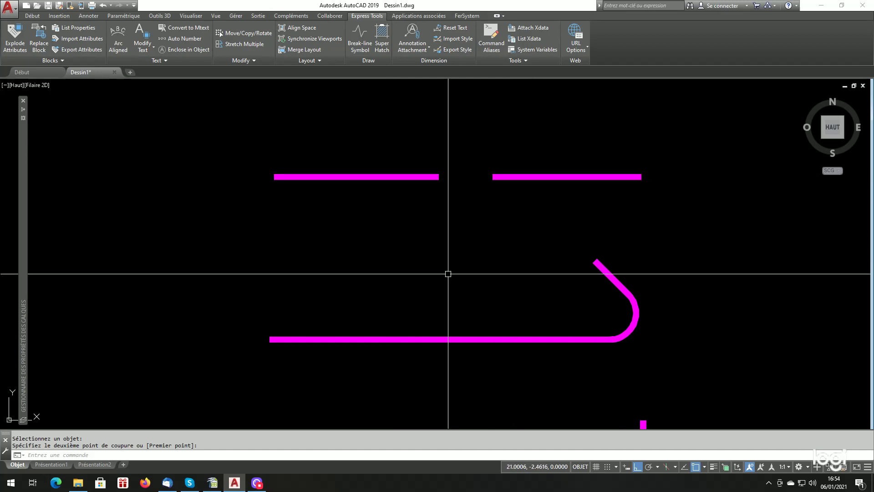
Step: Break a gap out of the straight length of the HA40 single 135° bar
{"action": "scroll", "coordinate": [455, 308], "scroll_direction": "down", "scroll_amount": 2}
{"action": "scroll", "coordinate": [456, 311], "scroll_direction": "up", "scroll_amount": 2}
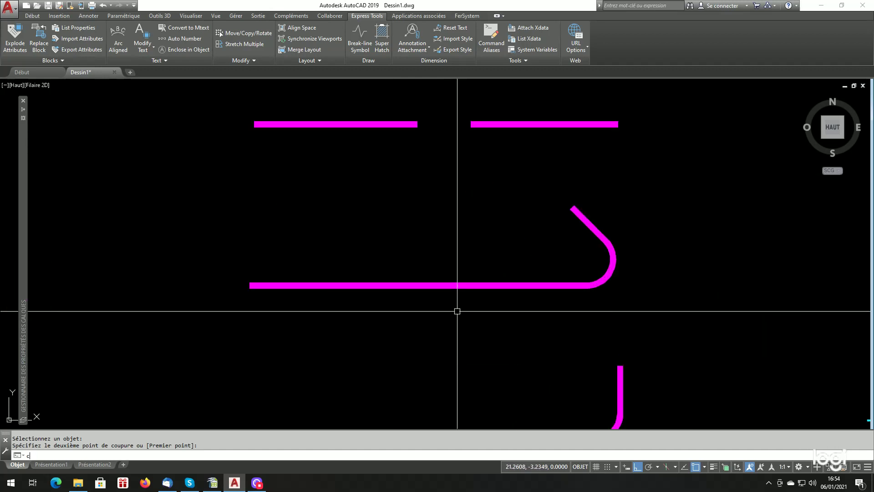
{"action": "key", "text": "Return"}
{"action": "left_click", "coordinate": [480, 285]}
{"action": "left_click", "coordinate": [428, 287]}
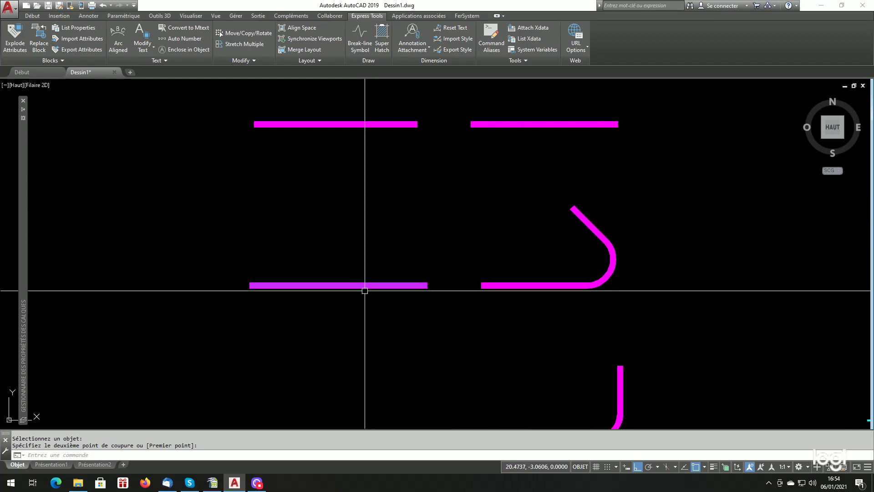
Step: List the extended data of the straight piece cut from the HA40 single 135° bar and read its anchorage code
{"action": "left_click", "coordinate": [530, 40]}
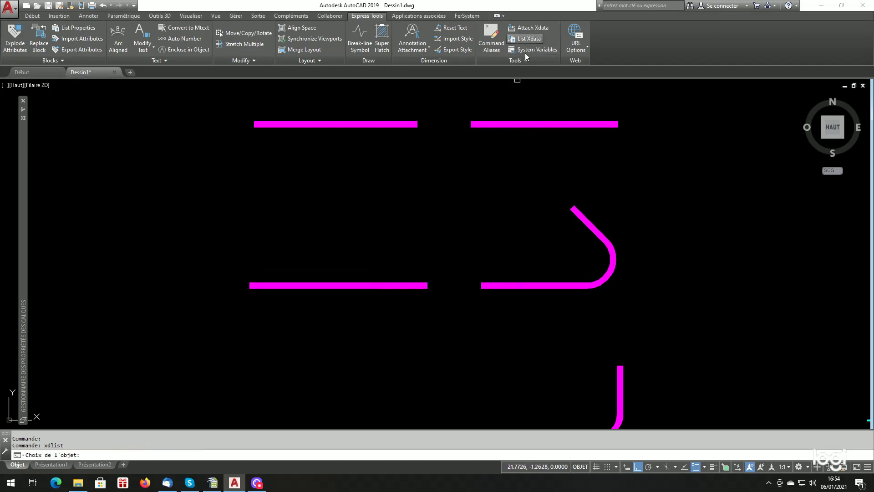
{"action": "left_click", "coordinate": [416, 282]}
{"action": "key", "text": "Return"}
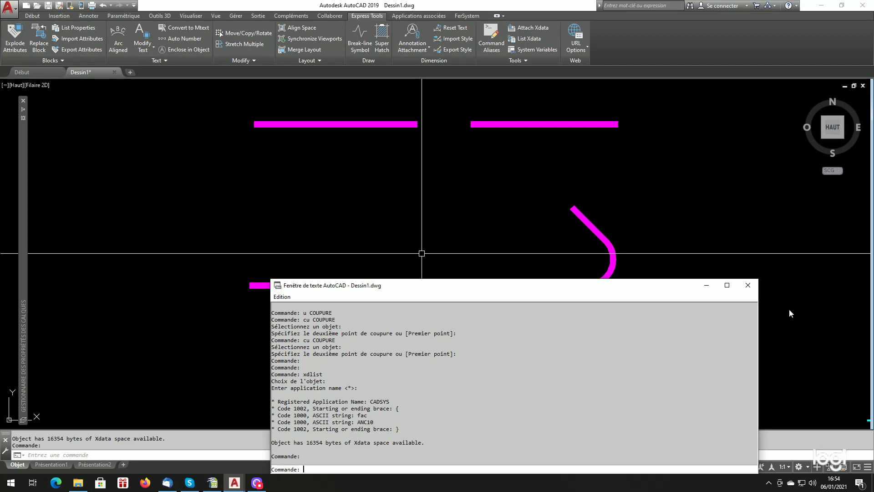
{"action": "left_click", "coordinate": [747, 285]}
Step: Erase the straight left-hand piece of the broken HA40 single 135° bar
{"action": "left_click", "coordinate": [359, 286]}
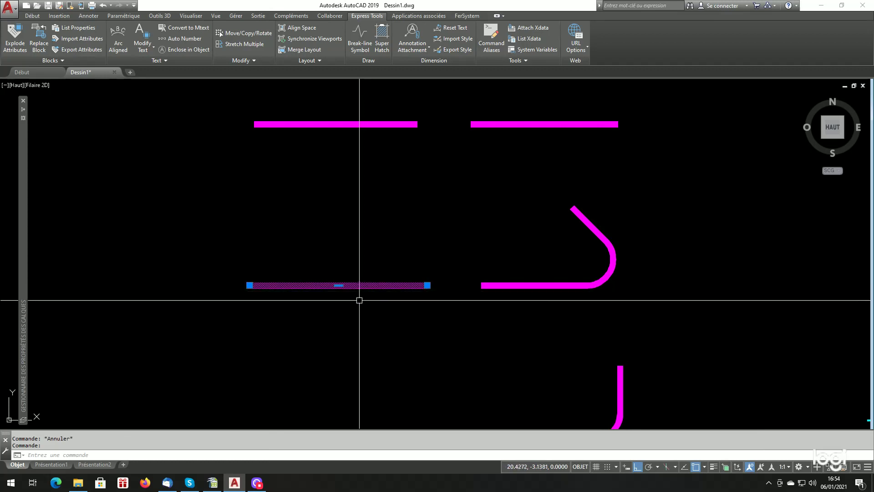
{"action": "type", "text": "ef"}
{"action": "key", "text": "Return"}
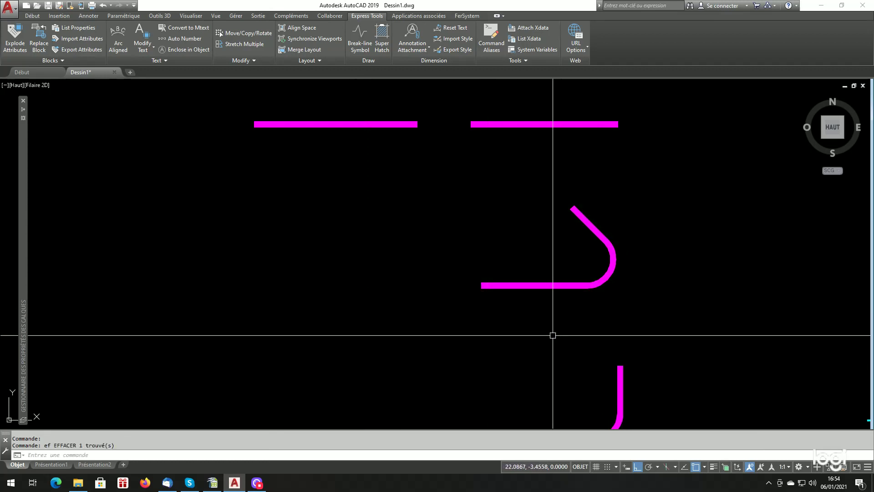
Step: Examine the split straight bar and the remaining hooked piece alongside the other HA40 and HA12 bars
{"action": "scroll", "coordinate": [508, 268], "scroll_direction": "down", "scroll_amount": 4}
{"action": "scroll", "coordinate": [504, 314], "scroll_direction": "down", "scroll_amount": 2}
{"action": "scroll", "coordinate": [496, 351], "scroll_direction": "up", "scroll_amount": 3}
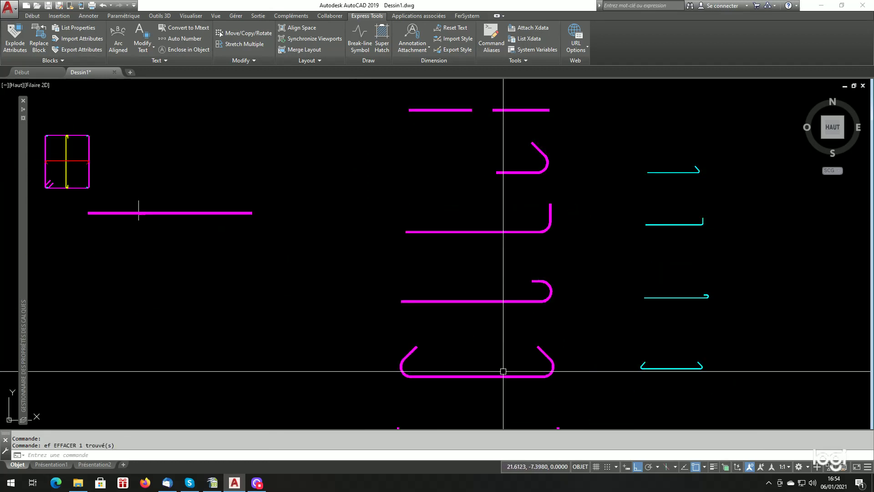
{"action": "scroll", "coordinate": [492, 351], "scroll_direction": "down", "scroll_amount": 2}
{"action": "scroll", "coordinate": [527, 269], "scroll_direction": "down", "scroll_amount": 2}
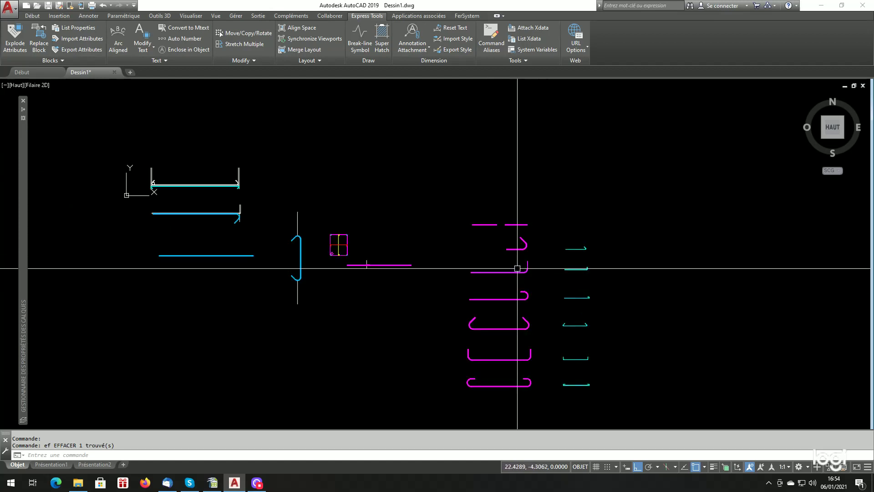
{"action": "scroll", "coordinate": [516, 287], "scroll_direction": "up", "scroll_amount": 2}
{"action": "scroll", "coordinate": [451, 235], "scroll_direction": "up", "scroll_amount": 2}
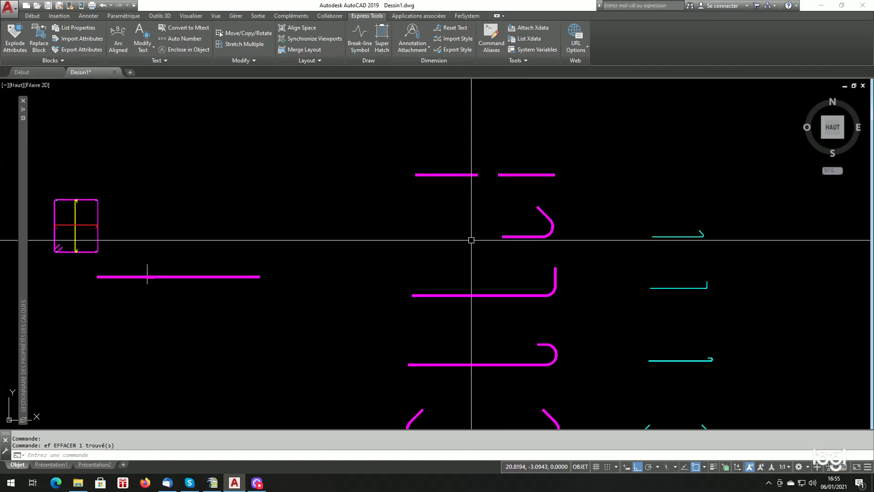
{"action": "scroll", "coordinate": [448, 246], "scroll_direction": "up", "scroll_amount": 2}
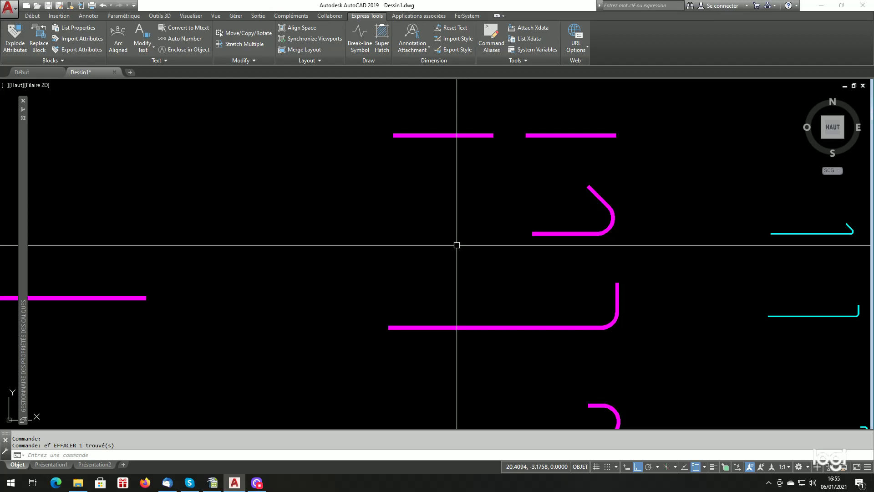
Step: Stretch the straight free end of the HA40 single 135° bar horizontally leftward to lengthen its straight length
{"action": "scroll", "coordinate": [453, 224], "scroll_direction": "down", "scroll_amount": 5}
{"action": "scroll", "coordinate": [460, 236], "scroll_direction": "up", "scroll_amount": 5}
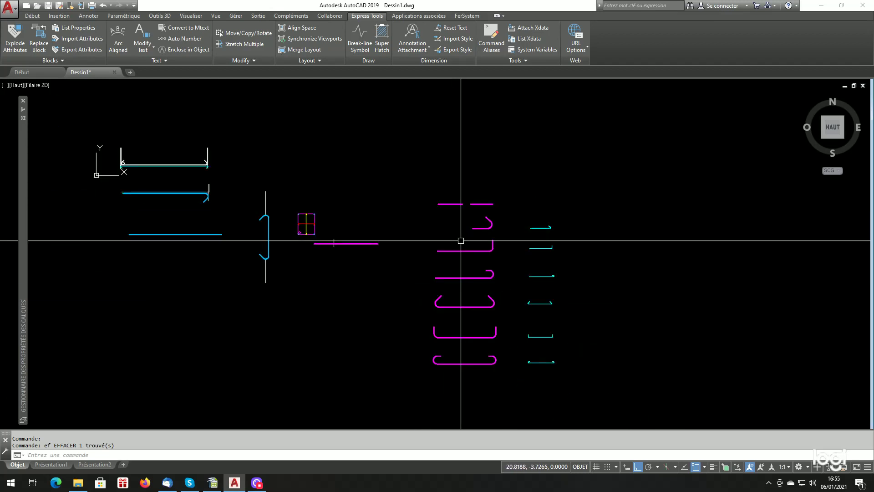
{"action": "scroll", "coordinate": [484, 191], "scroll_direction": "down", "scroll_amount": 3}
{"action": "scroll", "coordinate": [484, 197], "scroll_direction": "up", "scroll_amount": 3}
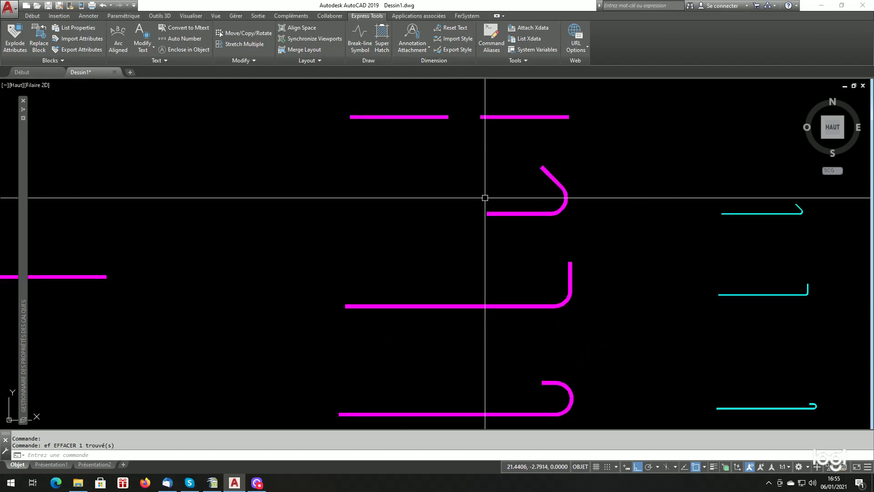
{"action": "type", "text": "et"}
{"action": "key", "text": "Return"}
{"action": "left_click", "coordinate": [489, 190]}
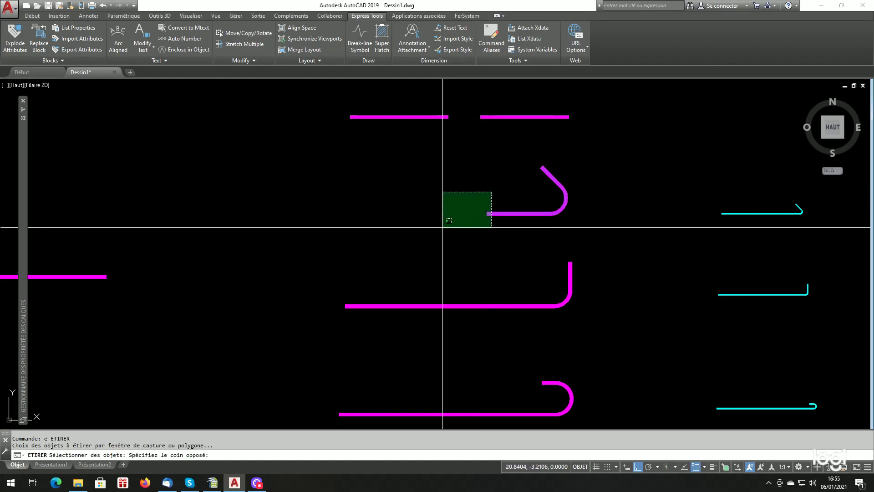
{"action": "left_click", "coordinate": [441, 225]}
{"action": "key", "text": "Return"}
{"action": "left_click", "coordinate": [455, 246]}
{"action": "left_click", "coordinate": [284, 246]}
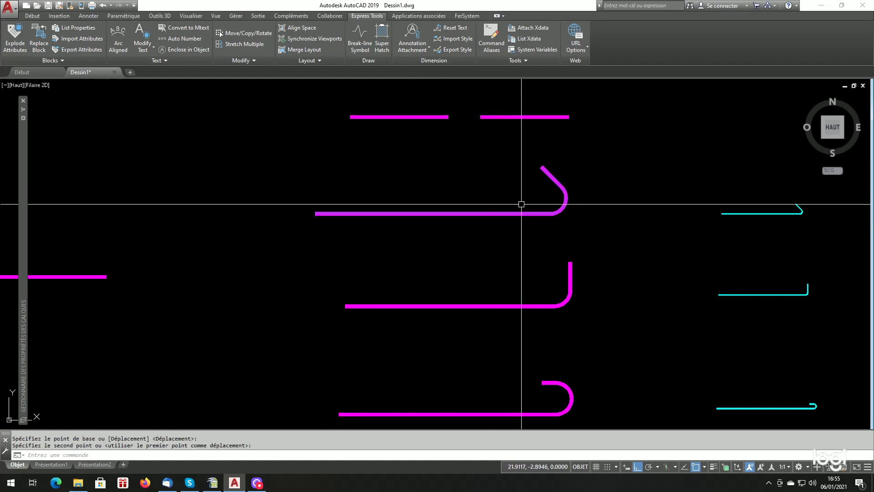
Step: Stretch the whole hooked end of the HA40 single 135° bar horizontally leftward to shorten the straight length
{"action": "key", "text": "Return"}
{"action": "left_click", "coordinate": [587, 148]}
{"action": "left_click", "coordinate": [486, 242]}
{"action": "key", "text": "Return"}
{"action": "left_click", "coordinate": [514, 242]}
{"action": "left_click", "coordinate": [412, 242]}
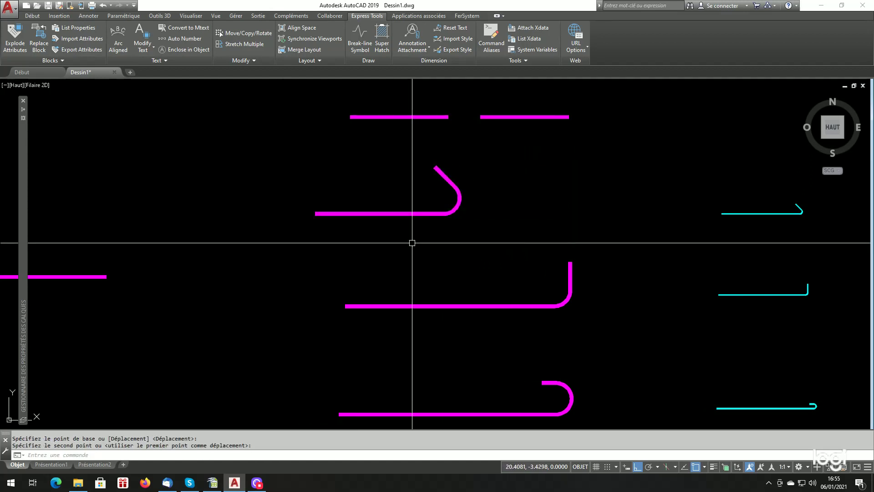
Step: Stretch the hooked end of the HA40 single 135° bar horizontally rightward, past the end of the 90° bar below
{"action": "key", "text": "Return"}
{"action": "left_click", "coordinate": [507, 146]}
{"action": "left_click", "coordinate": [454, 187]}
{"action": "key", "text": "Return"}
{"action": "left_click", "coordinate": [405, 253]}
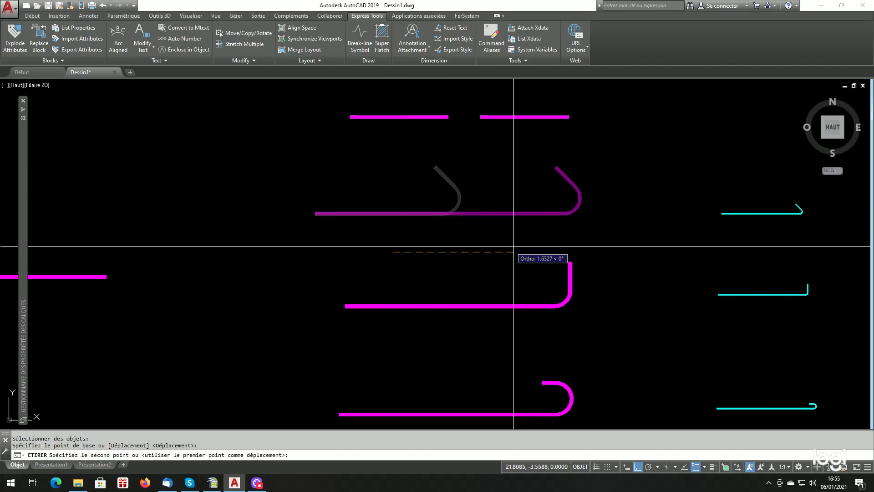
{"action": "left_click", "coordinate": [551, 197]}
Step: Draw a sloping boundary line above the hook tip of the HA40 single 135° bar, with ortho mode off
{"action": "type", "text": "l"}
{"action": "key", "text": "Return"}
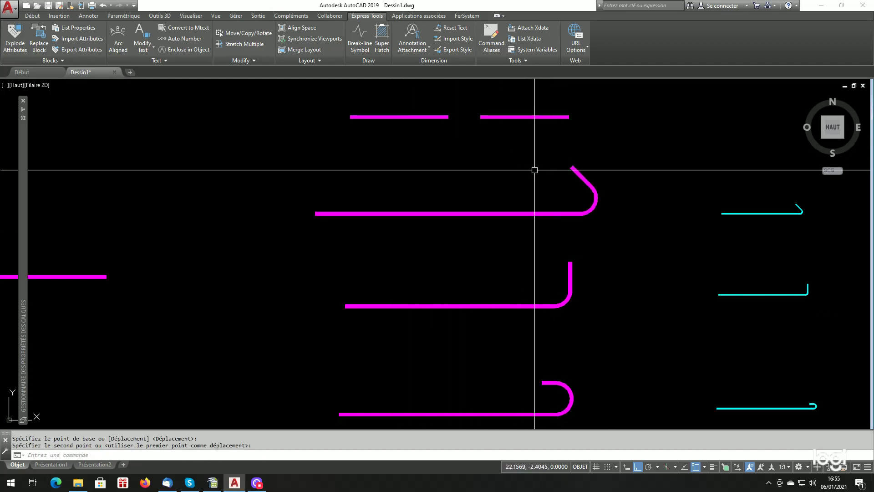
{"action": "left_click", "coordinate": [517, 167]}
{"action": "key", "text": "F8"}
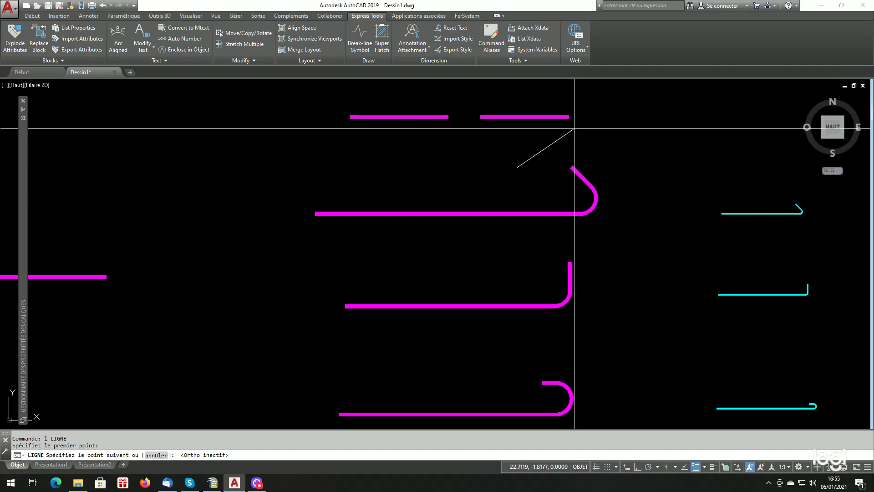
{"action": "left_click", "coordinate": [573, 130]}
{"action": "key", "text": "Return"}
Step: Extend the hook leg of the HA40 single 135° bar to the sloping line
{"action": "type", "text": "pr"}
{"action": "key", "text": "Return"}
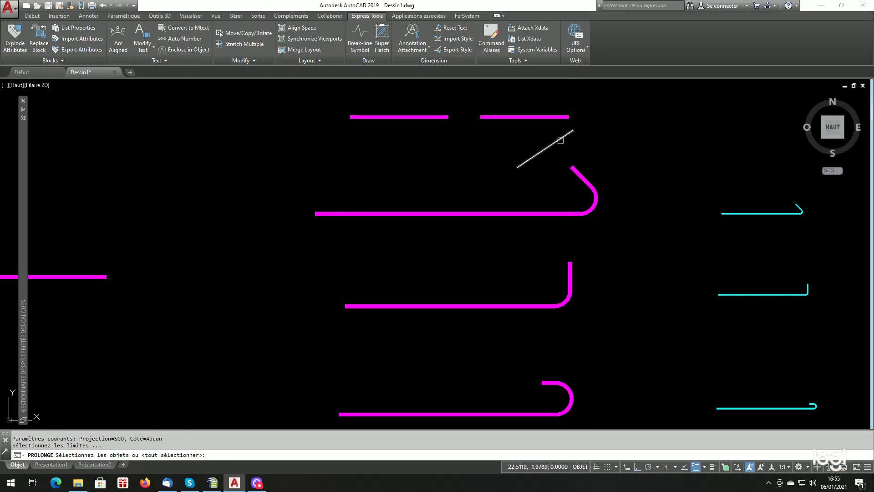
{"action": "key", "text": "Return"}
{"action": "left_click", "coordinate": [568, 163]}
{"action": "key", "text": "Return"}
Step: Erase the sloping boundary line above the HA40 single 135° bar
{"action": "left_click", "coordinate": [569, 133]}
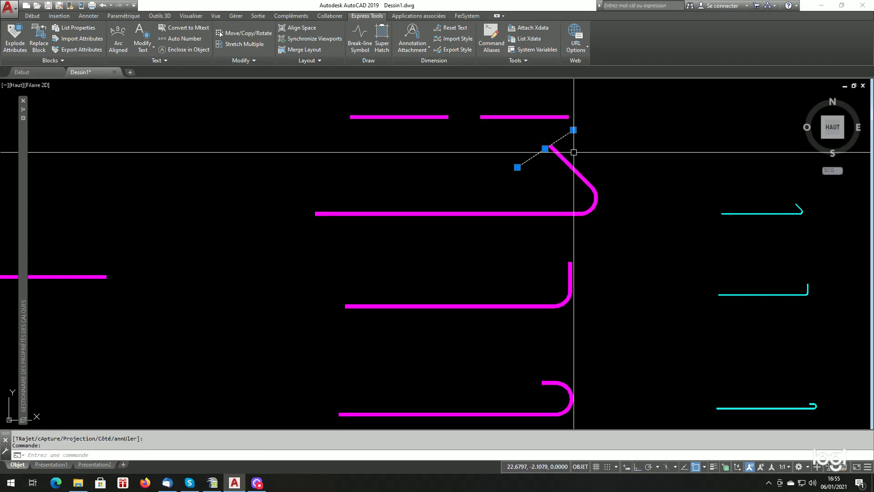
{"action": "type", "text": "ef"}
{"action": "key", "text": "Return"}
{"action": "scroll", "coordinate": [587, 171], "scroll_direction": "down", "scroll_amount": 2}
{"action": "scroll", "coordinate": [601, 215], "scroll_direction": "up", "scroll_amount": 4}
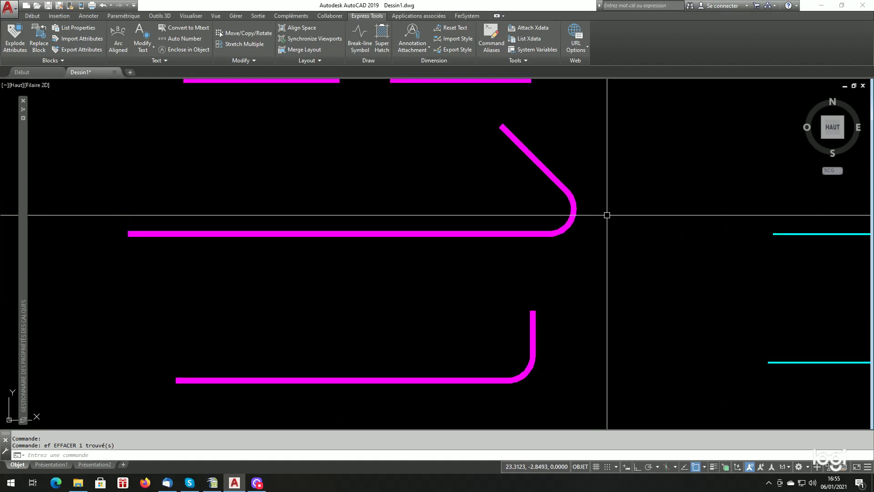
{"action": "scroll", "coordinate": [605, 246], "scroll_direction": "down", "scroll_amount": 2}
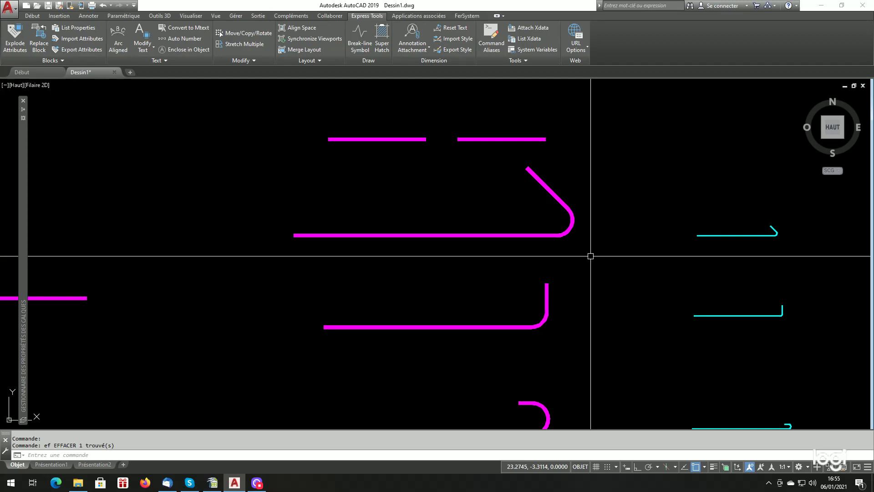
Step: Try bulging the bend arc of the HA40 single 135° bar outward from its midpoint, and undo the edit
{"action": "scroll", "coordinate": [591, 220], "scroll_direction": "up", "scroll_amount": 2}
{"action": "left_click", "coordinate": [563, 225]}
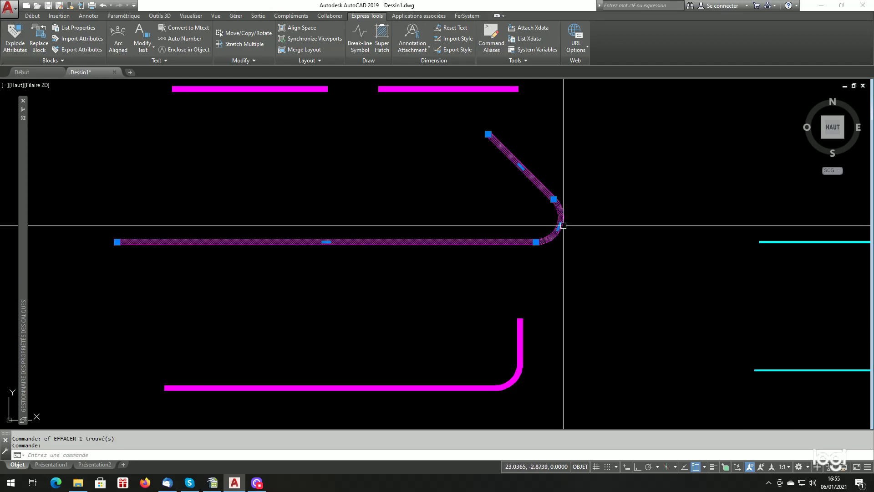
{"action": "left_click", "coordinate": [561, 226]}
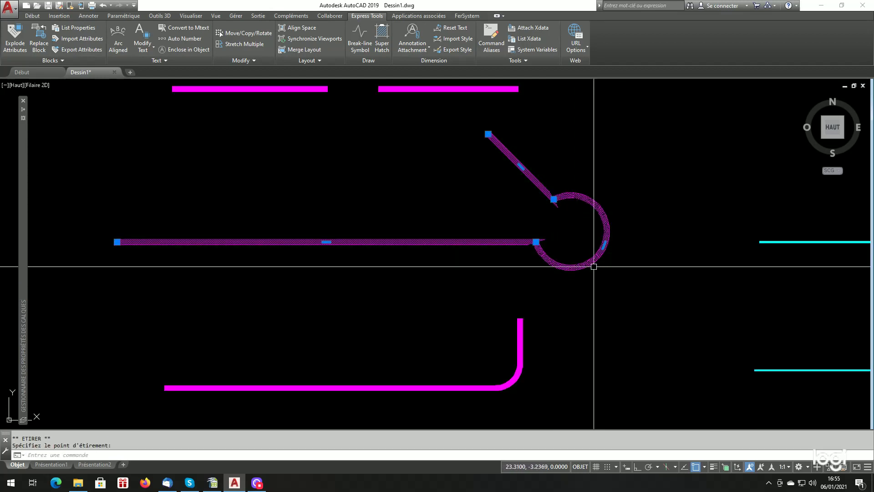
{"action": "key", "text": "Escape"}
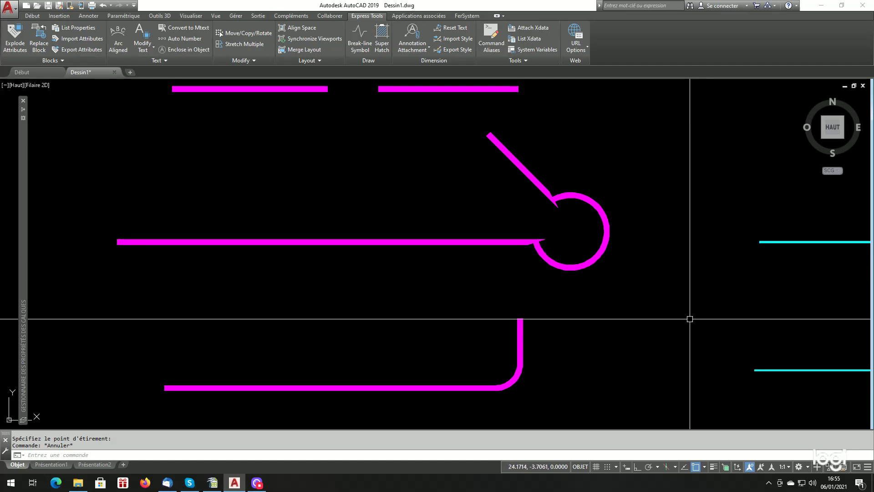
{"action": "type", "text": "u"}
{"action": "key", "text": "Return"}
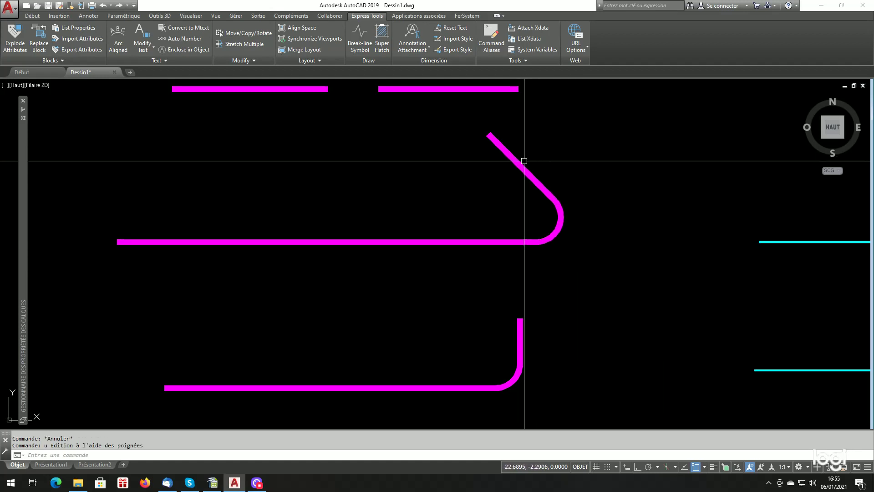
Step: Try moving the hook leg's end vertex to change the hook angle of the HA40 single 135° bar, and undo it
{"action": "left_click", "coordinate": [512, 148]}
{"action": "left_click", "coordinate": [488, 134]}
{"action": "left_click", "coordinate": [542, 124]}
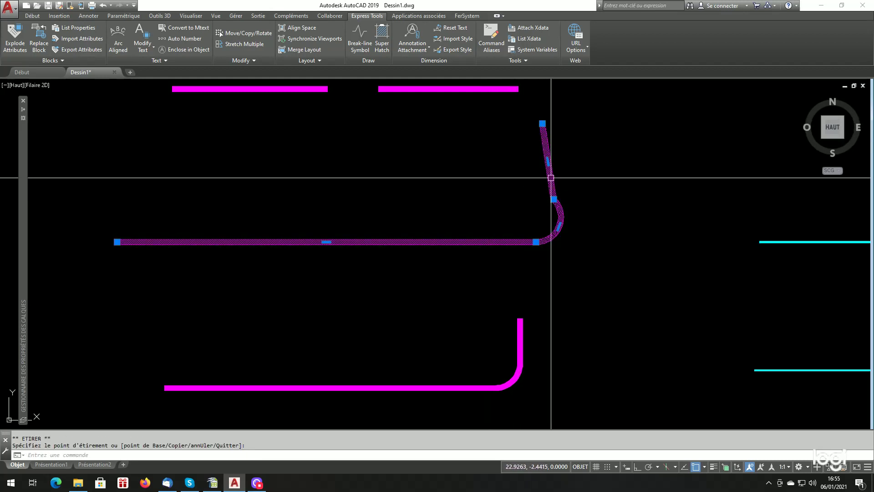
{"action": "key", "text": "Escape"}
{"action": "type", "text": "u"}
{"action": "key", "text": "Return"}
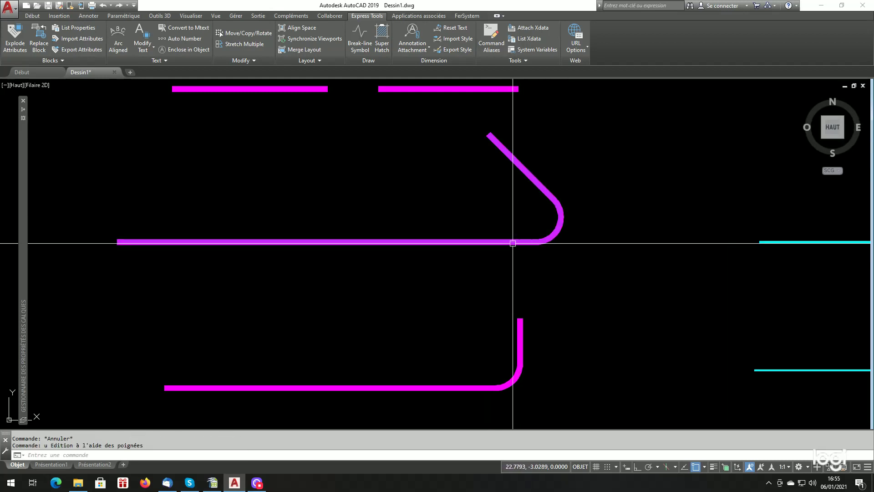
Step: Try moving the straight end's vertex of the HA40 single 135° bar downward to slope the bar, and undo it
{"action": "left_click", "coordinate": [420, 238]}
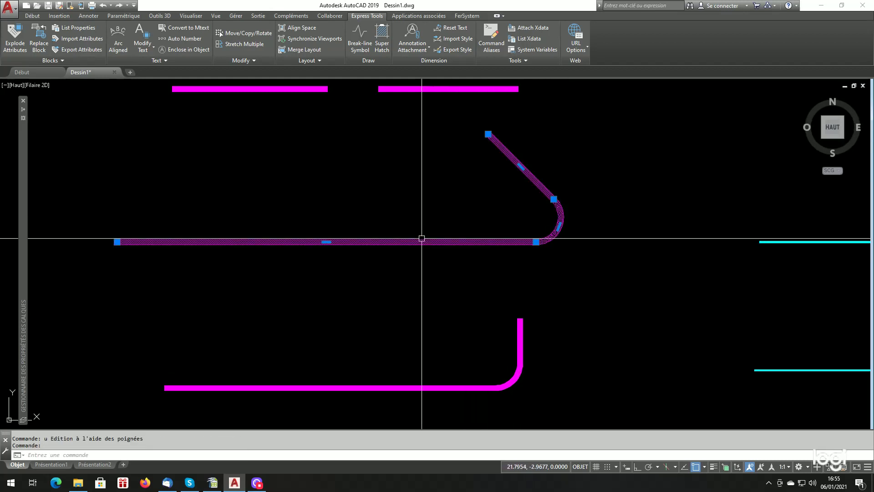
{"action": "left_click", "coordinate": [117, 241]}
{"action": "left_click", "coordinate": [128, 307]}
{"action": "key", "text": "Escape"}
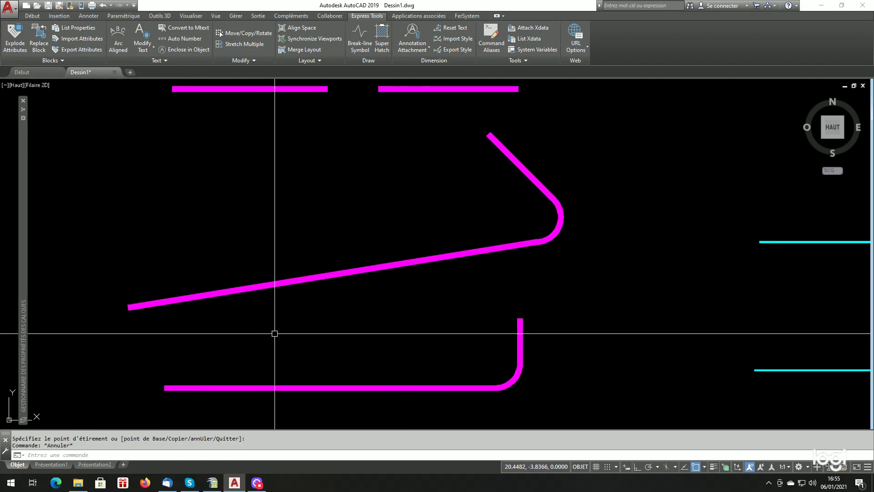
{"action": "type", "text": "u"}
{"action": "key", "text": "Return"}
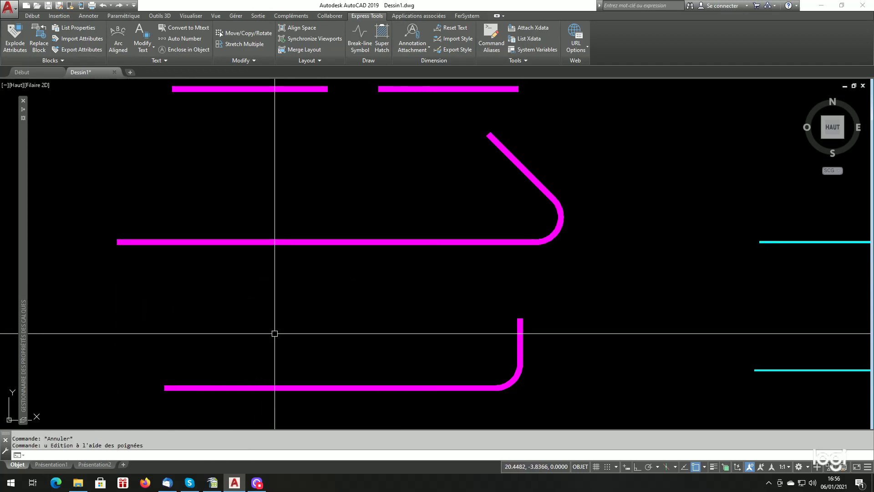
Step: Examine the restored HA40 single 135° bar and the HA40 90° bar beneath it
{"action": "scroll", "coordinate": [312, 306], "scroll_direction": "down", "scroll_amount": 2}
{"action": "scroll", "coordinate": [337, 287], "scroll_direction": "down", "scroll_amount": 5}
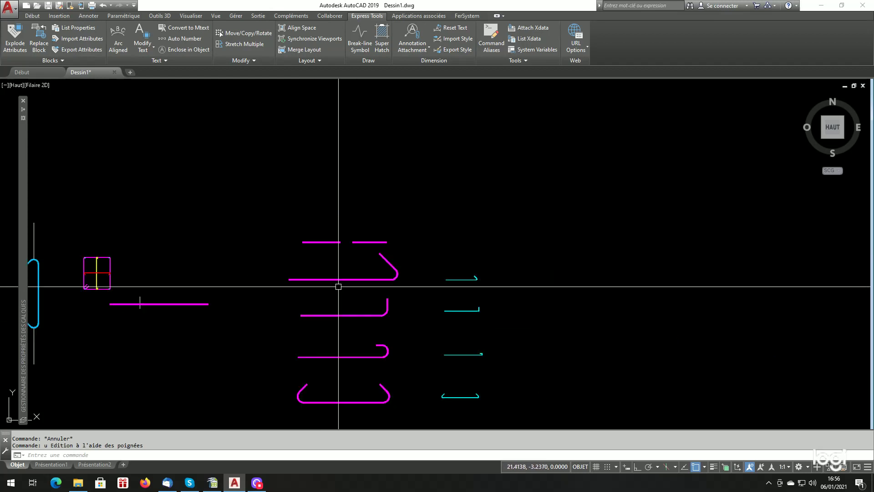
{"action": "scroll", "coordinate": [313, 289], "scroll_direction": "up", "scroll_amount": 3}
{"action": "scroll", "coordinate": [305, 262], "scroll_direction": "down", "scroll_amount": 2}
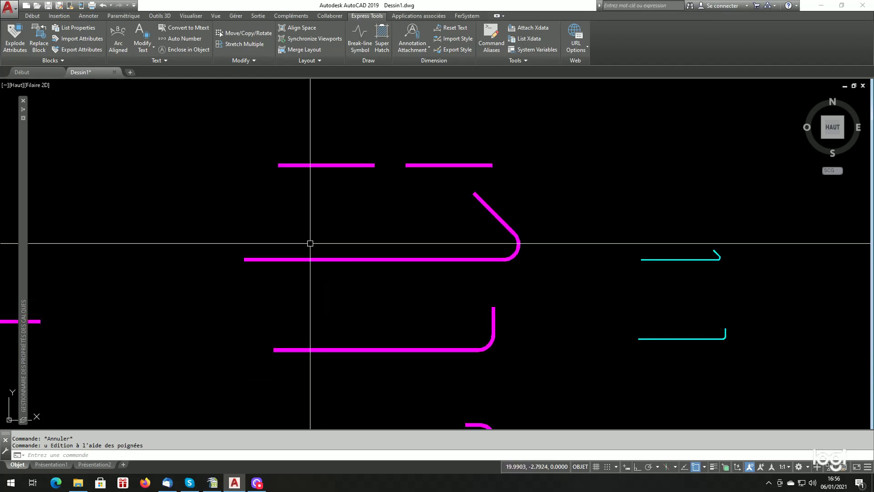
{"action": "scroll", "coordinate": [308, 244], "scroll_direction": "up", "scroll_amount": 2}
{"action": "scroll", "coordinate": [321, 244], "scroll_direction": "down", "scroll_amount": 2}
{"action": "scroll", "coordinate": [323, 244], "scroll_direction": "up", "scroll_amount": 2}
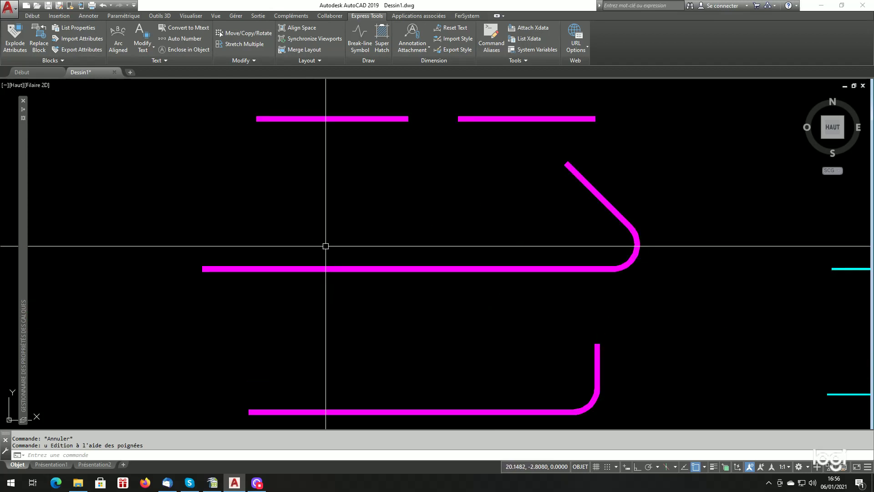
{"action": "scroll", "coordinate": [480, 348], "scroll_direction": "down", "scroll_amount": 2}
{"action": "scroll", "coordinate": [525, 349], "scroll_direction": "up", "scroll_amount": 2}
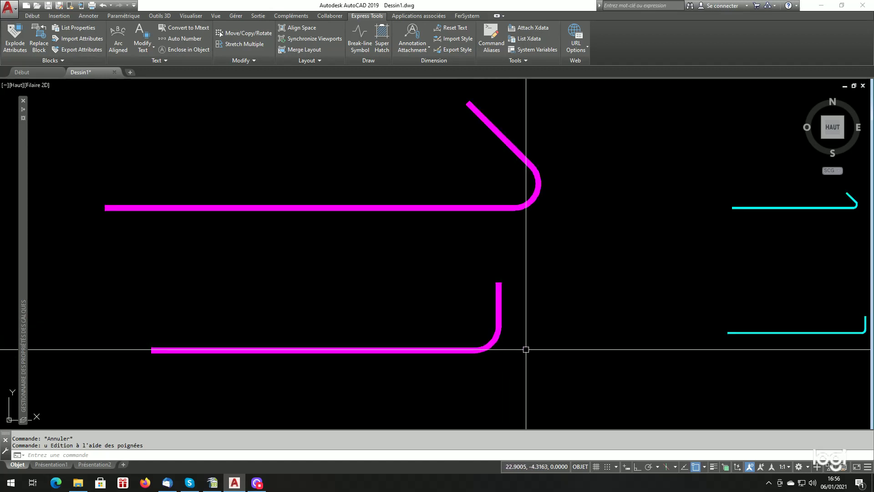
Step: Shorten the straight length of the HA40 single 90° bar by moving its free end vertex rightward, with ortho mode on
{"action": "scroll", "coordinate": [525, 349], "scroll_direction": "down", "scroll_amount": 2}
{"action": "left_click", "coordinate": [289, 349]}
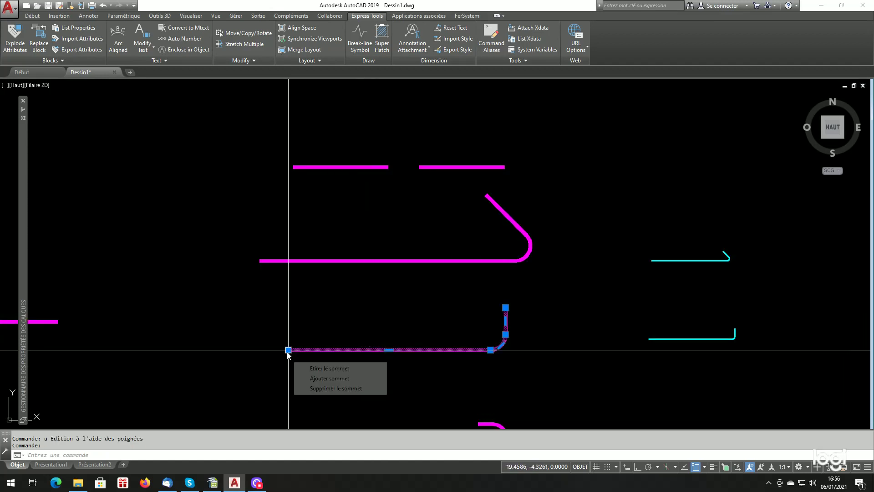
{"action": "left_click", "coordinate": [288, 349]}
{"action": "key", "text": "F8"}
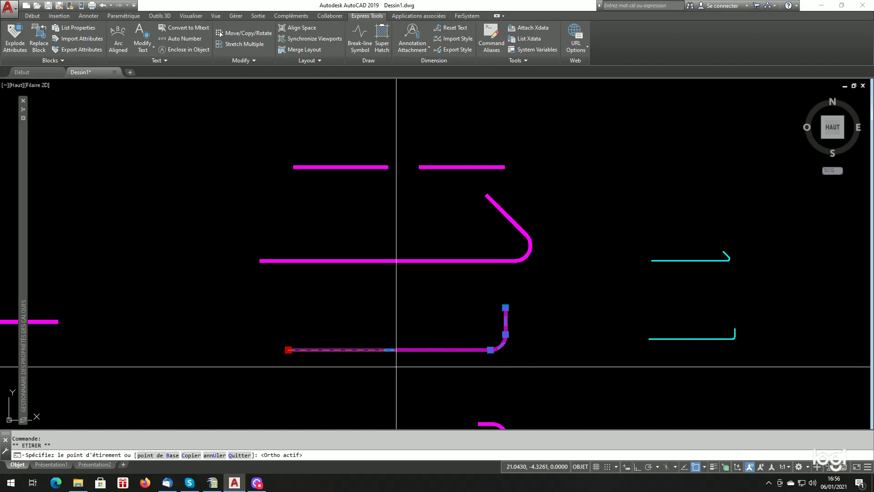
{"action": "left_click", "coordinate": [399, 378]}
{"action": "key", "text": "Escape"}
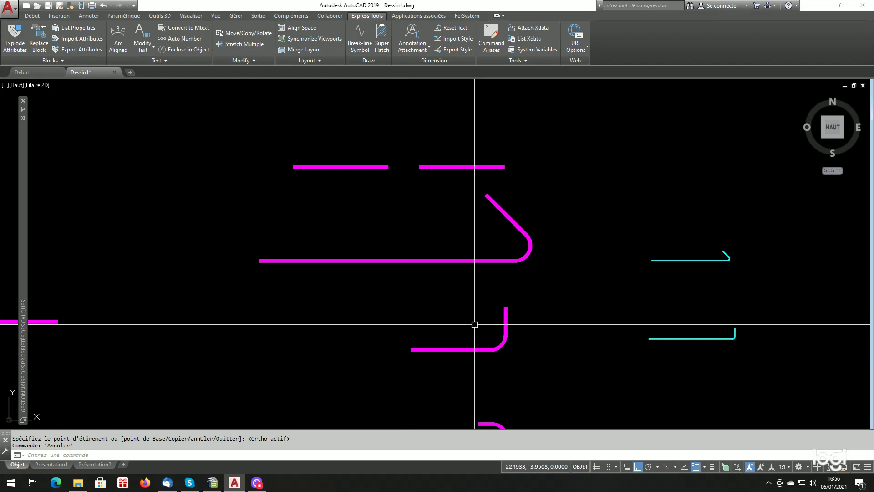
Step: Lengthen the HA40 single 90° bar by moving its straight end vertex horizontally back to the left
{"action": "left_click", "coordinate": [410, 350]}
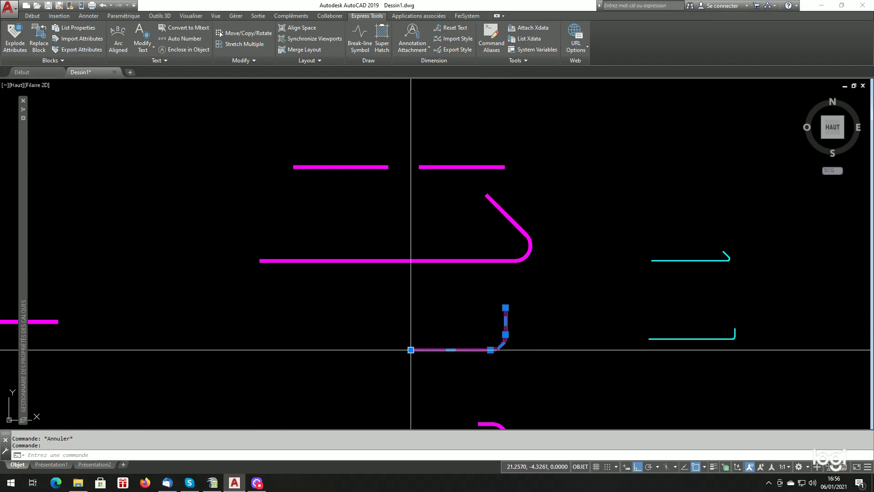
{"action": "left_click", "coordinate": [411, 349]}
{"action": "left_click", "coordinate": [302, 353]}
{"action": "key", "text": "Escape"}
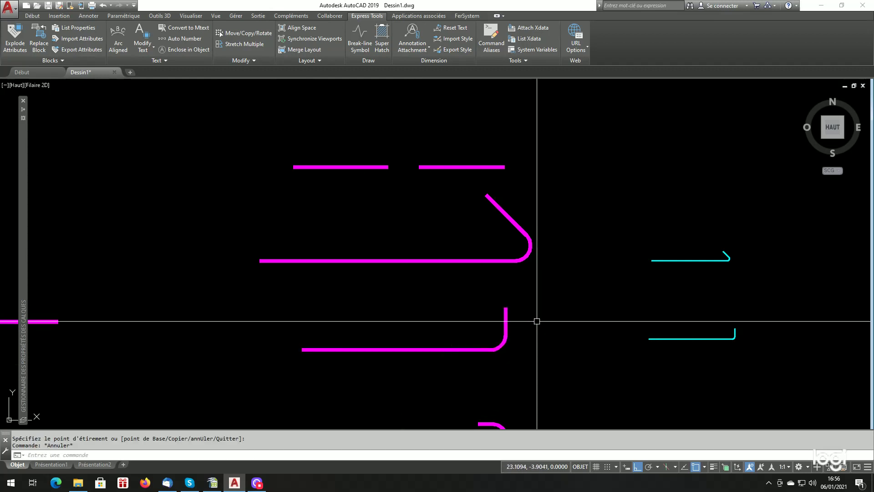
Step: Stretch the 90° hooked end of the HA40 single 90° bar horizontally leftward to shorten the bar
{"action": "key", "text": "Return"}
{"action": "left_click", "coordinate": [533, 299]}
{"action": "left_click", "coordinate": [468, 365]}
{"action": "key", "text": "Return"}
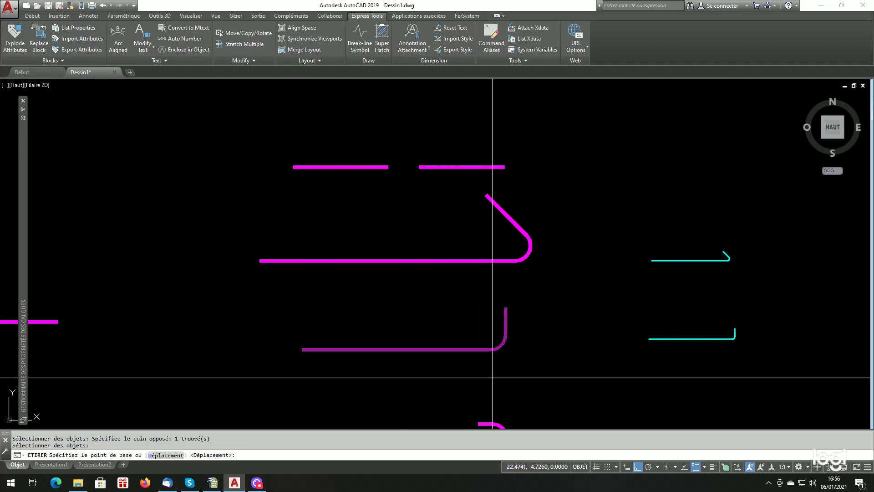
{"action": "left_click", "coordinate": [494, 377]}
{"action": "left_click", "coordinate": [378, 377]}
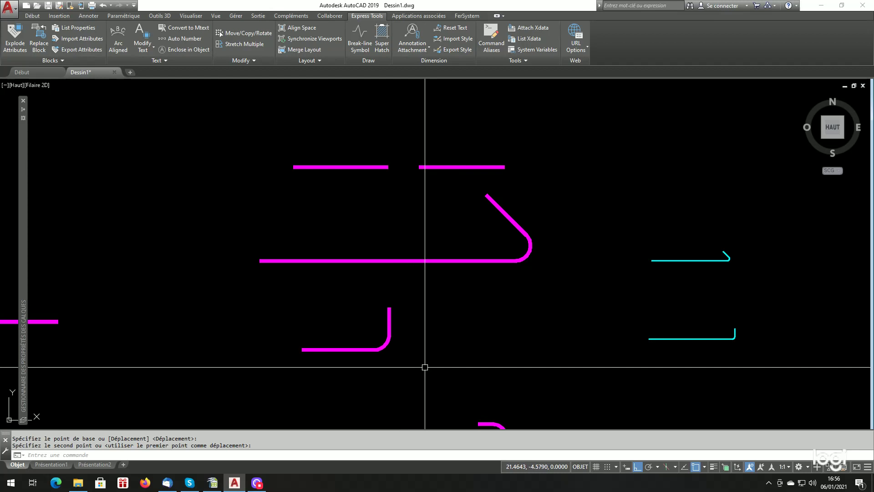
{"action": "scroll", "coordinate": [425, 367], "scroll_direction": "down", "scroll_amount": 8}
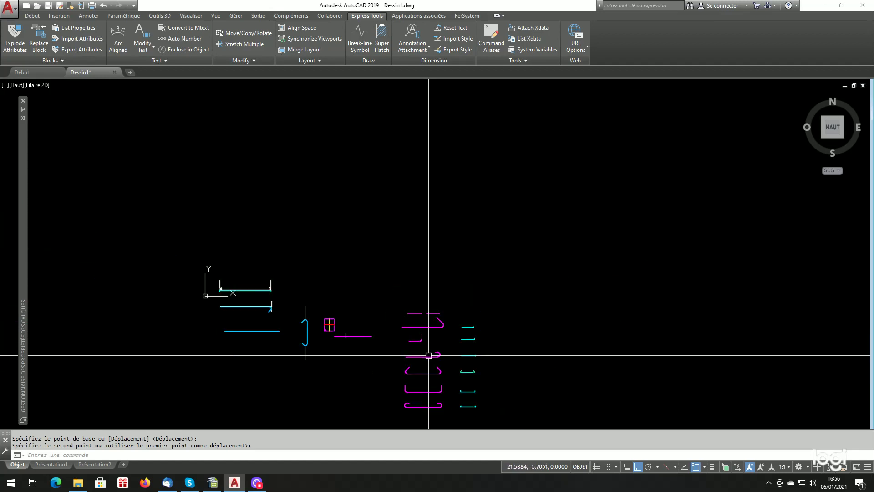
{"action": "scroll", "coordinate": [432, 378], "scroll_direction": "up", "scroll_amount": 2}
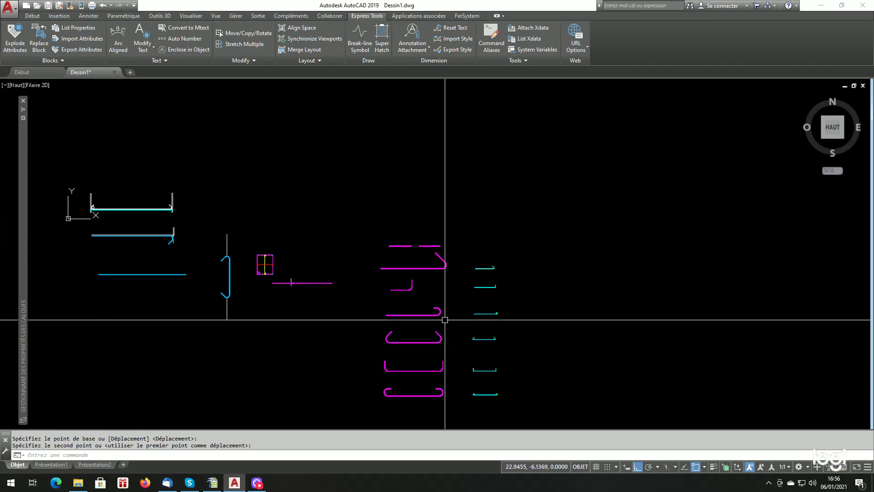
{"action": "scroll", "coordinate": [416, 341], "scroll_direction": "down", "scroll_amount": 2}
{"action": "scroll", "coordinate": [381, 286], "scroll_direction": "down", "scroll_amount": 1}
{"action": "scroll", "coordinate": [369, 279], "scroll_direction": "up", "scroll_amount": 2}
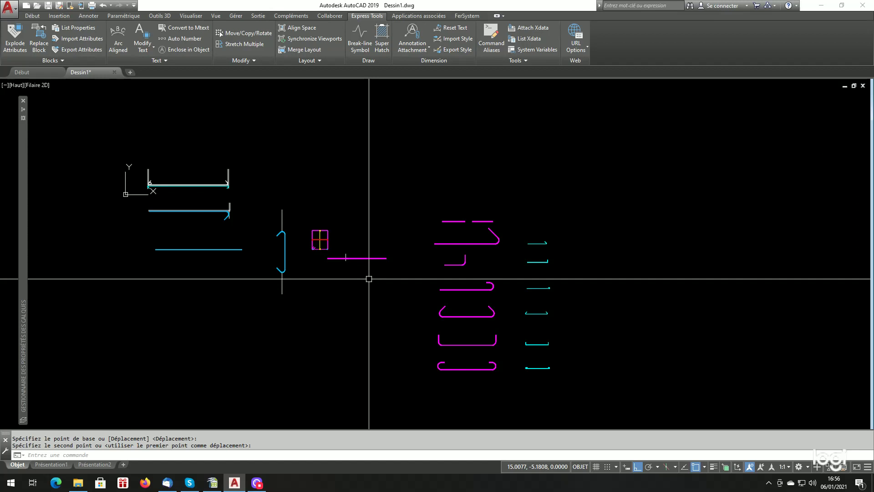
{"action": "key", "text": "Escape"}
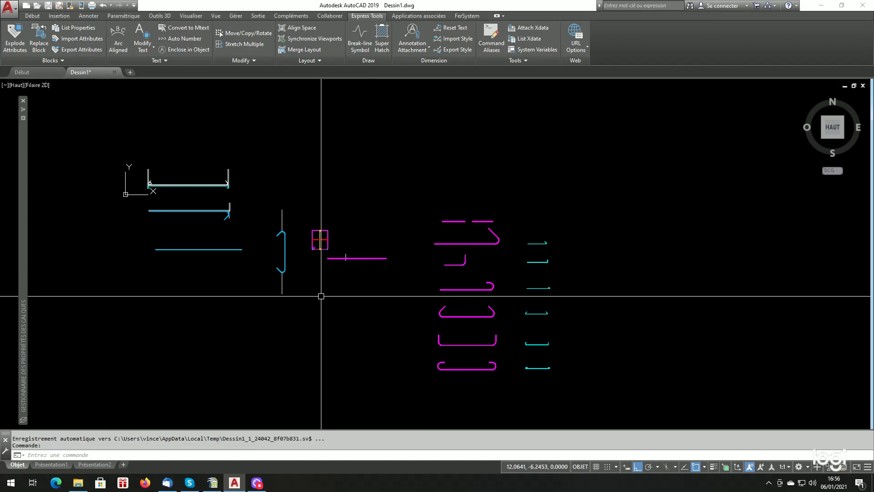